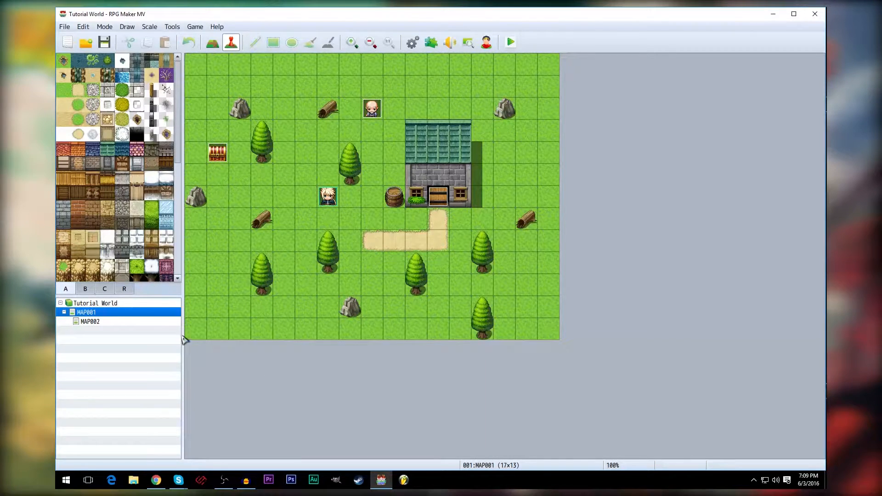
pyautogui.click(102, 303)
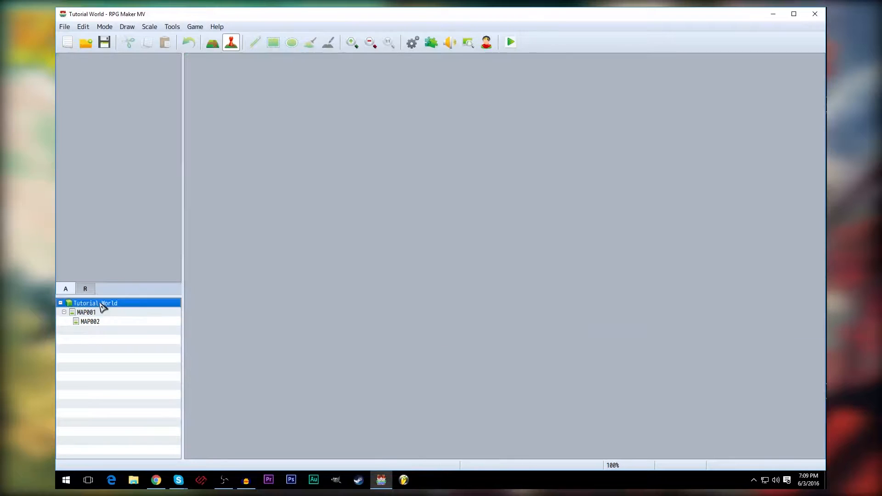
pyautogui.rightClick(98, 322)
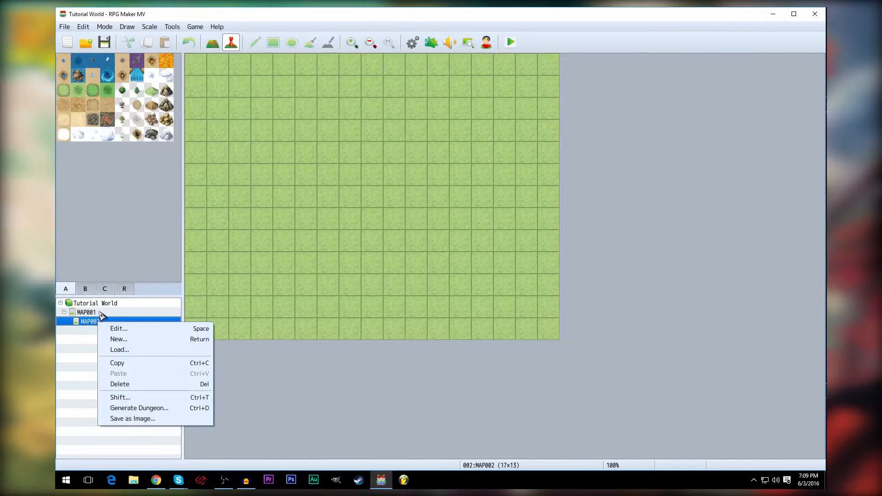
pyautogui.click(103, 304)
pyautogui.rightClick(96, 304)
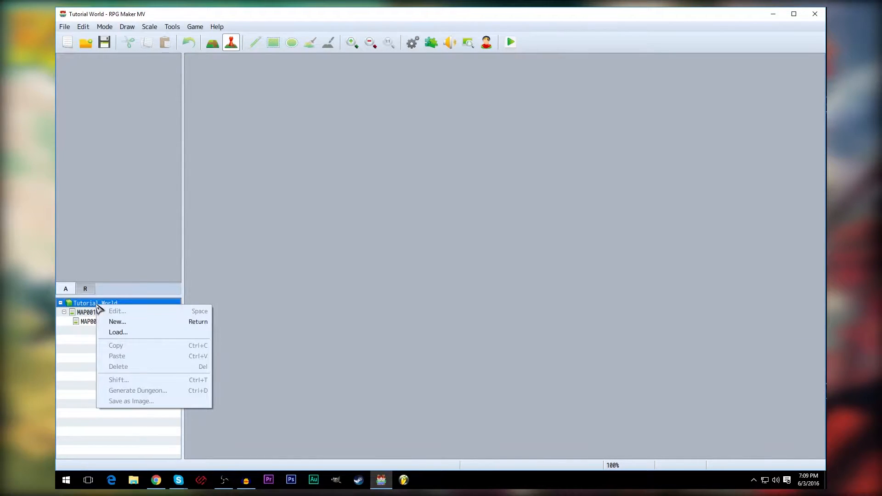
pyautogui.rightClick(88, 323)
pyautogui.click(87, 304)
pyautogui.click(86, 313)
# - Open the list of sample maps for loading one directly under the Tutorial World project root
pyautogui.click(97, 303)
pyautogui.rightClick(100, 304)
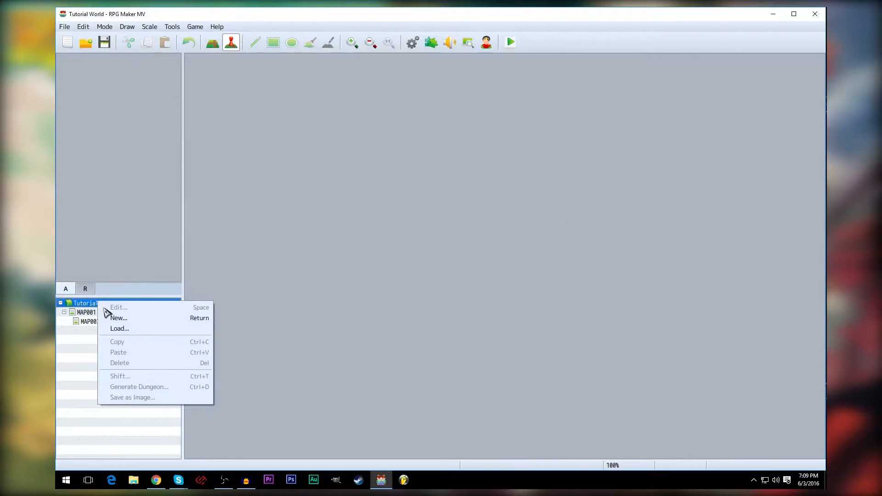
pyautogui.click(153, 330)
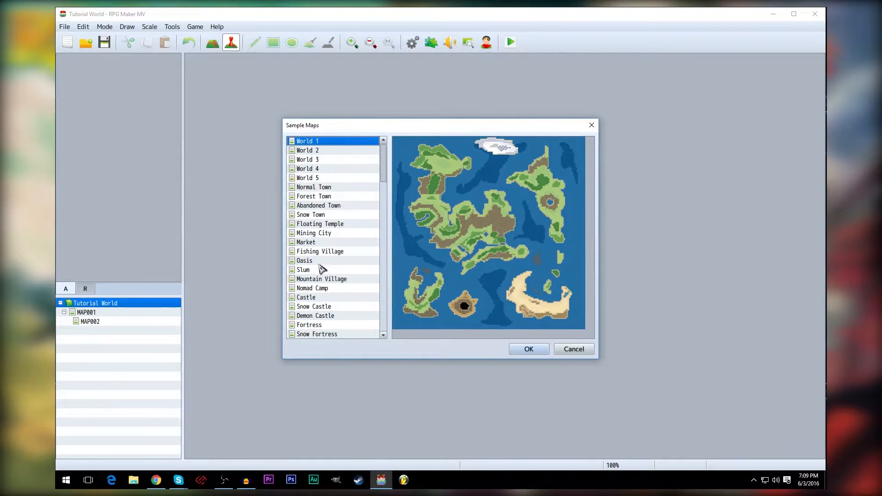
# - Preview the Computer Room, Military Base, Garage, Lab Room, Space Station and Hospital sample maps near the end of the list
pyautogui.moveTo(385, 164); pyautogui.dragTo(384, 344)
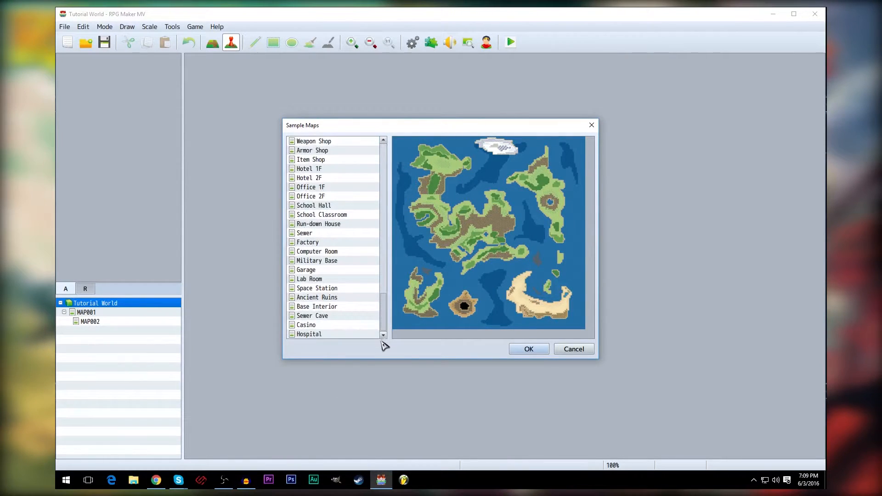
pyautogui.click(331, 252)
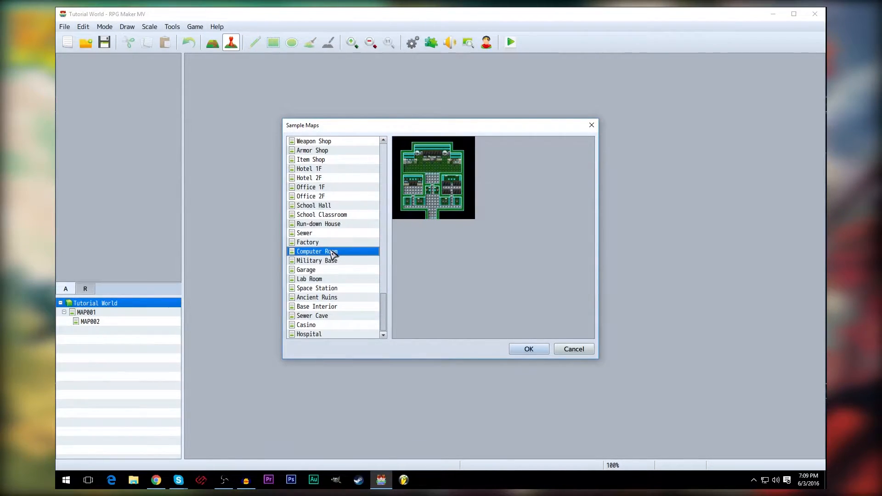
pyautogui.click(328, 262)
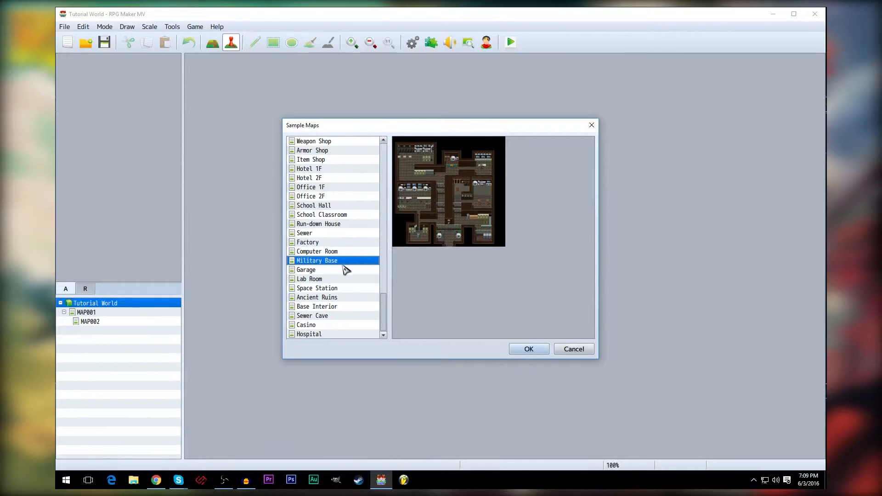
pyautogui.click(328, 273)
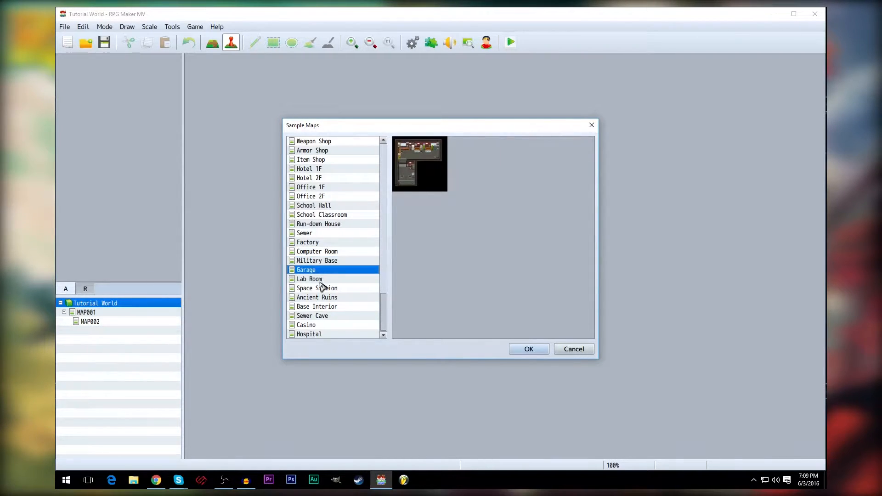
pyautogui.click(323, 280)
pyautogui.click(326, 289)
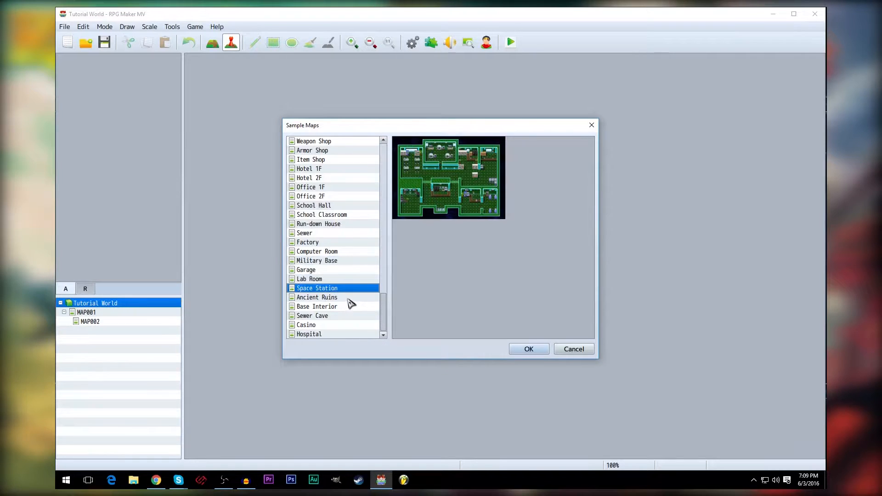
pyautogui.click(308, 334)
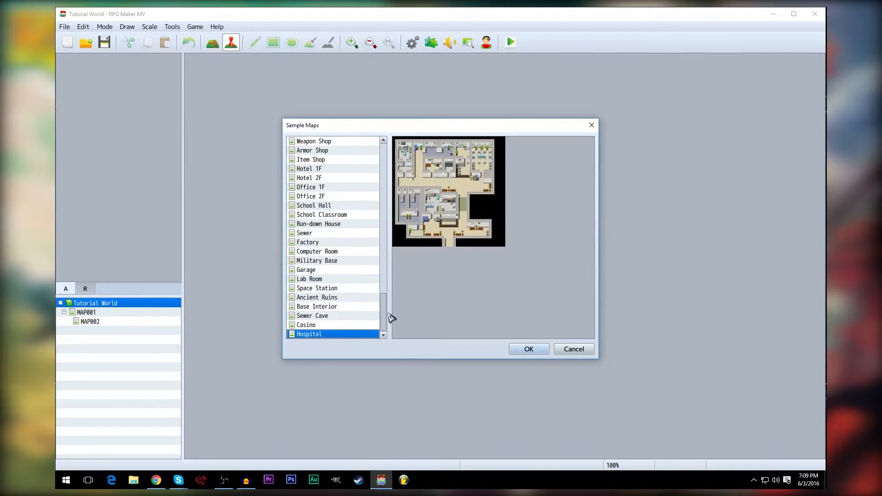
# - Preview the sample maps from Normal Town through Market, including Forest Town, Abandoned Town, Snow Town, Floating Temple and Mining City
pyautogui.moveTo(386, 321); pyautogui.dragTo(386, 163)
pyautogui.click(316, 187)
pyautogui.click(313, 196)
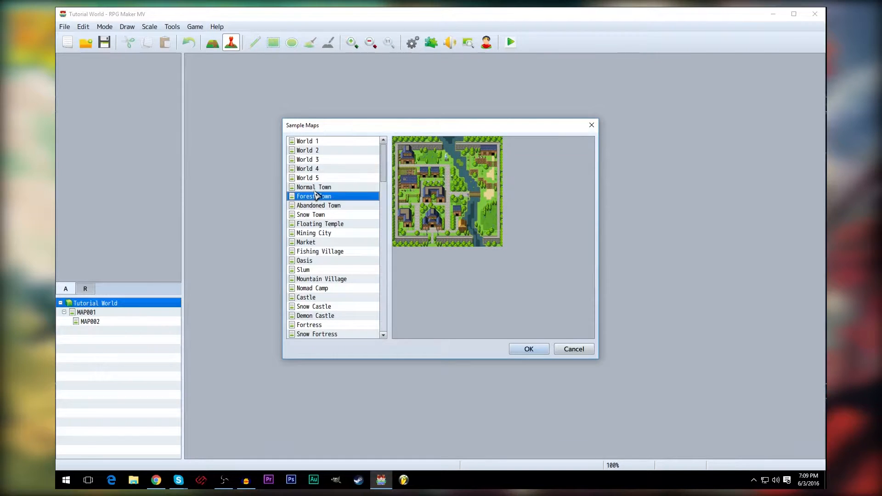
pyautogui.click(314, 189)
pyautogui.click(314, 196)
pyautogui.click(318, 206)
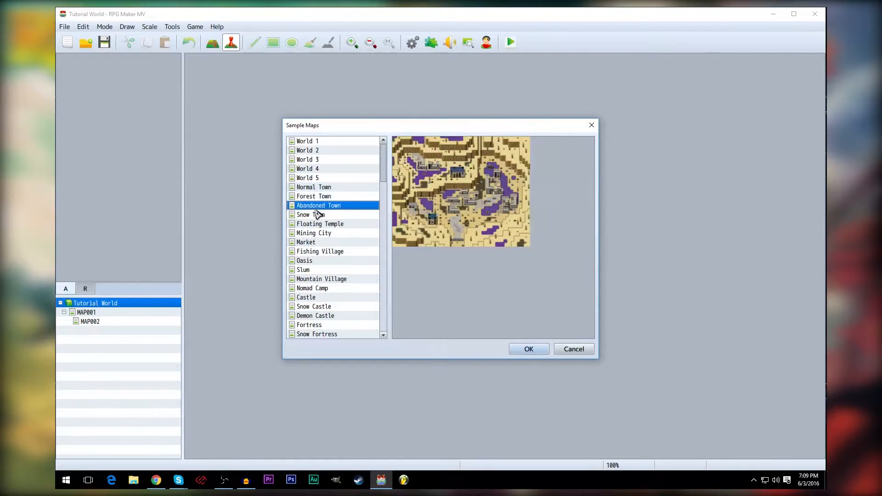
pyautogui.click(329, 215)
pyautogui.click(337, 224)
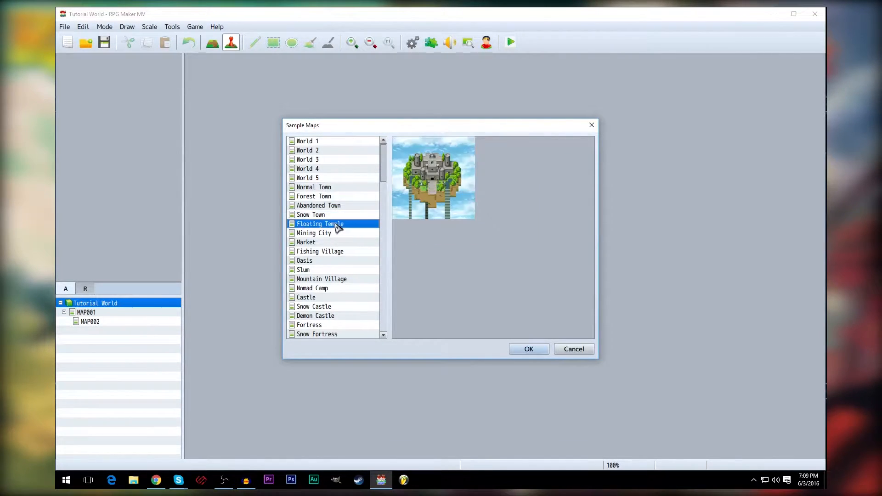
pyautogui.click(335, 233)
pyautogui.click(336, 243)
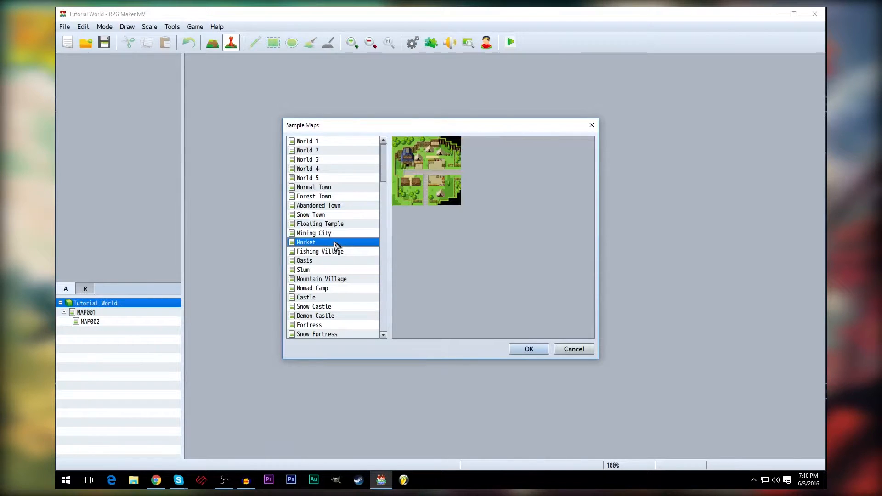
# - Preview the Fishing Village, Oasis, Slum, Mountain Village and Nomad Camp sample maps
pyautogui.click(334, 251)
pyautogui.click(327, 261)
pyautogui.click(329, 270)
pyautogui.click(329, 280)
pyautogui.click(329, 289)
pyautogui.click(335, 278)
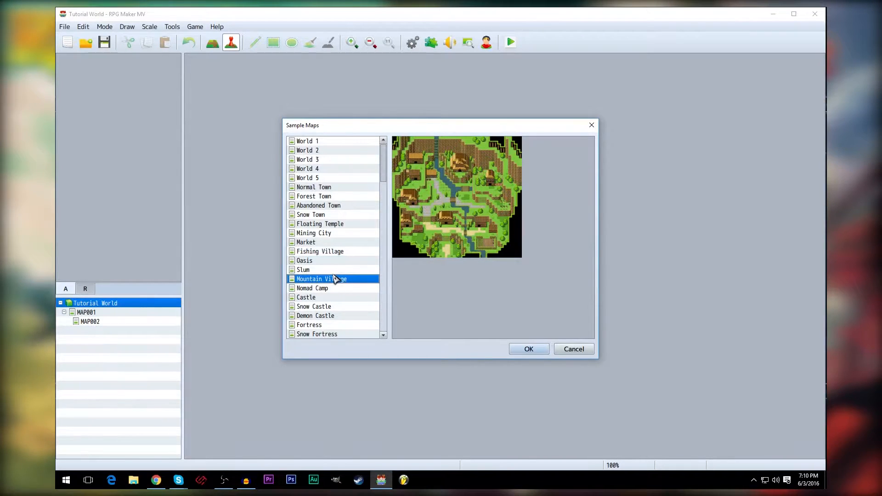
pyautogui.click(321, 290)
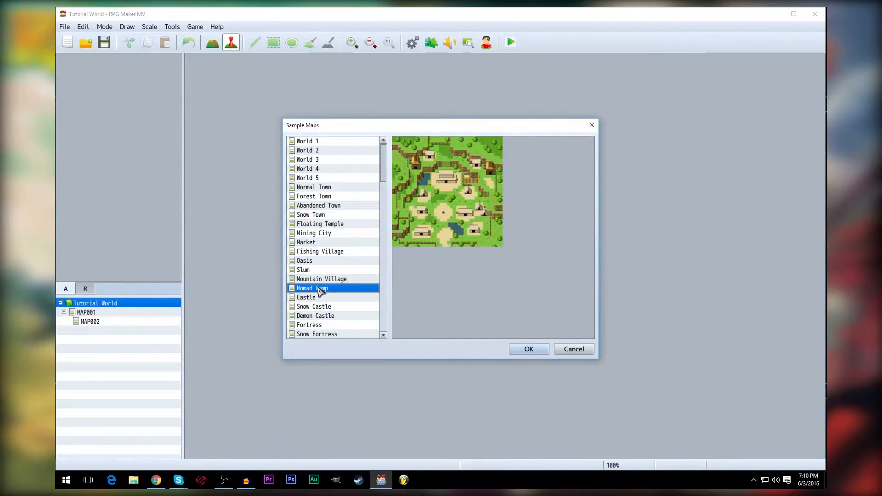
pyautogui.click(316, 271)
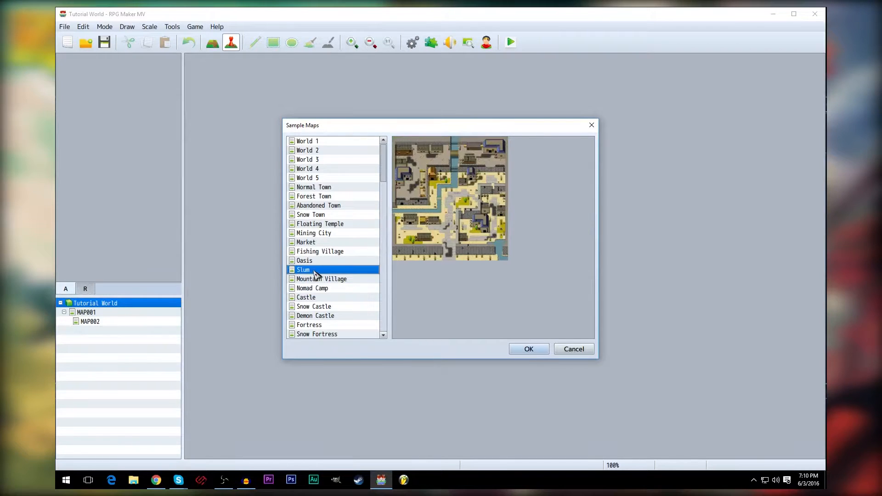
pyautogui.click(324, 262)
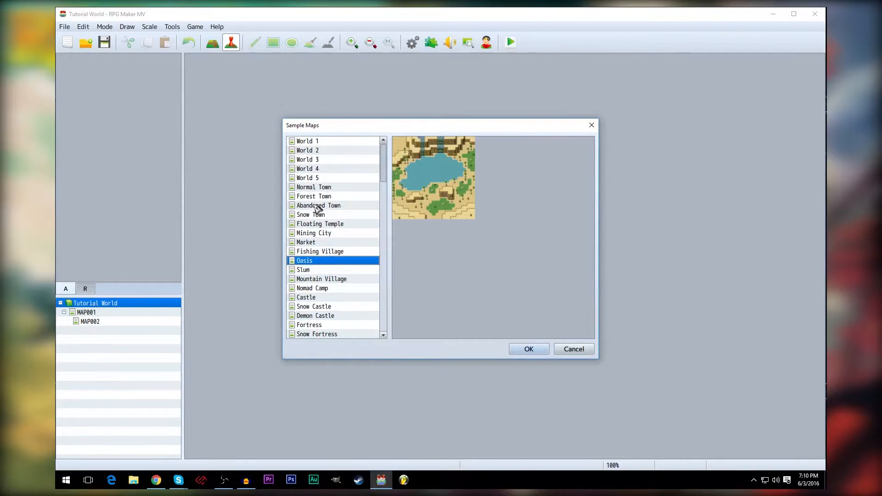
# - Compare the Normal Town and Forest Town previews and load Forest Town into the project
pyautogui.click(316, 187)
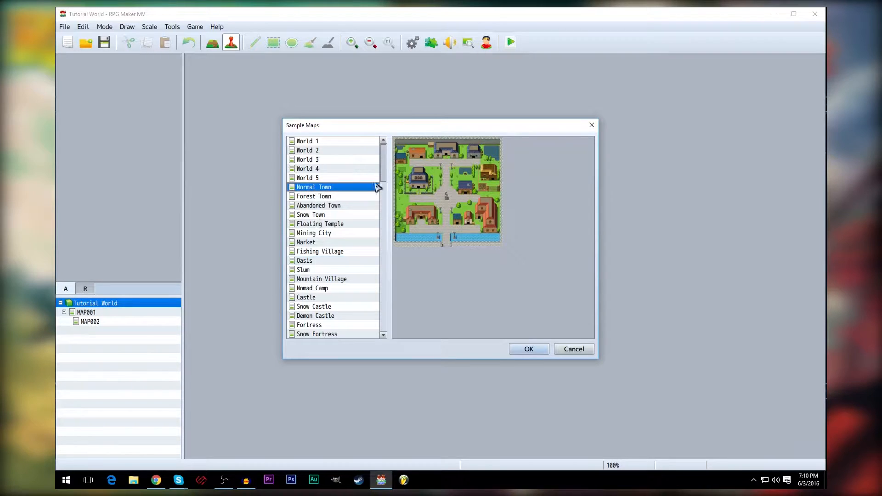
pyautogui.click(339, 198)
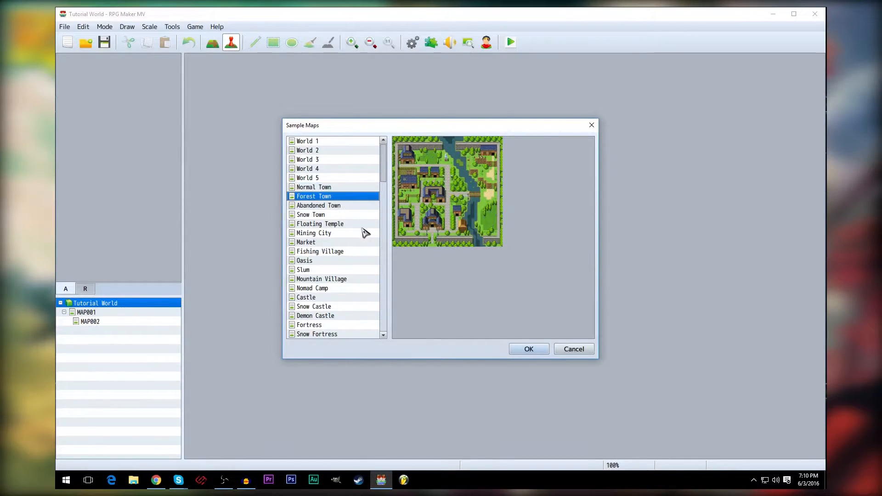
pyautogui.click(328, 188)
pyautogui.click(326, 197)
pyautogui.click(530, 349)
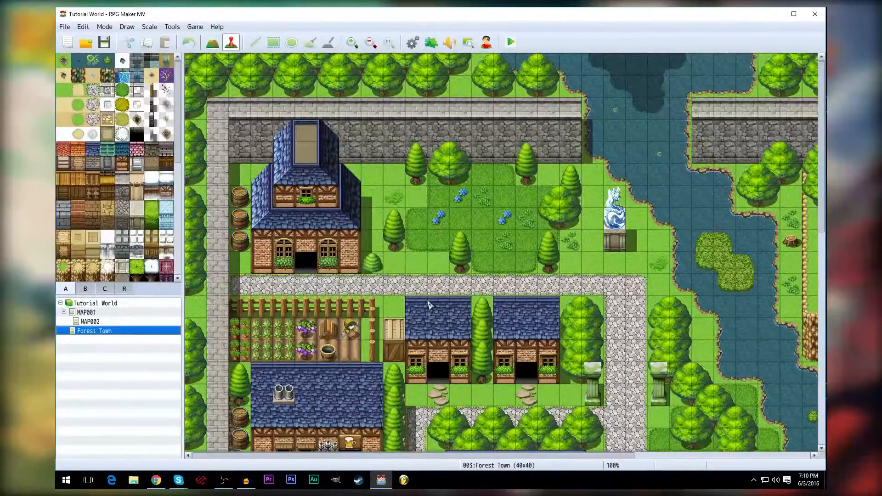
# - Examine the layout of the Forest Town map, from the western buildings down to the inn and across to the eastern riverbank
pyautogui.scroll(-2, 427, 308)
pyautogui.scroll(-3, 420, 393)
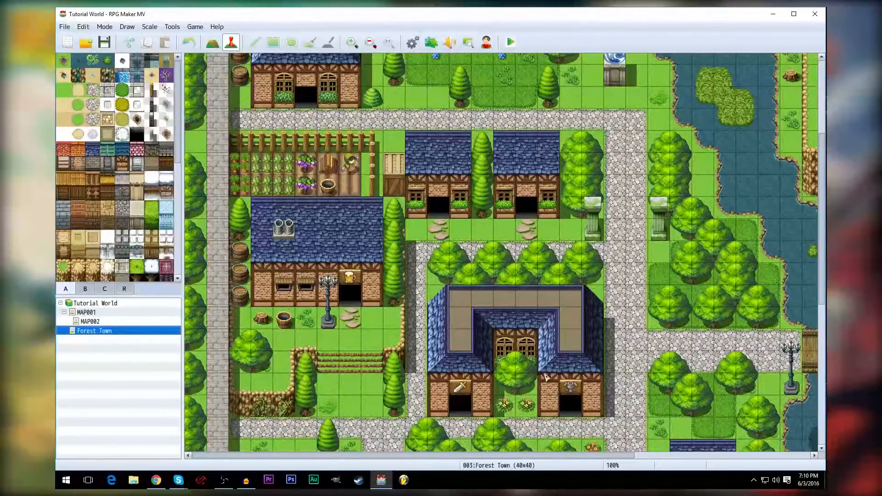
pyautogui.scroll(-5, 510, 395)
pyautogui.scroll(-4, 531, 383)
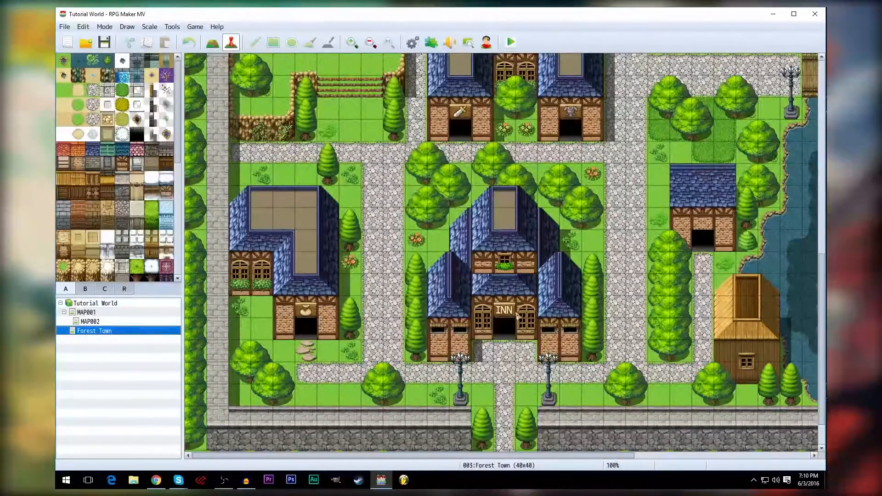
pyautogui.moveTo(419, 455); pyautogui.dragTo(618, 455)
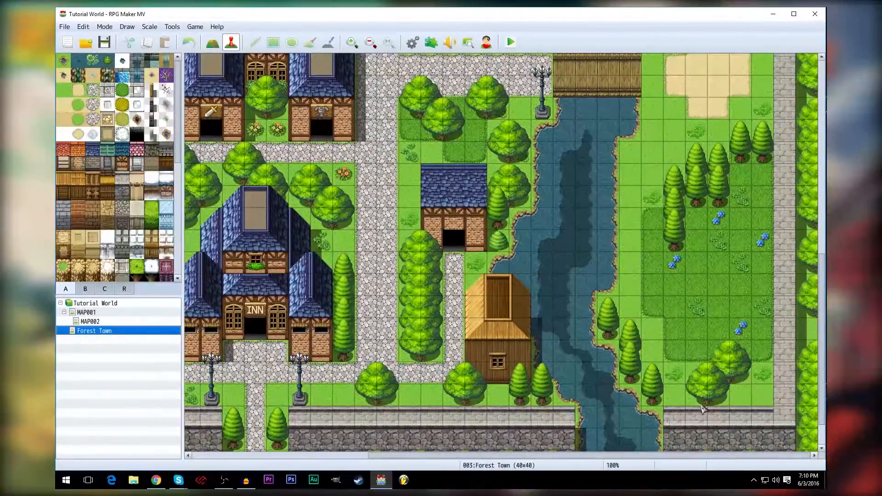
pyautogui.scroll(15, 705, 413)
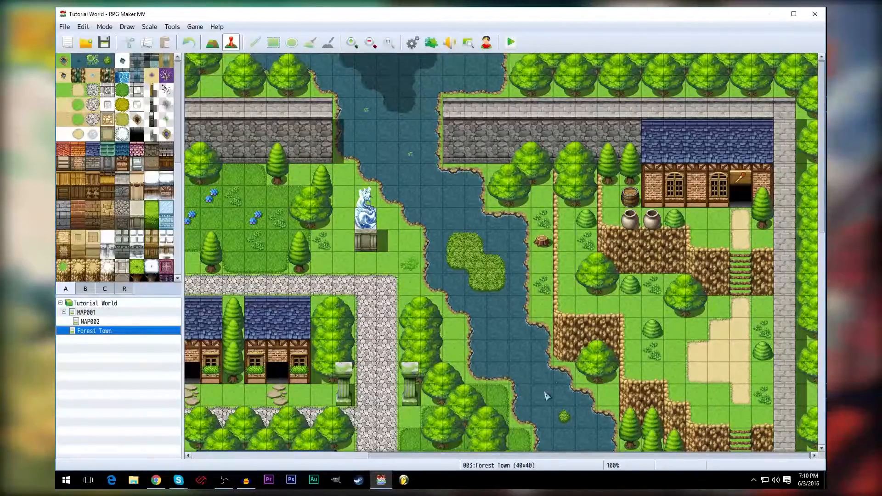
pyautogui.moveTo(533, 456); pyautogui.dragTo(353, 455)
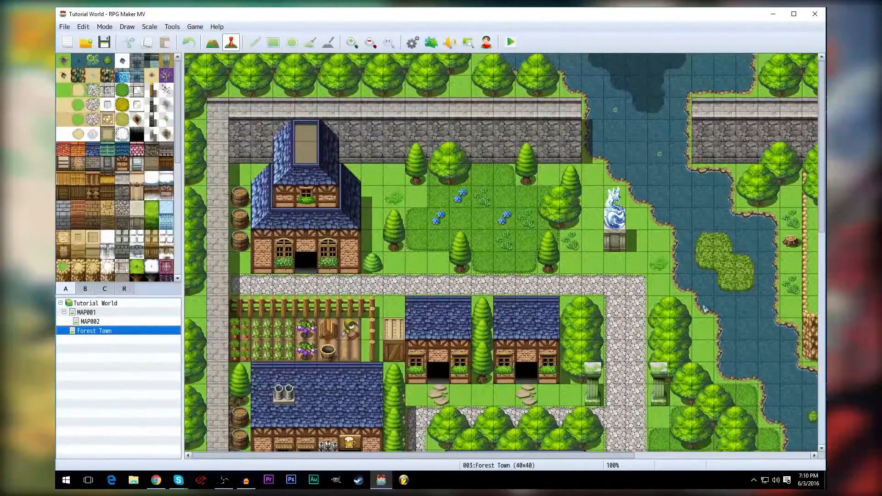
# - Look over Forest Town again, examining the houses, the bridge over the river, the shops and the area around the inn
pyautogui.scroll(-2, 590, 307)
pyautogui.scroll(-2, 532, 296)
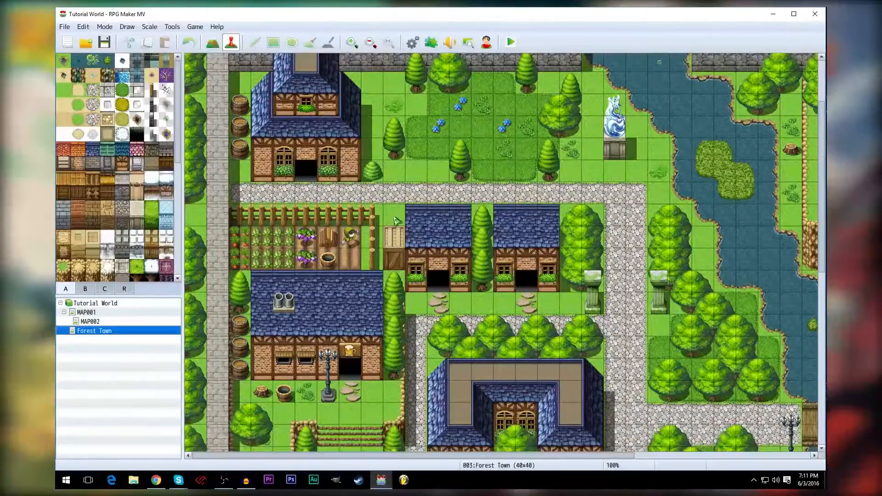
pyautogui.moveTo(446, 456); pyautogui.dragTo(621, 456)
pyautogui.scroll(-2, 644, 380)
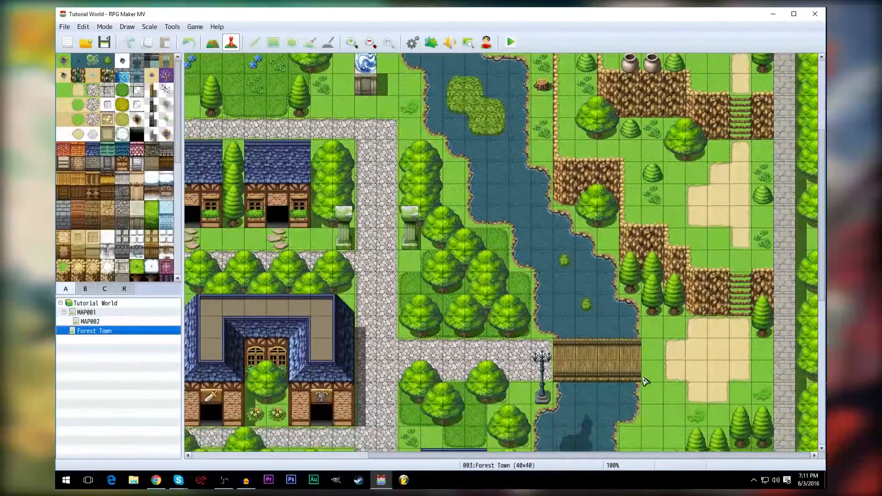
pyautogui.scroll(-12, 645, 380)
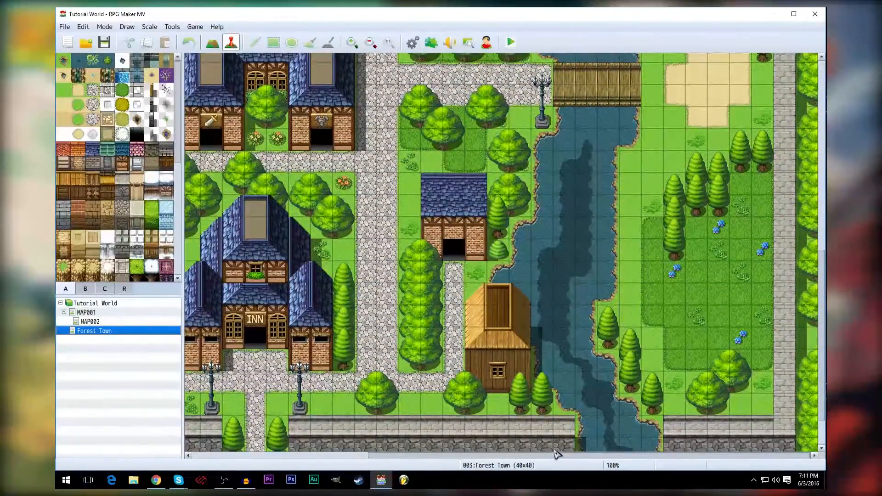
pyautogui.moveTo(556, 454); pyautogui.dragTo(386, 455)
pyautogui.scroll(3, 495, 372)
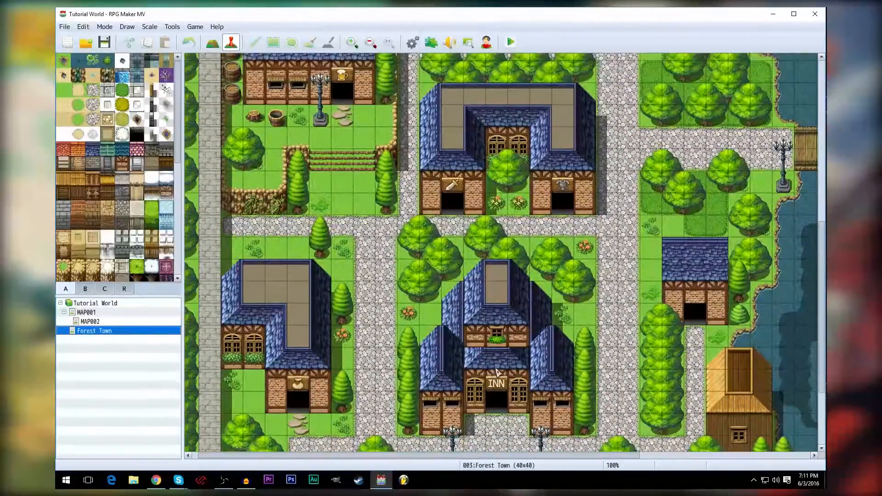
pyautogui.scroll(14, 495, 372)
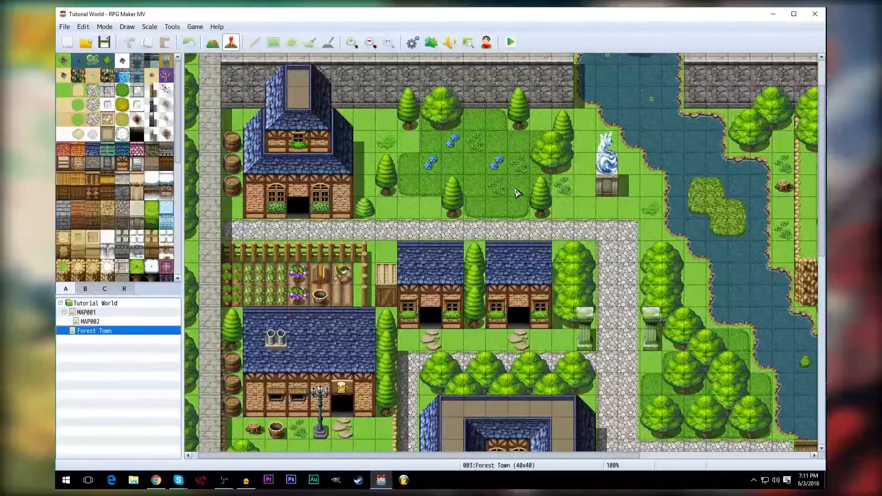
pyautogui.scroll(-5, 527, 305)
pyautogui.scroll(-2, 528, 305)
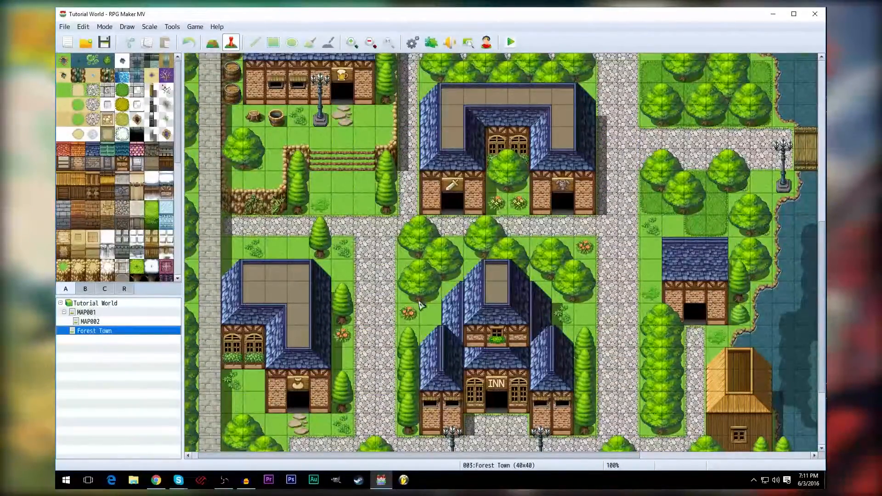
pyautogui.scroll(-1, 418, 306)
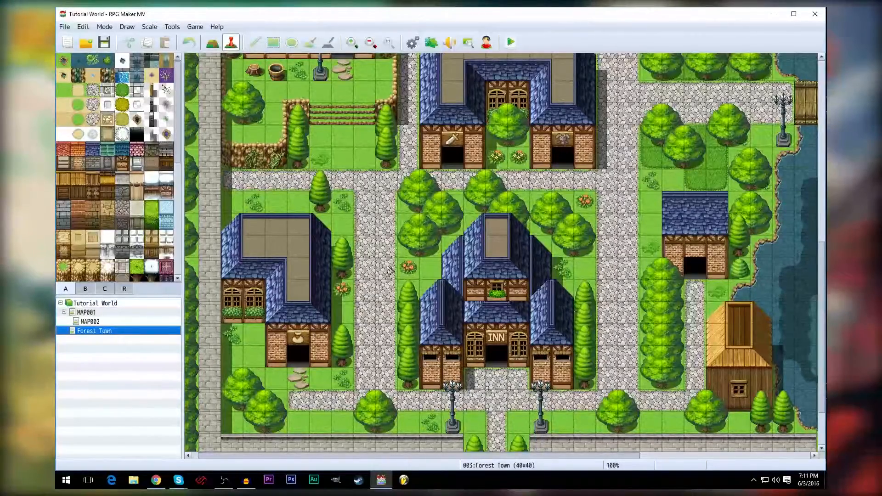
pyautogui.scroll(-1, 383, 281)
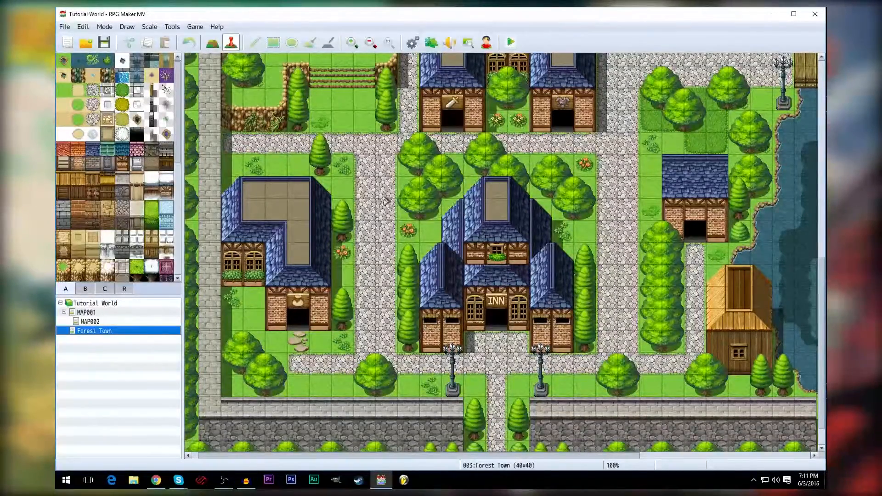
# - Set the player's starting position on the wooden bridge over the river at tile 29,20 of Forest Town
pyautogui.scroll(3, 422, 242)
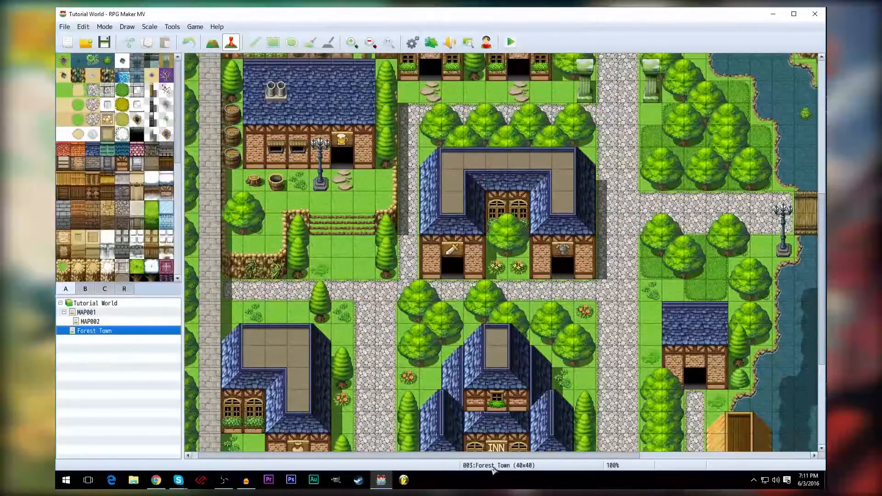
pyautogui.keyDown('shift'); pyautogui.hscroll(4, 686, 183); pyautogui.keyUp('shift')
pyautogui.rightClick(669, 207)
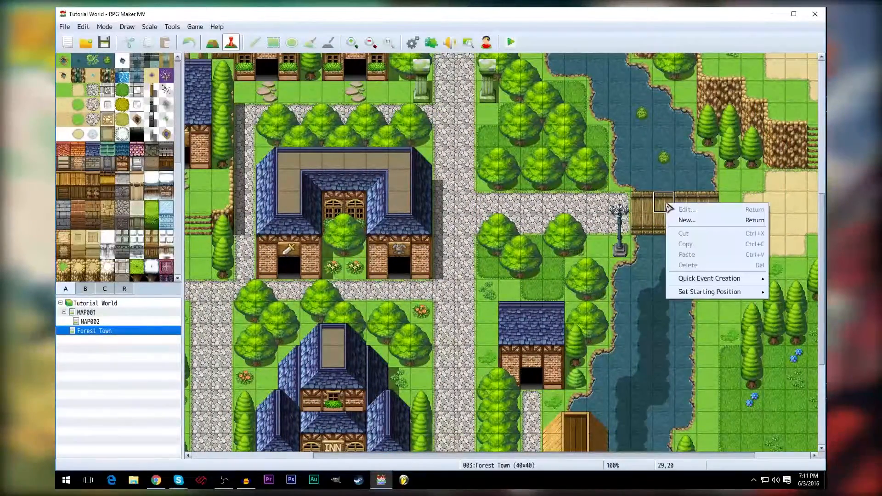
pyautogui.moveTo(762, 296)
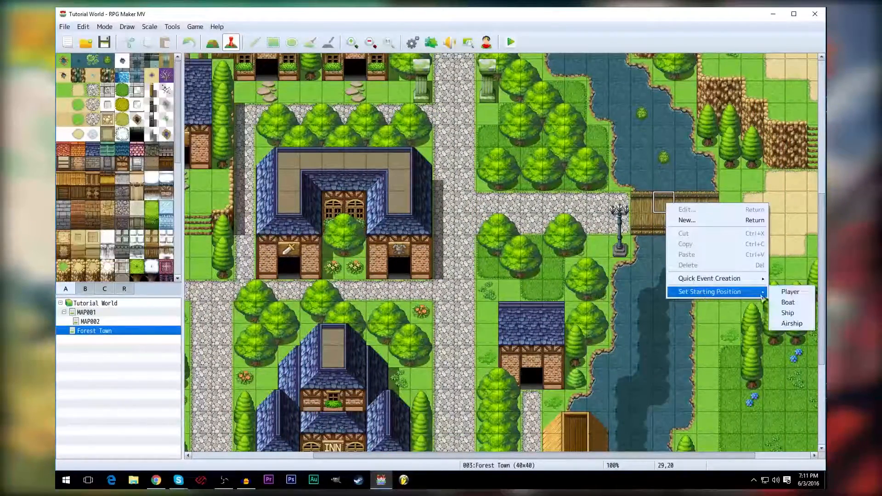
pyautogui.click(789, 292)
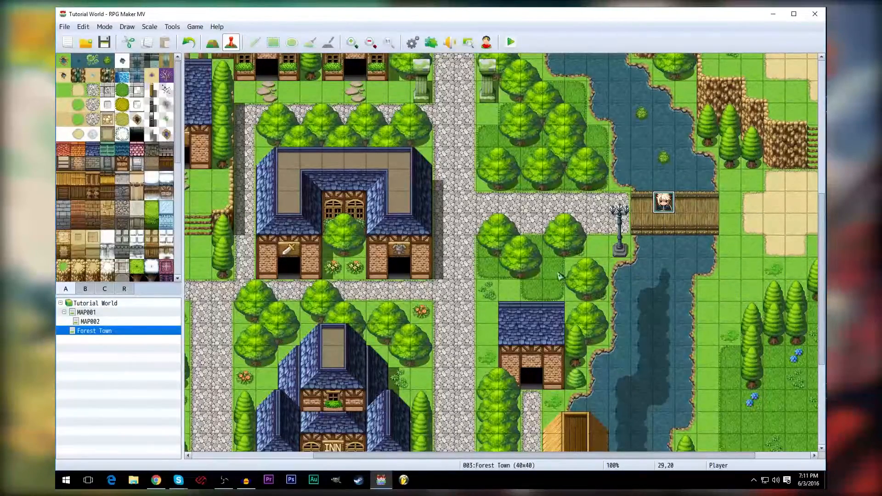
# - Enable Autoplay BGM in Forest Town's map properties and open its audio selection
pyautogui.rightClick(98, 333)
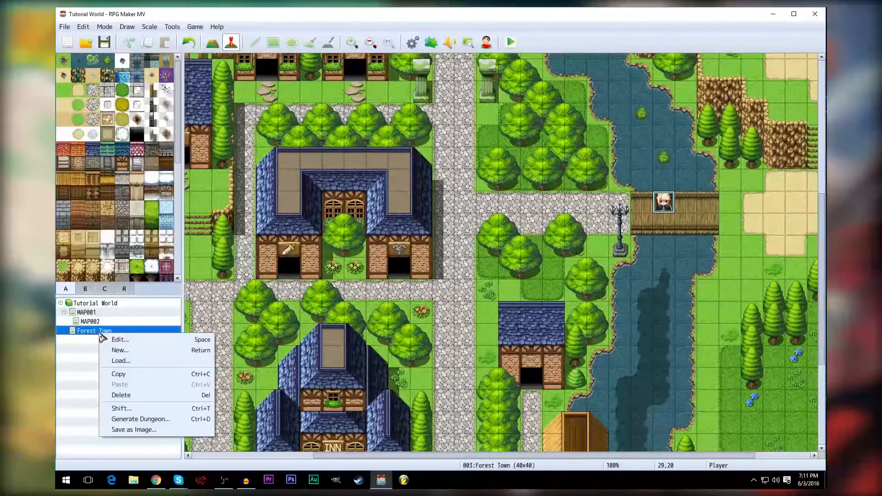
pyautogui.click(119, 340)
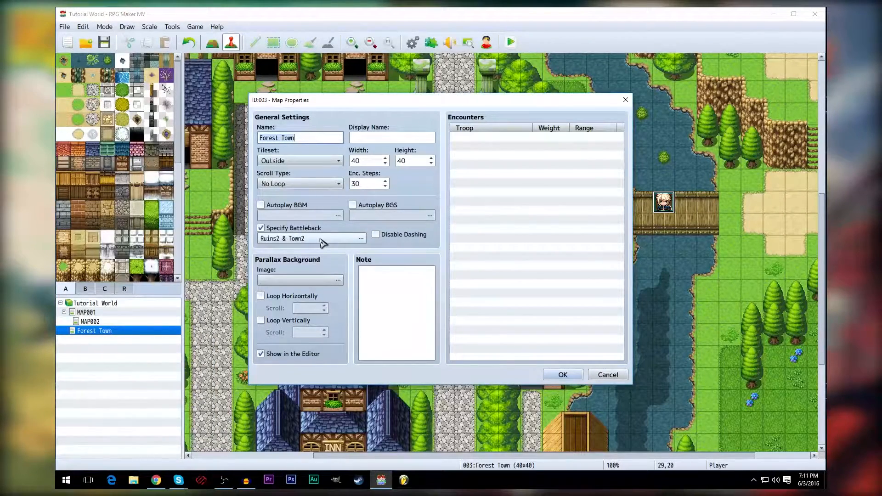
pyautogui.click(265, 204)
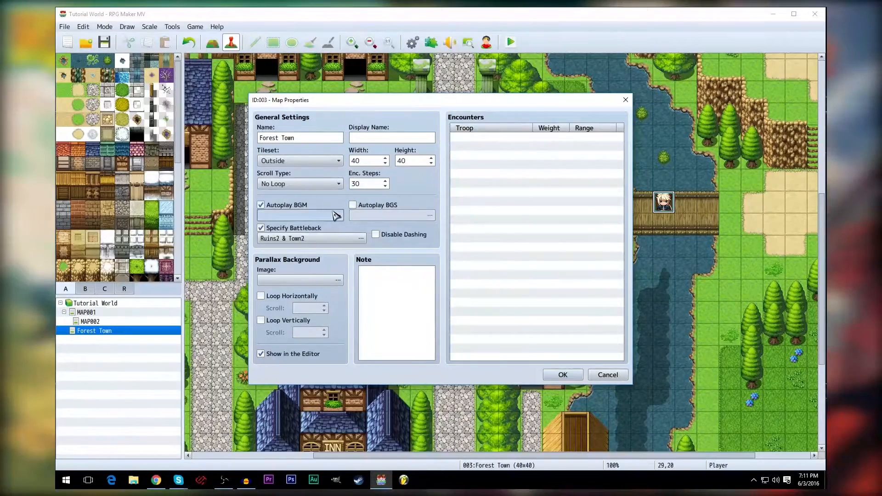
pyautogui.click(337, 216)
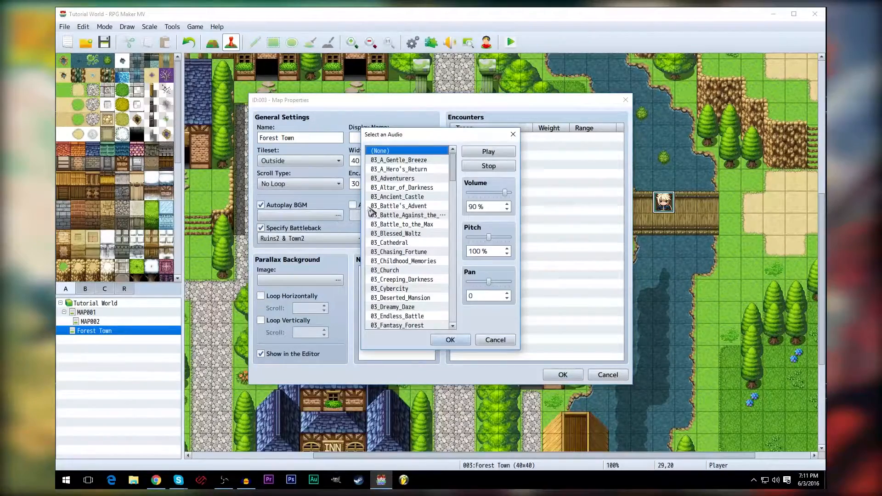
# - Audition the background tracks 03_A_Gentle_Breeze, 03_Adventurers, 03_Altar_of_Darkness, 03_Blessed_Waltz and 03_Childhood_Memories
pyautogui.click(432, 160)
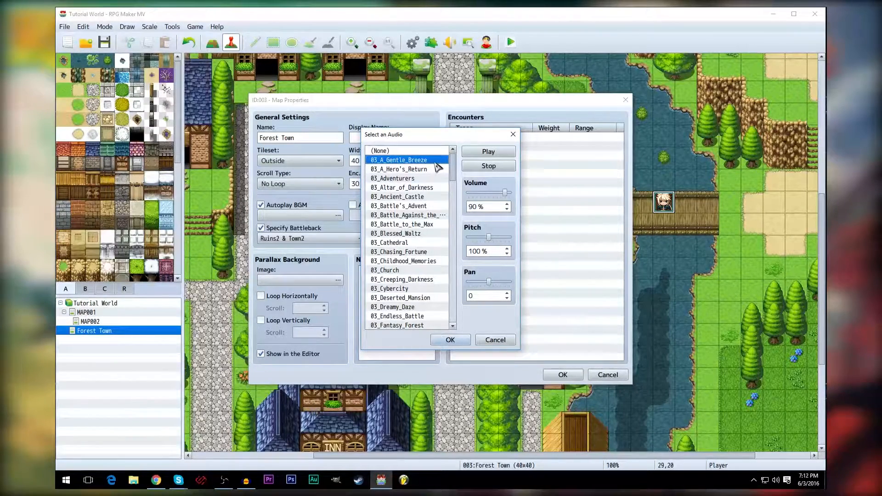
pyautogui.click(418, 179)
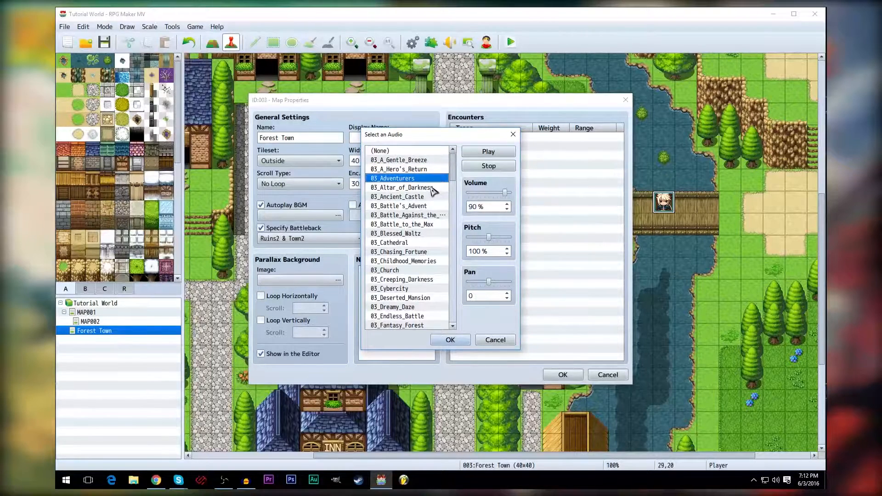
pyautogui.click(429, 188)
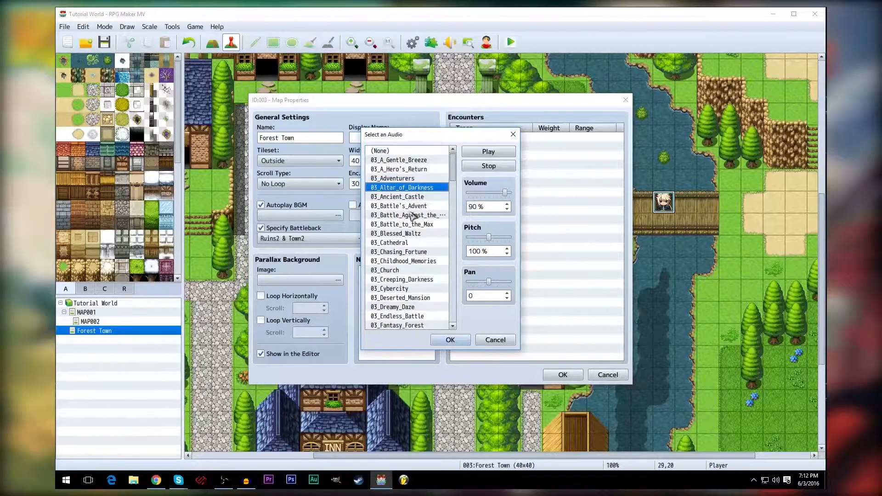
pyautogui.click(416, 233)
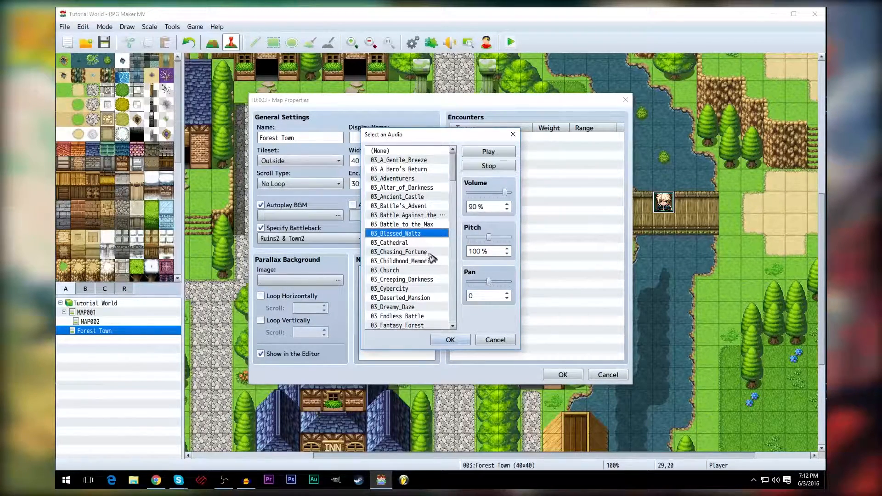
pyautogui.click(481, 169)
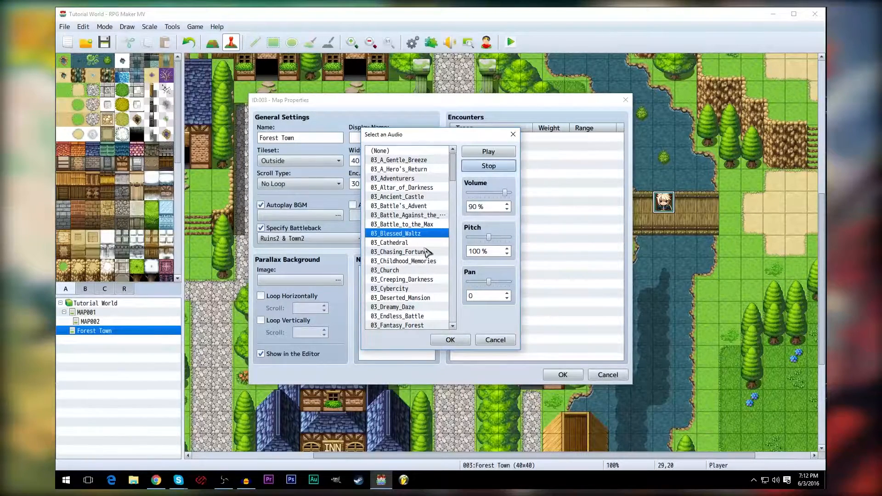
pyautogui.click(432, 262)
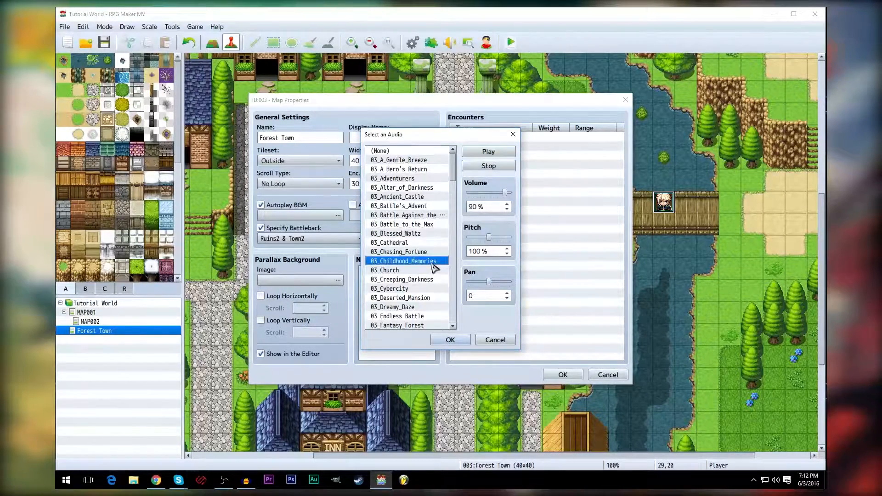
pyautogui.click(482, 168)
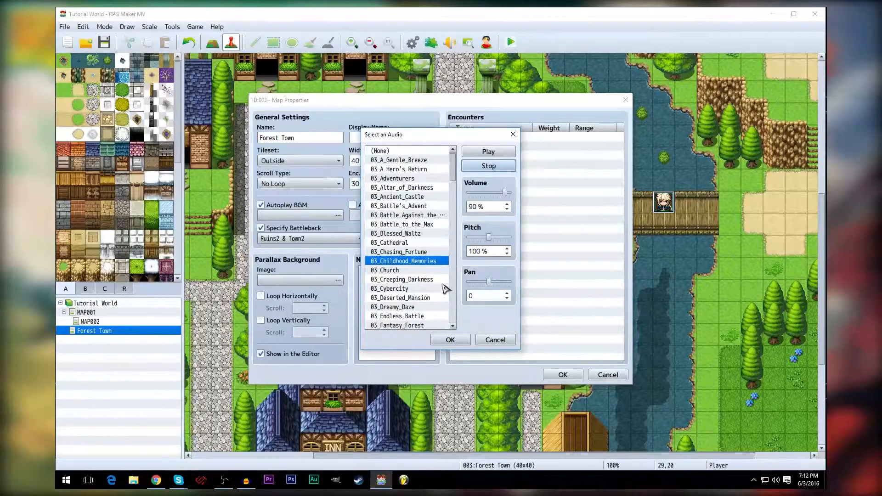
# - Audition the background tracks 03_Fantasy_Forest, 03_Savage_Settlement and 03_Valley_Village further down the list
pyautogui.scroll(-1, 444, 281)
pyautogui.scroll(-2, 446, 282)
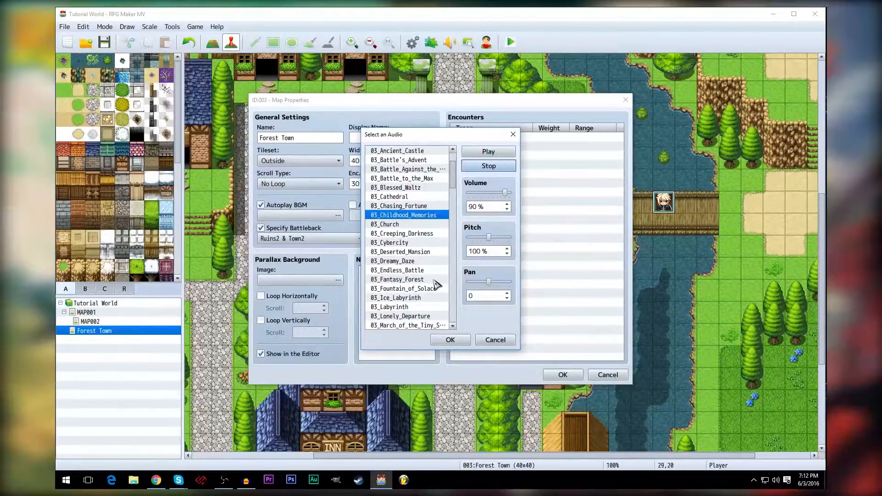
pyautogui.click(413, 279)
pyautogui.click(483, 166)
pyautogui.scroll(-2, 440, 255)
pyautogui.scroll(-4, 440, 255)
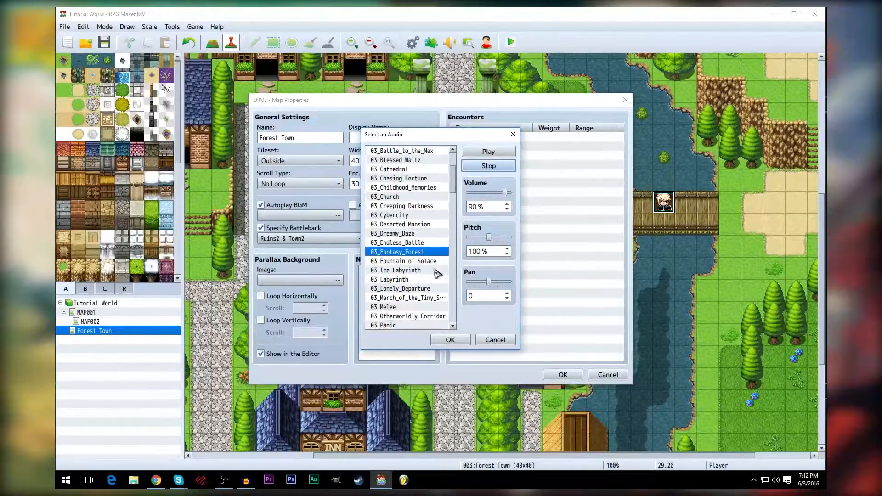
pyautogui.scroll(-4, 439, 273)
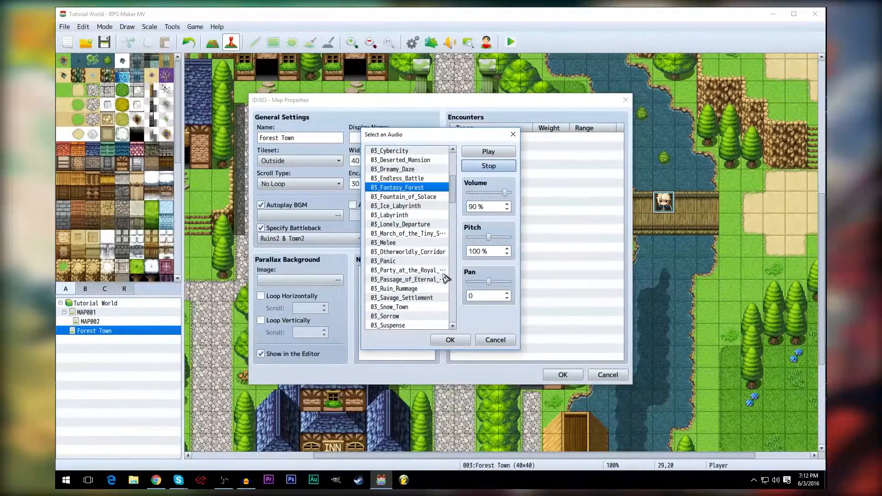
pyautogui.scroll(-1, 444, 278)
pyautogui.click(419, 290)
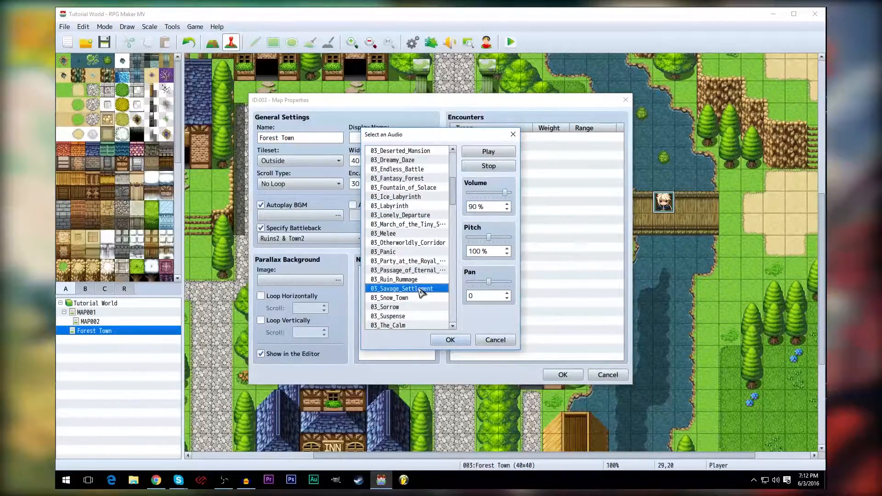
pyautogui.scroll(-2, 421, 291)
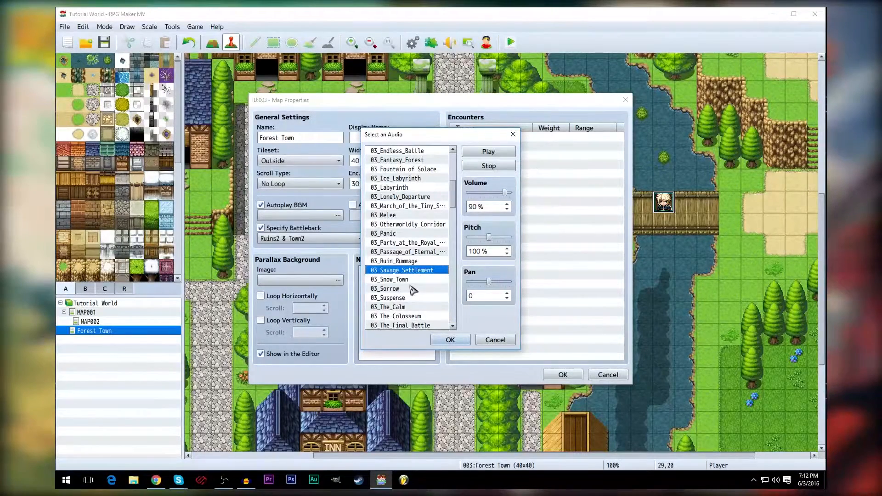
pyautogui.scroll(-2, 434, 301)
pyautogui.scroll(-2, 438, 301)
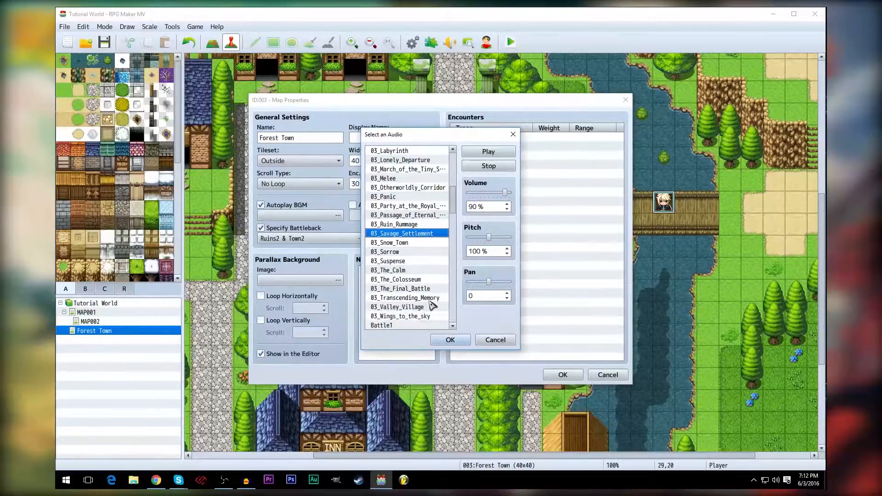
pyautogui.click(431, 306)
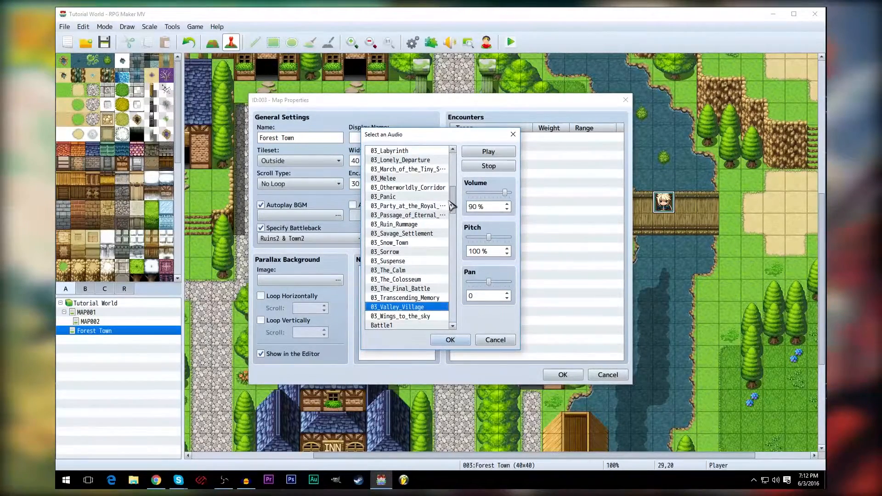
# - Choose 03_A_Gentle_Breeze as the map's automatically played background music
pyautogui.moveTo(453, 203); pyautogui.dragTo(418, 161)
pyautogui.click(407, 160)
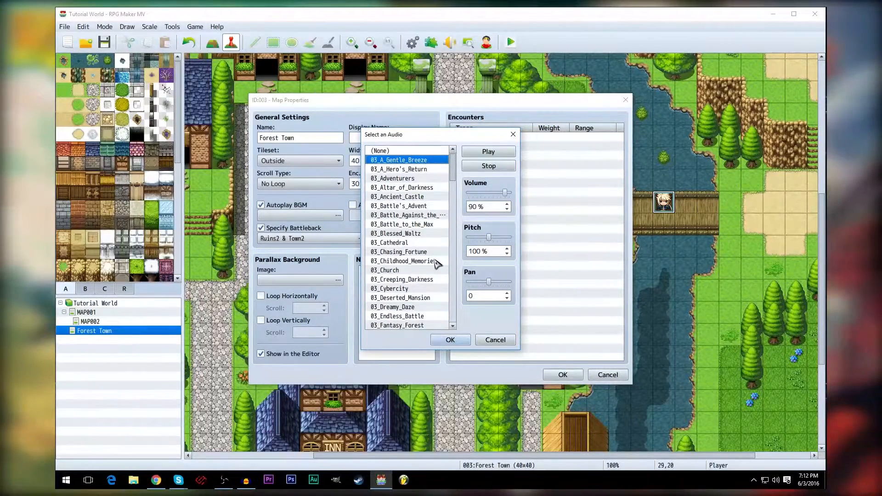
pyautogui.click(490, 167)
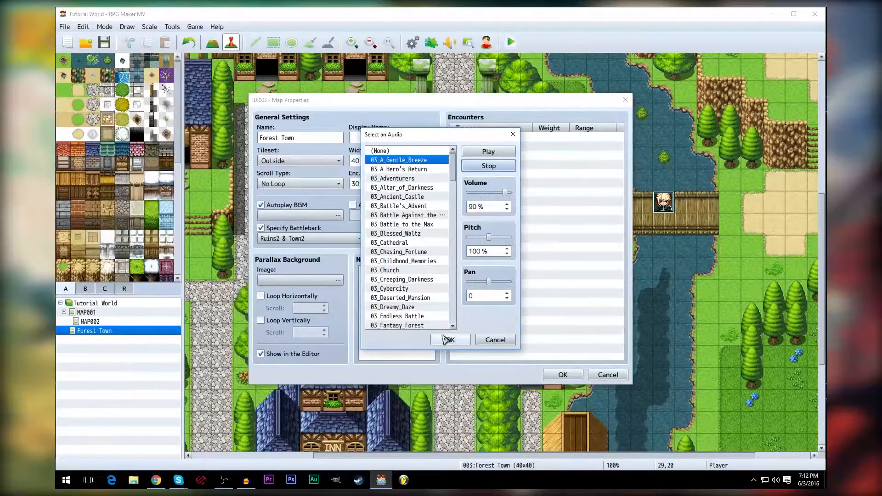
pyautogui.click(446, 340)
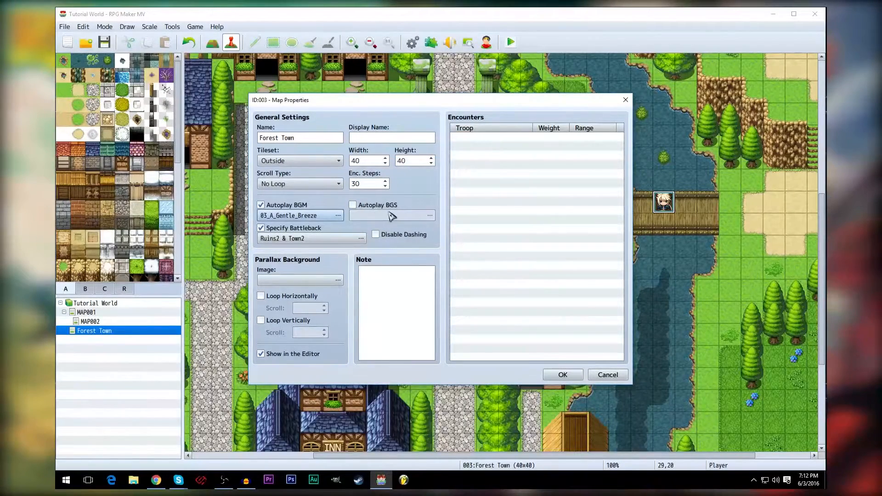
# - Enable Autoplay BGS for the map, choose the River background sound and play it
pyautogui.click(369, 205)
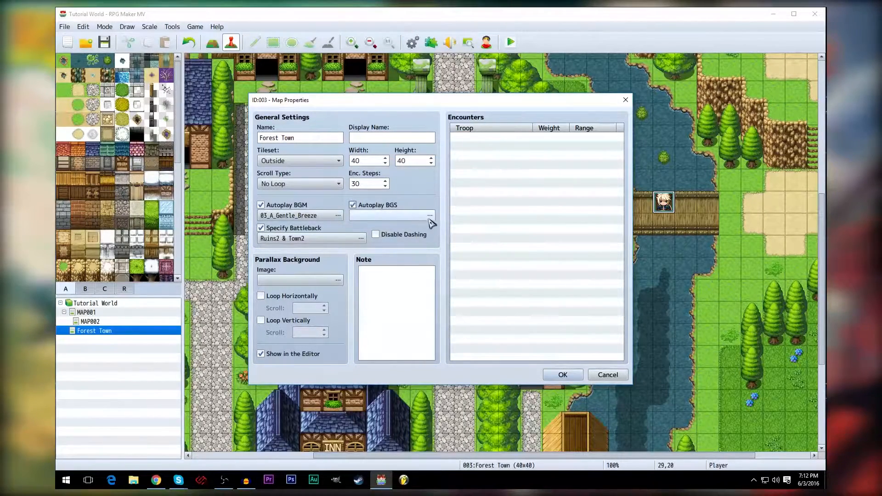
pyautogui.click(430, 216)
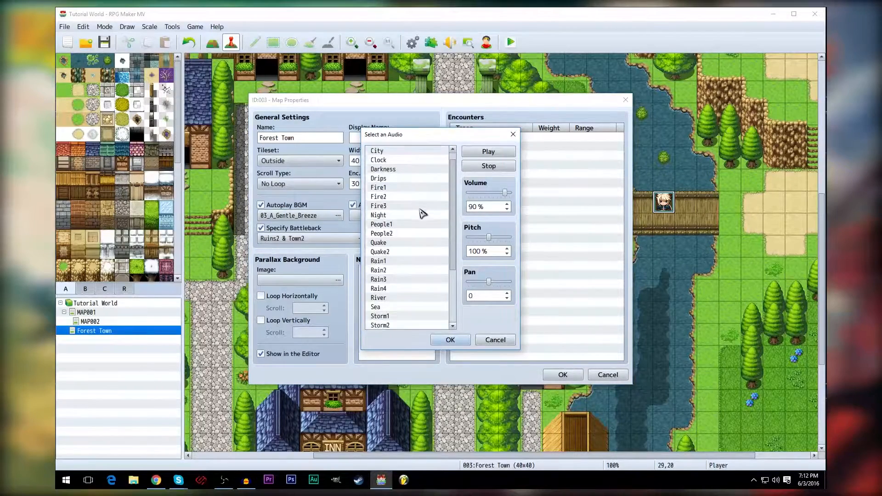
pyautogui.scroll(-3, 423, 211)
pyautogui.scroll(2, 407, 225)
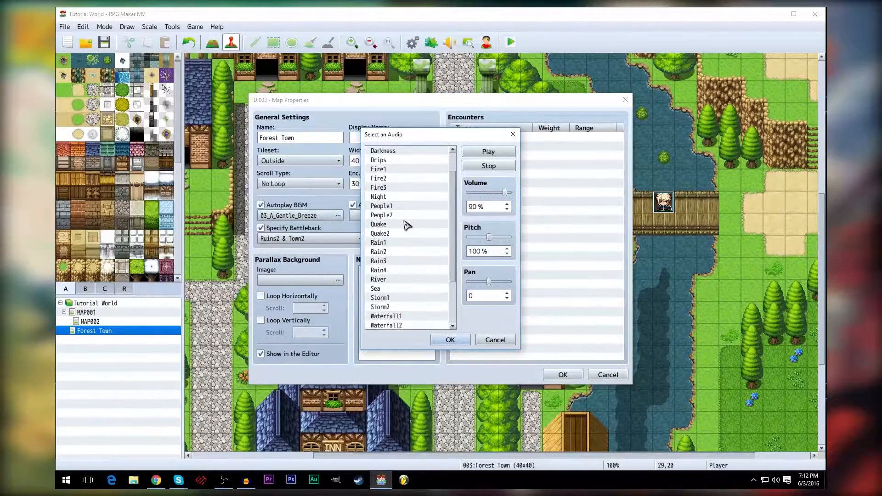
pyautogui.click(391, 280)
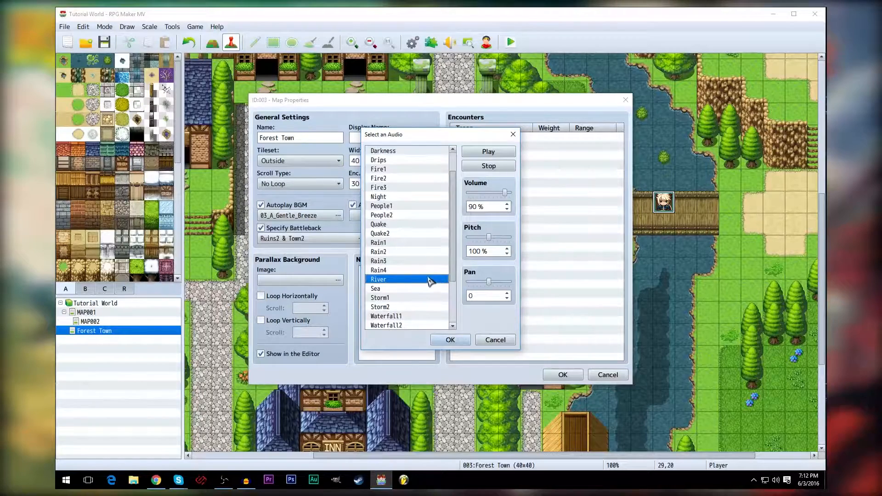
pyautogui.click(478, 156)
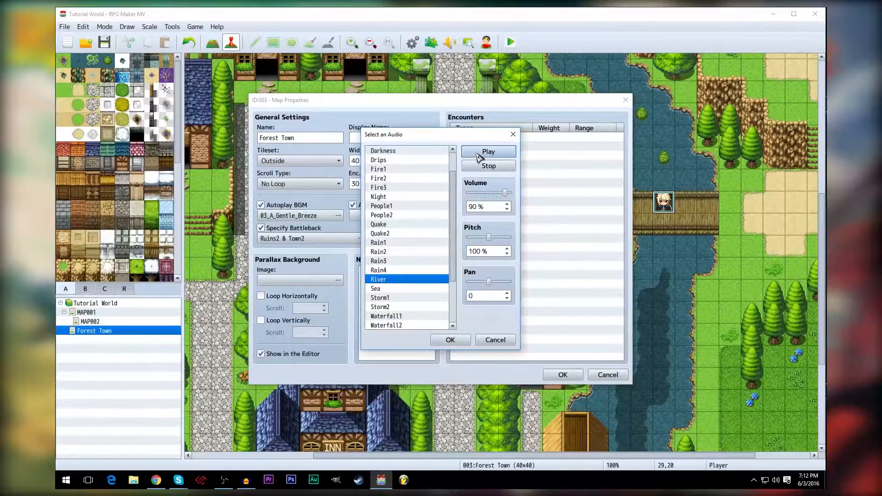
# - Set the River background sound's volume to 15% and apply the Forest Town map properties
pyautogui.click(491, 193)
pyautogui.moveTo(486, 194); pyautogui.dragTo(482, 197)
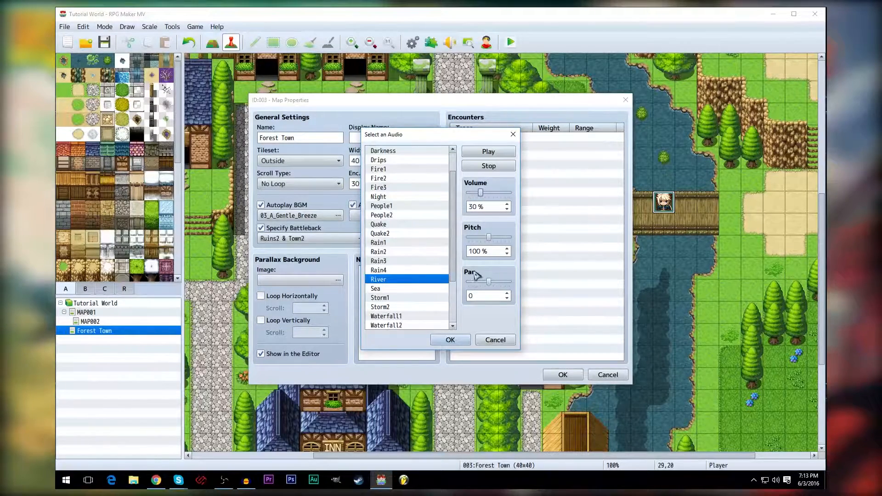
pyautogui.moveTo(479, 193); pyautogui.dragTo(474, 193)
pyautogui.moveTo(488, 238)
pyautogui.mouseDown()
pyautogui.moveTo(513, 241)
pyautogui.moveTo(449, 247)
pyautogui.moveTo(491, 238)
pyautogui.mouseUp()
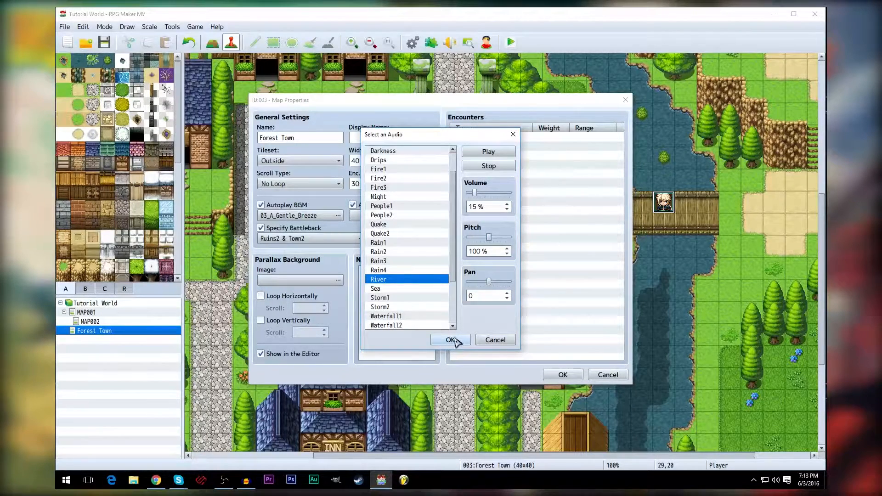
pyautogui.click(450, 340)
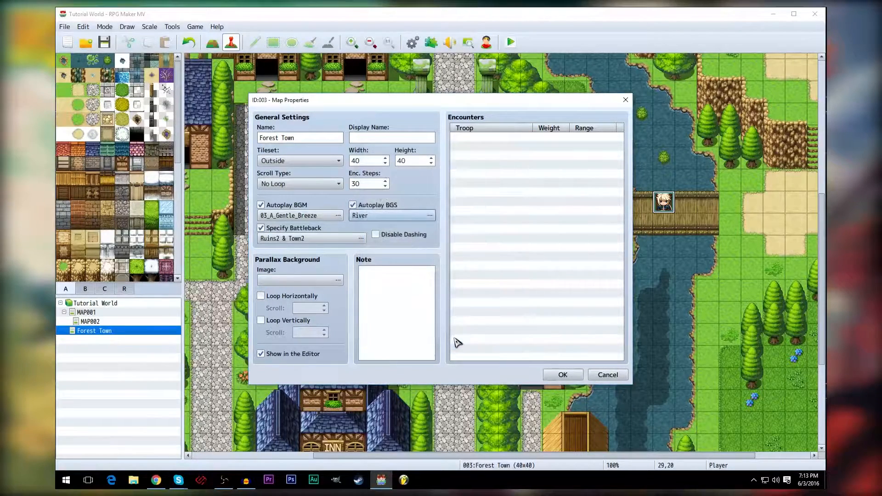
pyautogui.click(399, 217)
pyautogui.click(452, 338)
pyautogui.click(561, 374)
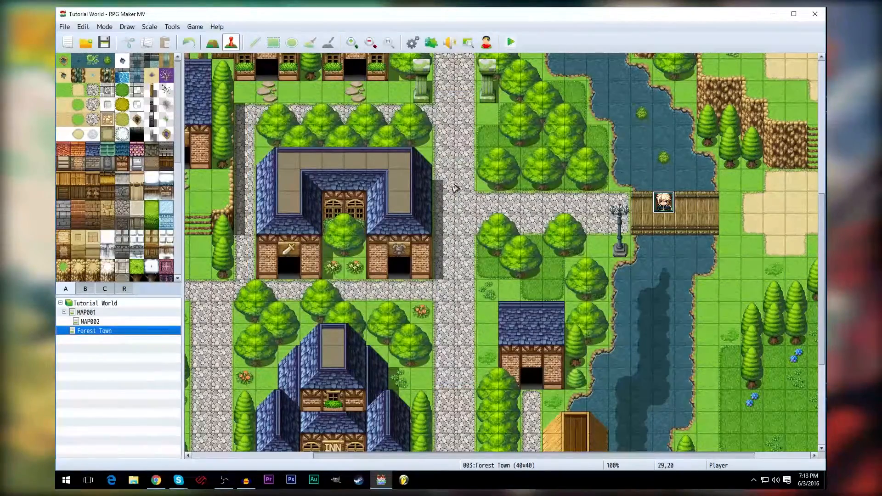
# - Create a new map named Item Shop under the Forest Town map, keeping the default size and tileset
pyautogui.moveTo(410, 458); pyautogui.dragTo(285, 456)
pyautogui.scroll(-3, 309, 298)
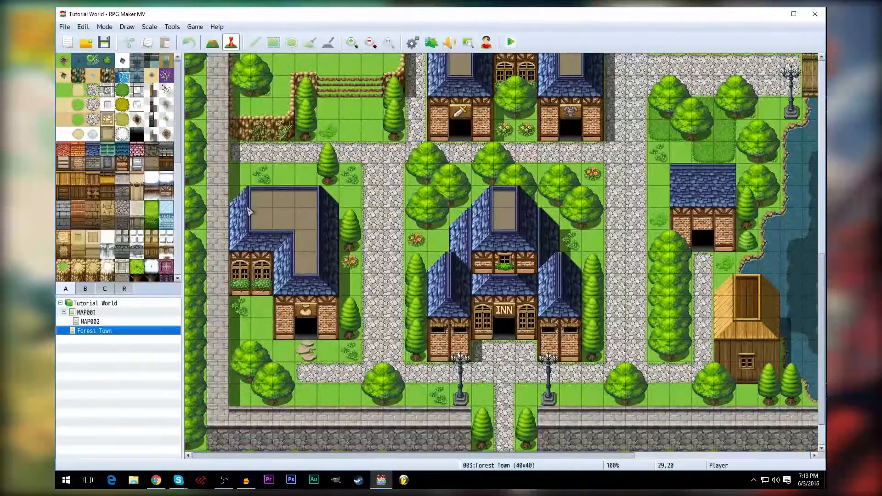
pyautogui.rightClick(94, 330)
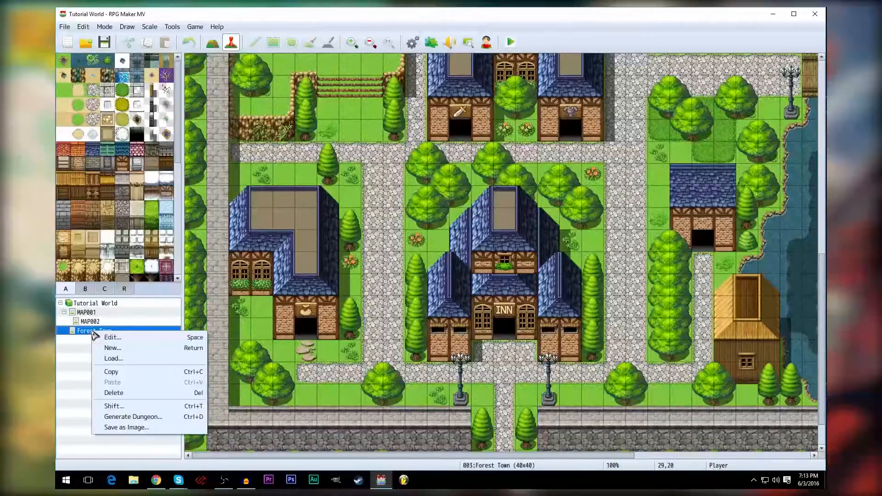
pyautogui.click(128, 351)
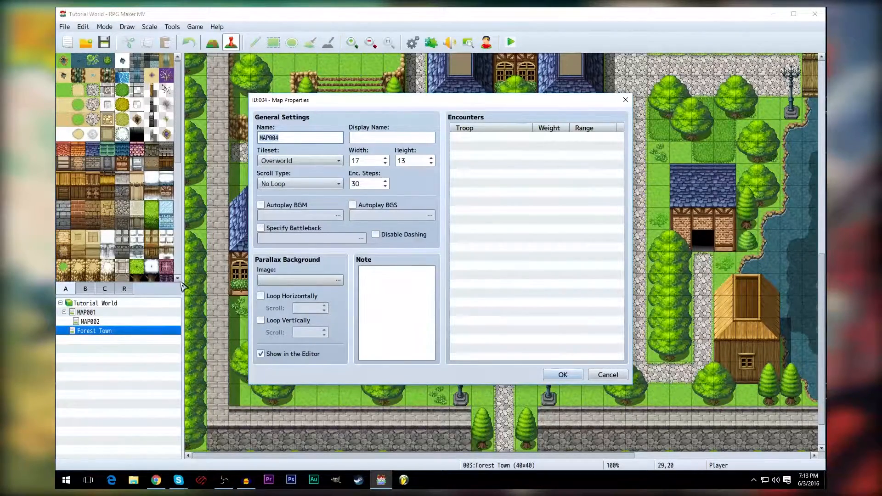
pyautogui.write('Shop')
pyautogui.click(370, 139)
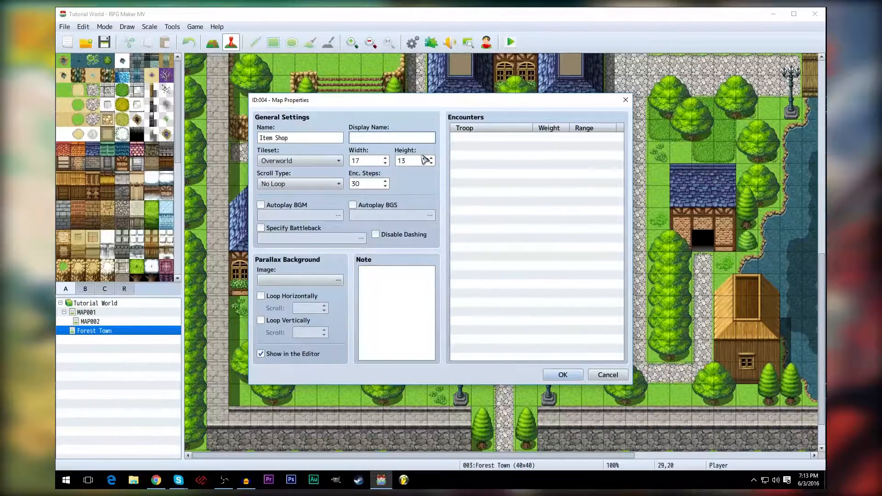
pyautogui.click(560, 375)
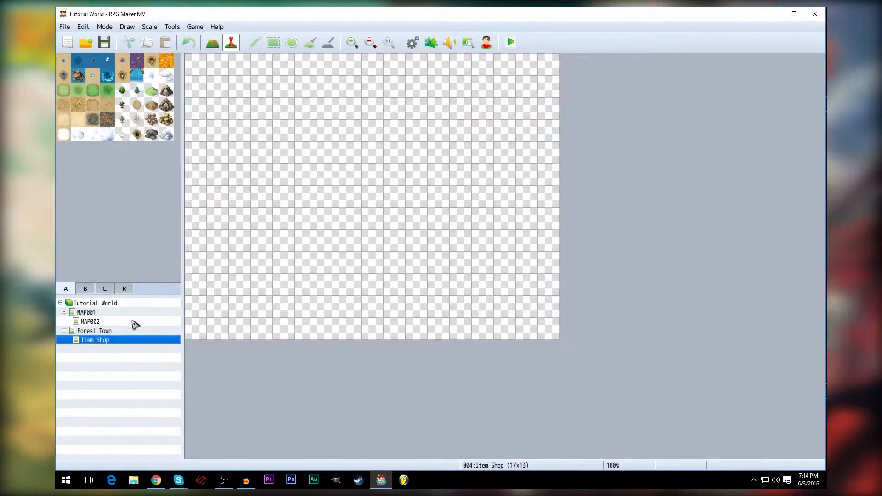
# - Set the Forest Town map's display name to Sunkiss Town and apply its map properties
pyautogui.click(110, 321)
pyautogui.click(106, 331)
pyautogui.rightClick(107, 331)
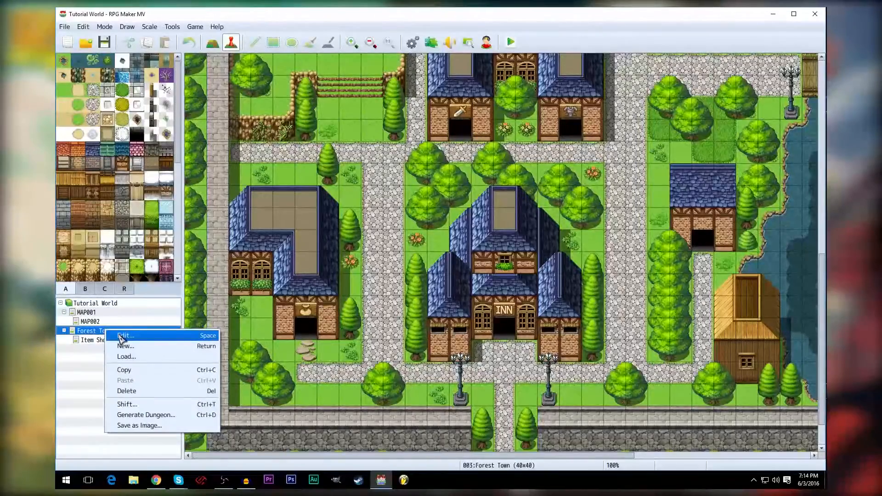
pyautogui.click(123, 336)
pyautogui.click(307, 138)
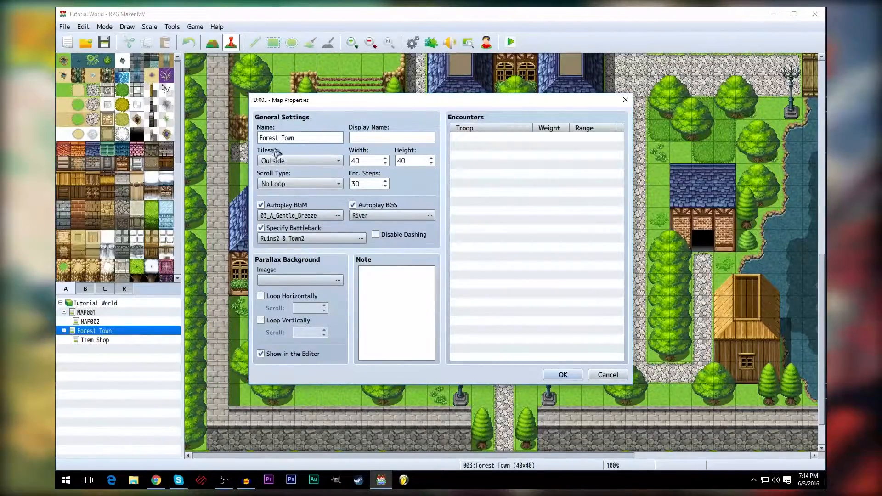
pyautogui.click(360, 139)
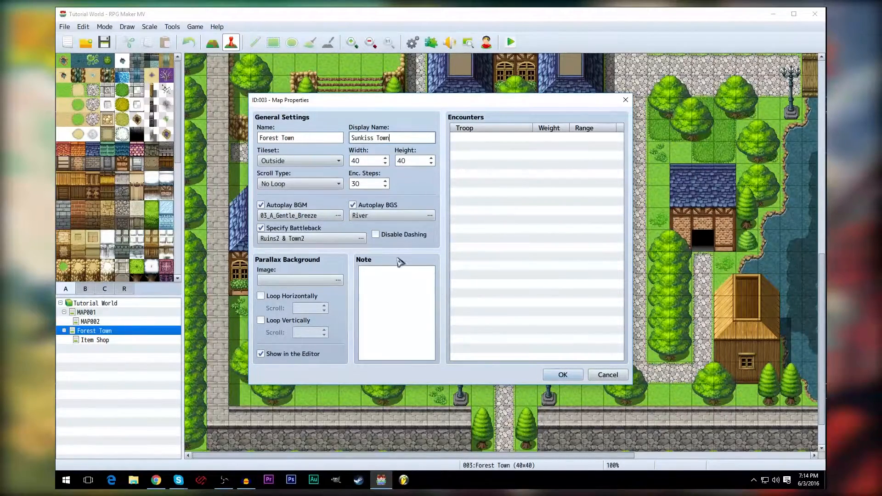
pyautogui.click(557, 375)
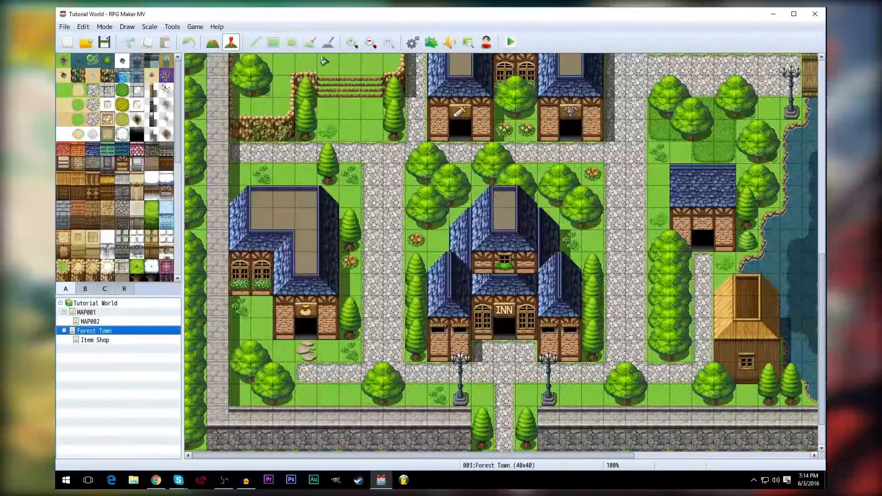
pyautogui.click(108, 342)
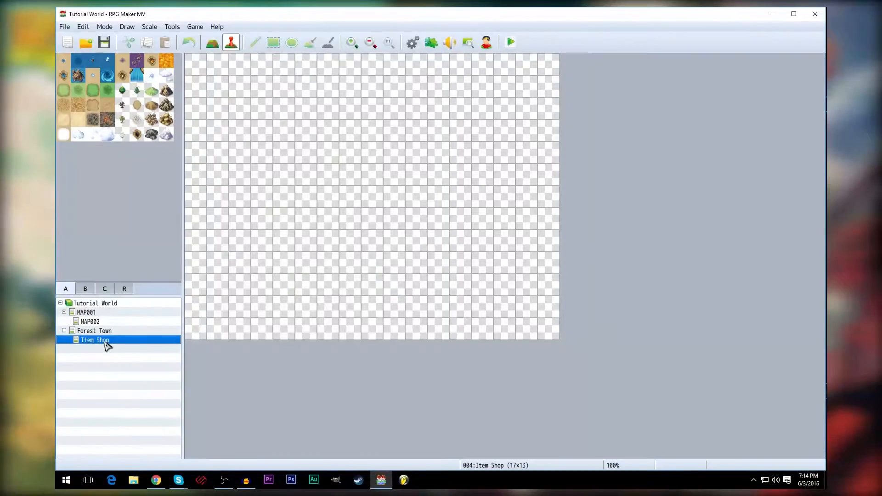
pyautogui.rightClick(105, 343)
pyautogui.click(94, 363)
pyautogui.rightClick(107, 340)
pyautogui.click(107, 332)
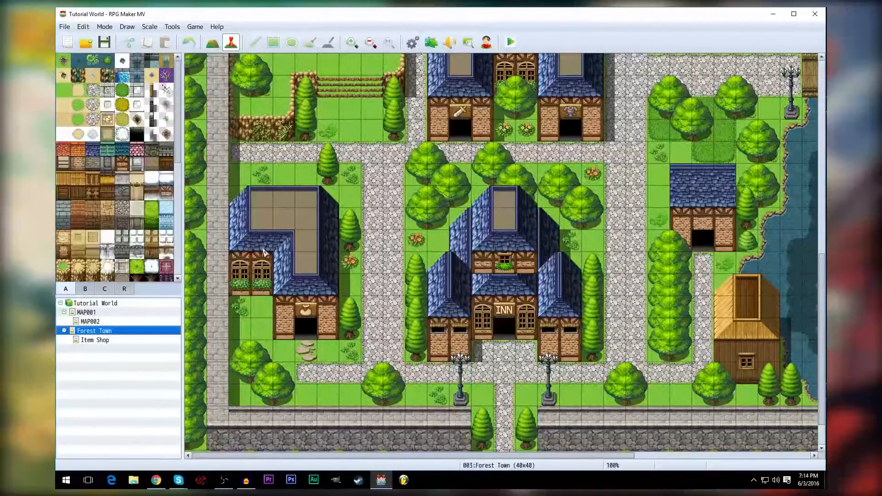
pyautogui.click(100, 342)
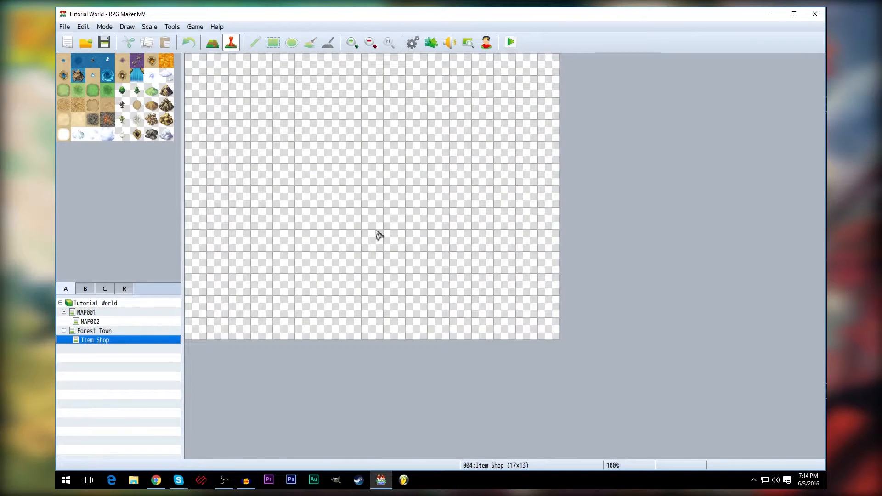
pyautogui.rightClick(119, 338)
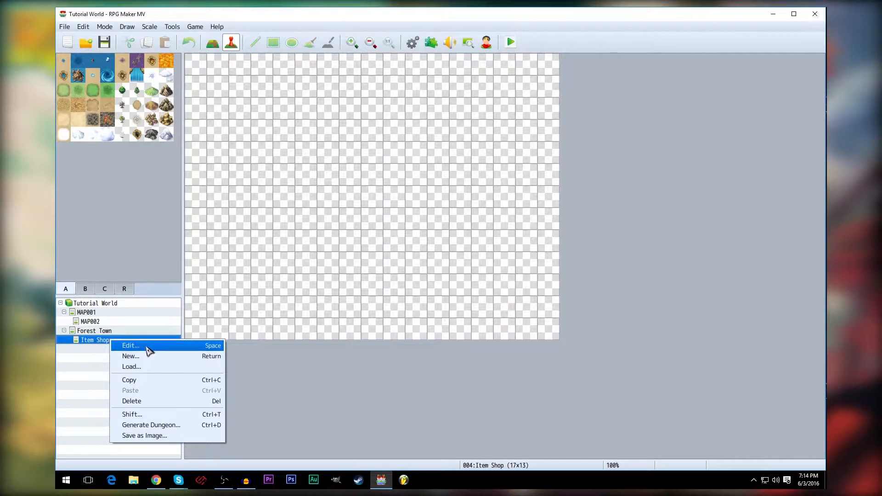
pyautogui.click(141, 368)
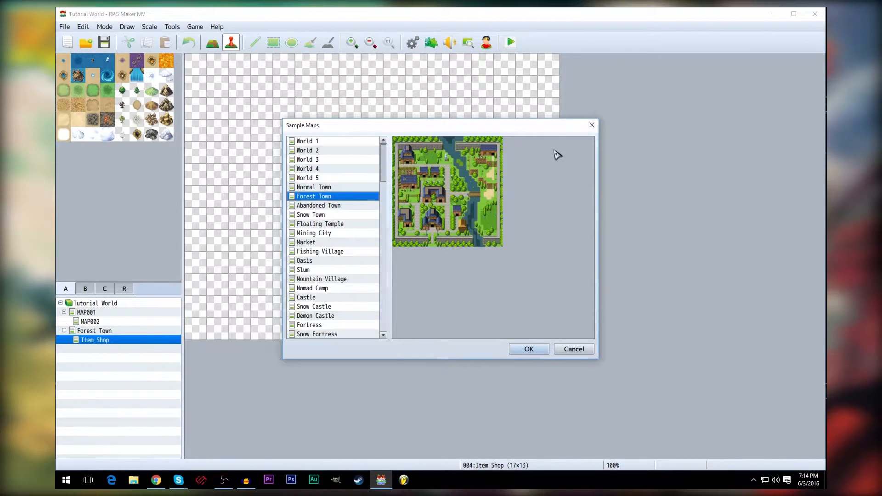
pyautogui.click(592, 125)
# - Set the Item Shop map's height to 20 tiles in its map properties and apply it
pyautogui.rightClick(104, 340)
pyautogui.click(142, 348)
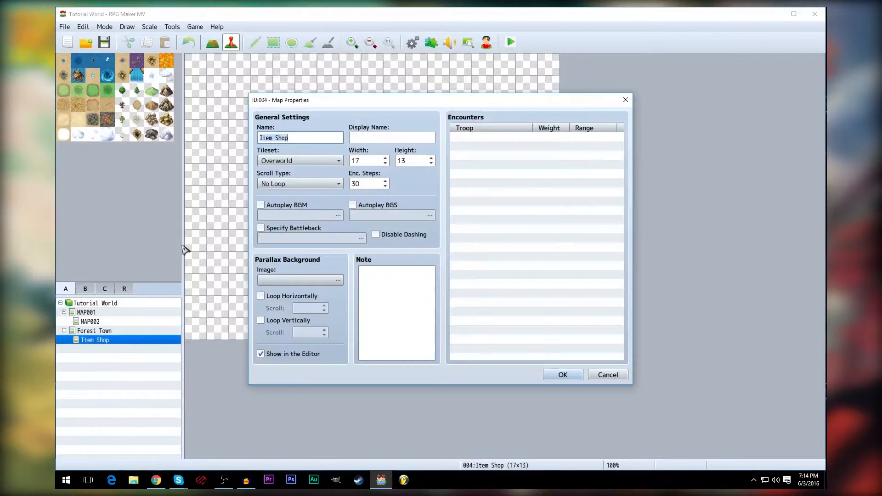
pyautogui.click(432, 158)
pyautogui.click(431, 158)
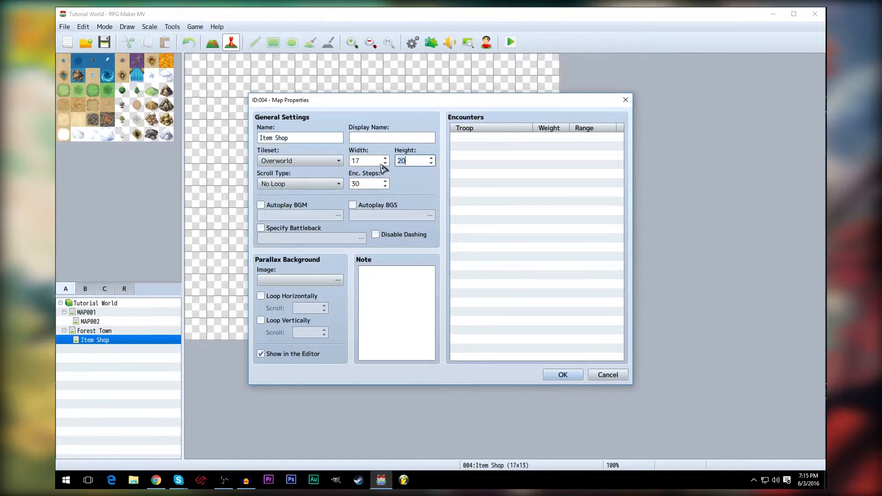
pyautogui.click(562, 375)
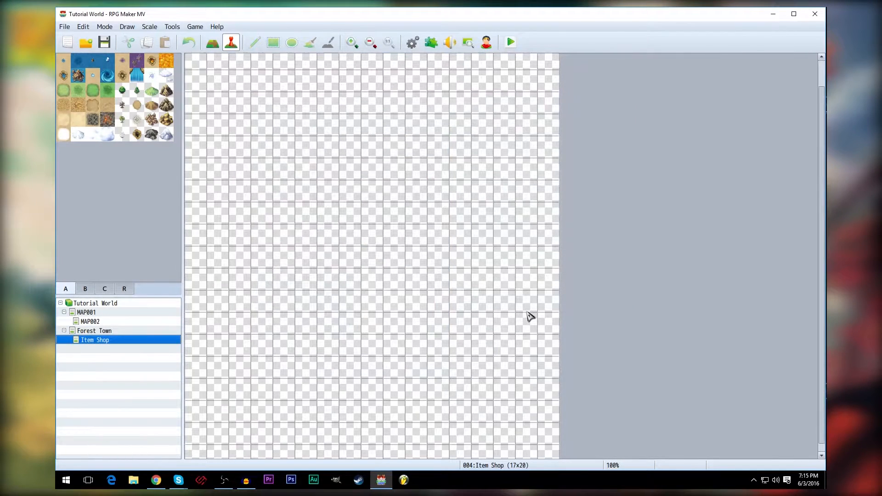
# - Resize the Item Shop map to a width of 11 and a height of 15 tiles
pyautogui.rightClick(109, 339)
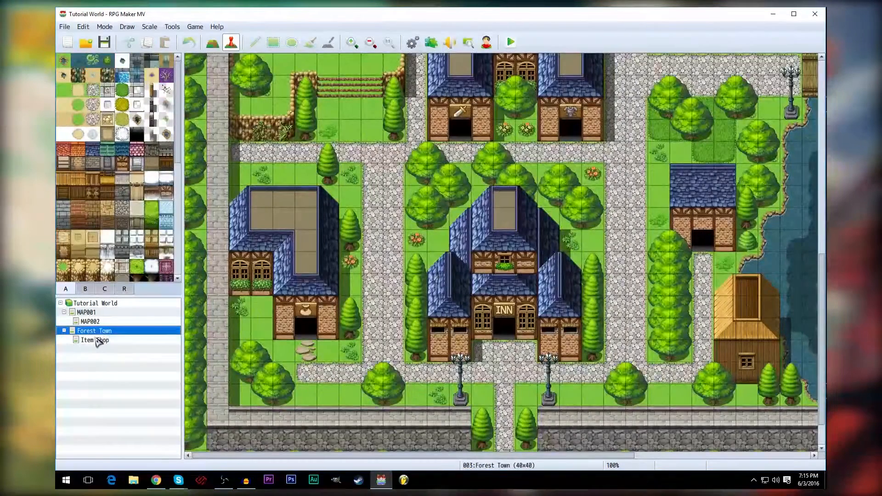
pyautogui.click(122, 349)
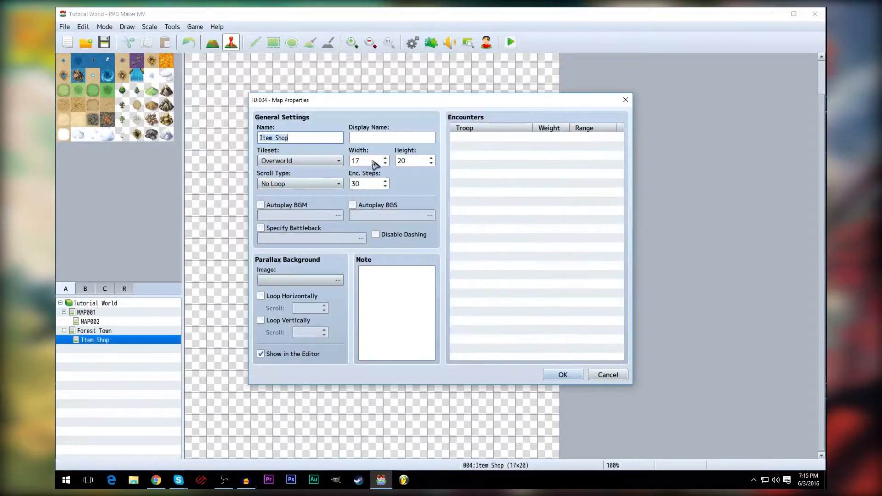
pyautogui.click(431, 159)
pyautogui.click(431, 163)
pyautogui.click(430, 163)
pyautogui.click(431, 163)
pyautogui.click(384, 164)
pyautogui.click(385, 158)
pyautogui.click(384, 158)
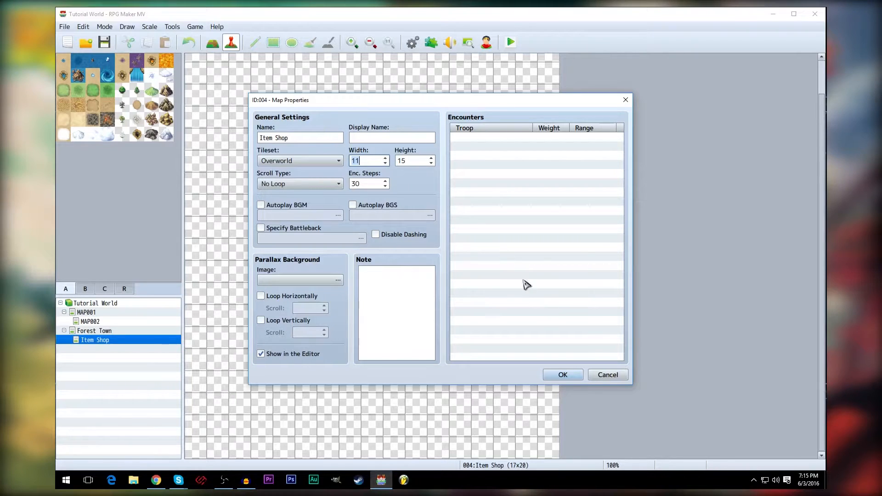
pyautogui.click(562, 375)
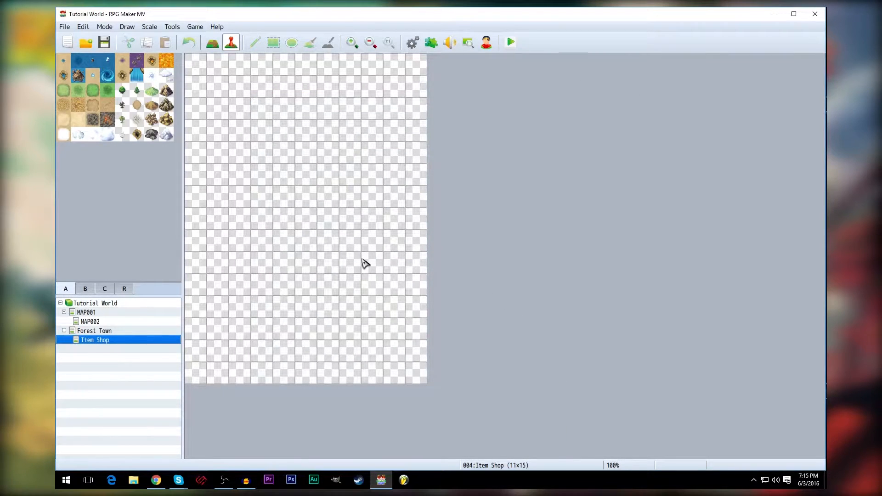
# - Widen the Item Shop map to 15 tiles and apply the change
pyautogui.rightClick(98, 343)
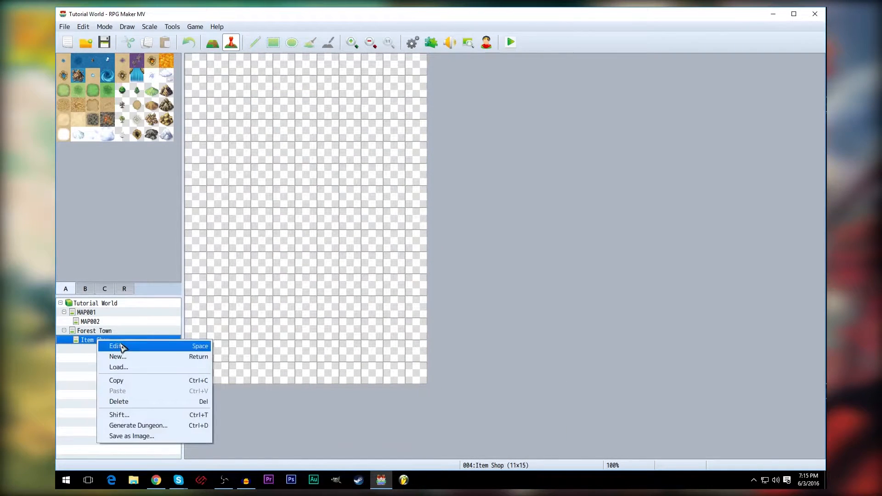
pyautogui.click(115, 345)
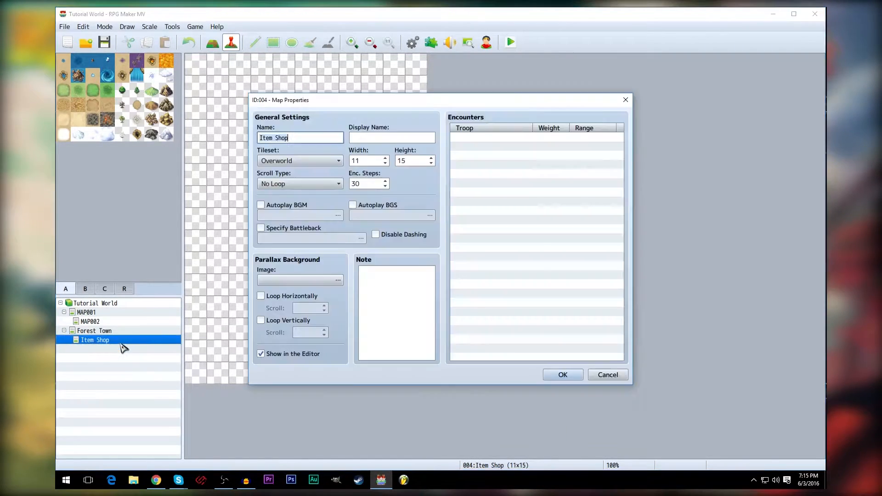
pyautogui.click(385, 158)
pyautogui.click(385, 158)
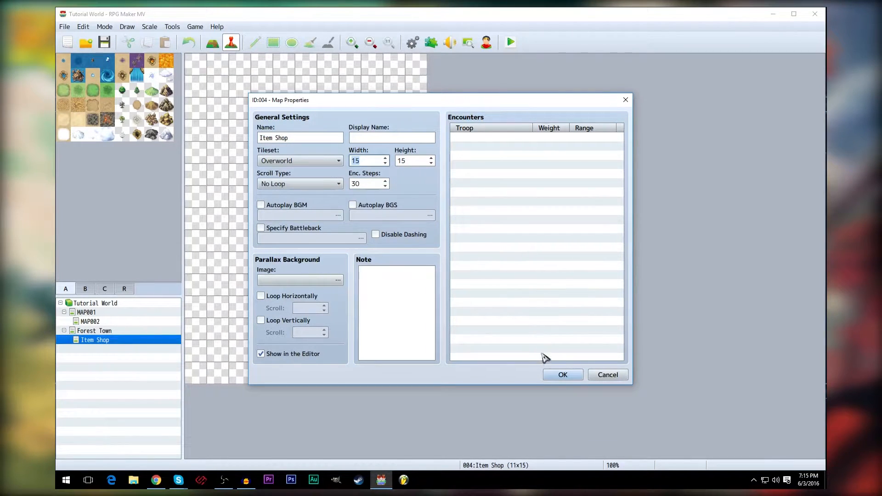
pyautogui.click(548, 373)
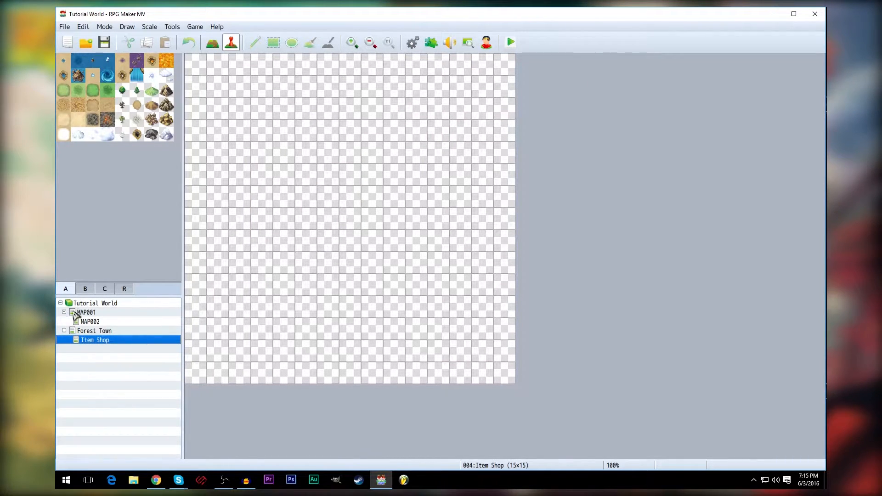
# - Change the Item Shop map's tileset to Inside and apply the map properties
pyautogui.rightClick(100, 339)
pyautogui.click(118, 342)
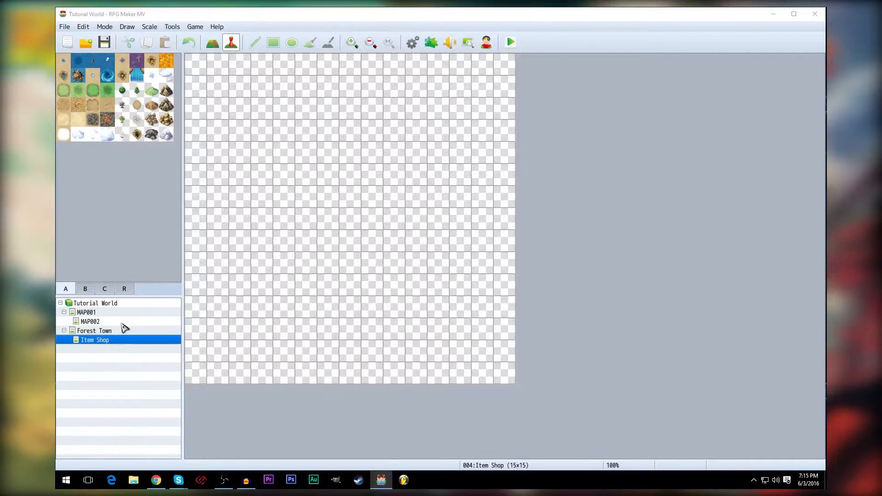
pyautogui.click(321, 161)
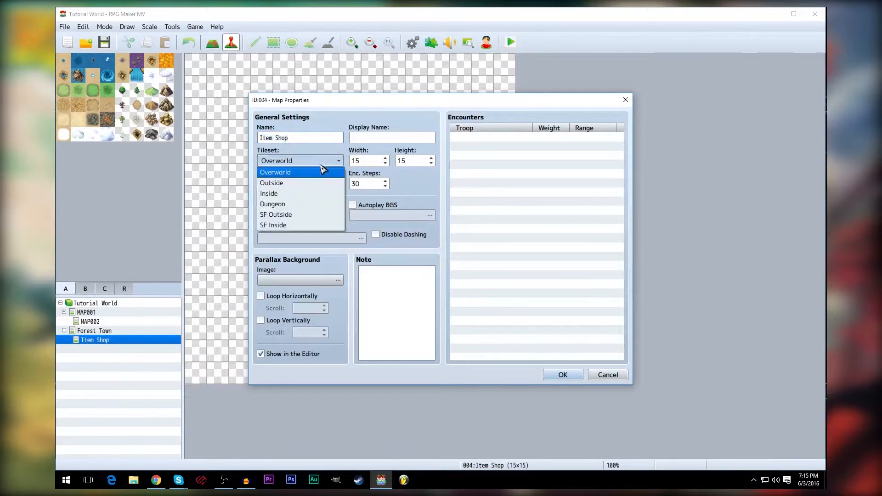
pyautogui.click(295, 193)
pyautogui.click(557, 371)
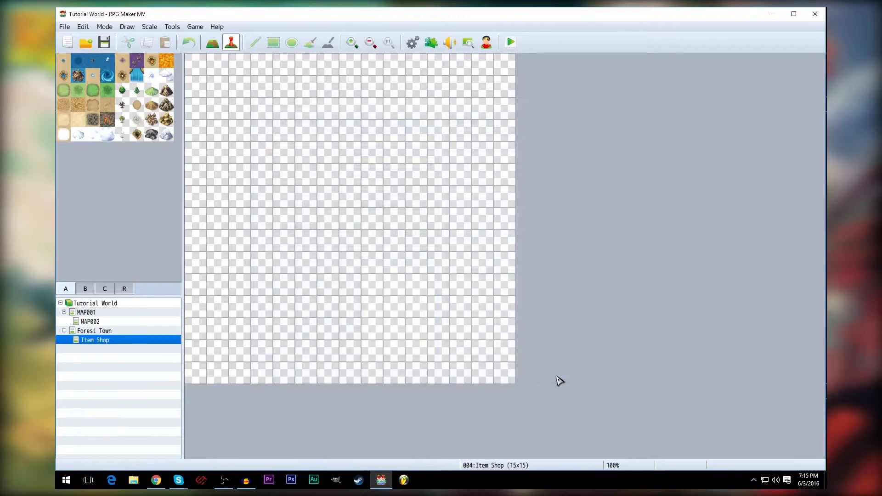
pyautogui.scroll(-5, 181, 248)
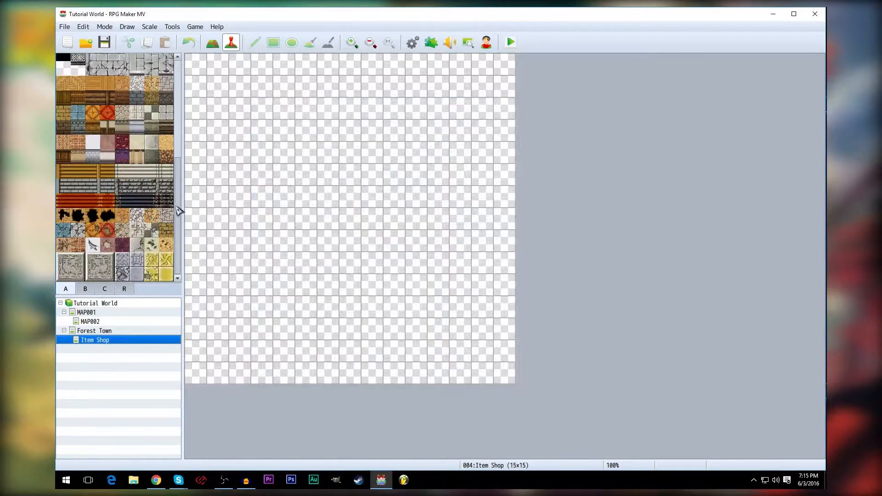
pyautogui.scroll(5, 179, 159)
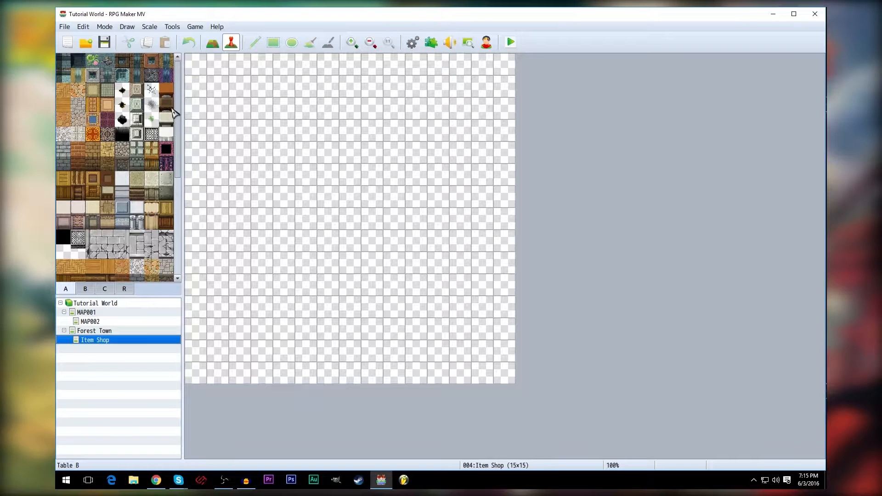
pyautogui.click(246, 480)
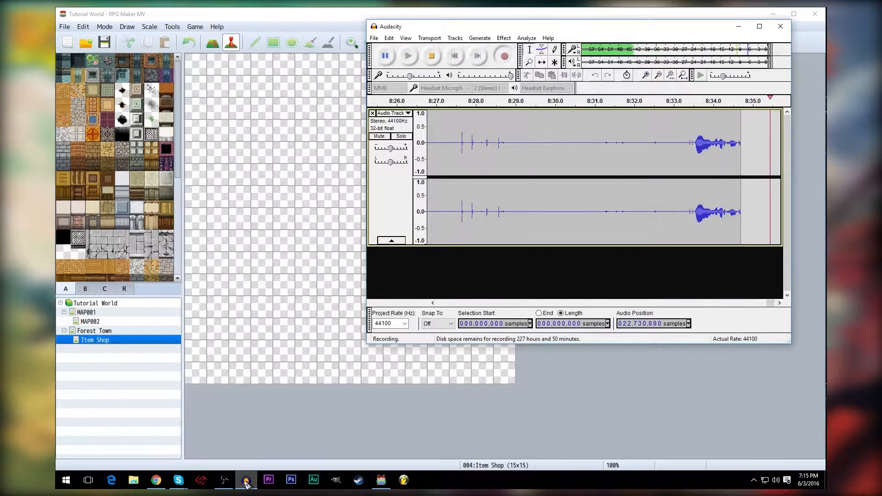
pyautogui.click(269, 453)
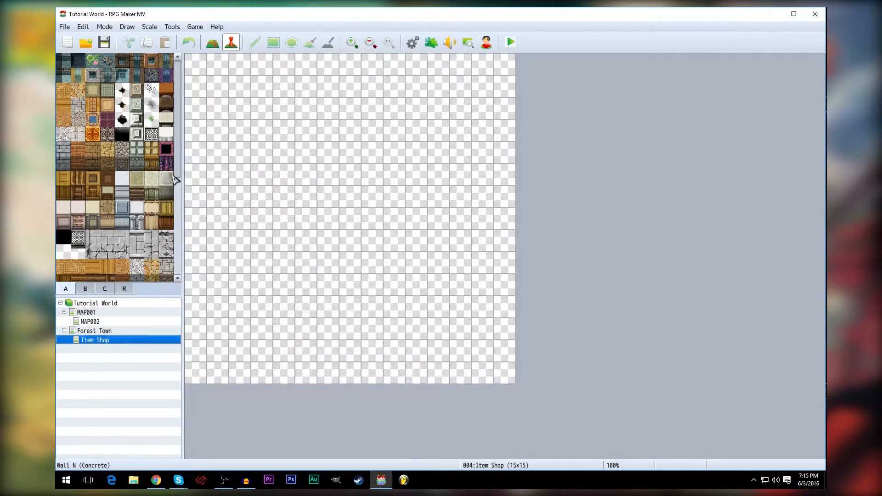
# - Fill the entire Item Shop map with the brown horizontal-log wall tile
pyautogui.click(102, 330)
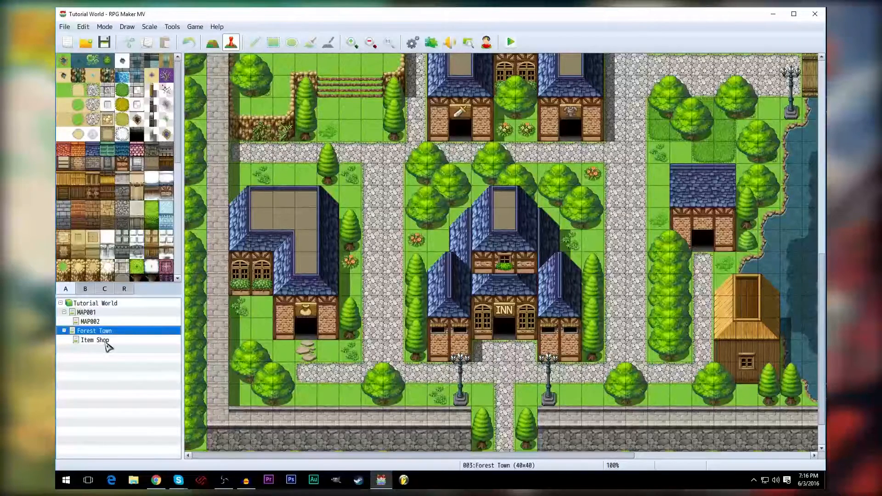
pyautogui.click(96, 340)
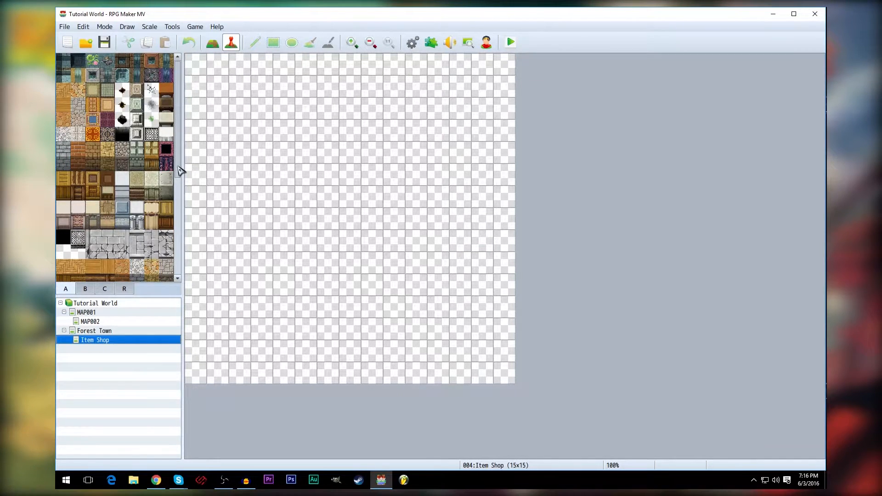
pyautogui.click(78, 196)
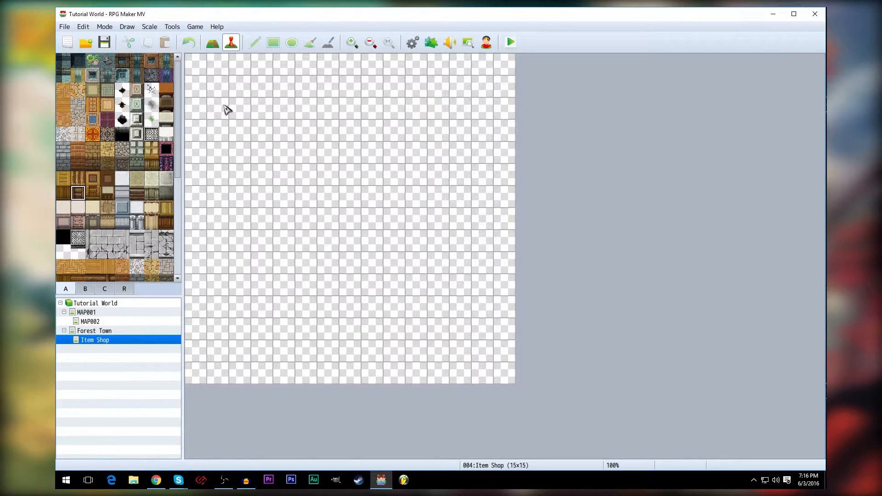
pyautogui.click(213, 43)
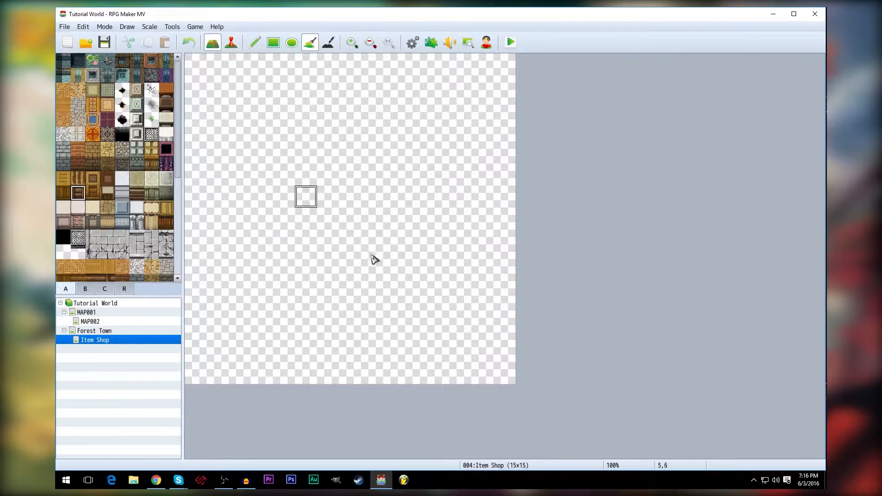
pyautogui.click(369, 378)
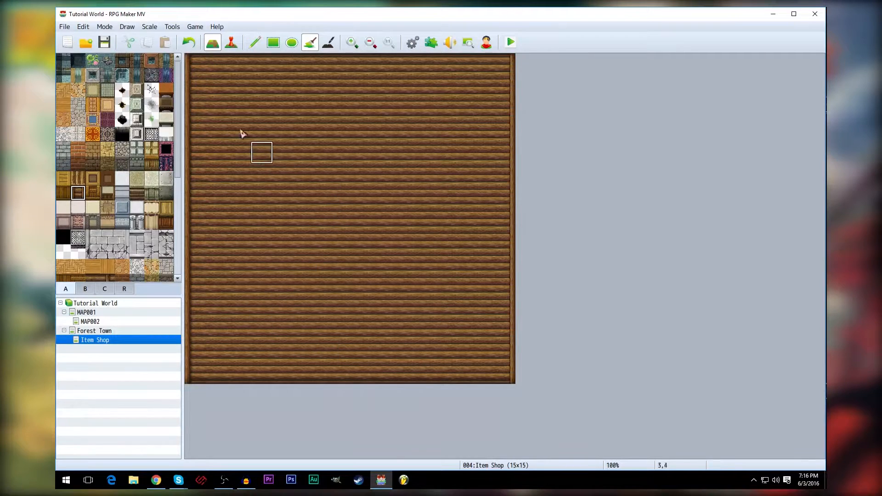
# - Black out a 7-by-6-tile block in the map's lower-left corner and outline the remaining L-shaped room with the vertical-log wall top
pyautogui.click(255, 43)
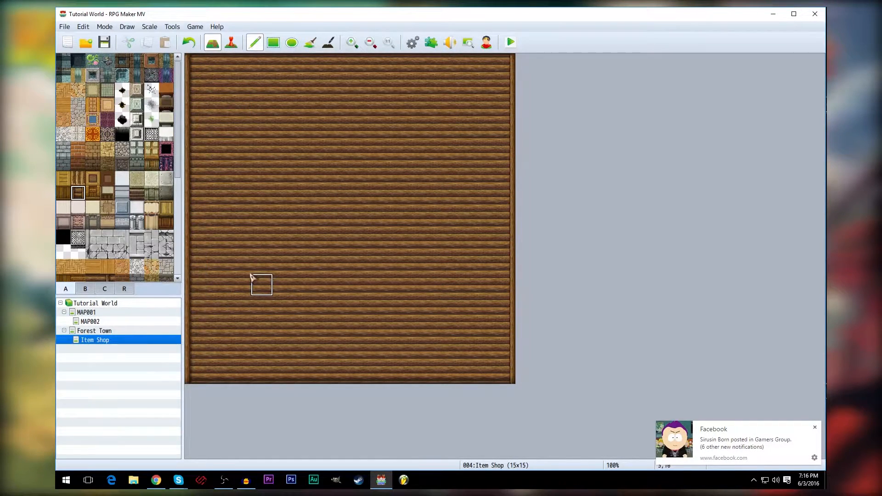
pyautogui.click(63, 237)
pyautogui.click(199, 270)
pyautogui.moveTo(199, 271)
pyautogui.mouseDown()
pyautogui.moveTo(307, 263)
pyautogui.moveTo(326, 283)
pyautogui.moveTo(320, 382)
pyautogui.moveTo(276, 315)
pyautogui.moveTo(232, 314)
pyautogui.moveTo(188, 338)
pyautogui.moveTo(254, 360)
pyautogui.moveTo(236, 372)
pyautogui.moveTo(262, 262)
pyautogui.moveTo(302, 349)
pyautogui.mouseUp()
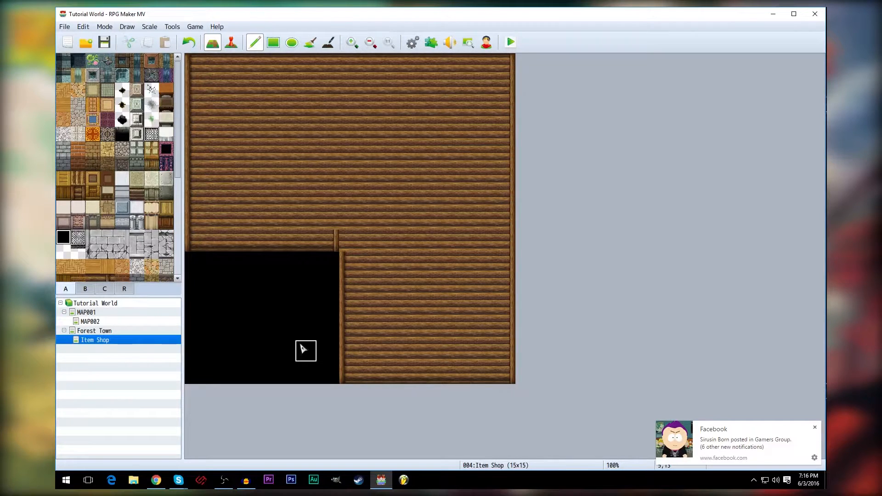
pyautogui.click(79, 178)
pyautogui.moveTo(350, 241)
pyautogui.mouseDown()
pyautogui.moveTo(351, 351)
pyautogui.moveTo(370, 373)
pyautogui.moveTo(503, 375)
pyautogui.moveTo(505, 66)
pyautogui.moveTo(195, 64)
pyautogui.moveTo(204, 246)
pyautogui.moveTo(326, 239)
pyautogui.moveTo(349, 262)
pyautogui.moveTo(350, 239)
pyautogui.mouseUp()
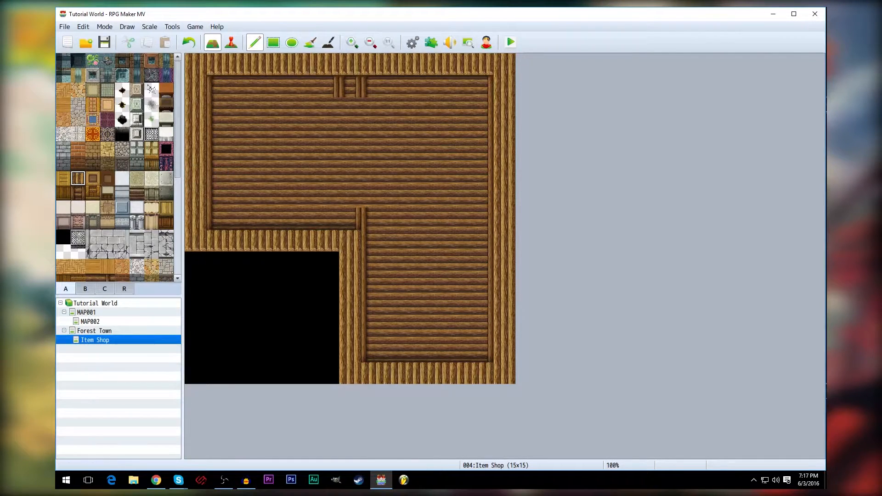
# - Lay wood-plank flooring below a two-tile-high back wall and remove the stray log seams from that wall
pyautogui.click(67, 108)
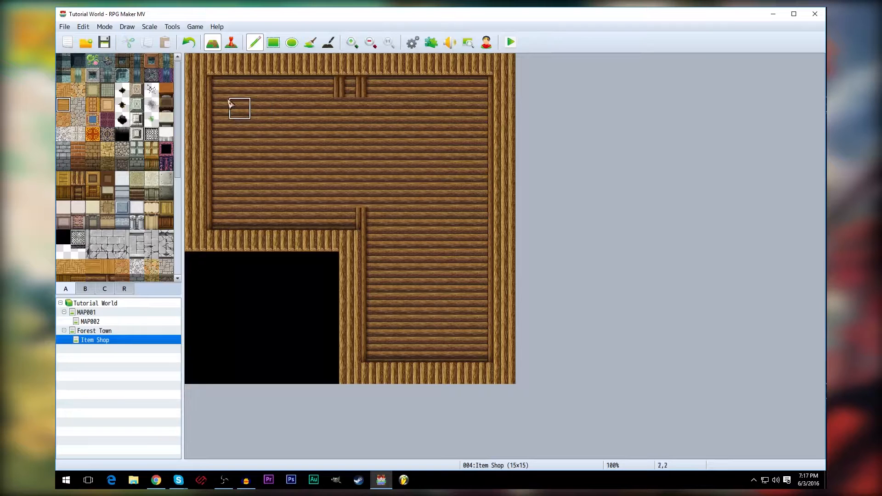
pyautogui.moveTo(218, 130)
pyautogui.mouseDown()
pyautogui.moveTo(474, 130)
pyautogui.moveTo(394, 164)
pyautogui.moveTo(259, 177)
pyautogui.mouseUp()
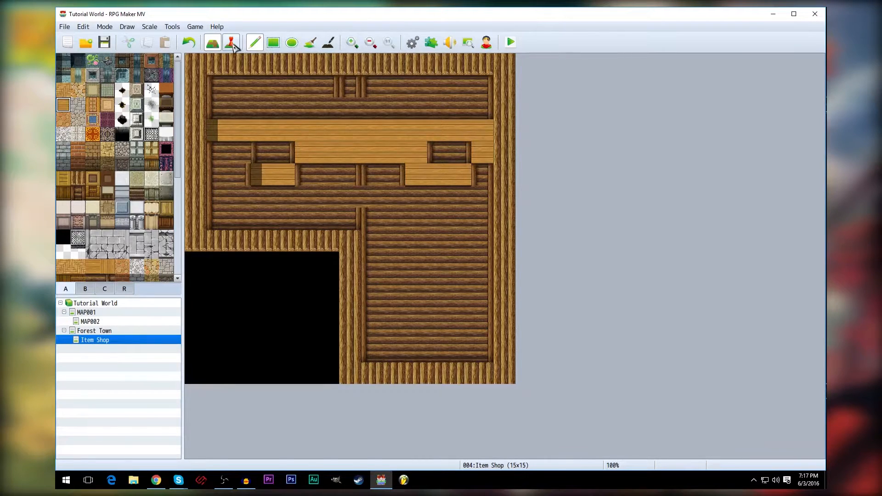
pyautogui.click(309, 43)
pyautogui.click(450, 242)
pyautogui.click(448, 155)
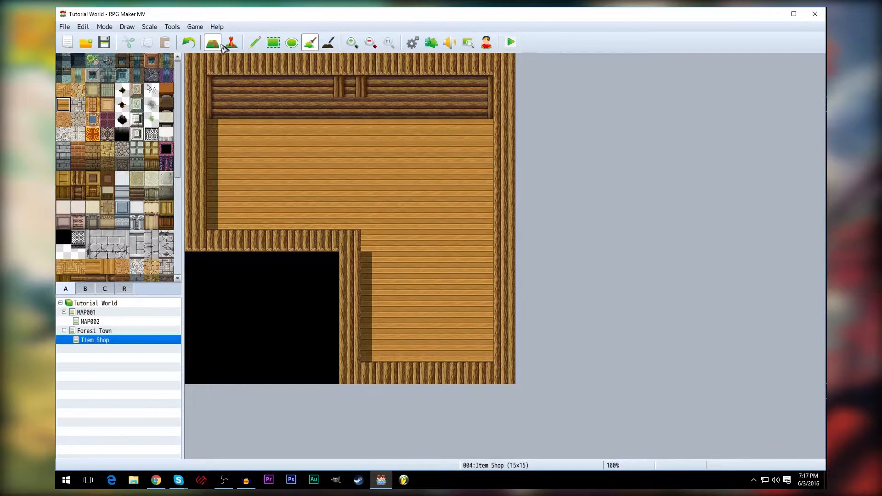
pyautogui.rightClick(288, 91)
pyautogui.click(352, 91)
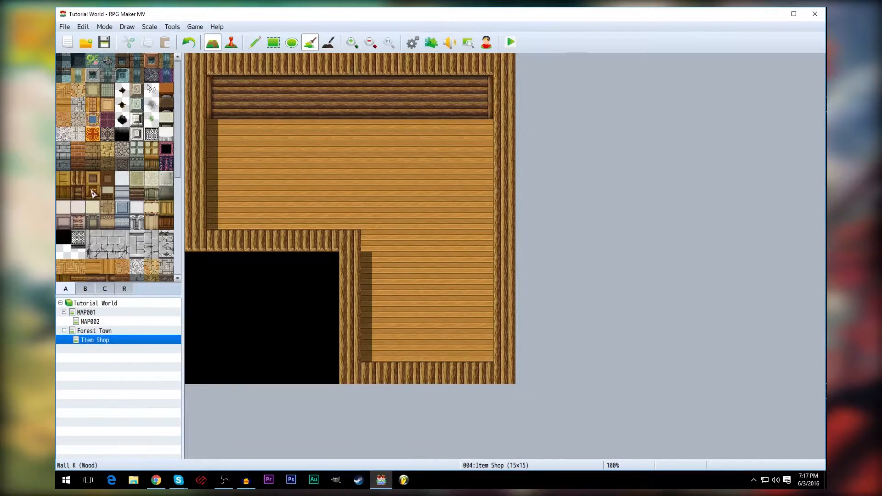
# - Try to thicken the room's bottom wall to two tiles, leaving a one-tile gap at 11,13
pyautogui.click(430, 376)
pyautogui.hotkey('ctrl', 'z')
pyautogui.click(388, 359)
pyautogui.hotkey('ctrl', 'z')
pyautogui.click(255, 42)
pyautogui.moveTo(372, 351); pyautogui.dragTo(416, 351)
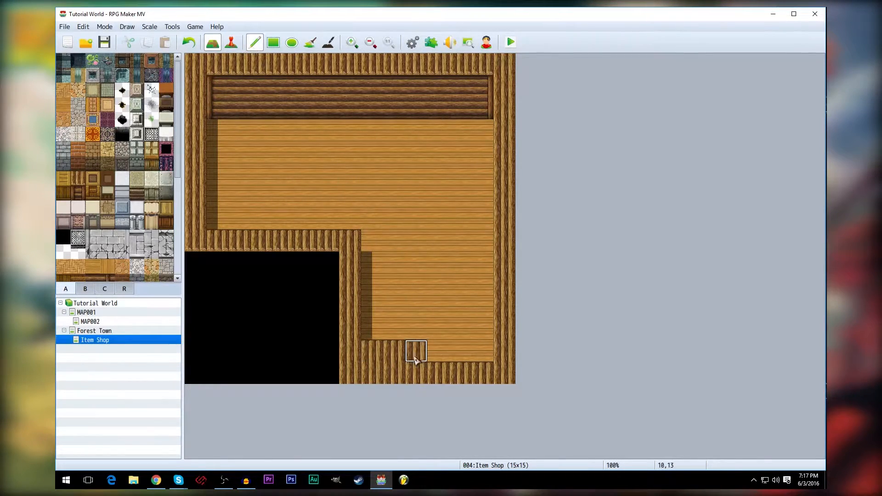
pyautogui.moveTo(470, 358); pyautogui.dragTo(484, 356)
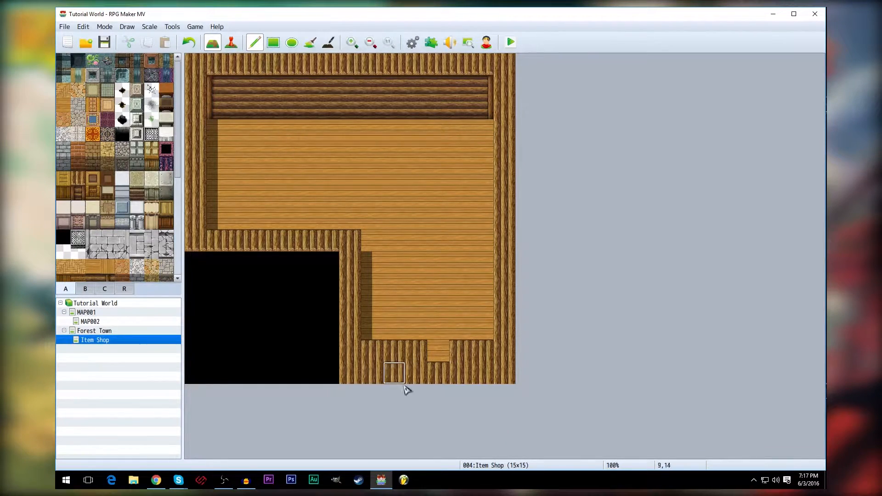
# - Restore the plank floor along row 13 and open a one-tile doorway at 11,14 in the bottom wall
pyautogui.moveTo(443, 350)
pyautogui.mouseDown()
pyautogui.moveTo(374, 351)
pyautogui.moveTo(478, 351)
pyautogui.mouseUp()
pyautogui.click(439, 373)
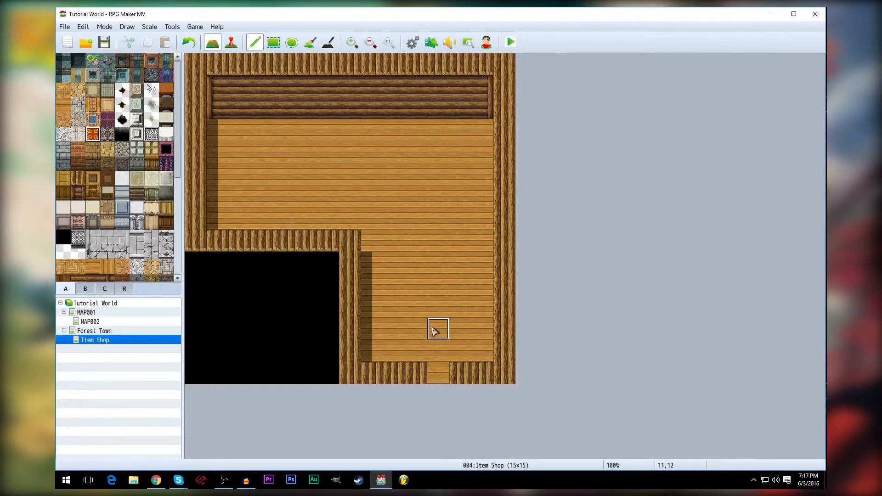
# - Lay a red rug 3 by 4 tiles and run it seamlessly through the one-tile doorway, with log wall restored on both sides
pyautogui.moveTo(421, 289)
pyautogui.mouseDown()
pyautogui.moveTo(418, 350)
pyautogui.moveTo(453, 350)
pyautogui.moveTo(455, 302)
pyautogui.moveTo(429, 305)
pyautogui.moveTo(445, 299)
pyautogui.moveTo(439, 317)
pyautogui.mouseUp()
pyautogui.click(438, 373)
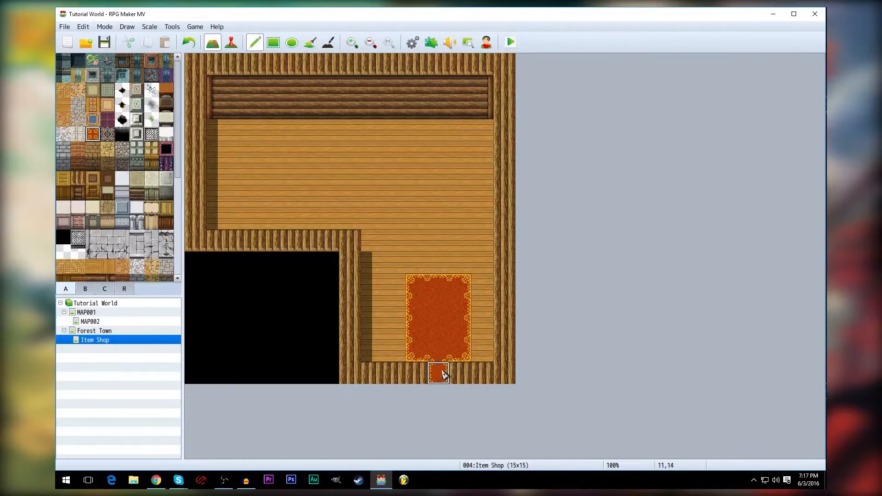
pyautogui.click(418, 372)
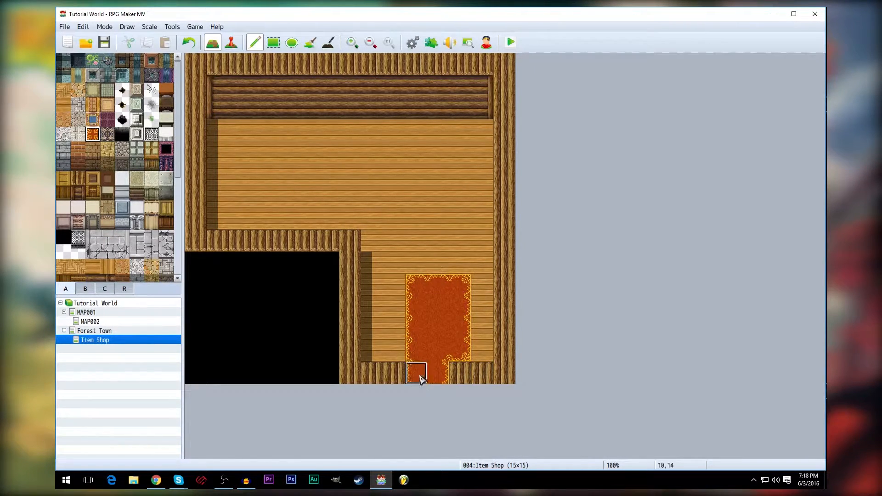
pyautogui.click(460, 373)
pyautogui.rightClick(392, 378)
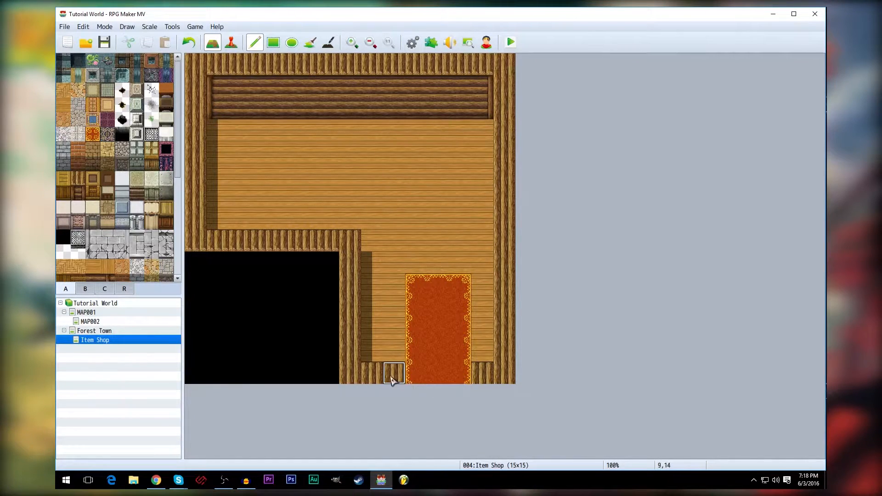
pyautogui.click(418, 374)
pyautogui.click(462, 374)
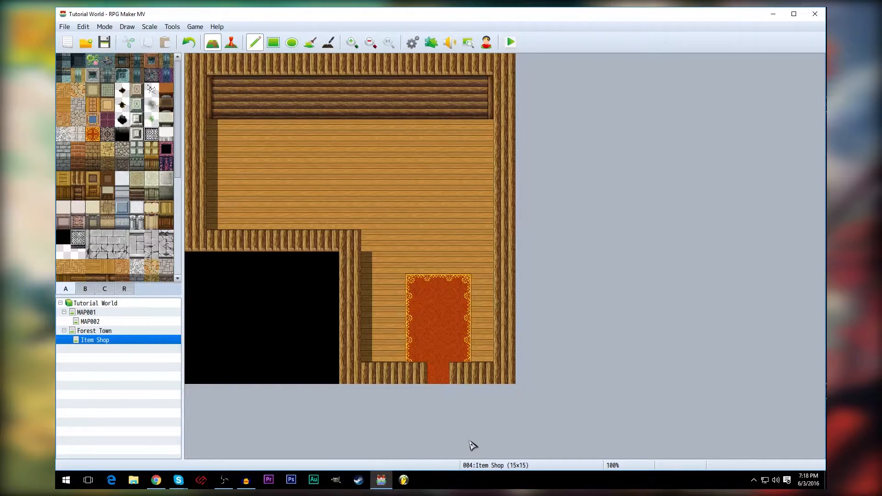
# - Shorten the red rug to two tiles high with plank flooring and dismiss the desktop notification
pyautogui.moveTo(386, 289)
pyautogui.mouseDown()
pyautogui.moveTo(459, 284)
pyautogui.moveTo(450, 307)
pyautogui.moveTo(437, 301)
pyautogui.mouseUp()
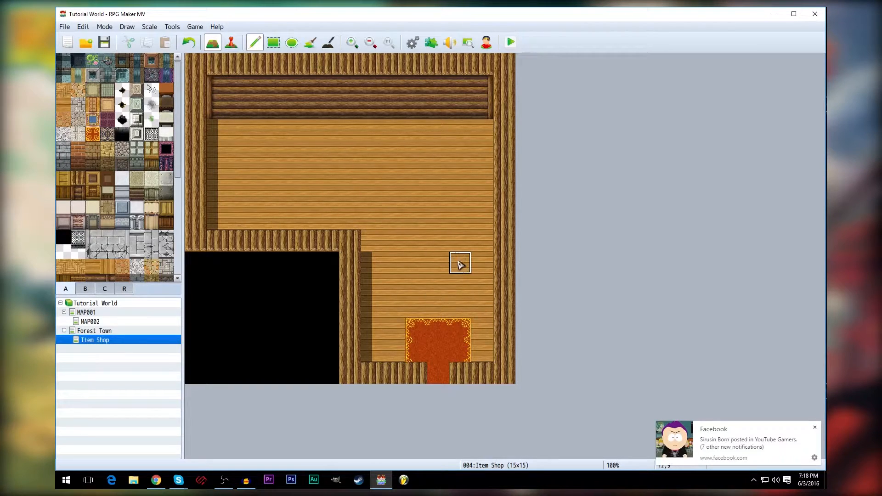
pyautogui.click(815, 428)
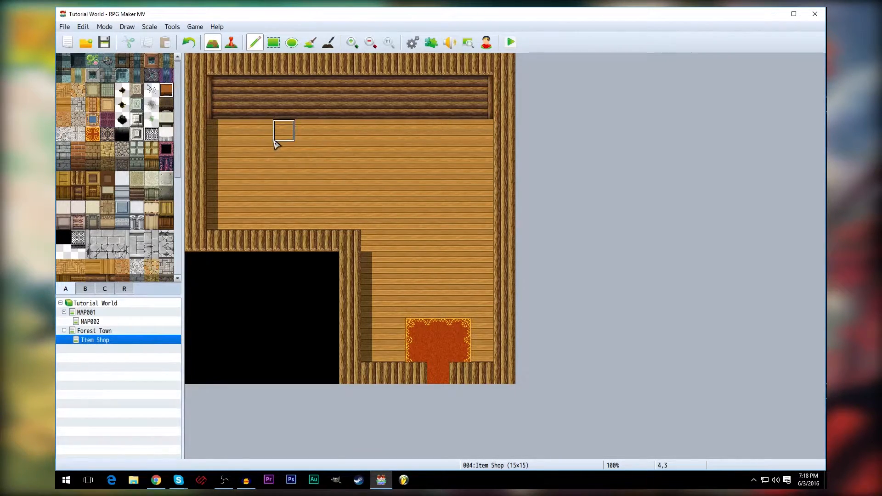
# - Draw an L-shaped wooden counter four tiles down from the back wall and across to the left wall, and reopen the floor at 1,6
pyautogui.moveTo(270, 138)
pyautogui.mouseDown()
pyautogui.moveTo(269, 196)
pyautogui.moveTo(222, 196)
pyautogui.mouseUp()
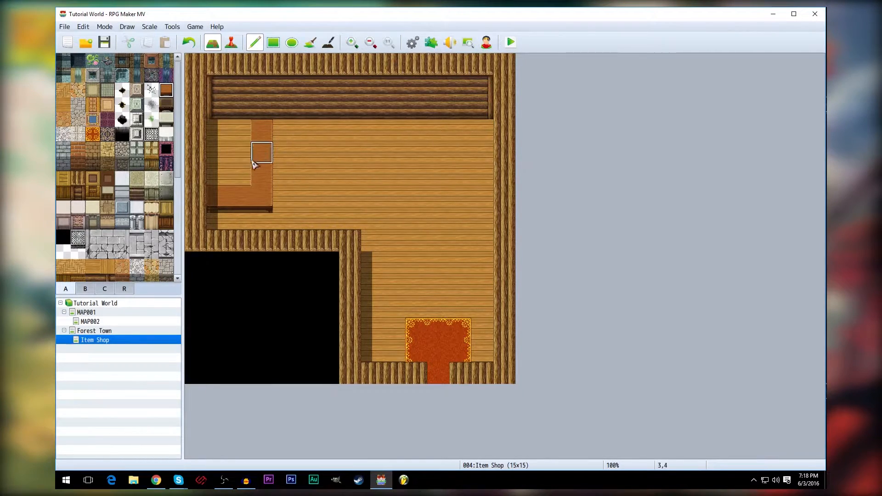
pyautogui.rightClick(218, 175)
pyautogui.click(217, 196)
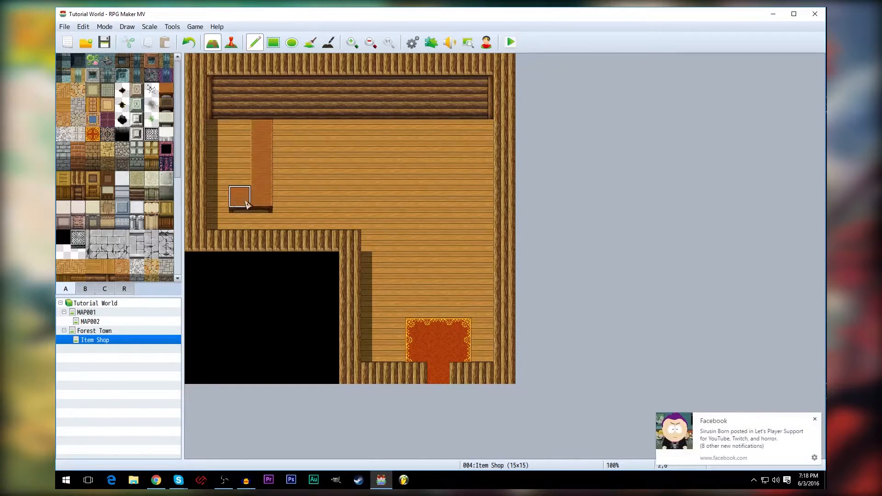
pyautogui.click(815, 420)
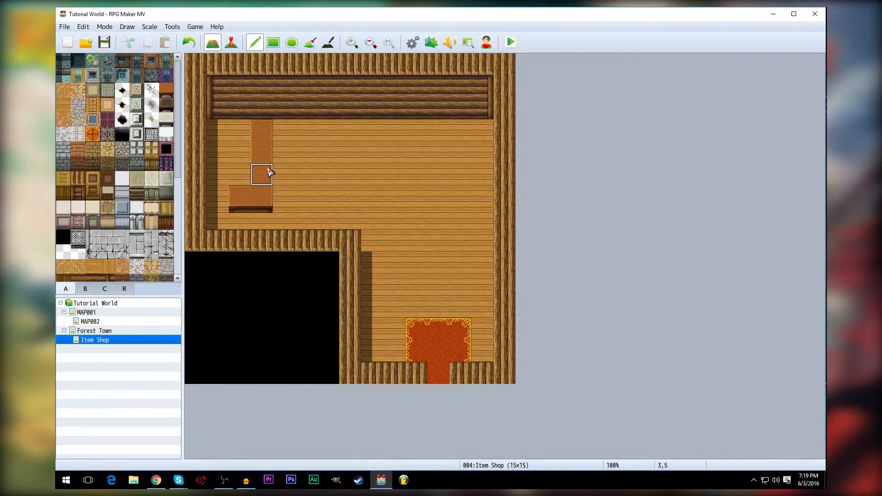
# - Repaint the counter's short arm so tile 2,6 joins the rest seamlessly, with tile 1,6 cleared to plank floor
pyautogui.click(233, 201)
pyautogui.click(234, 184)
pyautogui.click(248, 197)
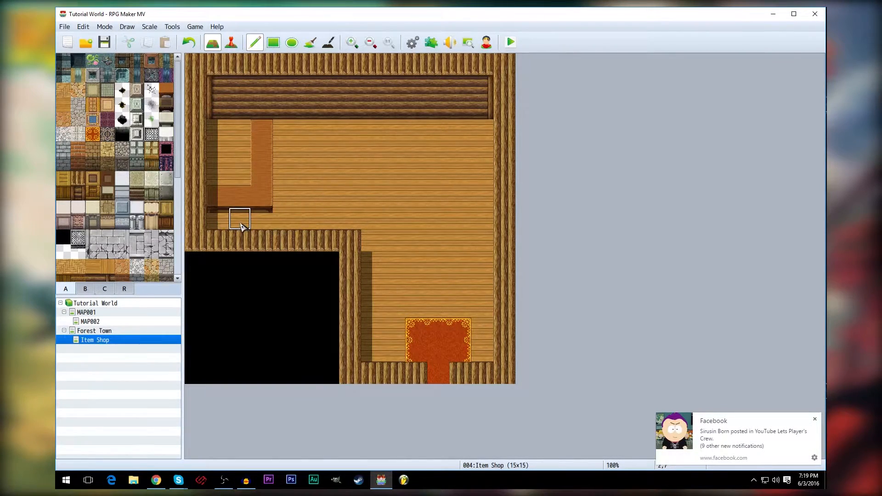
pyautogui.click(217, 206)
pyautogui.click(222, 202)
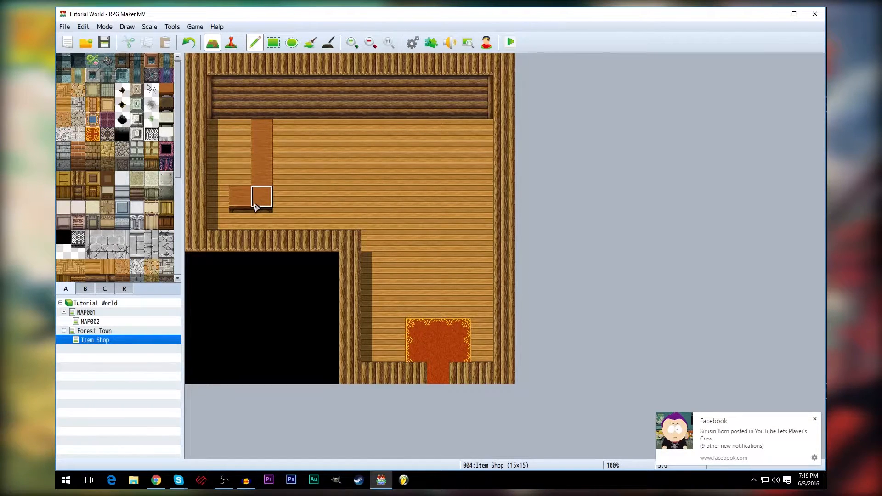
pyautogui.click(245, 205)
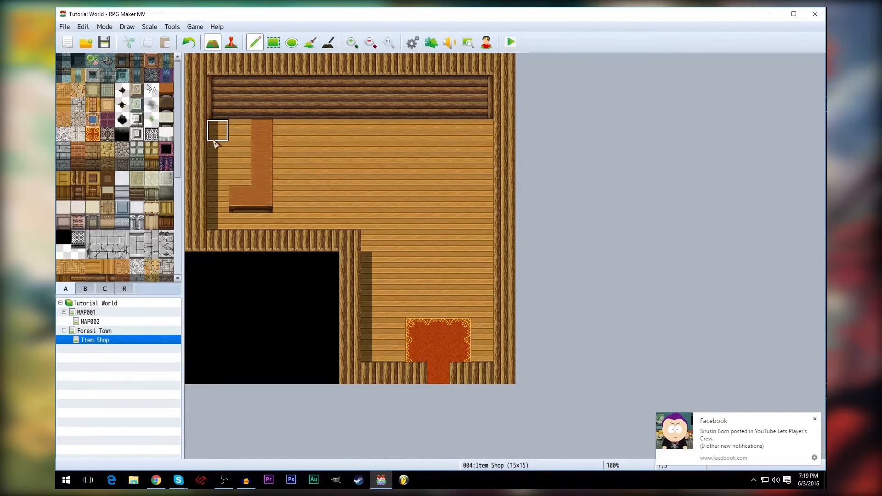
# - Try to bridge the gap between the counter and the left wall with a small wooden table tile at 1,6
pyautogui.moveTo(182, 133); pyautogui.dragTo(193, 107)
pyautogui.click(86, 289)
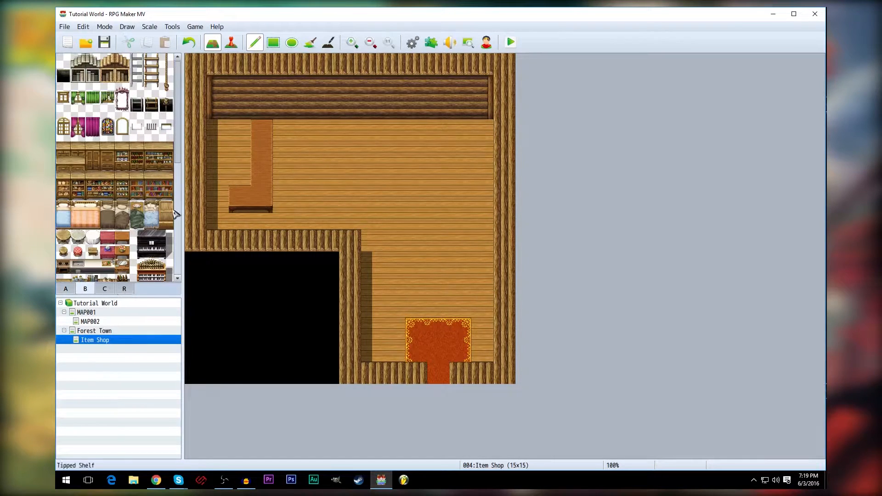
pyautogui.click(123, 237)
pyautogui.click(217, 197)
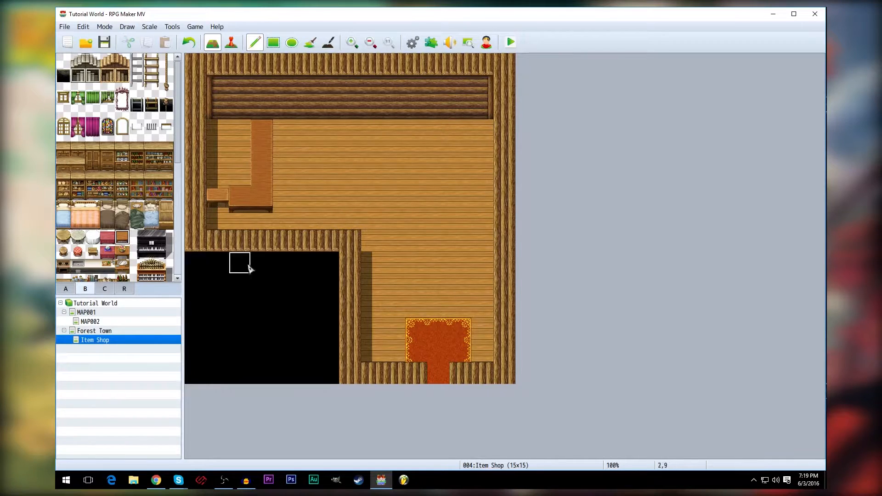
pyautogui.hotkey('ctrl', 'z')
# - Try a barrel in the gap at 1,6, undo it, and place the barrel below the counter at 3,7
pyautogui.scroll(-5, 179, 174)
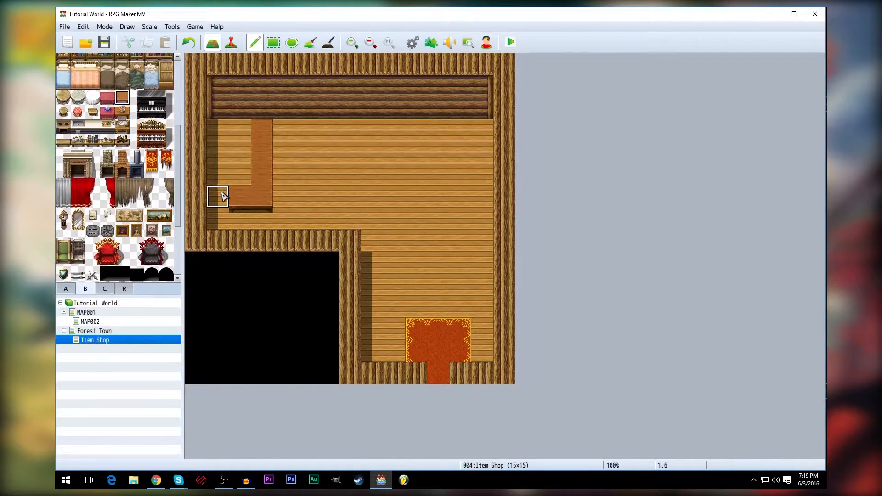
pyautogui.scroll(-4, 181, 193)
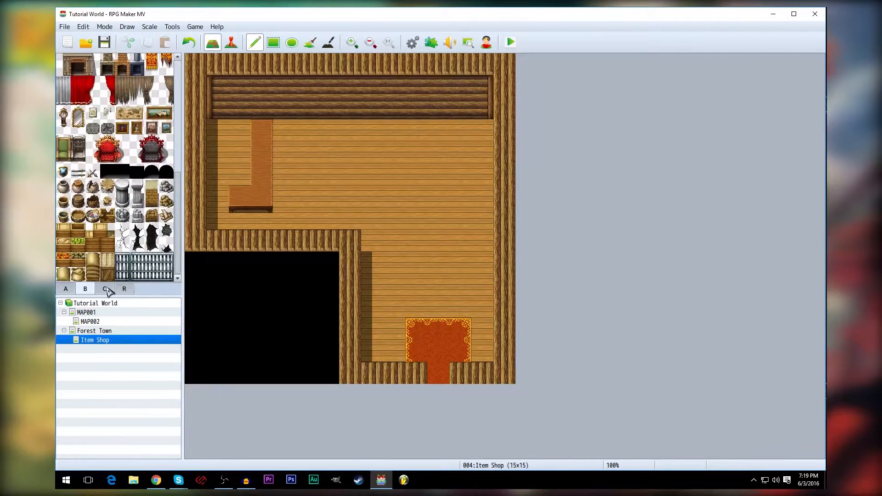
pyautogui.click(105, 288)
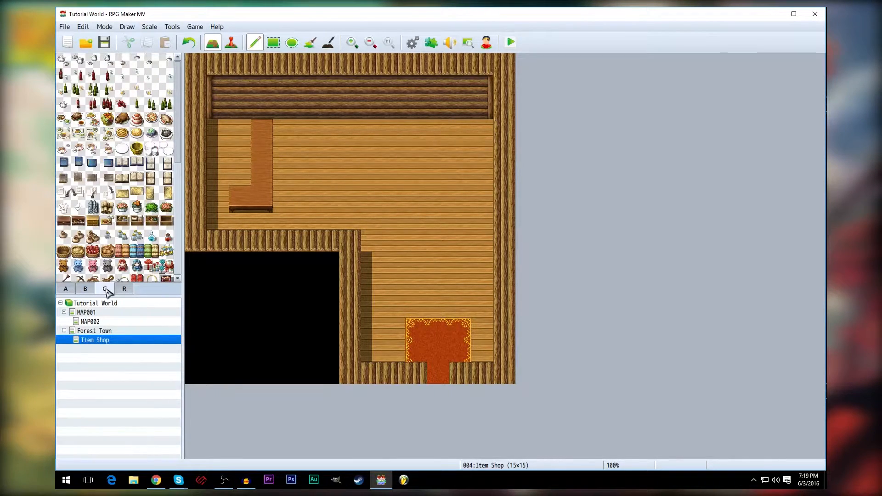
pyautogui.click(65, 290)
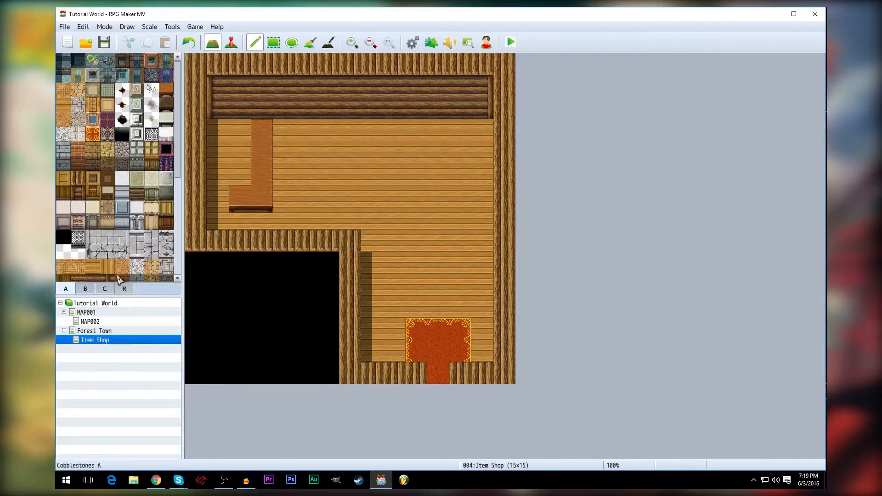
pyautogui.click(85, 288)
pyautogui.click(78, 201)
pyautogui.click(220, 205)
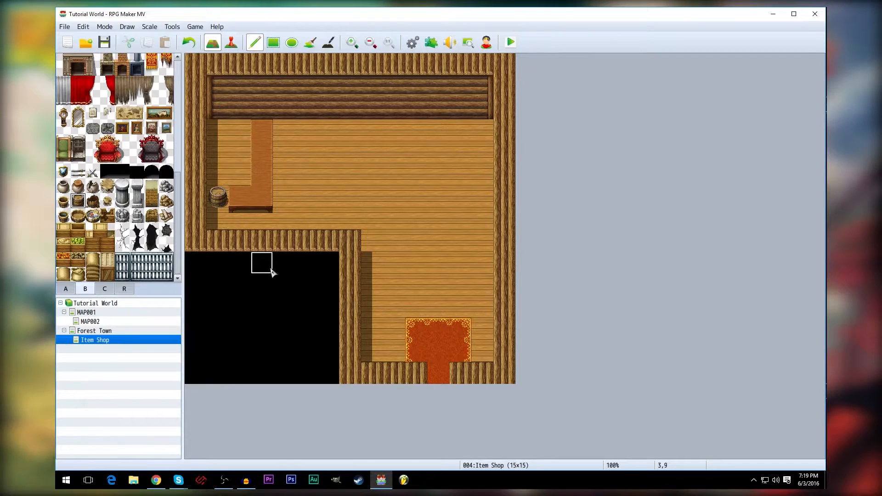
pyautogui.hotkey('ctrl', 'z')
pyautogui.click(261, 219)
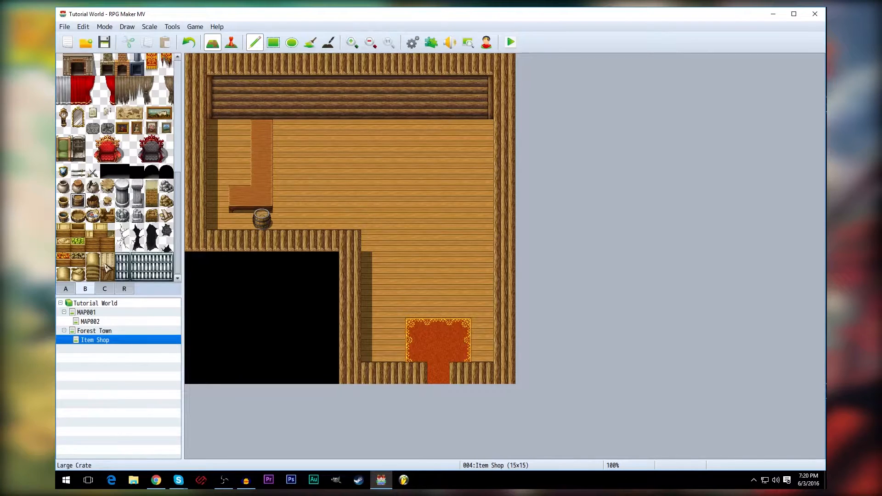
# - Place five two-tile wooden tables on the shop floor at 11-12,4, 11-12,6, 11-12,8, 7-8,4 and 7-8,6
pyautogui.click(106, 288)
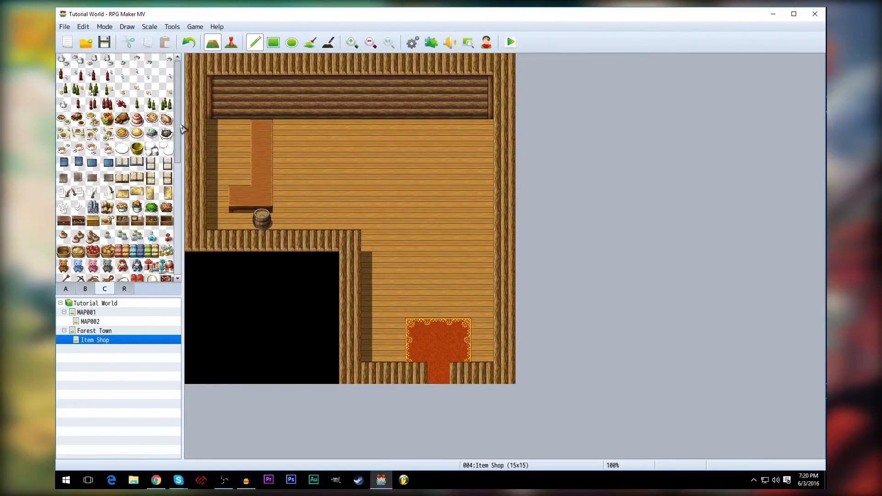
pyautogui.scroll(-10, 180, 129)
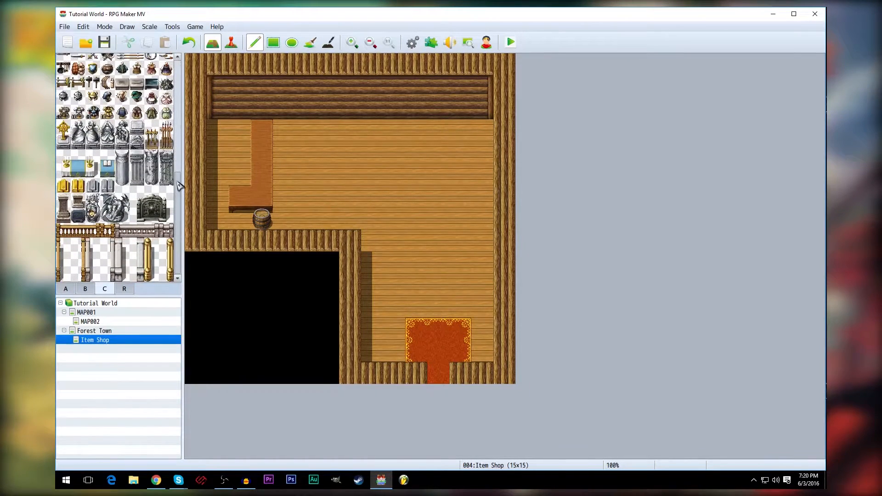
pyautogui.scroll(5, 180, 198)
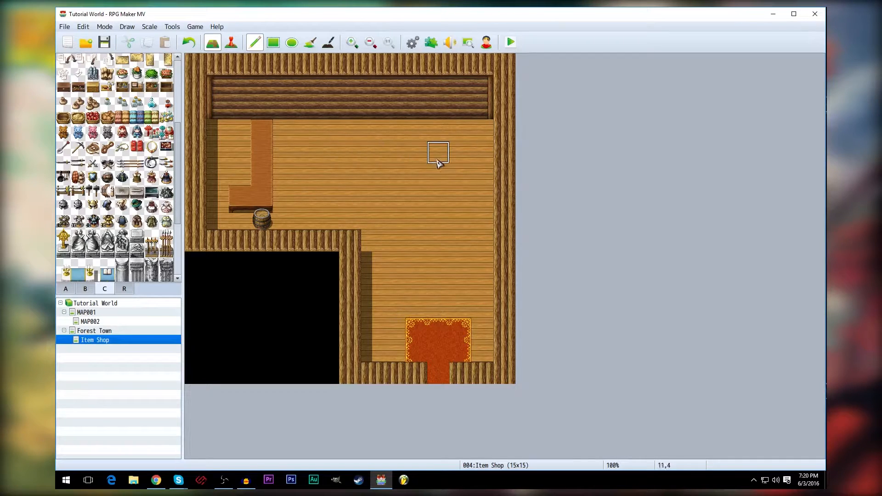
pyautogui.moveTo(452, 206); pyautogui.dragTo(445, 203)
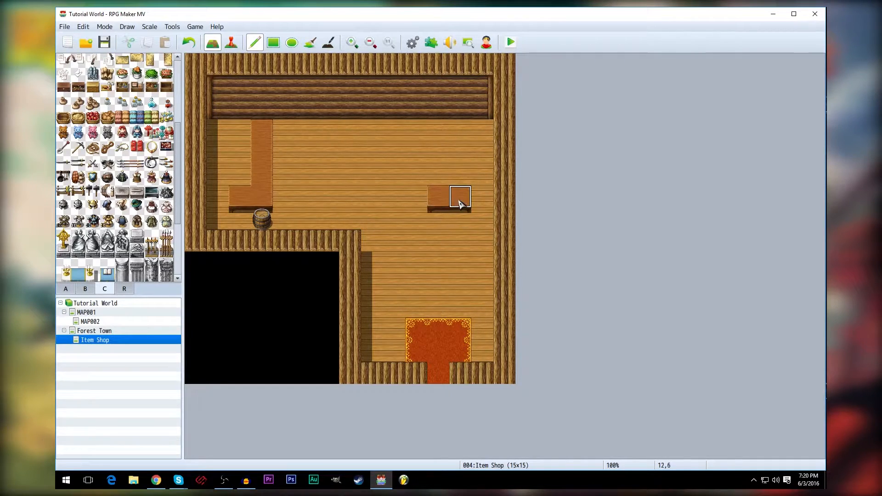
pyautogui.moveTo(437, 159); pyautogui.dragTo(458, 168)
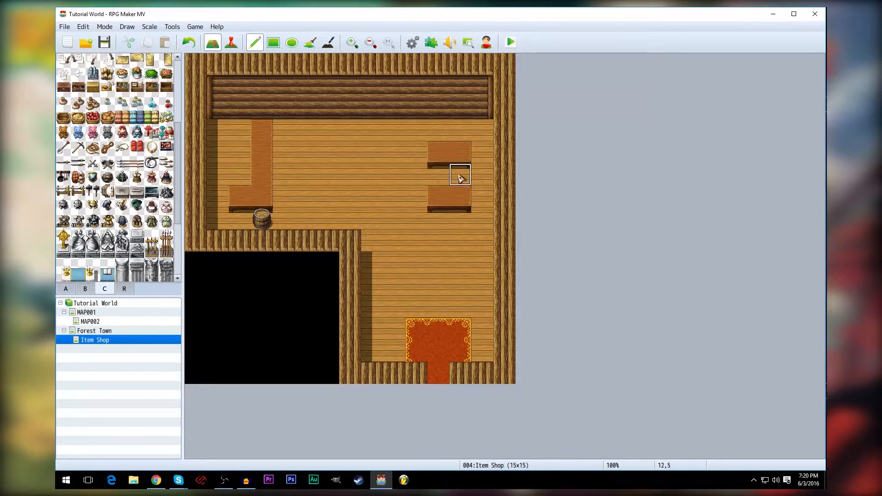
pyautogui.moveTo(440, 250); pyautogui.dragTo(459, 240)
pyautogui.moveTo(354, 157); pyautogui.dragTo(373, 157)
pyautogui.moveTo(360, 200); pyautogui.dragTo(366, 201)
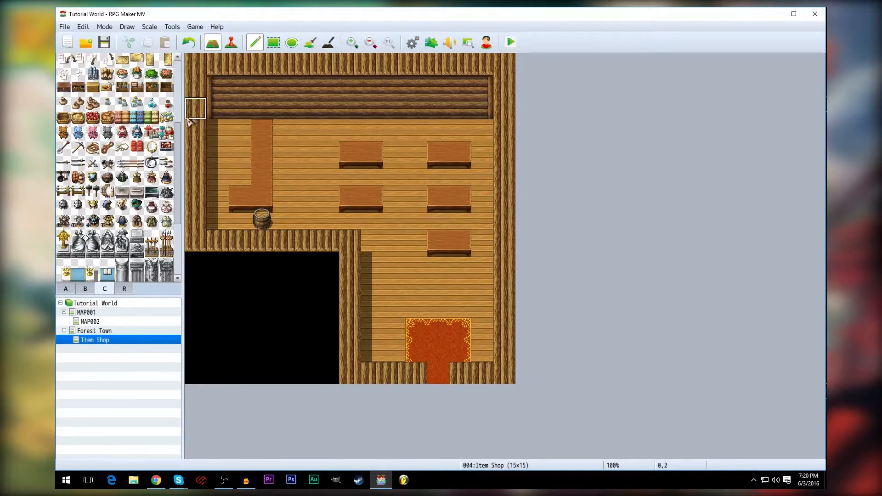
# - Set a basket of red fruit on the table at 7,4 and a basket of brown goods on the table at 12,4
pyautogui.scroll(1, 180, 121)
pyautogui.moveTo(180, 120)
pyautogui.mouseDown()
pyautogui.moveTo(181, 176)
pyautogui.moveTo(182, 79)
pyautogui.moveTo(180, 122)
pyautogui.mouseUp()
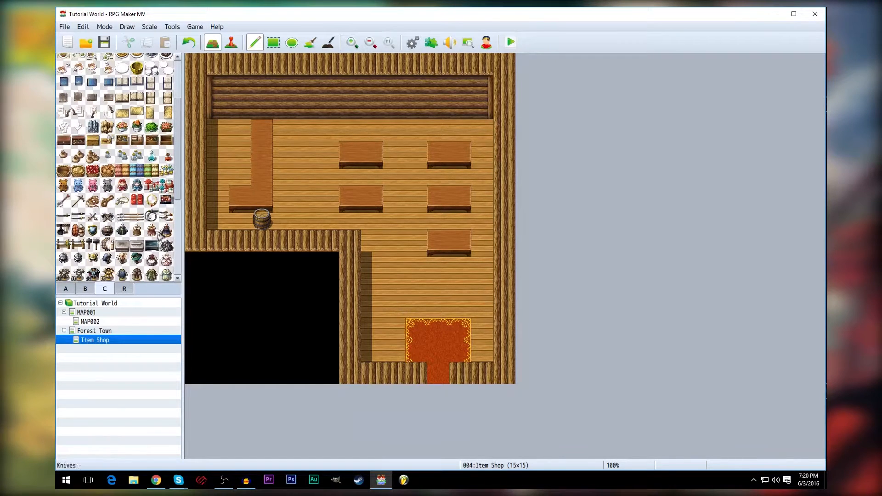
pyautogui.click(123, 289)
pyautogui.click(85, 290)
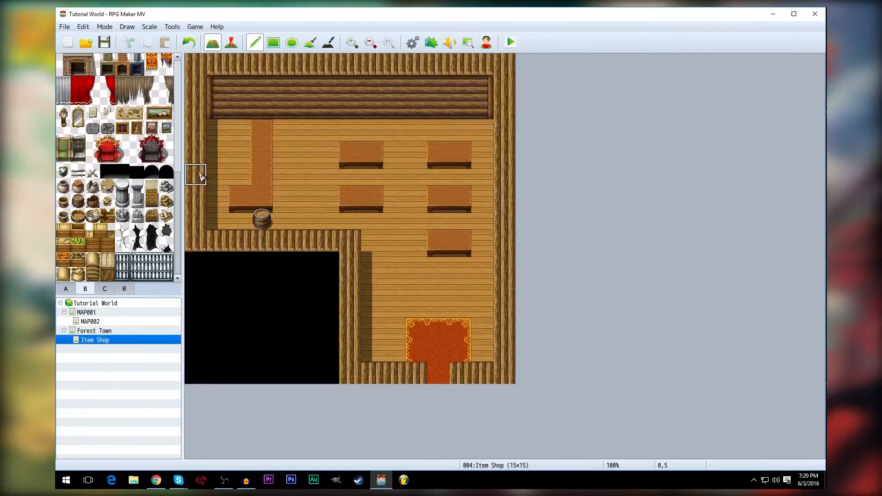
pyautogui.moveTo(179, 201); pyautogui.dragTo(178, 248)
pyautogui.click(105, 289)
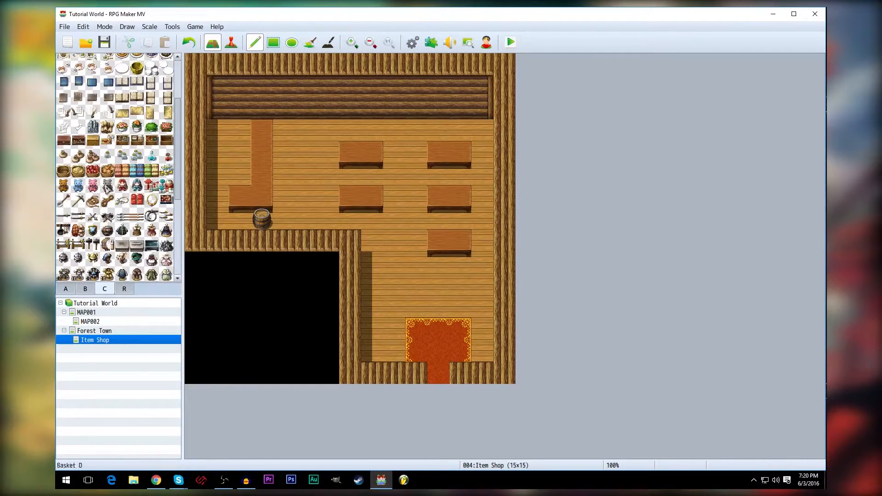
pyautogui.click(93, 172)
pyautogui.click(353, 152)
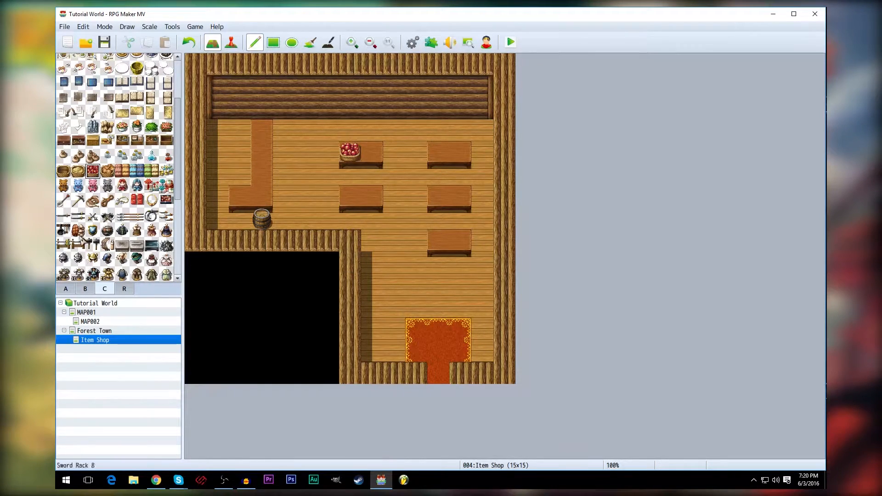
pyautogui.click(107, 170)
pyautogui.click(460, 151)
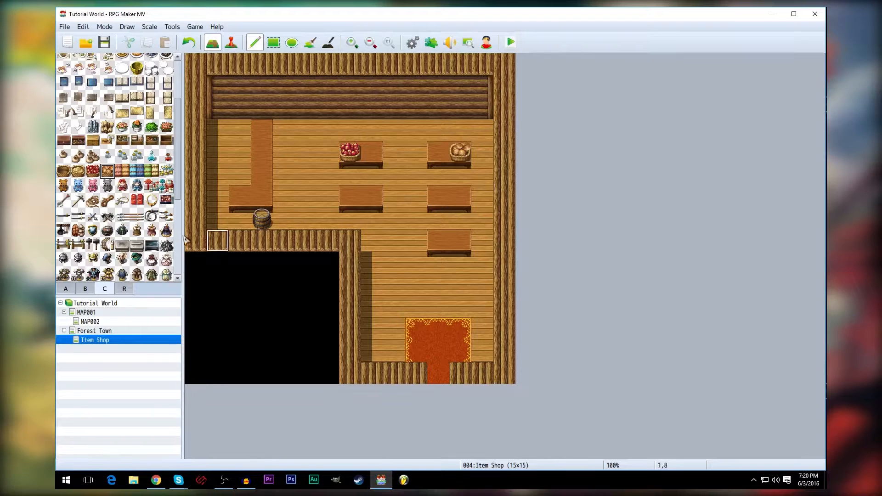
# - Place a group of medicine bottles on the table at 8,6 and a single bottle on the table at 11,4
pyautogui.click(137, 156)
pyautogui.click(372, 196)
pyautogui.click(107, 157)
pyautogui.click(439, 152)
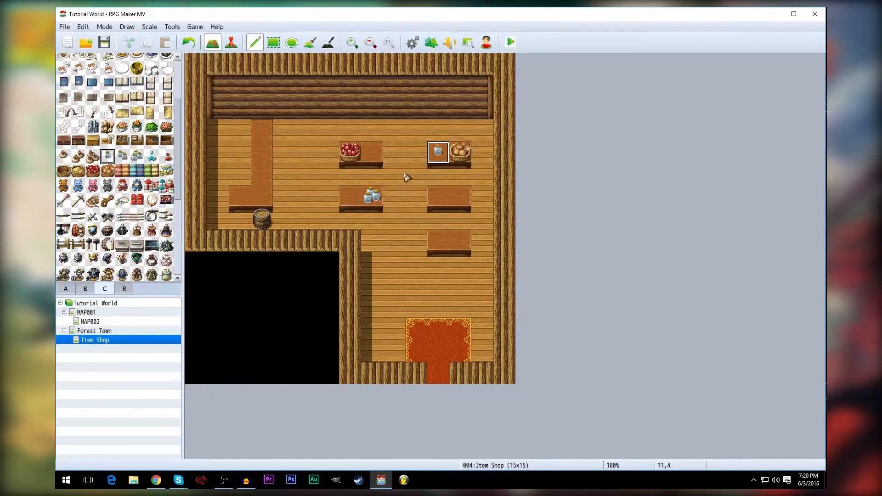
# - Try a group of three sacks on the table at 12,6 and a single sack on the table at 8,4
pyautogui.click(92, 156)
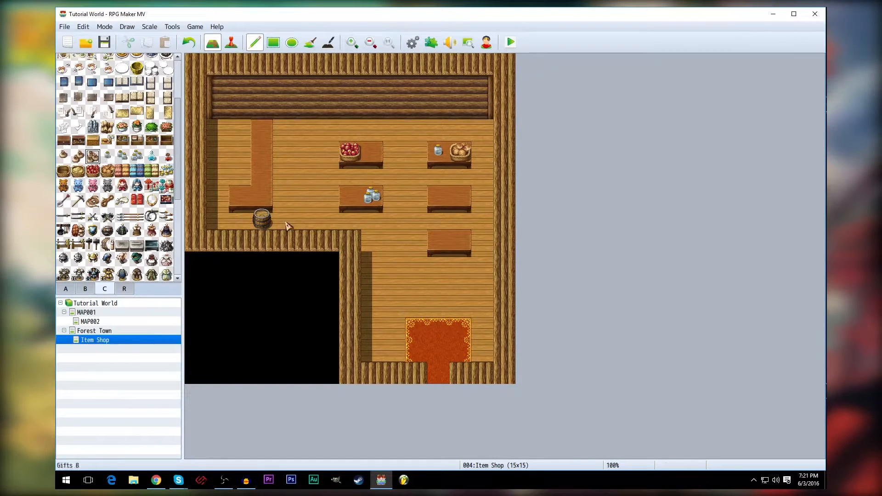
pyautogui.click(459, 196)
pyautogui.click(63, 156)
pyautogui.click(372, 151)
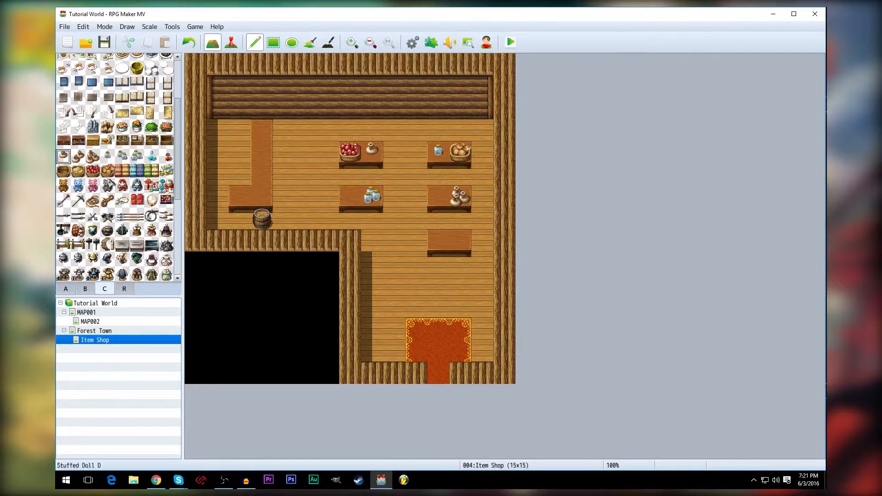
# - Put a two-sack tile on the table at 12,6 and a bundle of pale rolls on the table at 12,8
pyautogui.click(78, 156)
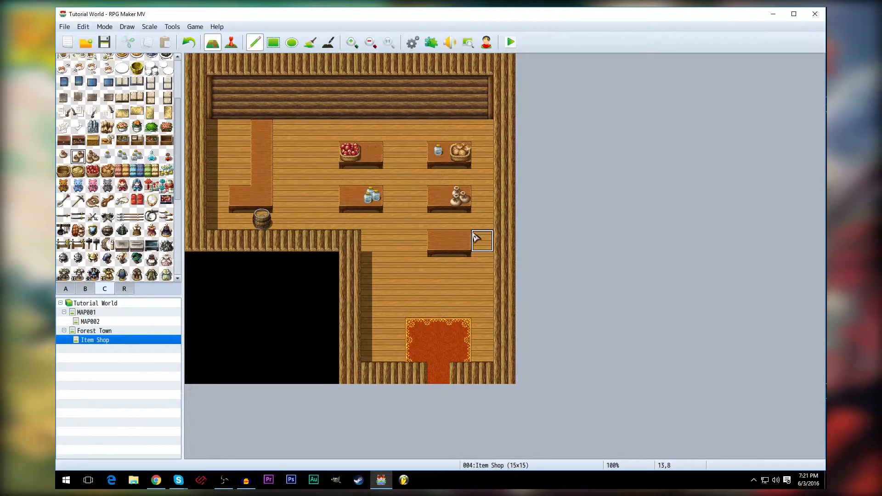
pyautogui.click(459, 196)
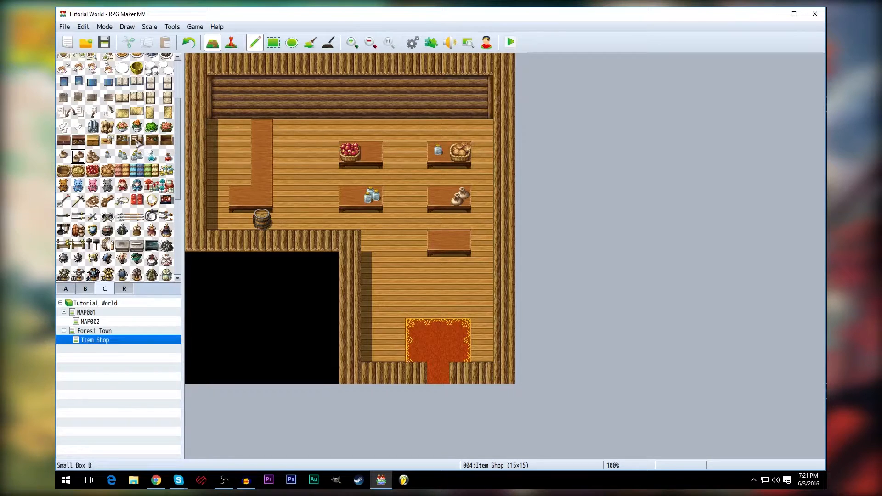
pyautogui.click(459, 241)
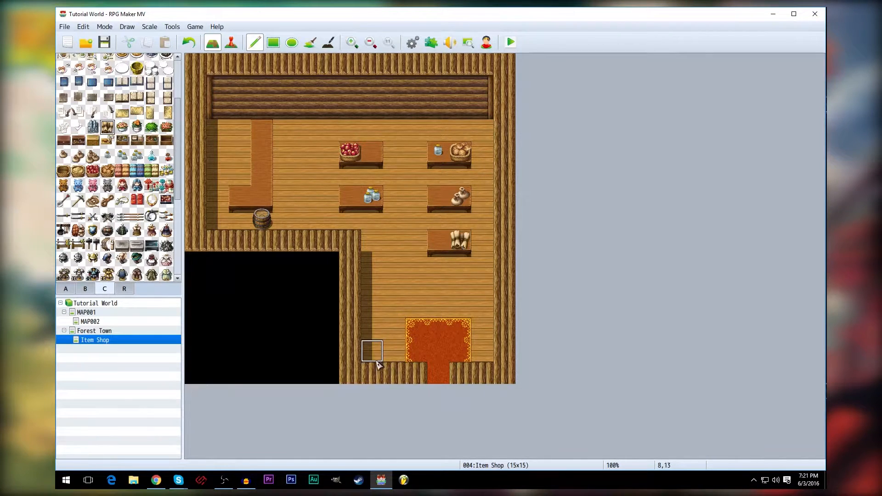
# - Try the stack of blue-grey bars at 11,6, undo it, and place the stack at 11,8 instead
pyautogui.click(92, 126)
pyautogui.click(438, 197)
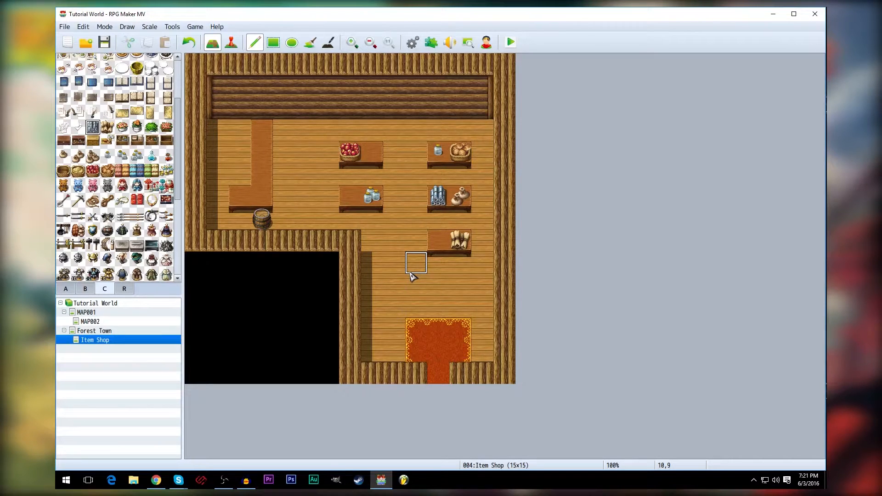
pyautogui.click(439, 248)
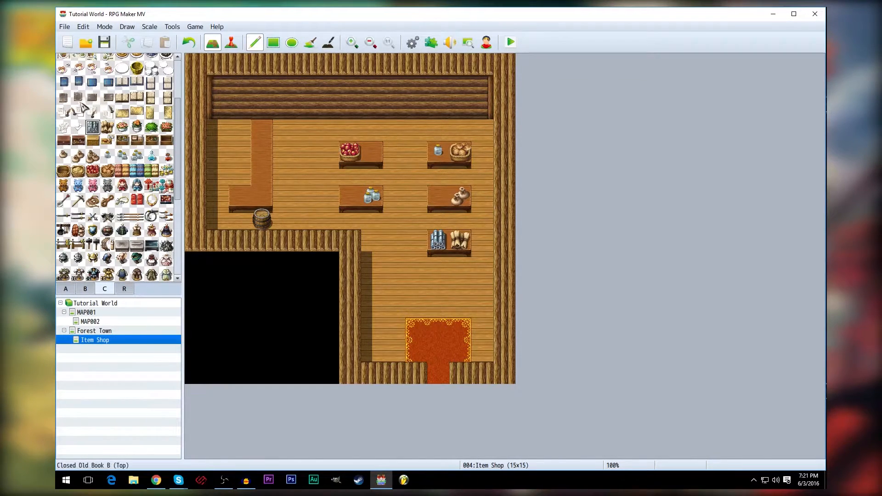
# - Fill the remaining table tiles with a closed blue book at 8,4, a map at 7,6 and a single sack at 11,6
pyautogui.click(79, 84)
pyautogui.click(372, 149)
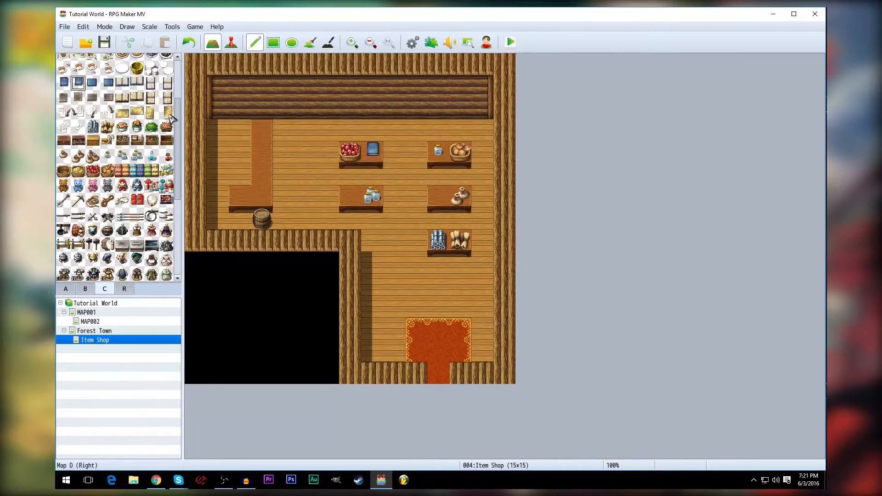
pyautogui.click(121, 111)
pyautogui.click(350, 197)
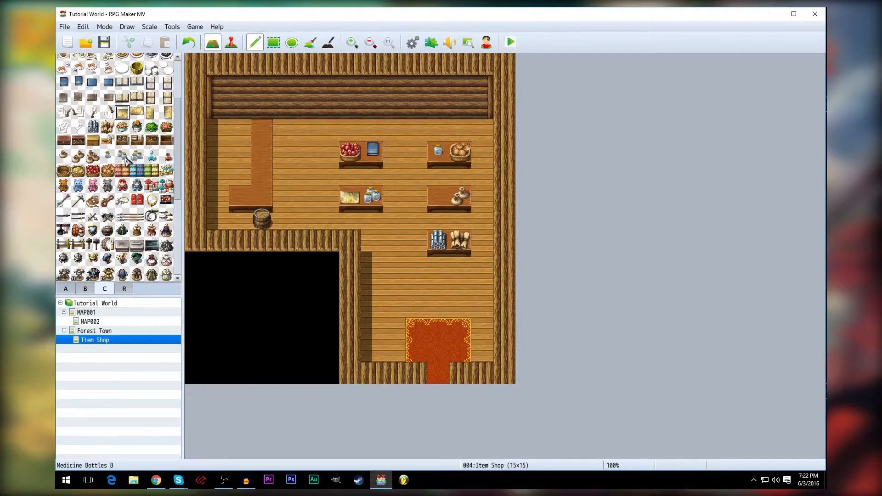
pyautogui.click(63, 156)
pyautogui.click(439, 197)
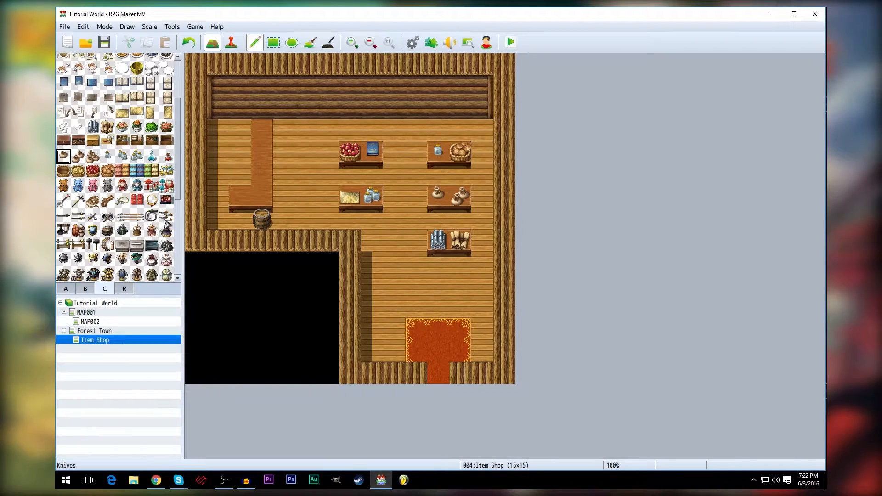
# - Hang a framed portrait on the back wall at 4,1 and a wide landscape painting at 10-11,1
pyautogui.moveTo(181, 202); pyautogui.dragTo(180, 244)
pyautogui.scroll(3, 179, 206)
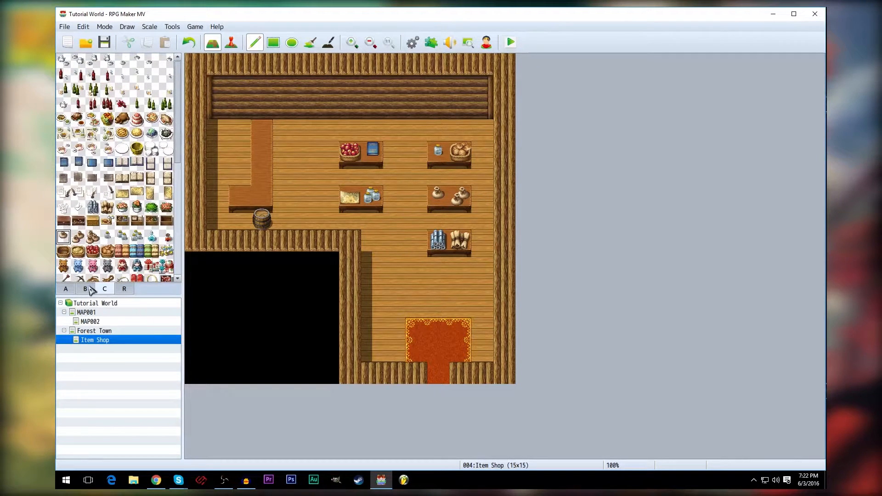
pyautogui.click(85, 288)
pyautogui.click(137, 128)
pyautogui.click(283, 87)
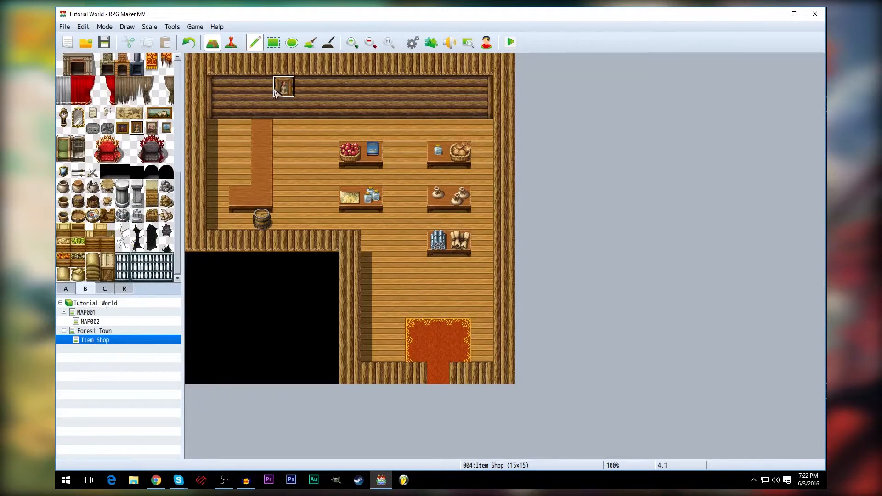
pyautogui.click(159, 112)
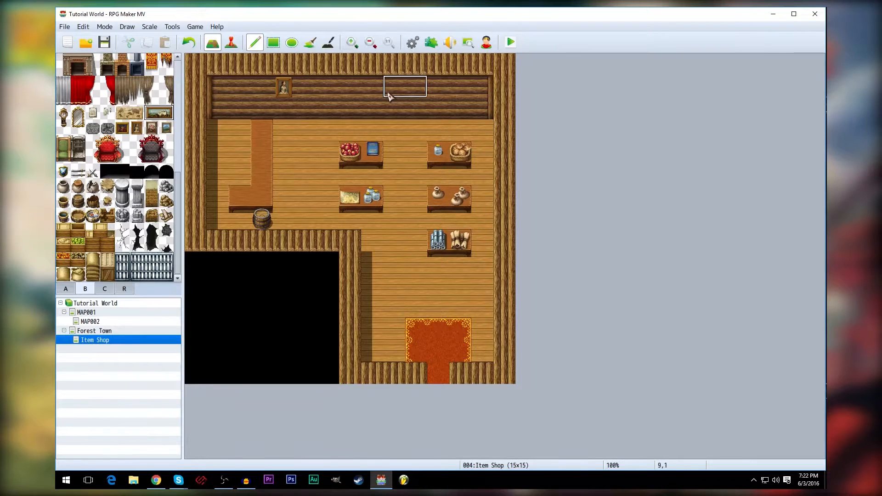
pyautogui.click(416, 87)
# - Add the two-tile world map to the back wall at 6-7,1 and a pendulum clock in the corner at 1,1
pyautogui.moveTo(122, 113); pyautogui.dragTo(137, 113)
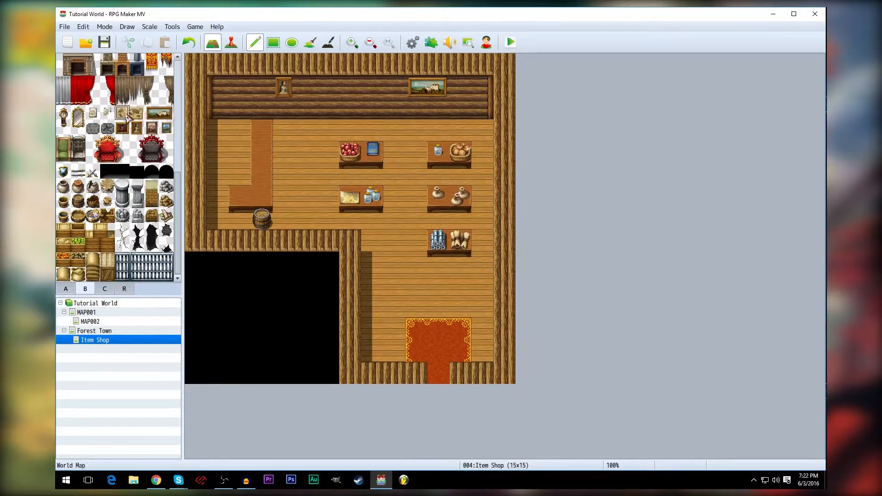
pyautogui.click(329, 90)
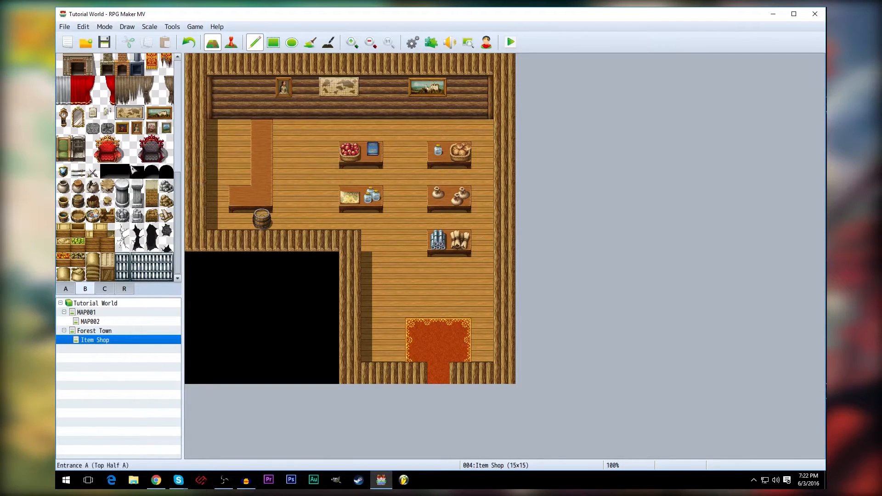
pyautogui.click(64, 118)
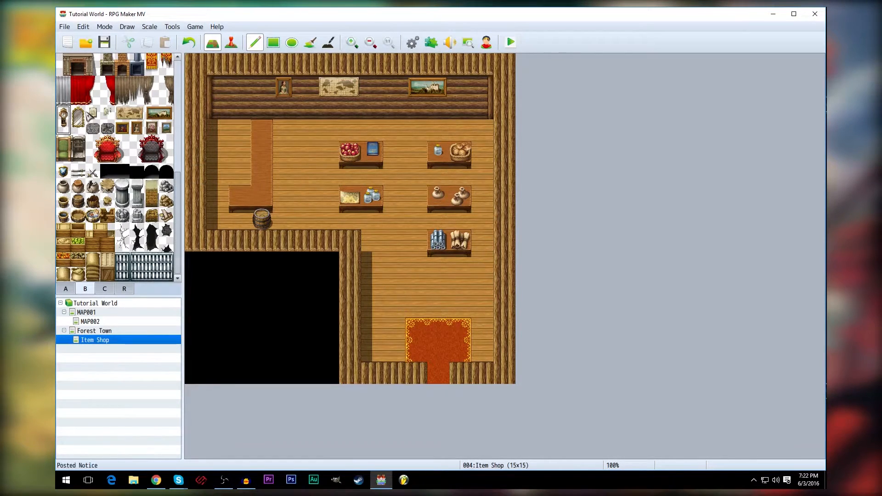
pyautogui.click(217, 88)
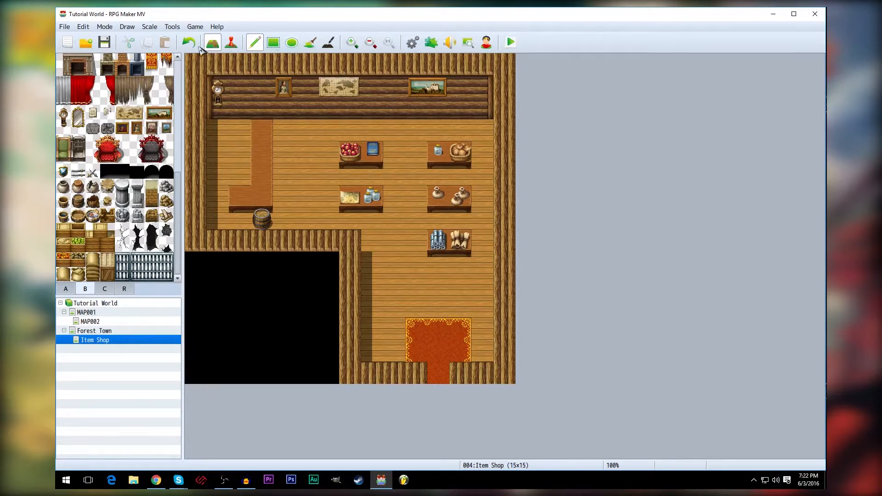
# - Create an event behind the counter at 2,4 and give it the side-facing blonde character with a headscarf from People1
pyautogui.click(232, 43)
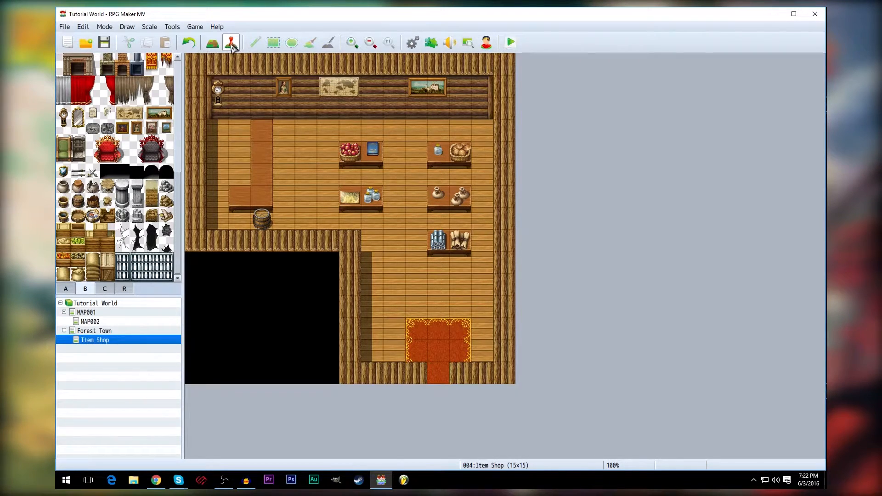
pyautogui.doubleClick(238, 155)
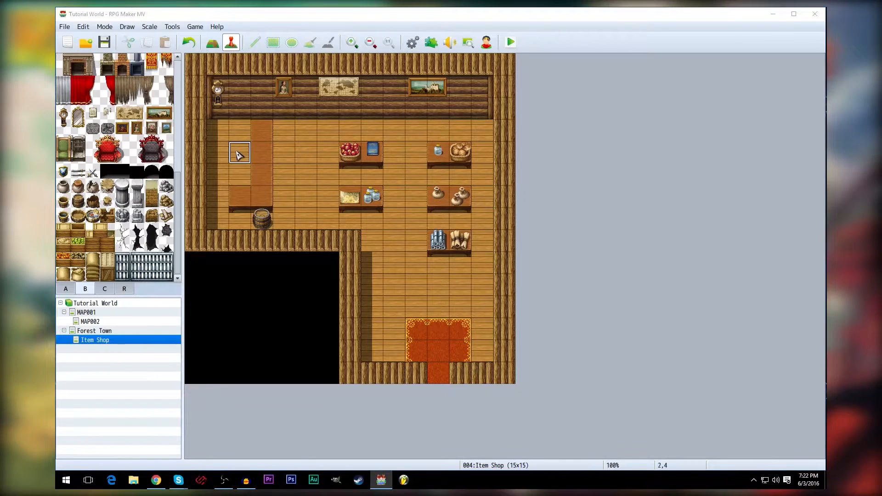
pyautogui.doubleClick(246, 295)
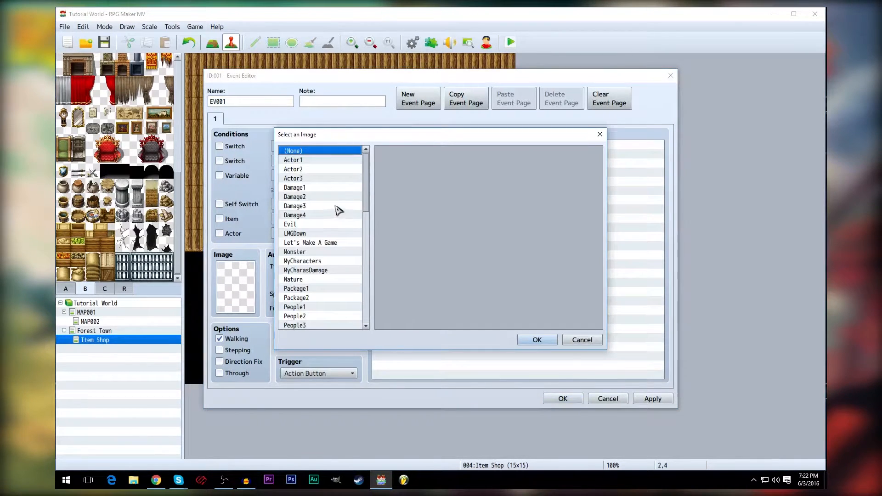
pyautogui.click(304, 307)
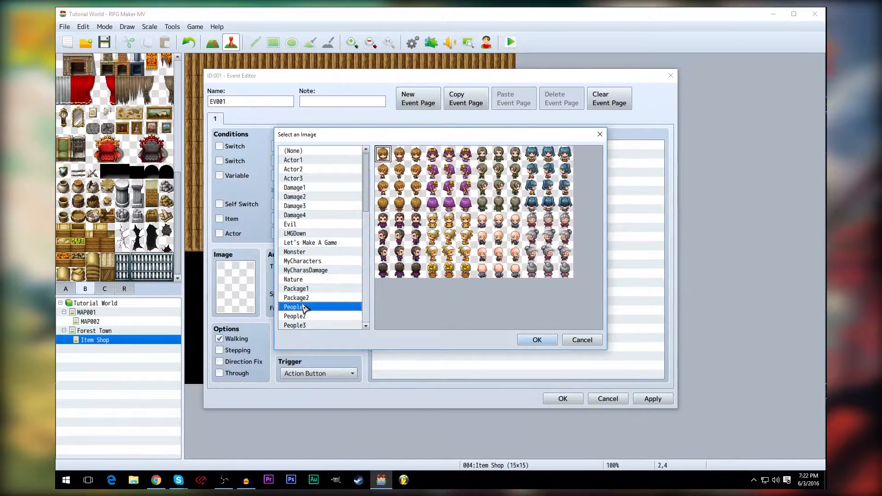
pyautogui.click(450, 238)
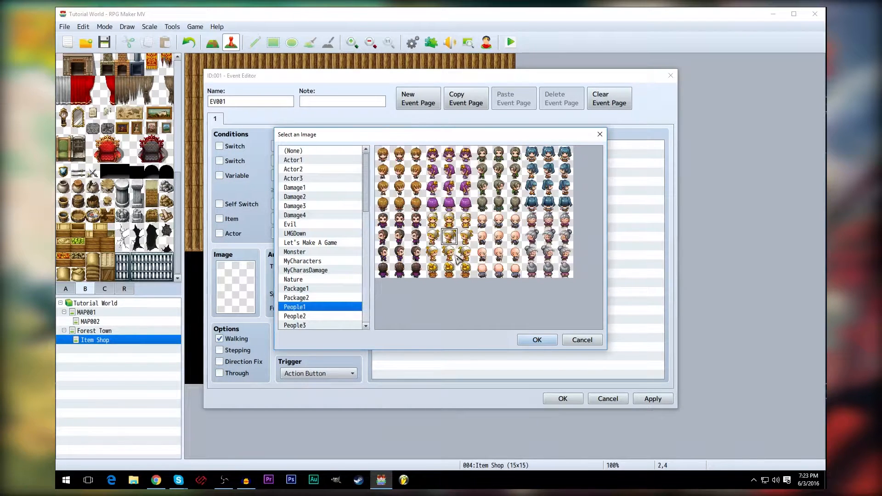
pyautogui.click(537, 340)
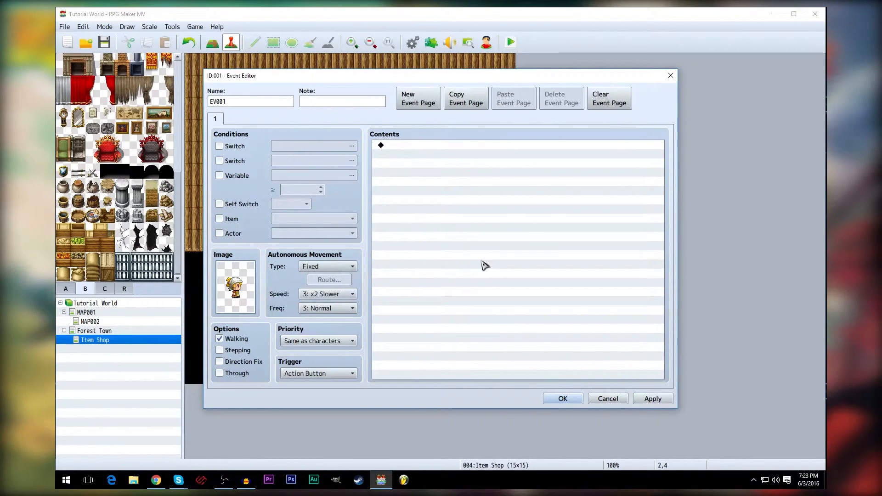
# - Add a Show Text message with the blonde headscarf face from People1 reading "Welcome to my shop. What would you like?"
pyautogui.click(415, 147)
pyautogui.doubleClick(415, 148)
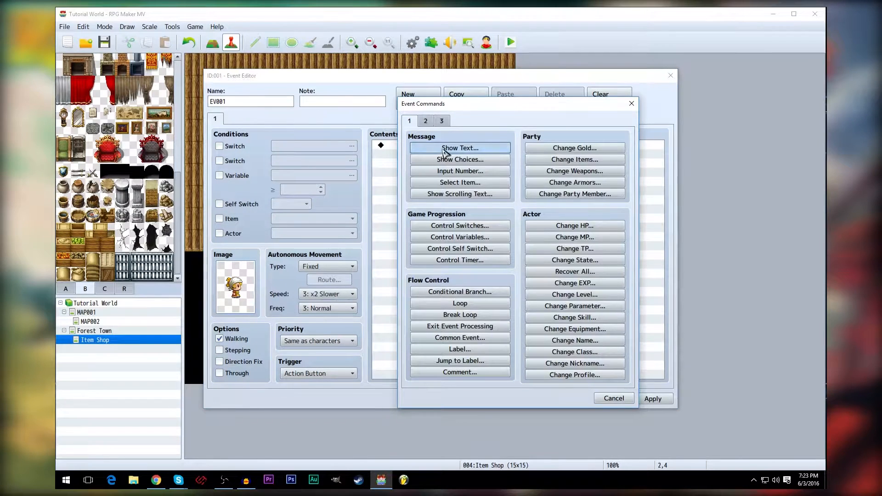
pyautogui.click(444, 150)
pyautogui.doubleClick(419, 241)
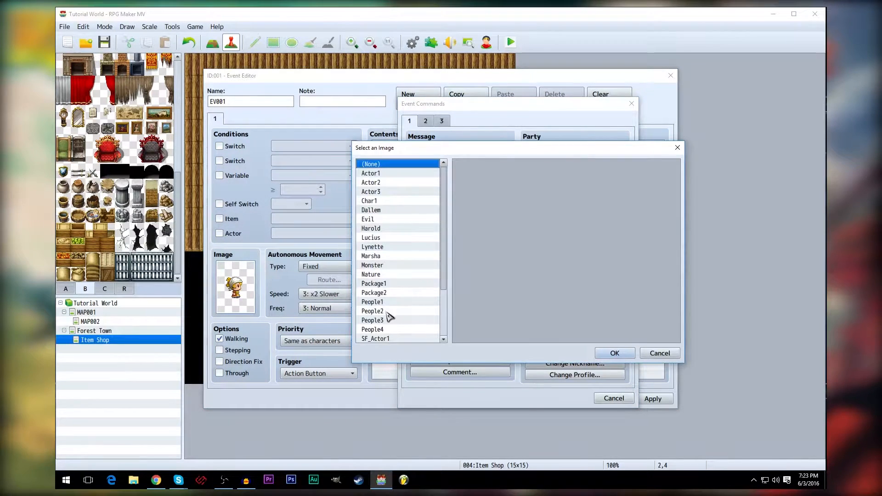
pyautogui.click(387, 305)
pyautogui.doubleClick(531, 233)
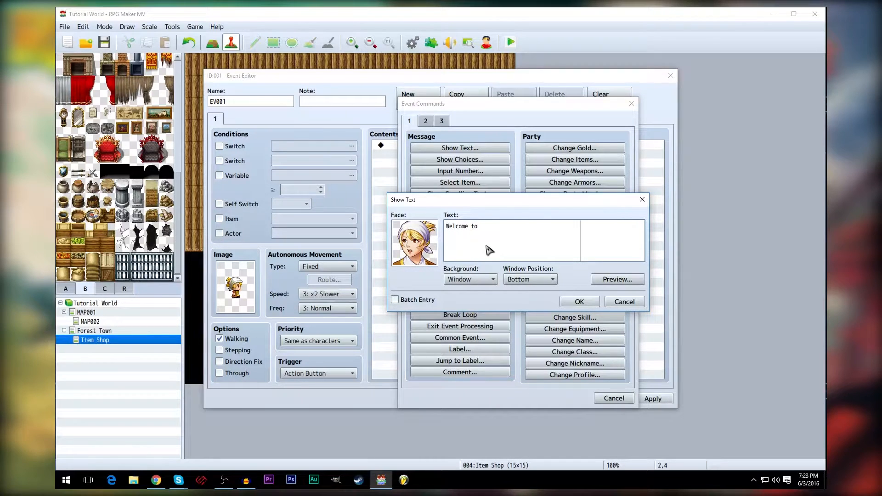
pyautogui.write('op. What would you like?')
pyautogui.click(579, 301)
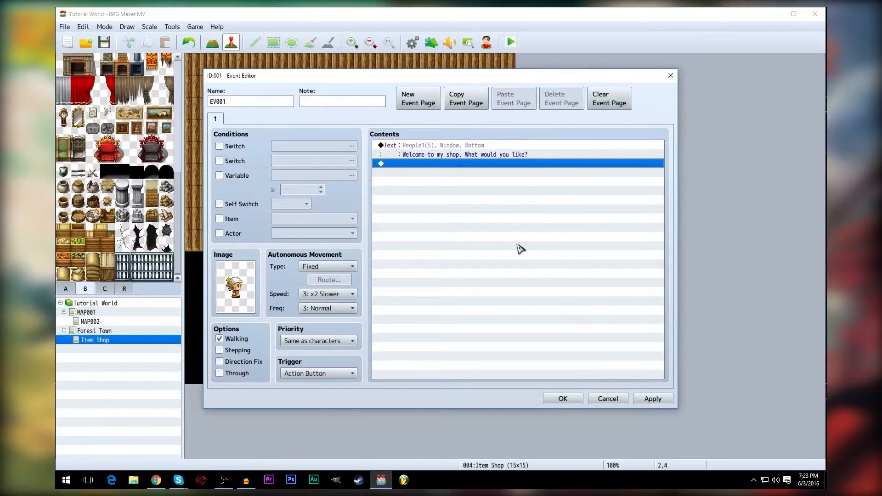
# - Add a Shop Processing command below the greeting and stock it with Potion at the standard price
pyautogui.doubleClick(427, 164)
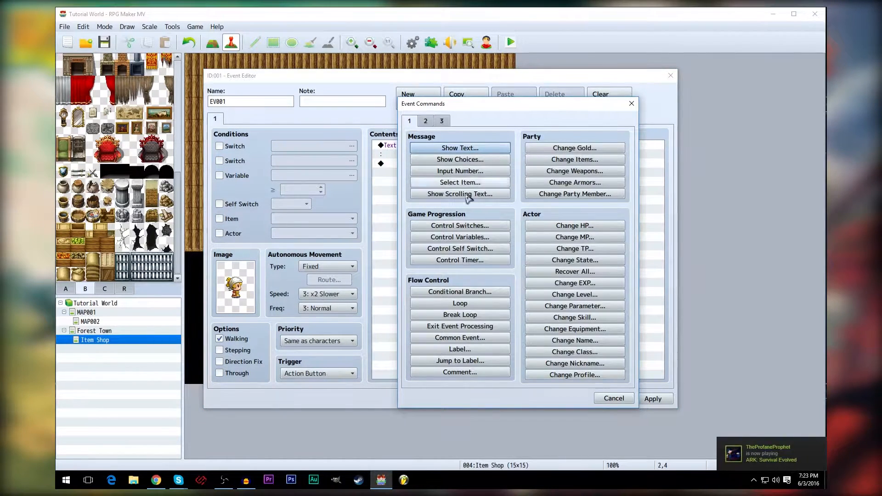
pyautogui.click(425, 122)
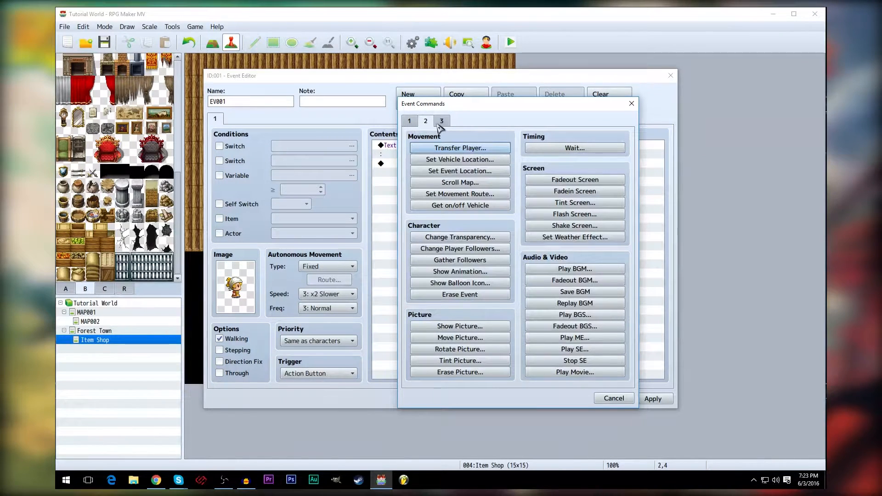
pyautogui.click(441, 122)
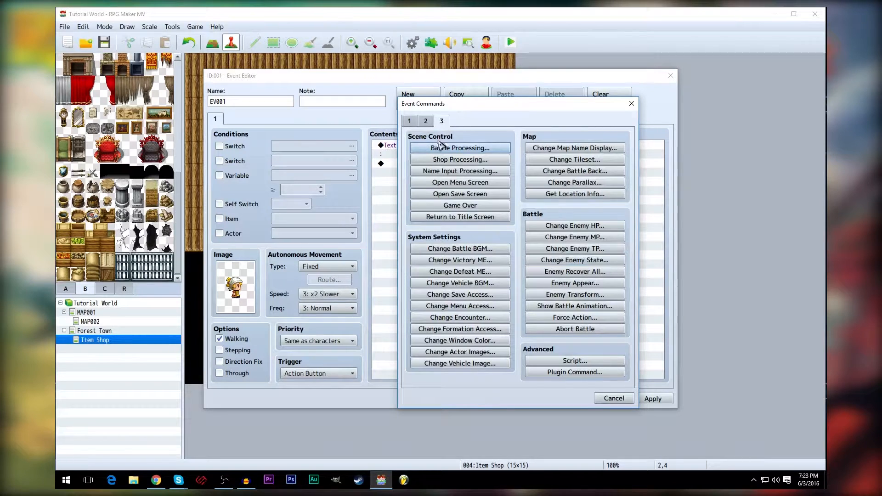
pyautogui.click(465, 161)
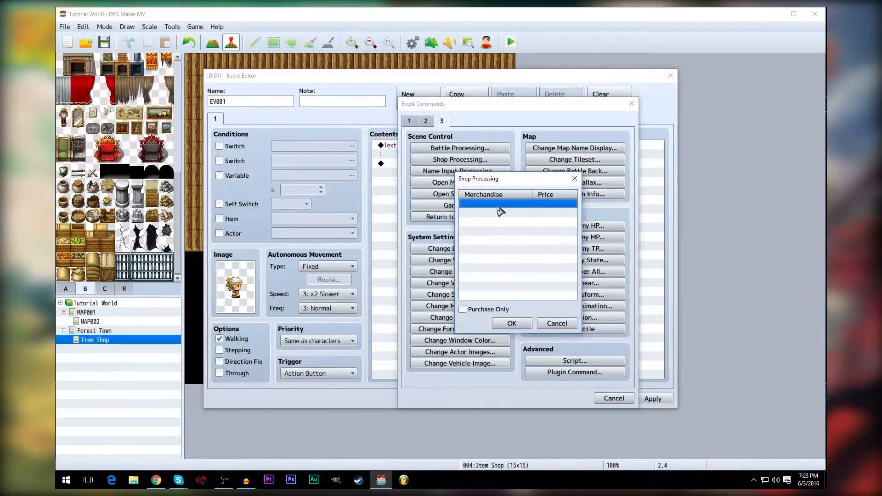
pyautogui.doubleClick(491, 208)
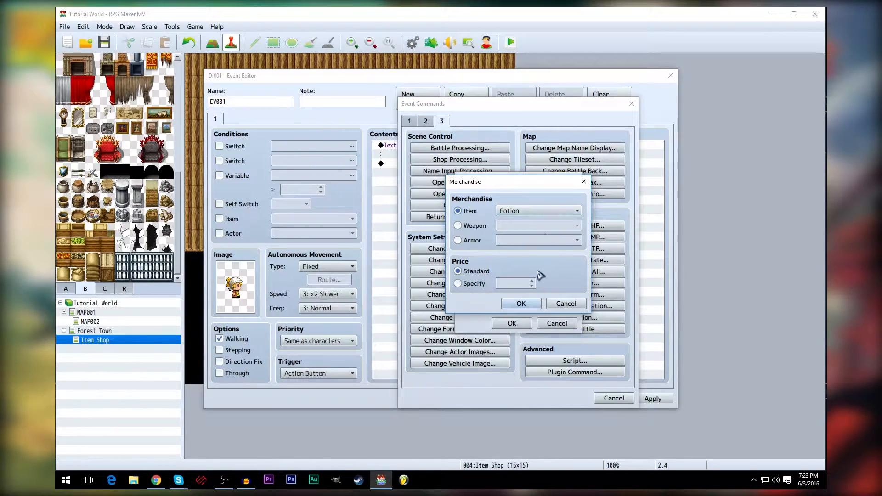
pyautogui.click(475, 284)
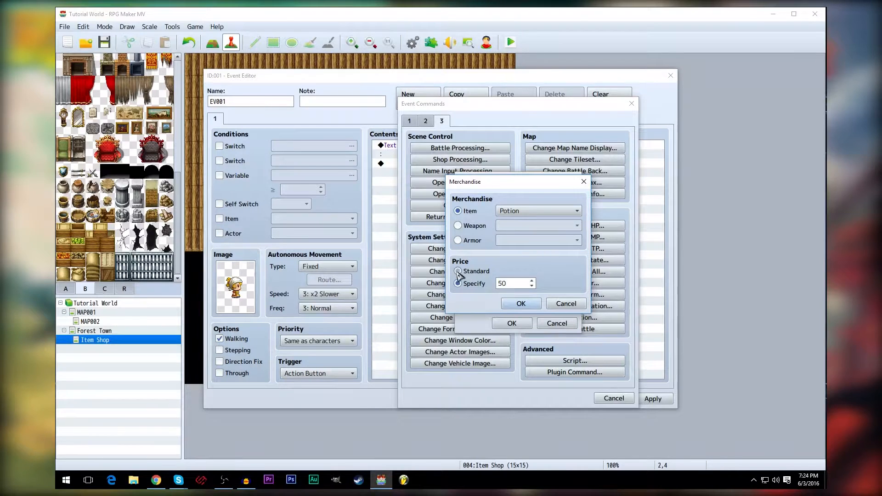
pyautogui.click(460, 271)
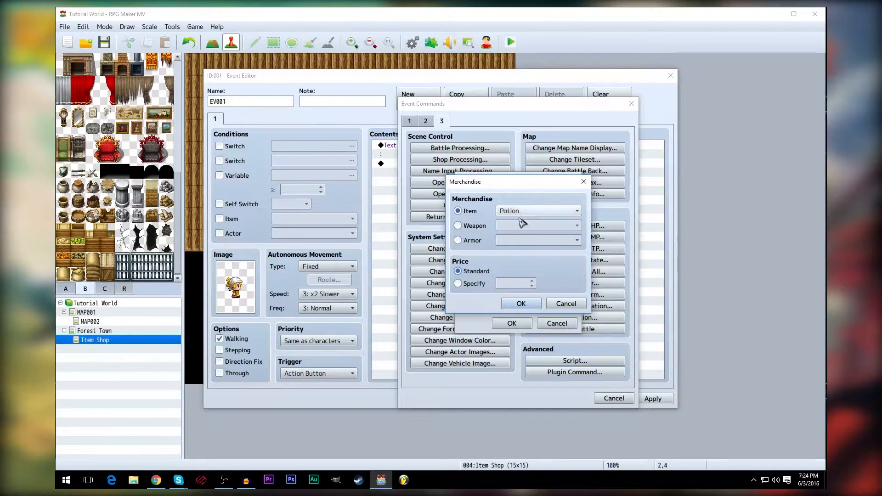
pyautogui.click(473, 284)
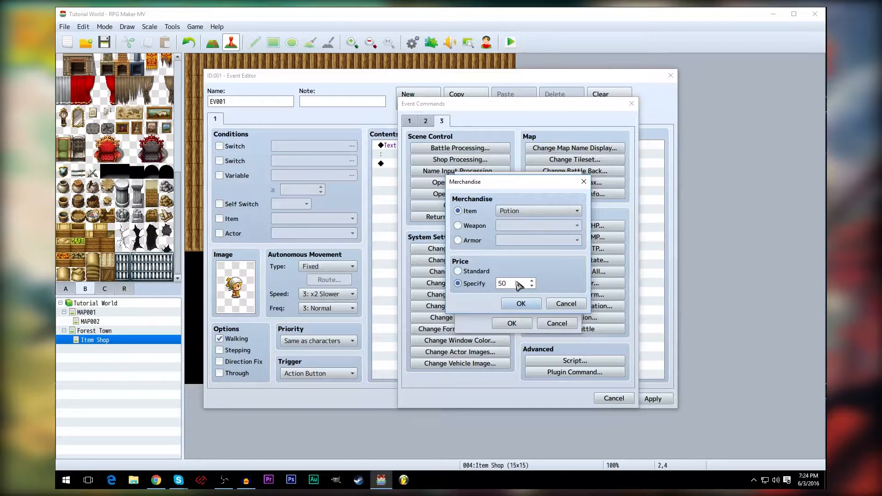
pyautogui.click(475, 274)
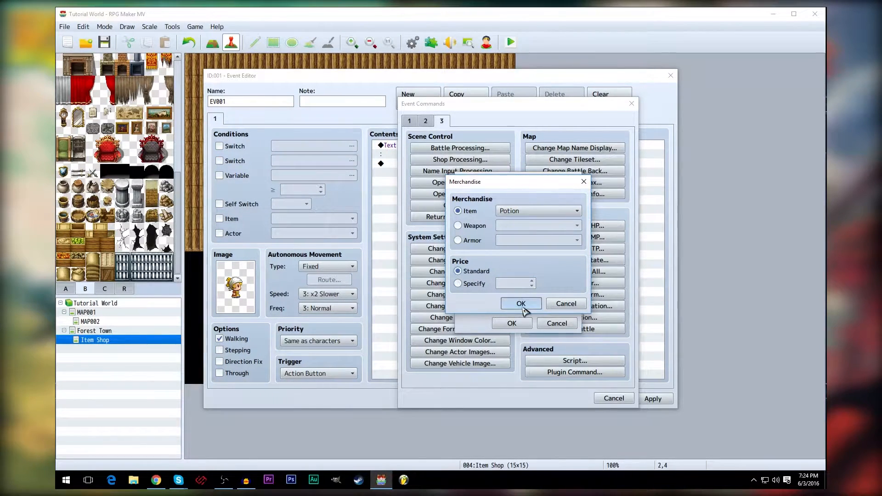
pyautogui.click(520, 304)
# - Add Antidote and Eye Drops to the shop's merchandise at standard prices and confirm the shop command
pyautogui.doubleClick(504, 225)
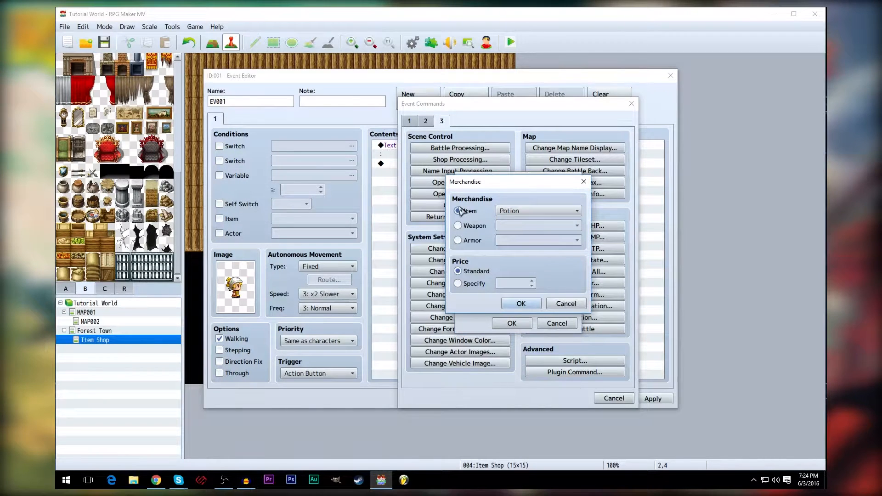
pyautogui.click(535, 211)
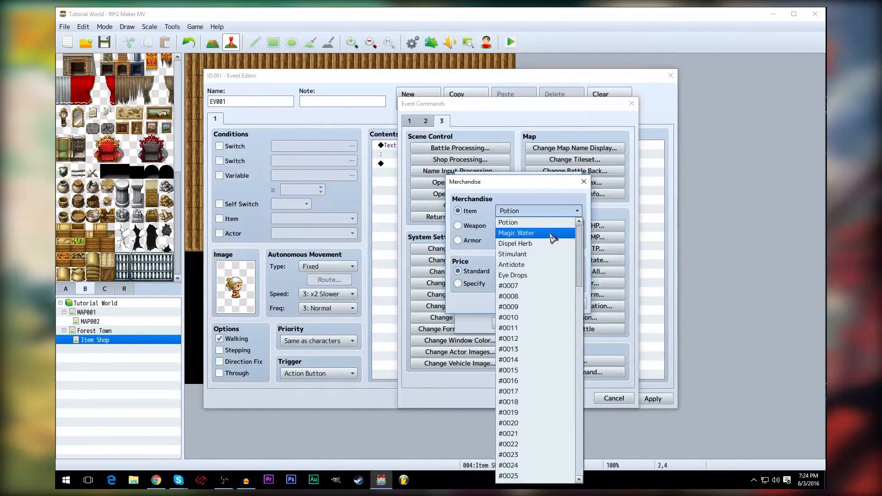
pyautogui.click(540, 264)
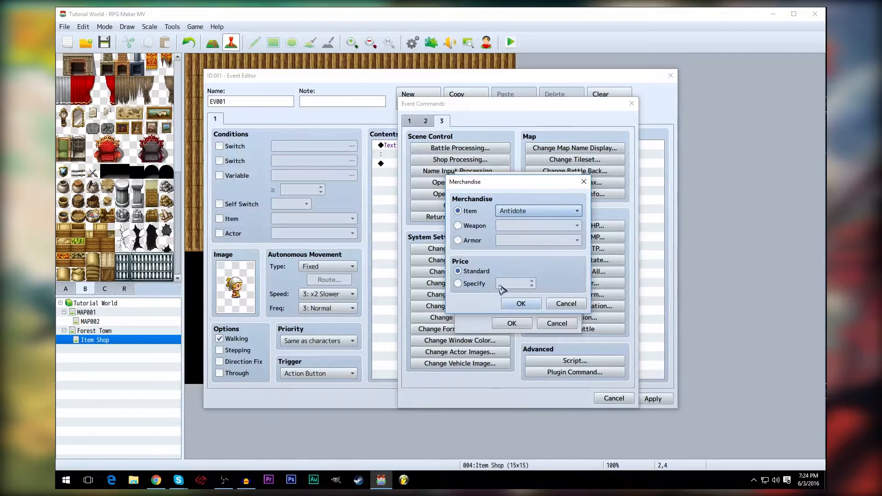
pyautogui.click(521, 302)
pyautogui.doubleClick(482, 223)
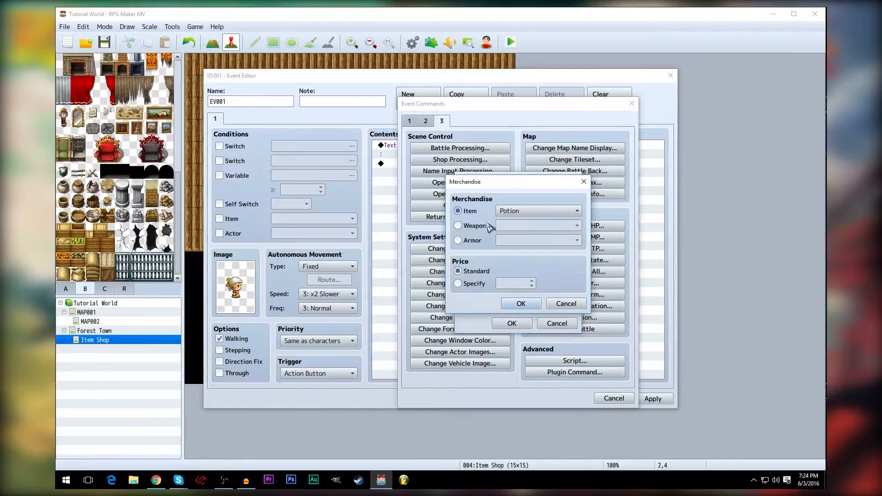
pyautogui.click(532, 211)
pyautogui.click(527, 276)
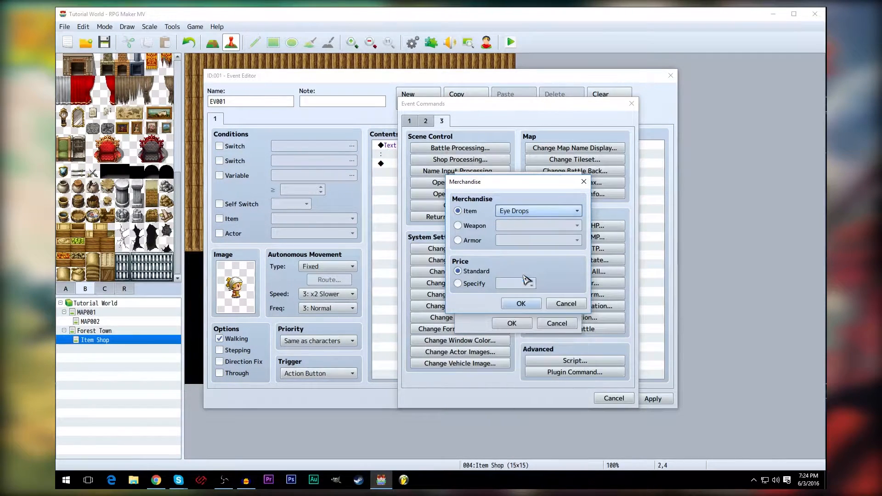
pyautogui.click(516, 304)
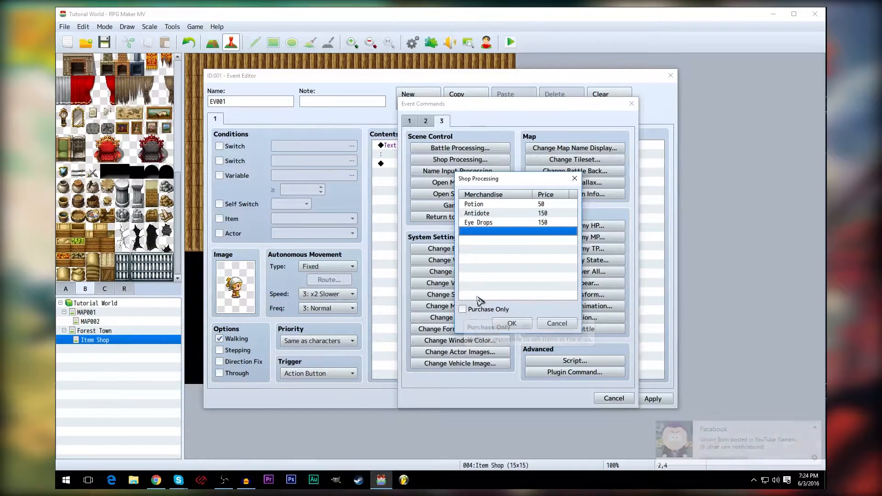
pyautogui.click(512, 323)
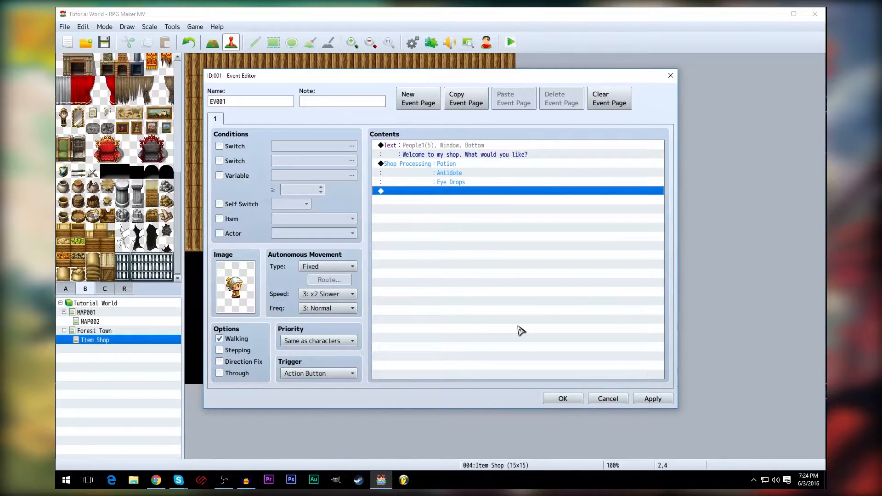
# - Add a closing message with the same People1 face reading "Thank you! Come again!" and save the shopkeeper event
pyautogui.doubleClick(439, 197)
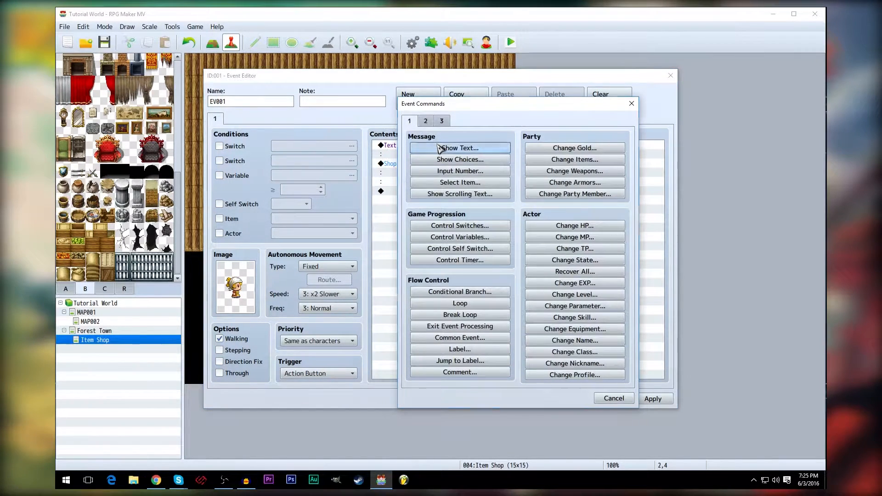
pyautogui.click(440, 148)
pyautogui.doubleClick(416, 227)
pyautogui.click(382, 311)
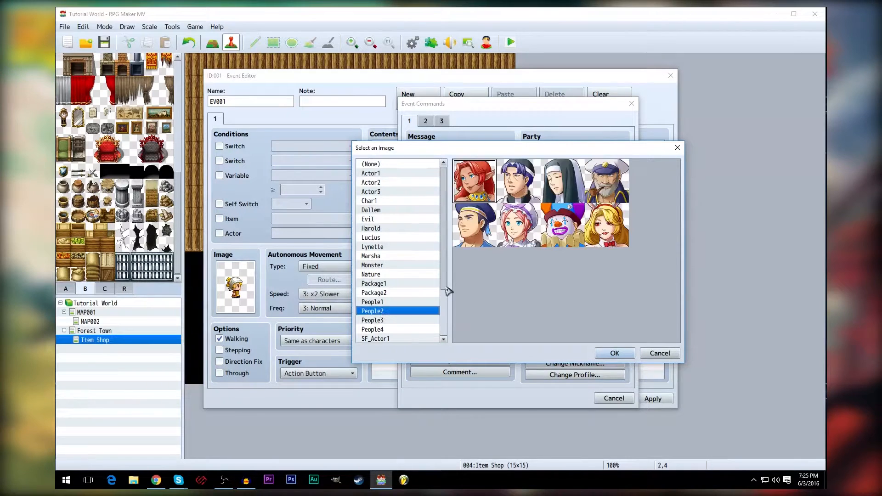
pyautogui.click(393, 301)
pyautogui.doubleClick(498, 240)
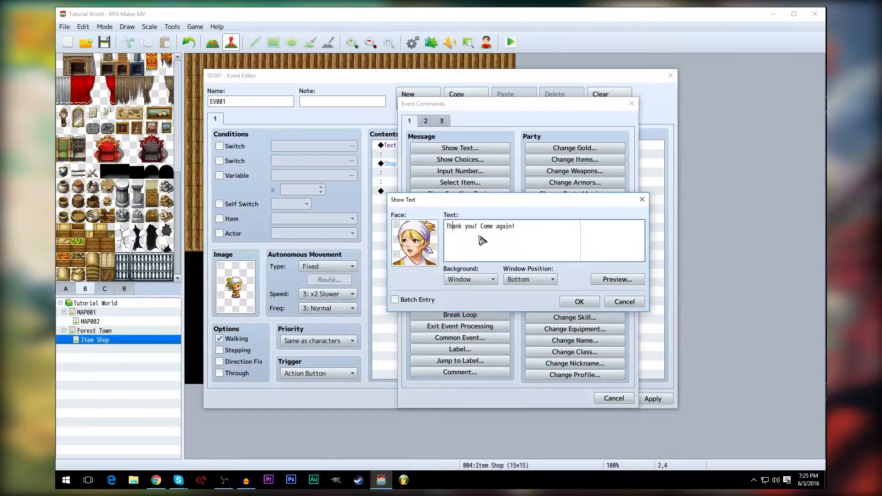
pyautogui.click(583, 305)
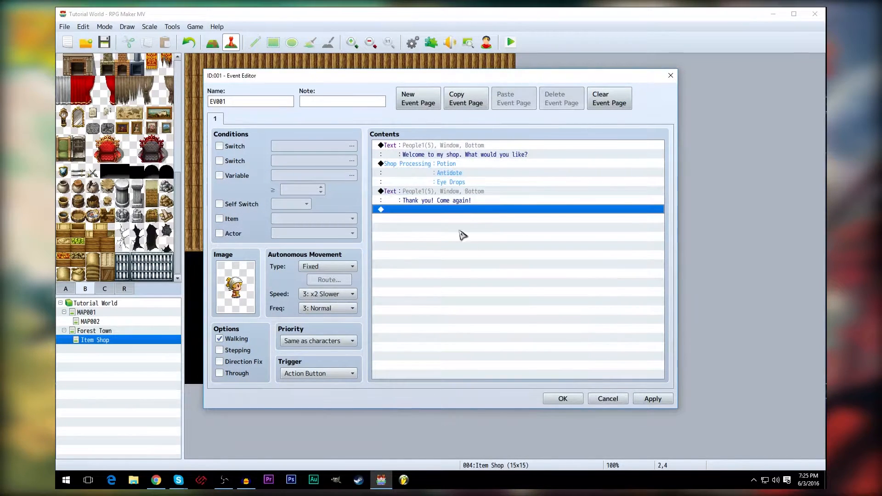
pyautogui.click(654, 399)
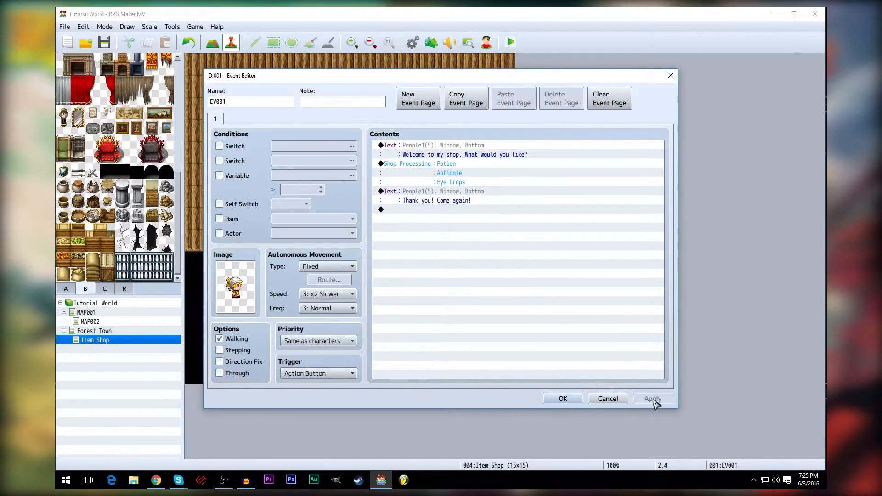
pyautogui.click(561, 399)
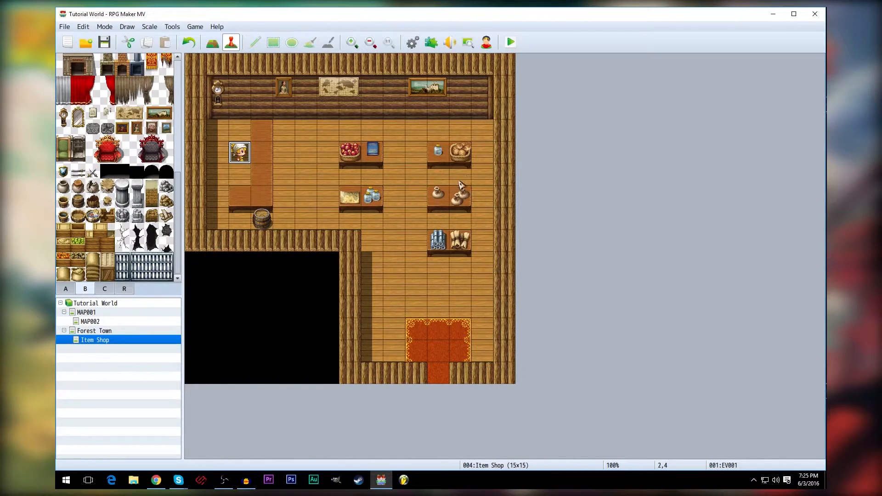
# - Create an event at 12,5 beside the display tables and give it the back-facing character in green from People1
pyautogui.doubleClick(469, 180)
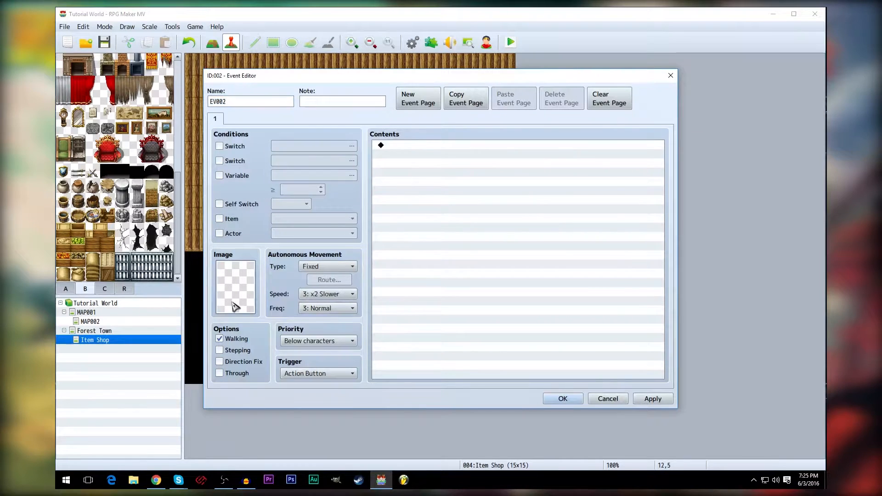
pyautogui.doubleClick(235, 306)
pyautogui.click(294, 307)
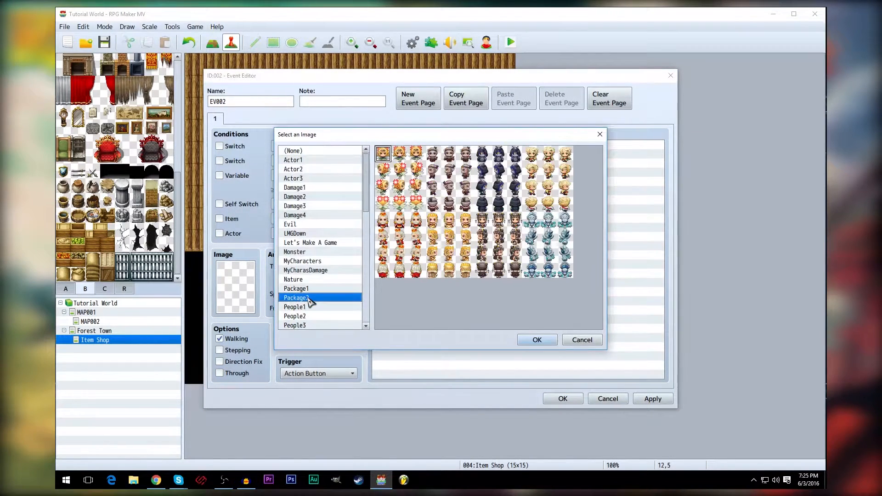
pyautogui.click(305, 316)
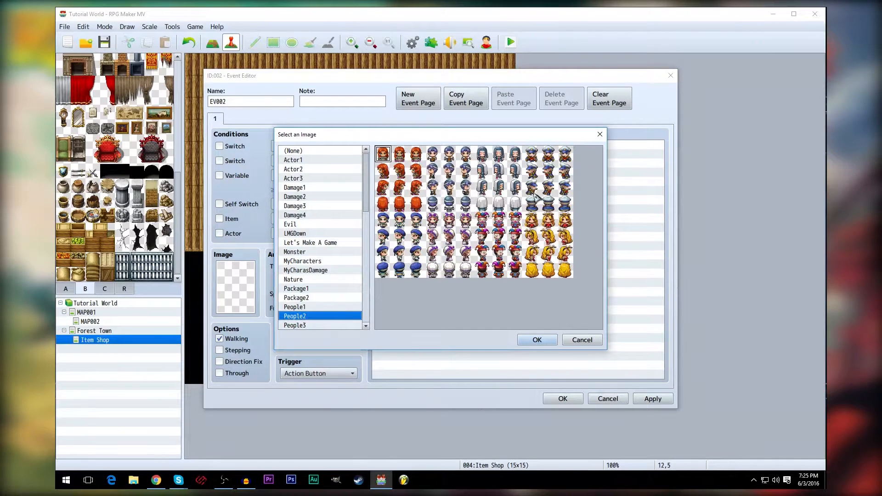
pyautogui.click(301, 325)
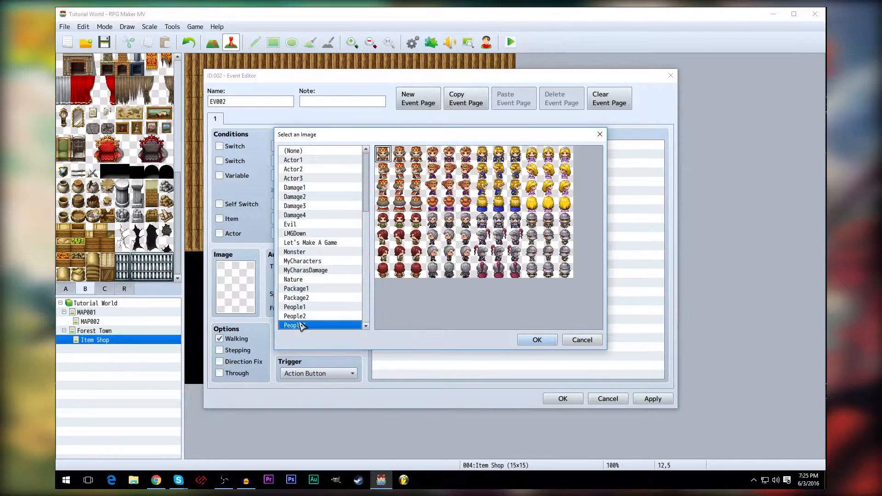
pyautogui.click(307, 307)
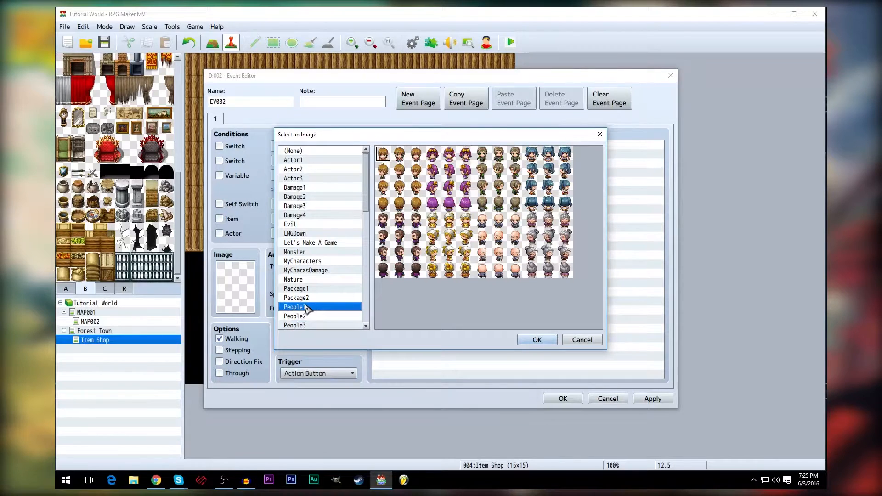
pyautogui.click(301, 325)
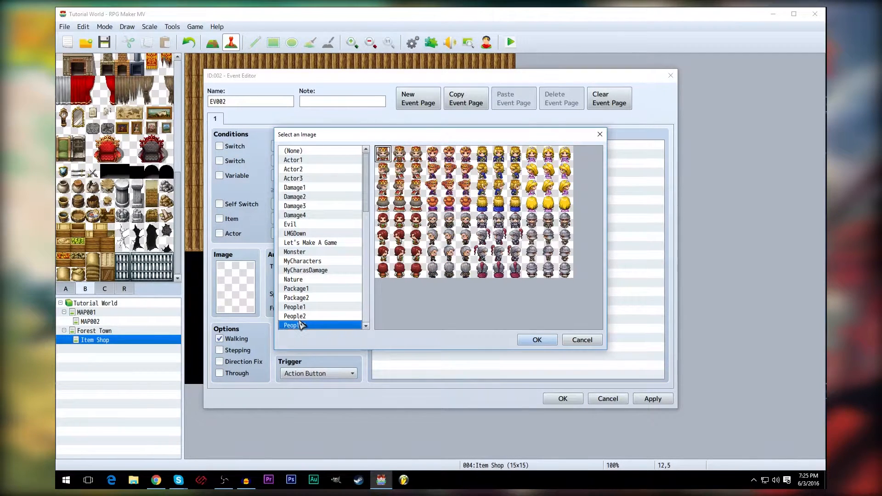
pyautogui.click(303, 308)
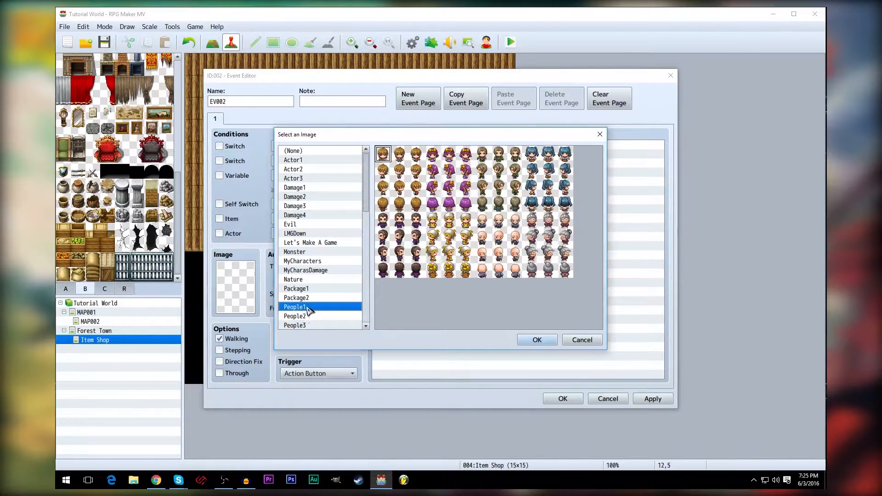
pyautogui.click(499, 203)
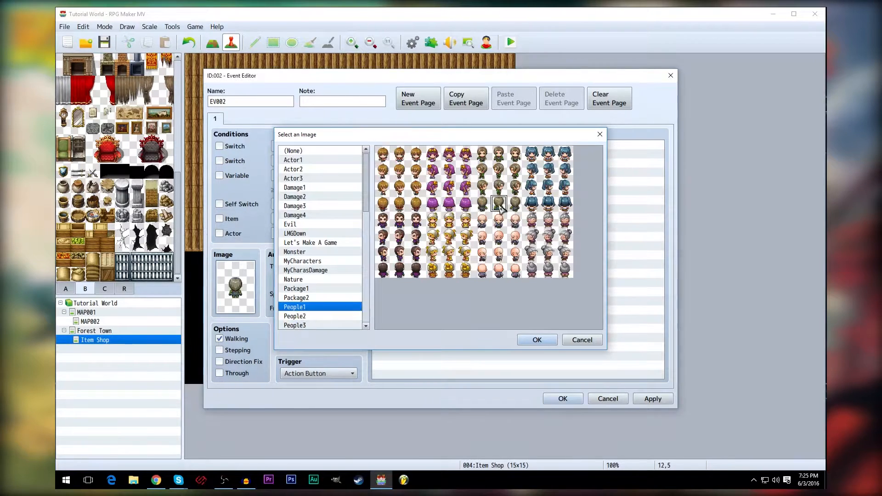
pyautogui.doubleClick(500, 203)
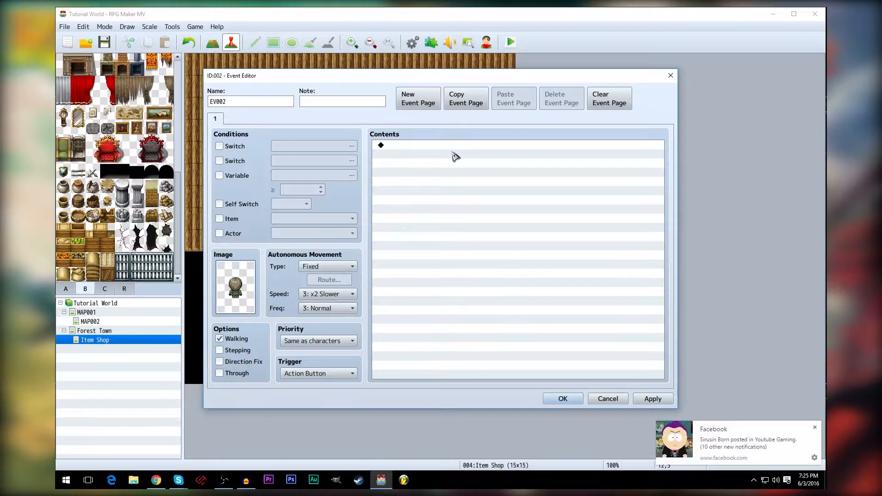
# - Add a Show Text command to the customer event at 12,5 and give it the matching brown-haired face from People1
pyautogui.doubleClick(423, 148)
pyautogui.click(449, 148)
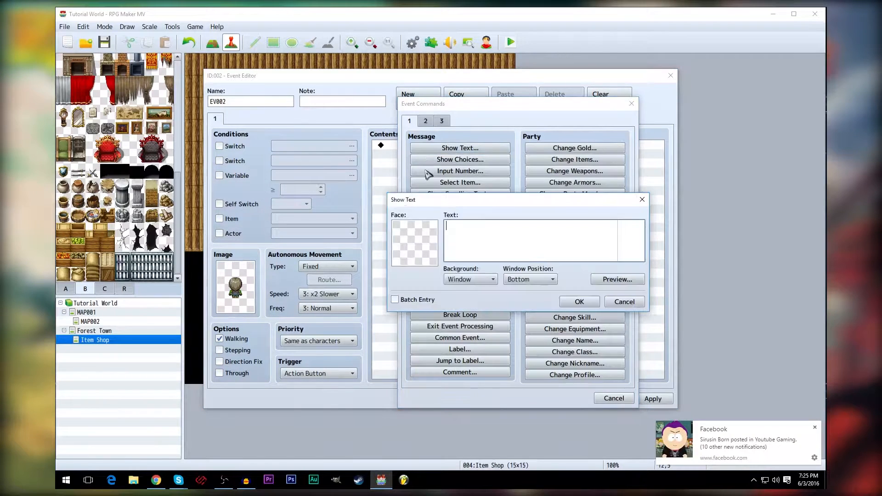
pyautogui.doubleClick(410, 260)
pyautogui.click(386, 308)
pyautogui.doubleClick(564, 196)
# - Enter the customer's message "I want to buy this bread, but I don't have enough money." and save the event
pyautogui.click(477, 230)
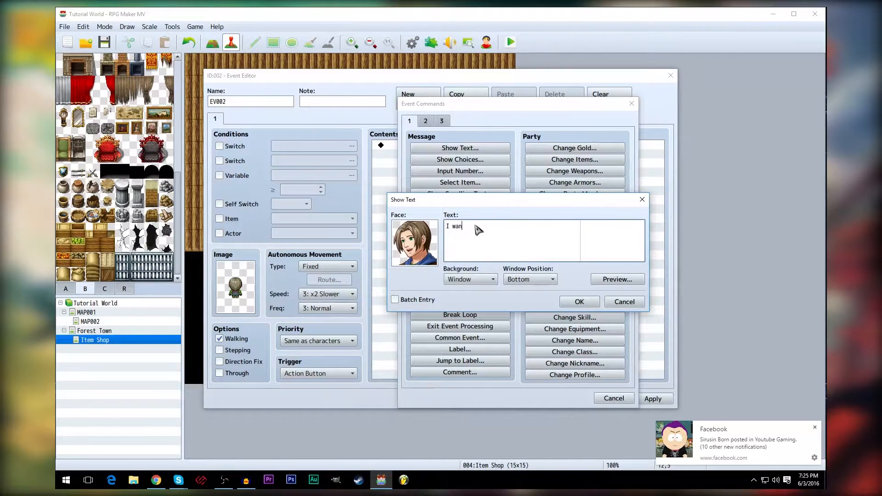
pyautogui.write('I want to buy this')
pyautogui.write('ney.')
pyautogui.click(569, 301)
pyautogui.click(649, 400)
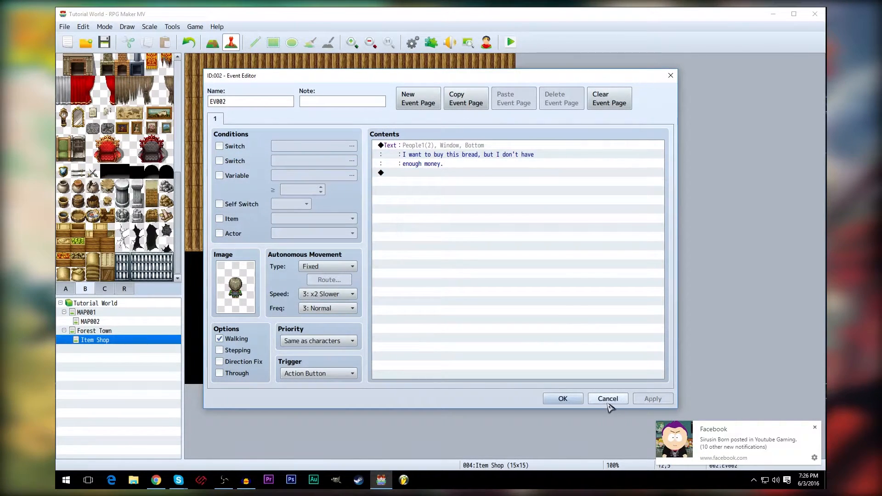
pyautogui.click(568, 399)
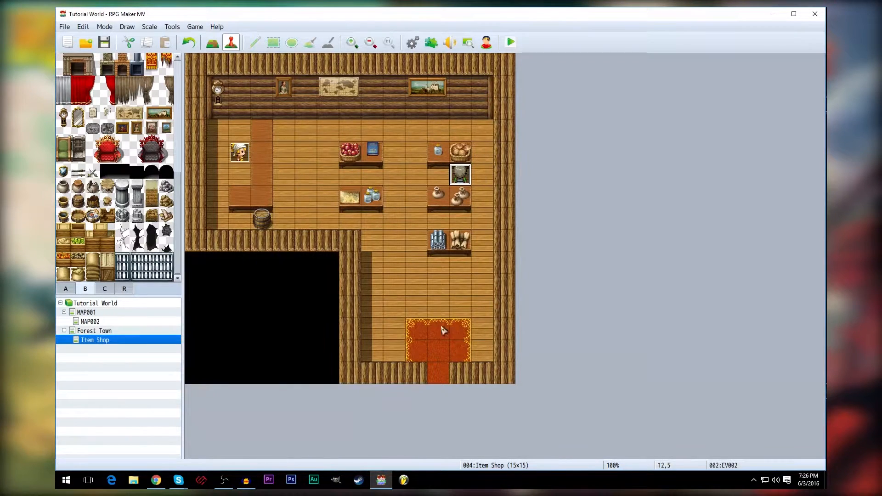
# - Start a quick Transfer event on the Item Shop's exit tile at 11,14, keeping the direction on Retain
pyautogui.click(439, 378)
pyautogui.rightClick(438, 377)
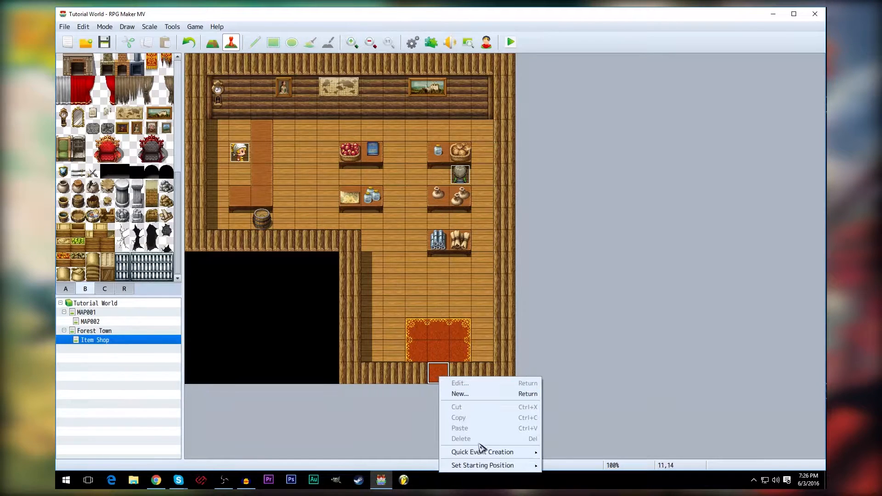
pyautogui.moveTo(508, 459)
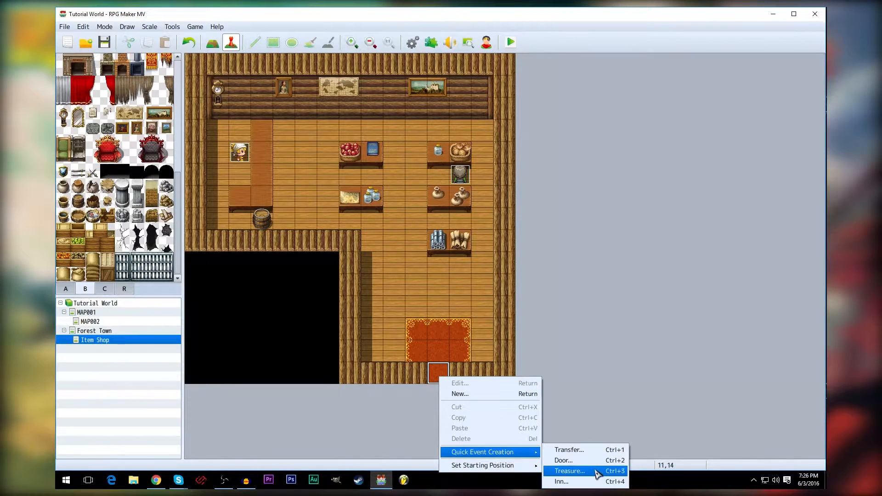
pyautogui.click(585, 452)
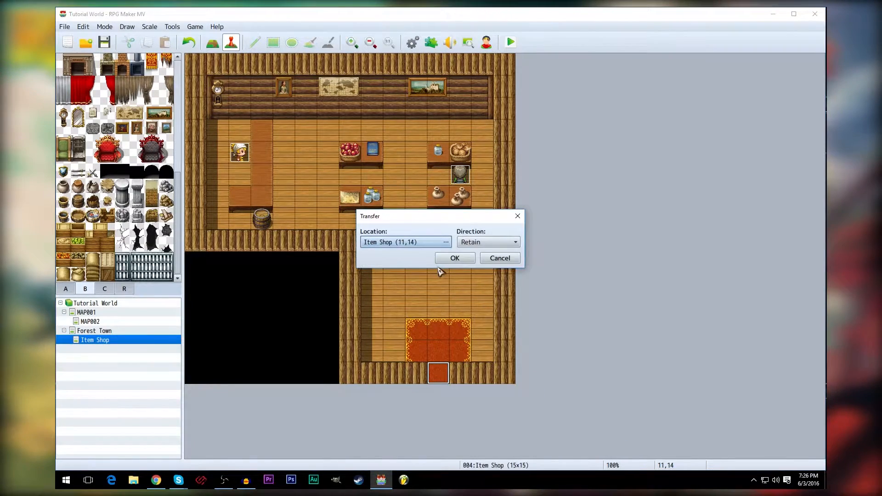
pyautogui.click(492, 247)
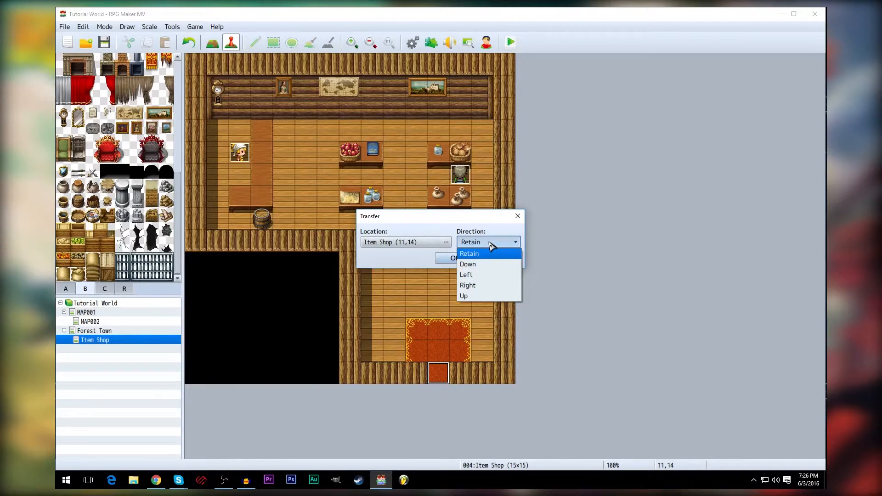
pyautogui.click(491, 246)
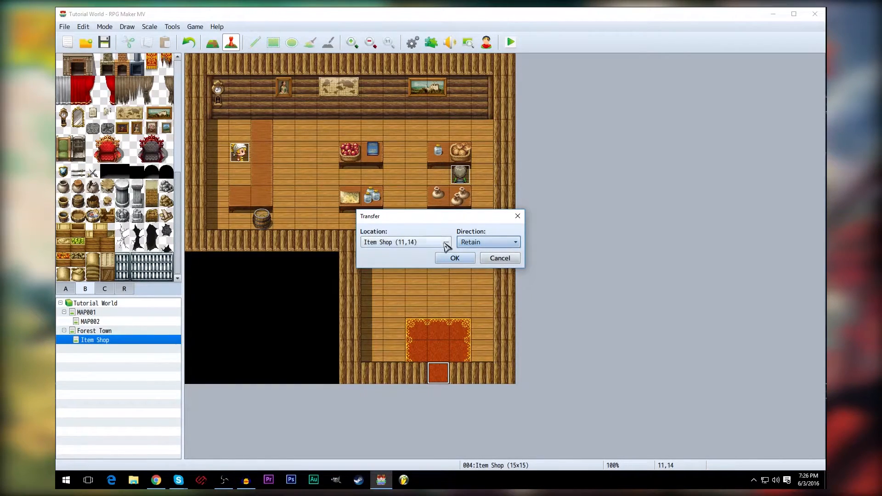
# - Set the transfer destination to the Forest Town tile directly below the item shop's doorway and confirm the event
pyautogui.click(447, 245)
pyautogui.click(216, 123)
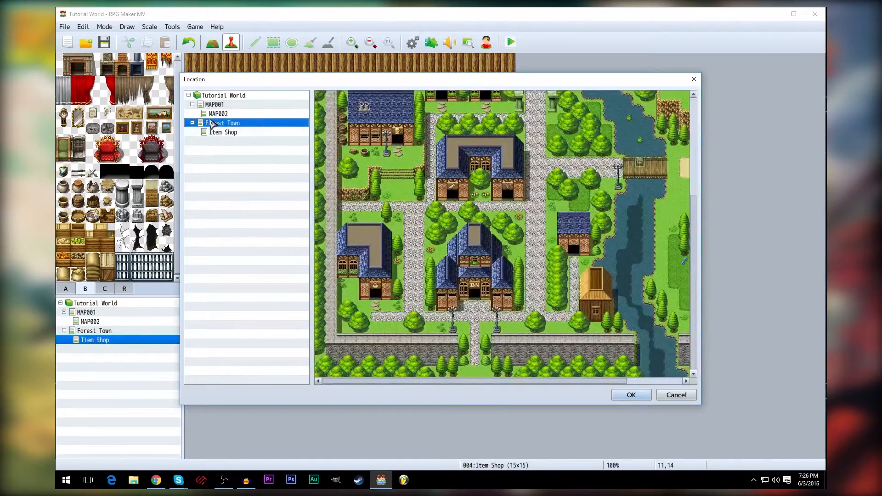
pyautogui.click(375, 306)
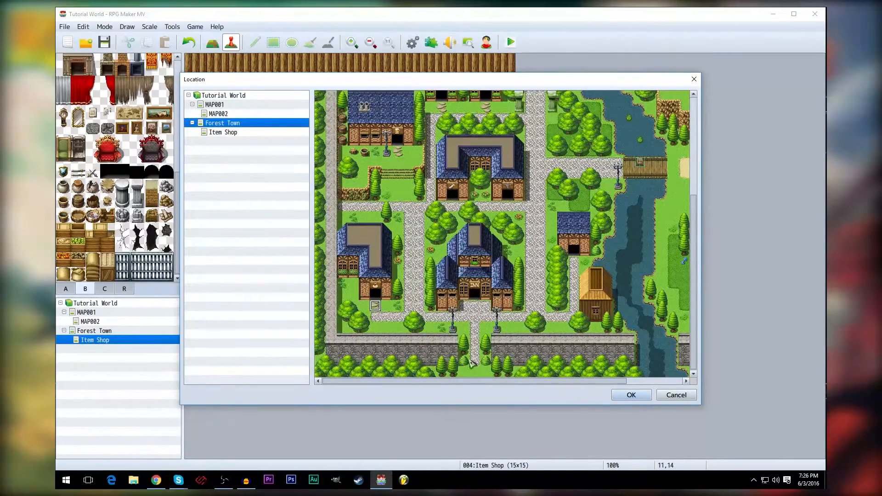
pyautogui.click(632, 395)
pyautogui.click(454, 260)
# - Start a quick Door event on the item shop's doorway at 5,32 in Forest Town, using the brown panelled door from !Door1
pyautogui.click(94, 330)
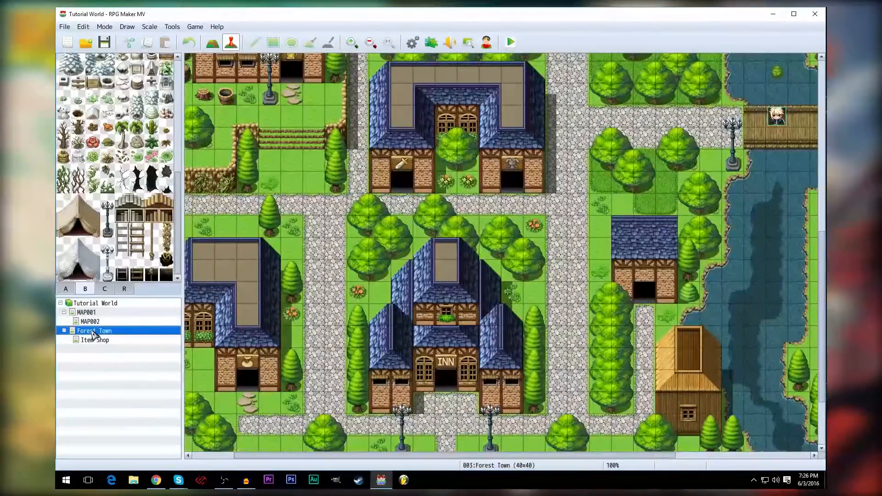
pyautogui.rightClick(246, 386)
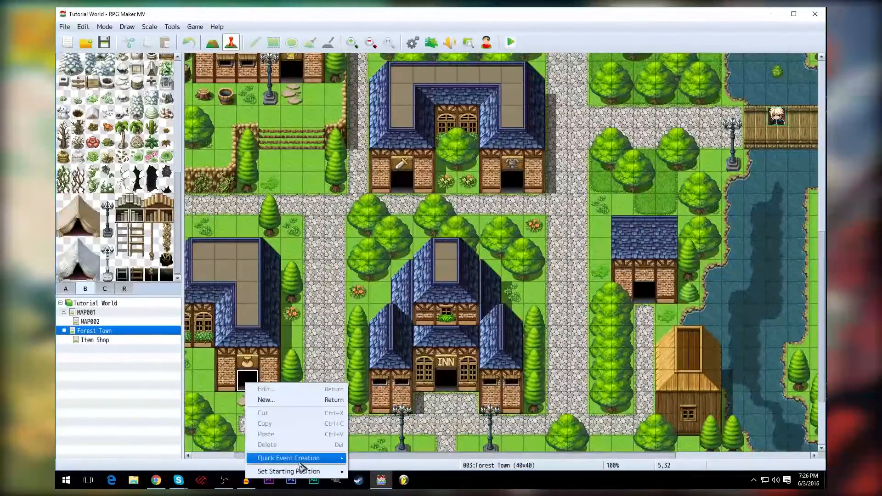
pyautogui.moveTo(303, 458)
pyautogui.click(385, 461)
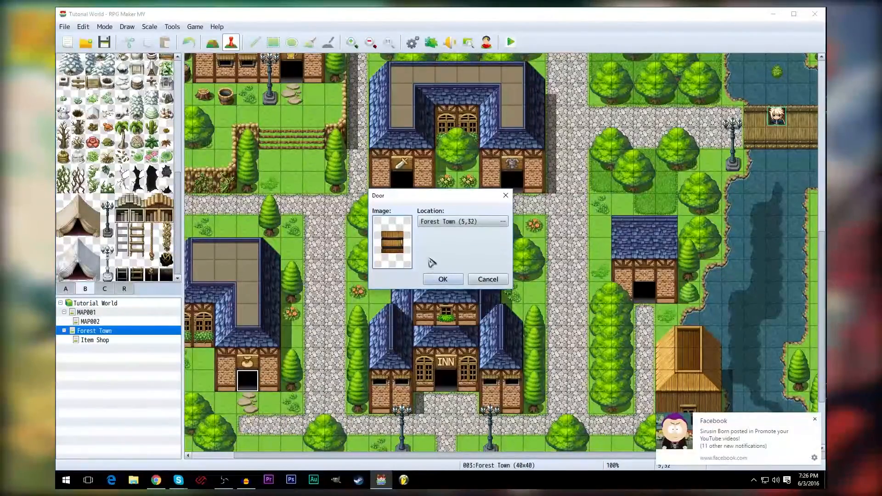
pyautogui.doubleClick(401, 248)
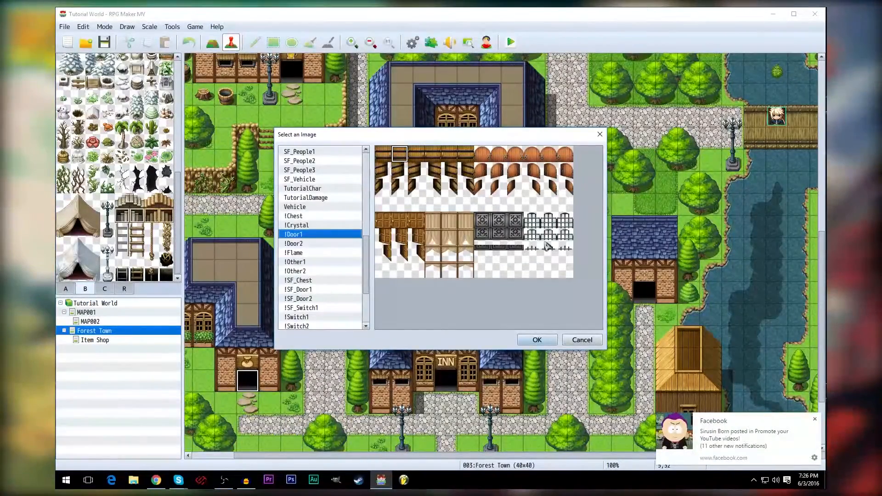
pyautogui.click(401, 226)
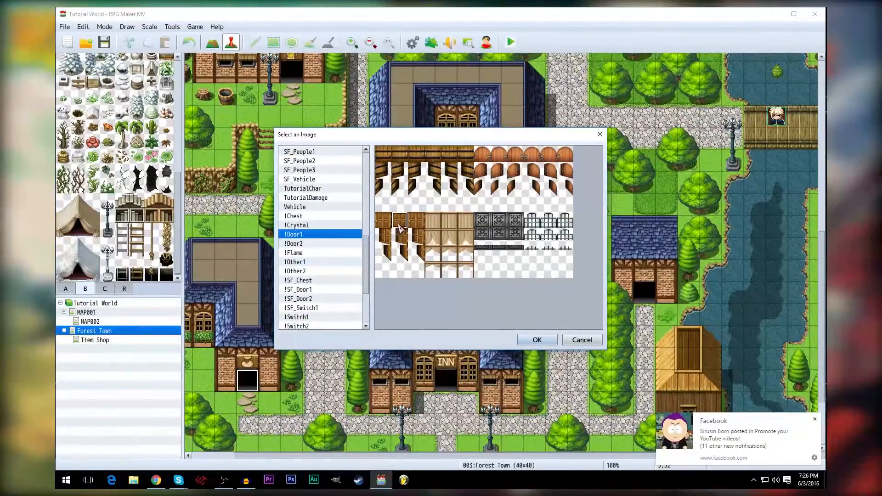
pyautogui.doubleClick(401, 226)
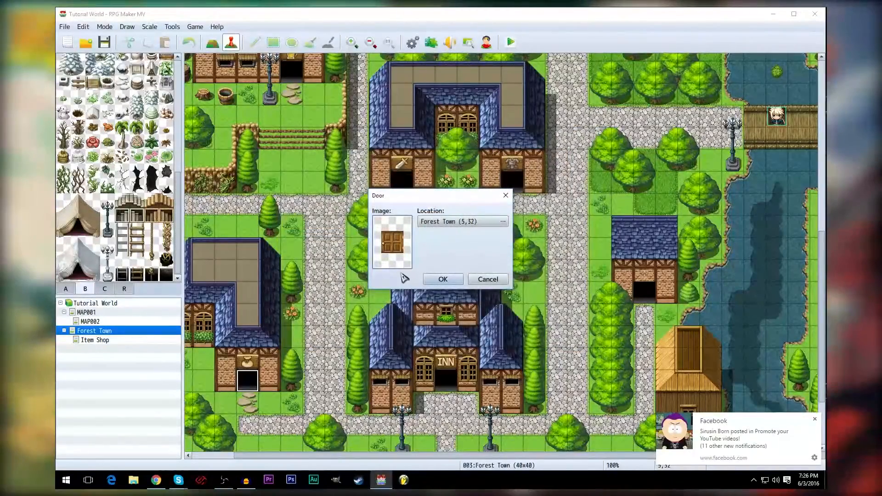
# - Set the door's destination to the Item Shop's entrance tile at 11,14 and confirm the door event
pyautogui.click(490, 225)
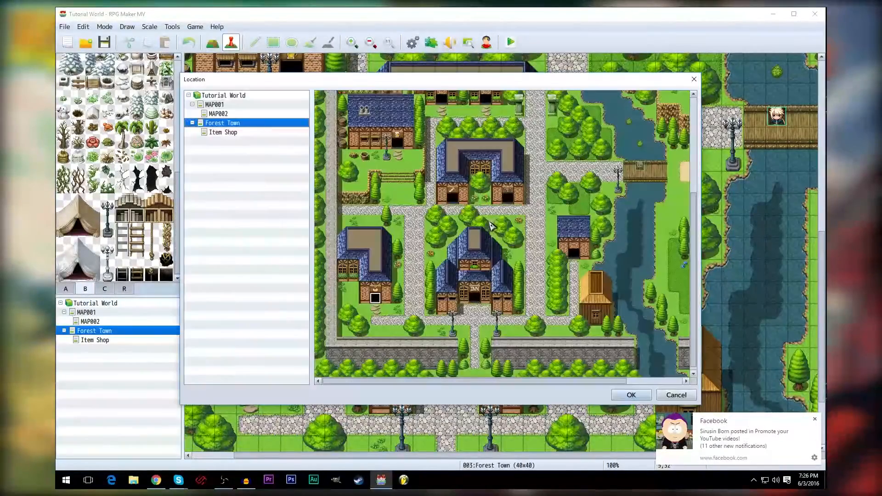
pyautogui.click(218, 136)
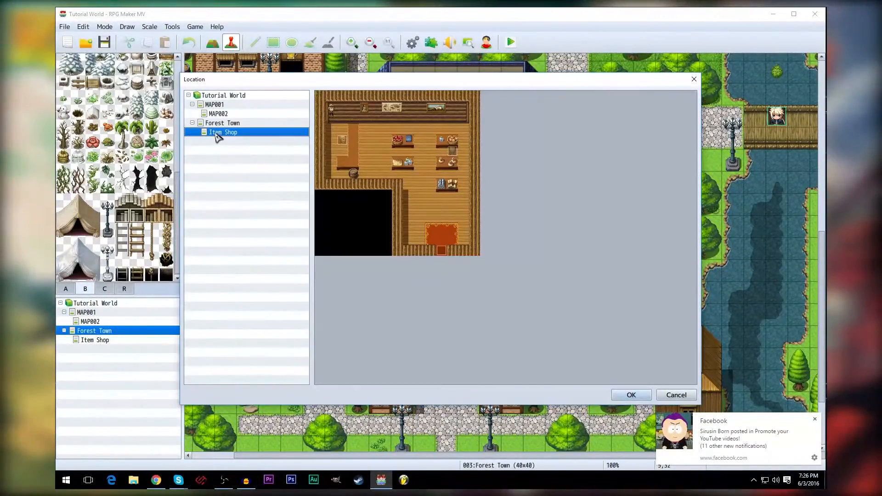
pyautogui.click(441, 250)
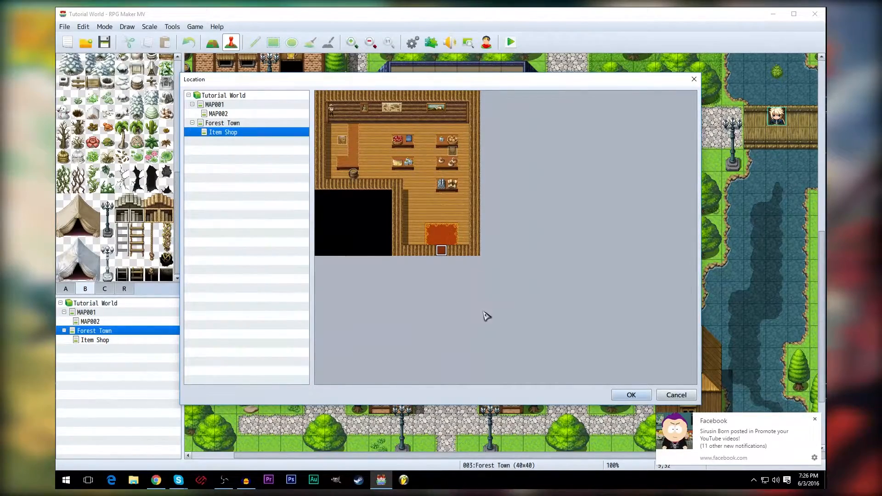
pyautogui.click(631, 395)
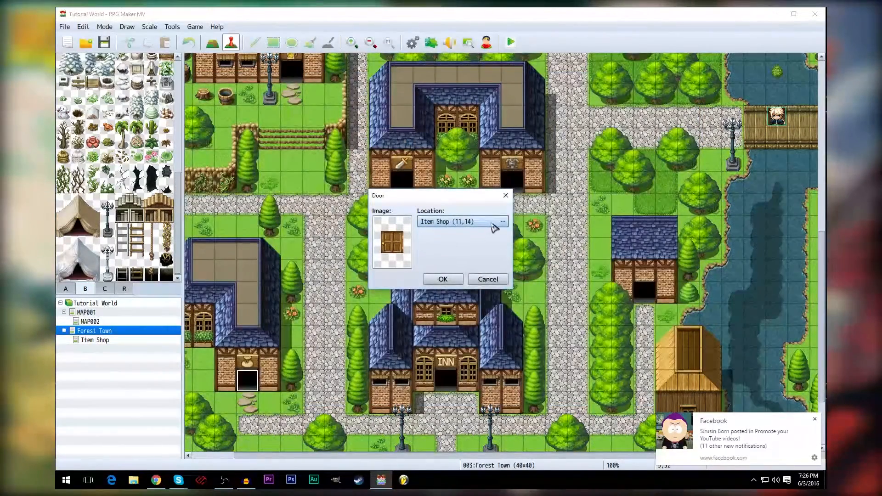
pyautogui.click(444, 280)
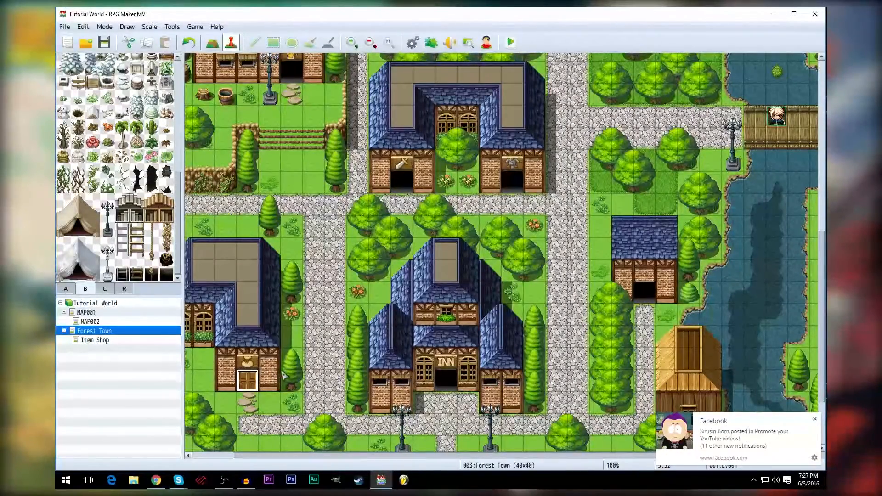
# - Enable Autoplay BGM in the Item Shop map's properties and open its audio selection
pyautogui.click(98, 339)
pyautogui.rightClick(95, 341)
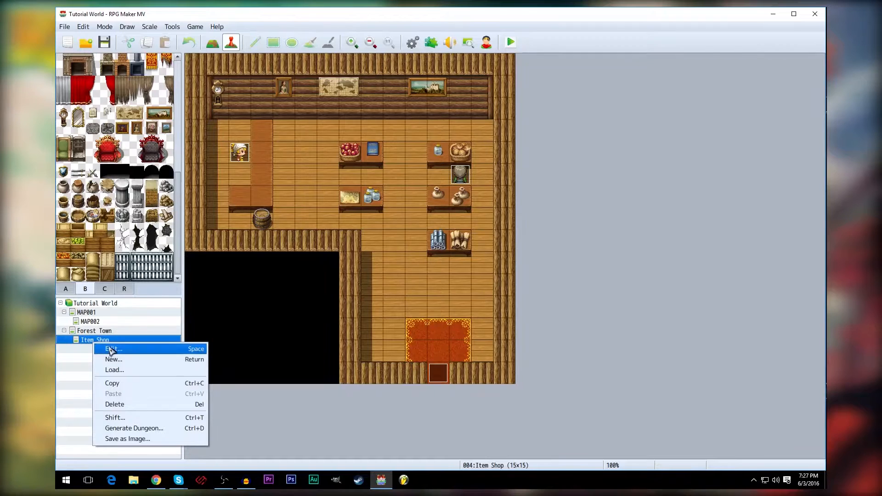
pyautogui.click(113, 350)
pyautogui.click(271, 205)
pyautogui.click(338, 215)
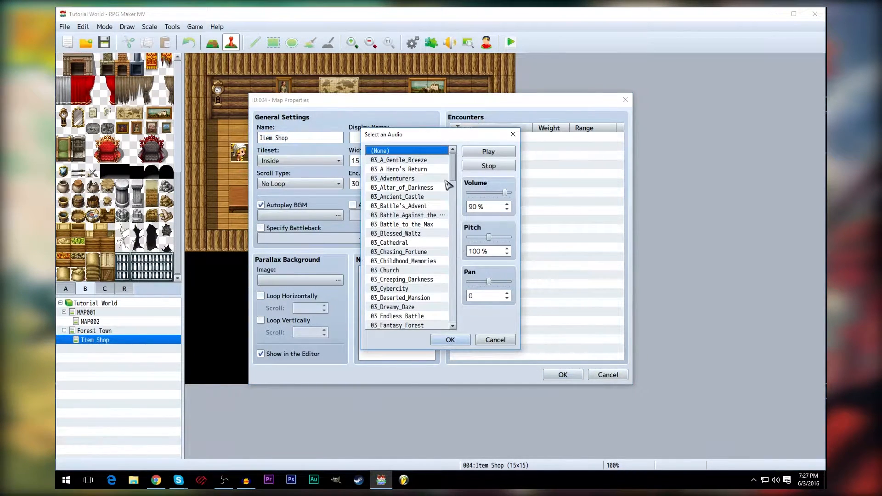
# - Try 03_Transcending_Memory as the Item Shop's background music and stop its playback
pyautogui.moveTo(454, 172); pyautogui.dragTo(459, 213)
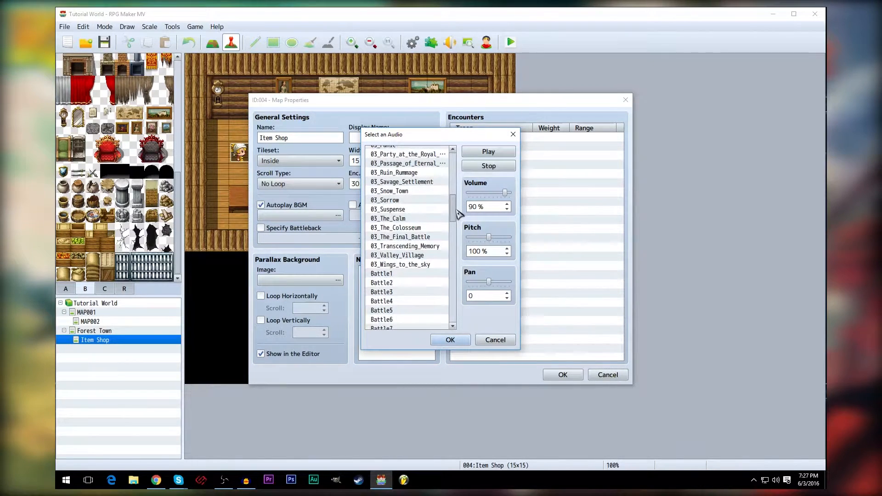
pyautogui.click(439, 246)
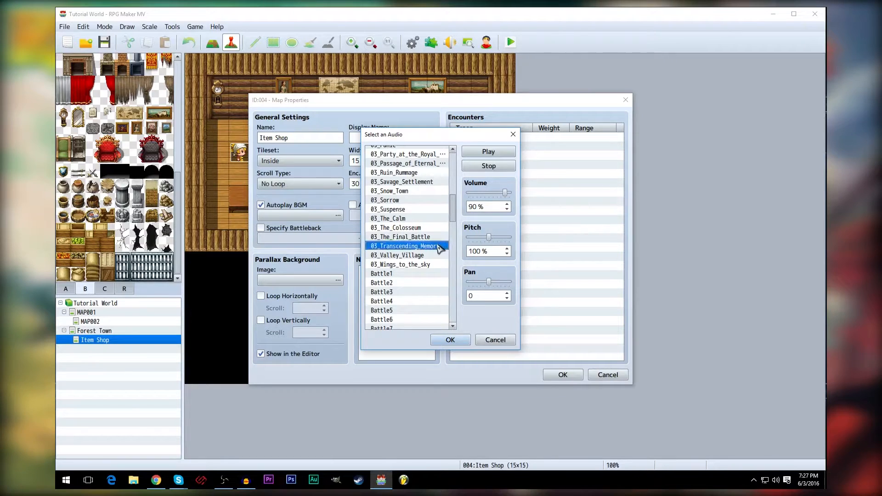
pyautogui.click(476, 168)
# - Choose Scene1 from the audio list for the Item Shop's background music
pyautogui.moveTo(458, 210); pyautogui.dragTo(458, 235)
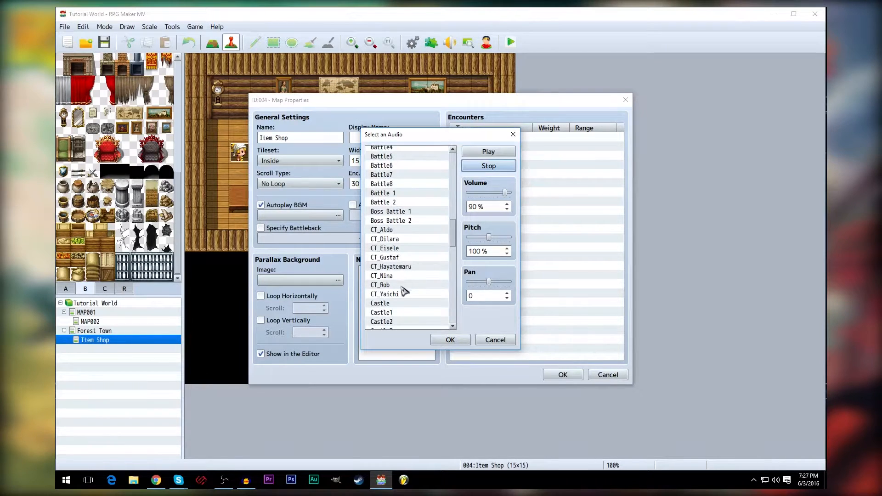
pyautogui.scroll(-4, 410, 294)
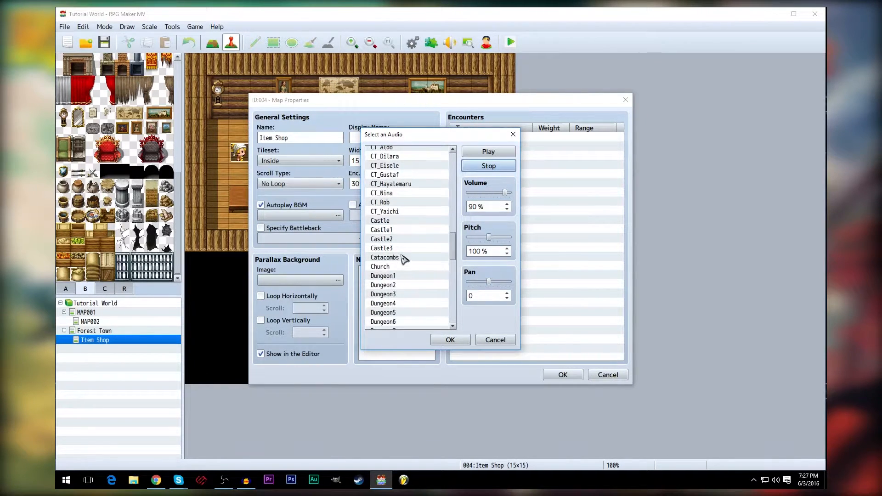
pyautogui.scroll(-3, 415, 274)
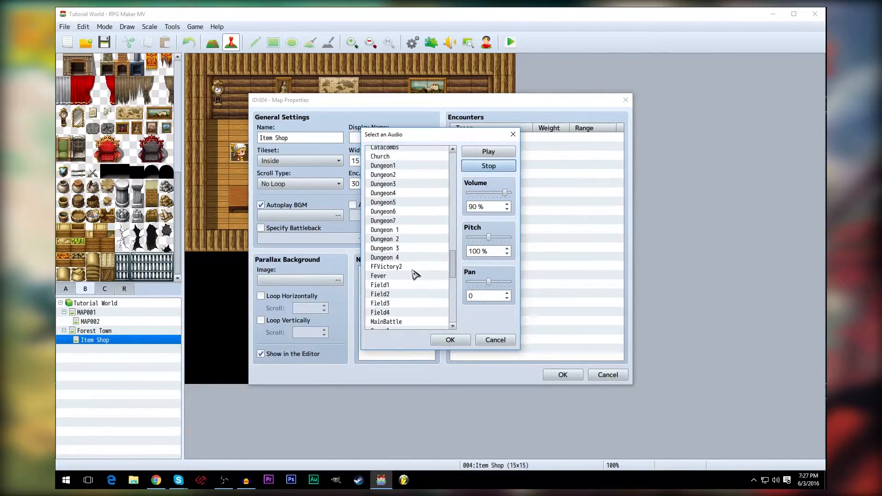
pyautogui.scroll(-1, 415, 274)
pyautogui.scroll(-3, 416, 274)
pyautogui.scroll(-1, 415, 273)
pyautogui.click(393, 203)
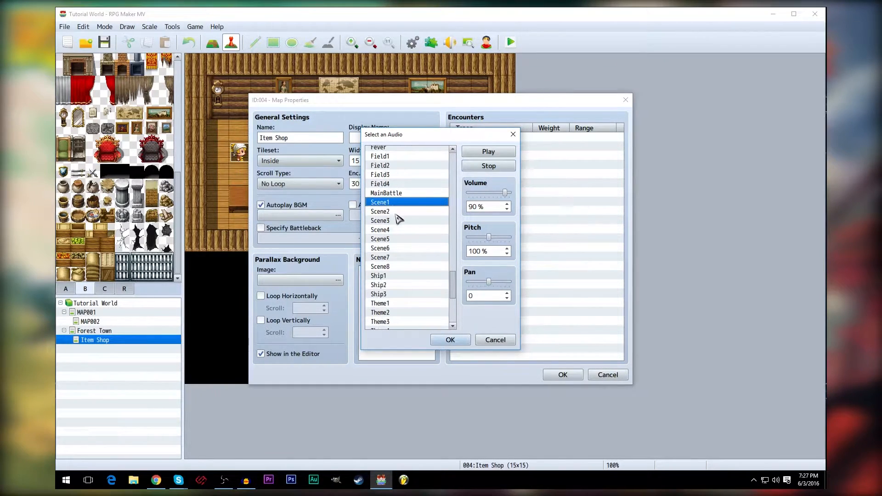
# - Look through the Scene, Theme and Town tracks available as background music for the Item Shop map
pyautogui.click(397, 212)
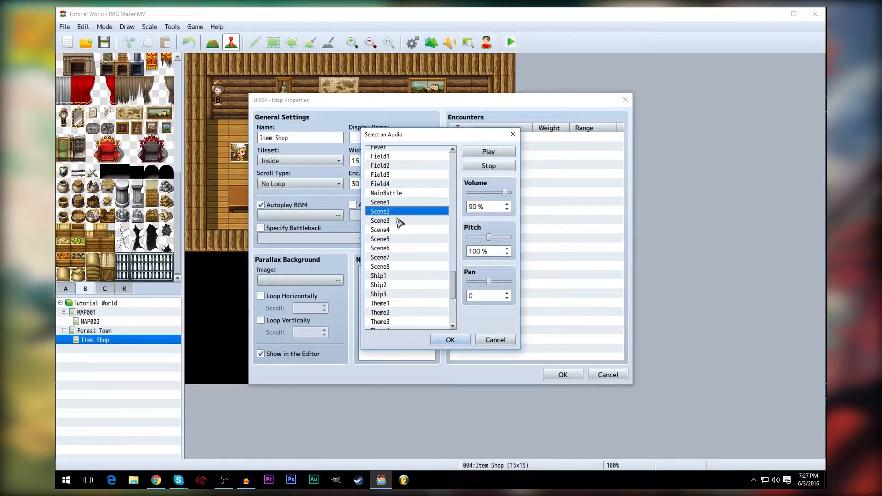
pyautogui.click(399, 221)
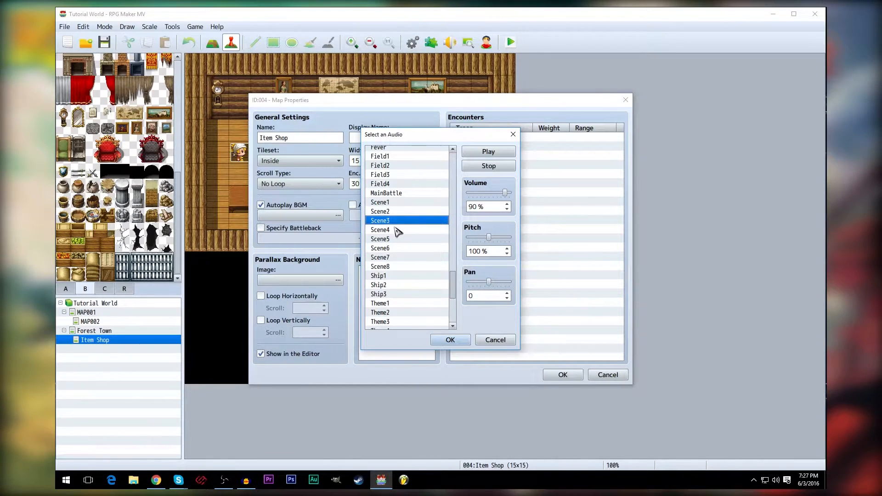
pyautogui.click(398, 231)
pyautogui.click(397, 240)
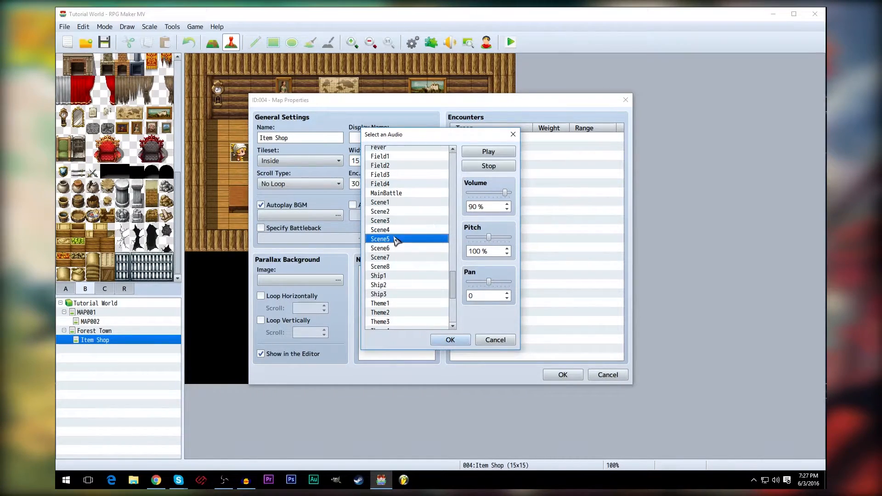
pyautogui.click(397, 249)
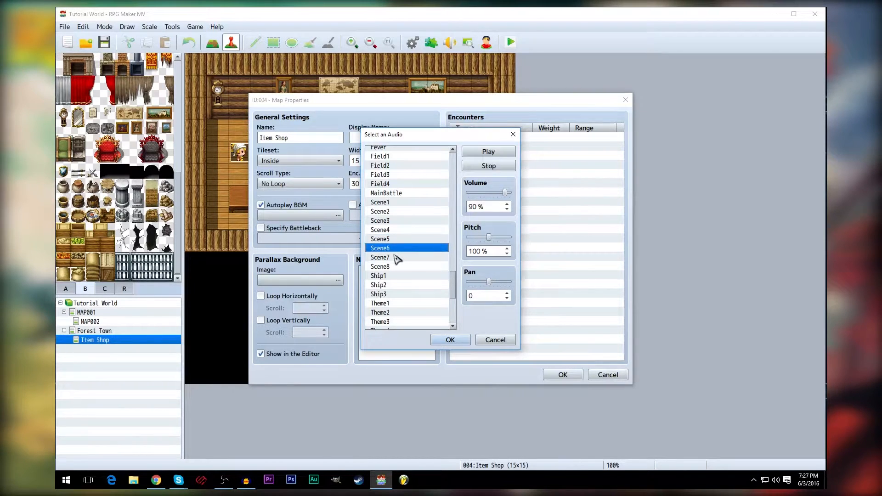
pyautogui.click(396, 258)
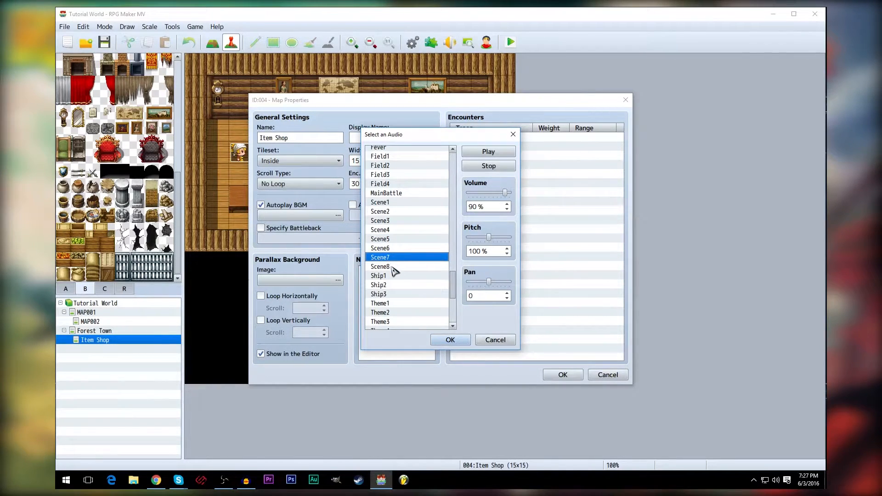
pyautogui.click(394, 267)
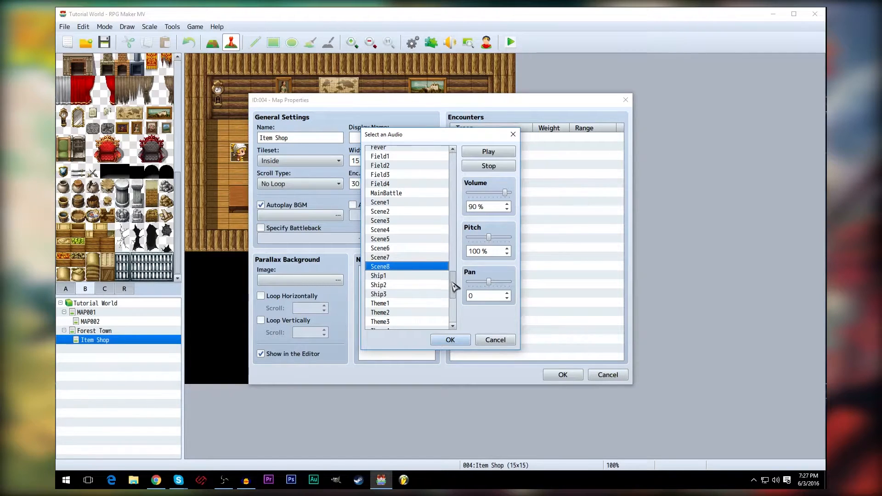
pyautogui.scroll(-4, 455, 287)
pyautogui.click(388, 206)
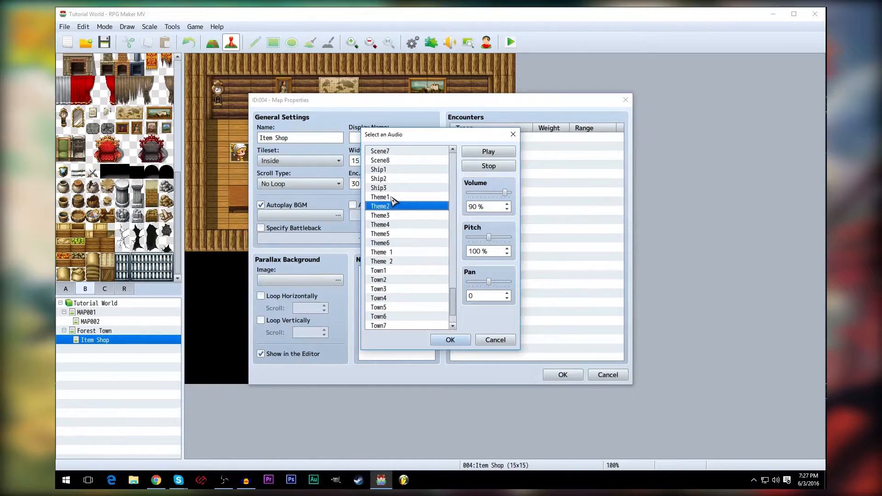
pyautogui.click(393, 198)
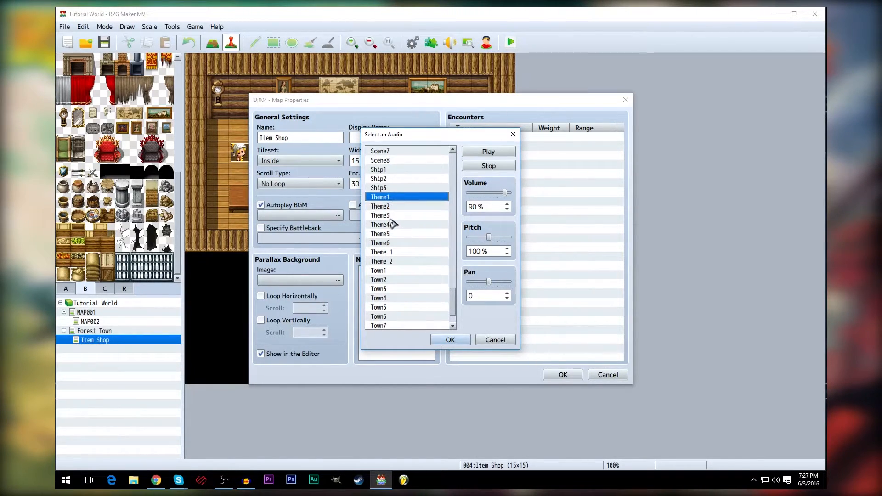
pyautogui.click(391, 217)
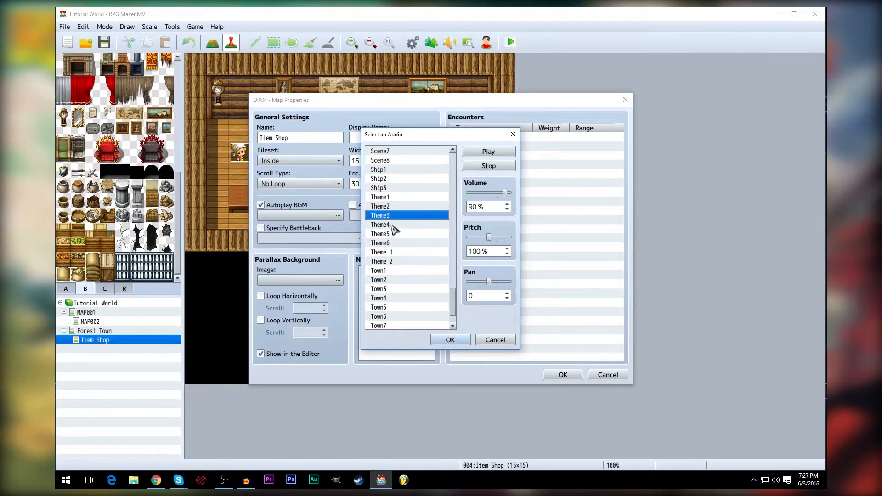
pyautogui.click(392, 226)
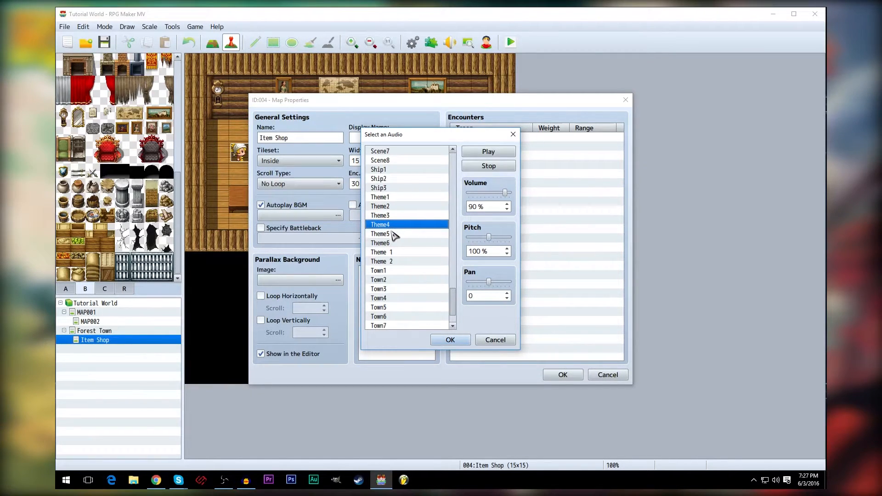
pyautogui.click(393, 235)
pyautogui.click(391, 243)
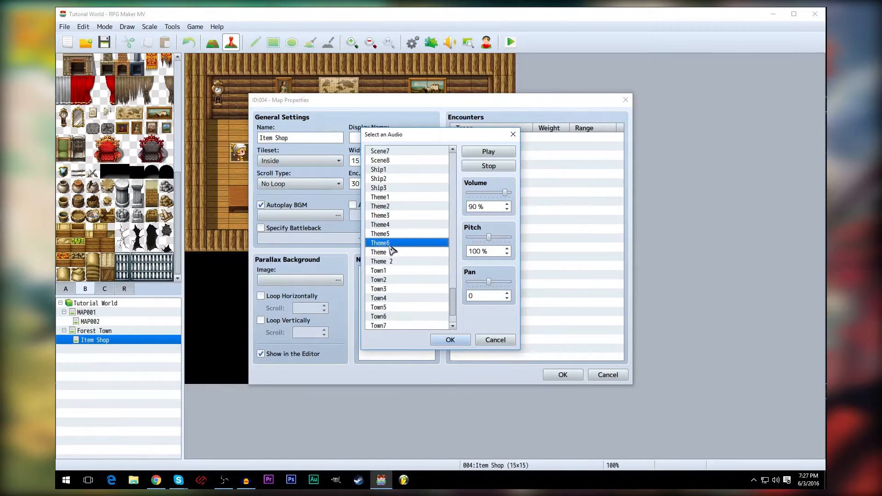
pyautogui.click(394, 253)
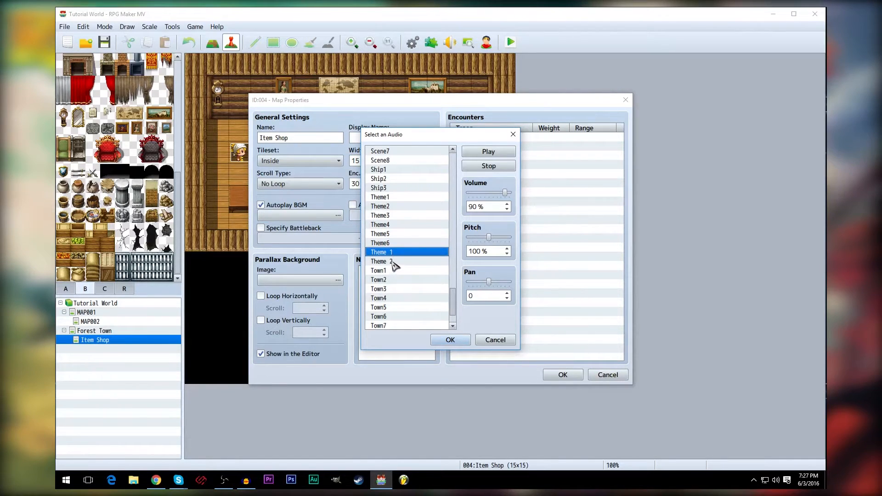
pyautogui.click(392, 262)
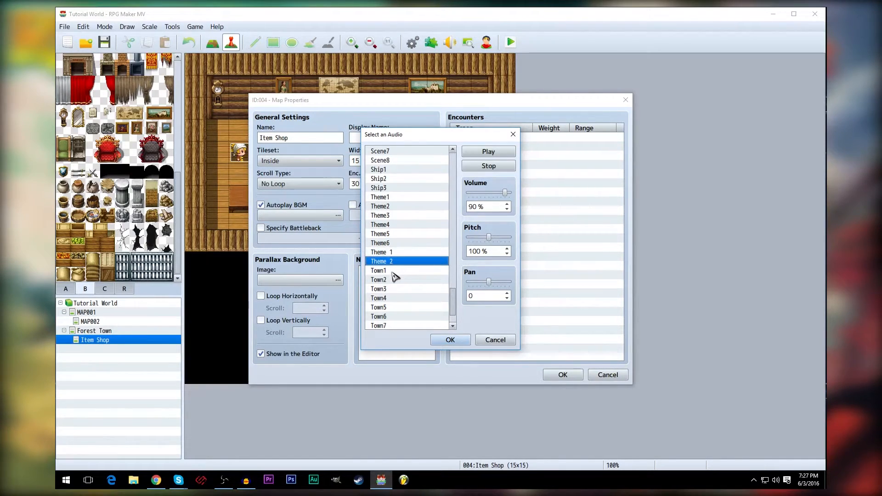
pyautogui.click(393, 272)
pyautogui.click(391, 280)
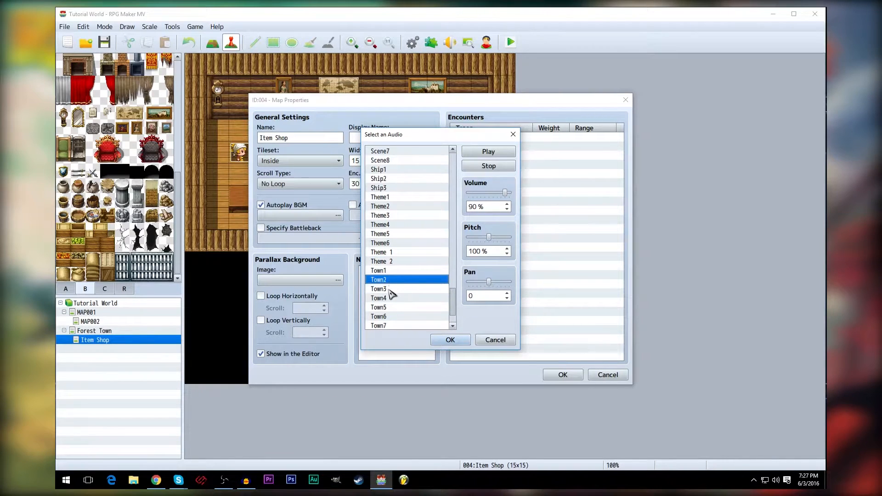
pyautogui.click(390, 290)
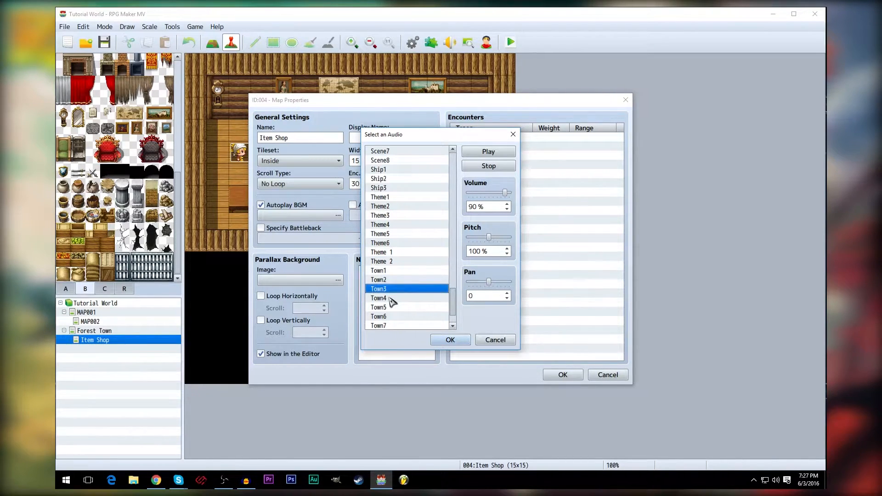
pyautogui.click(391, 298)
pyautogui.click(392, 307)
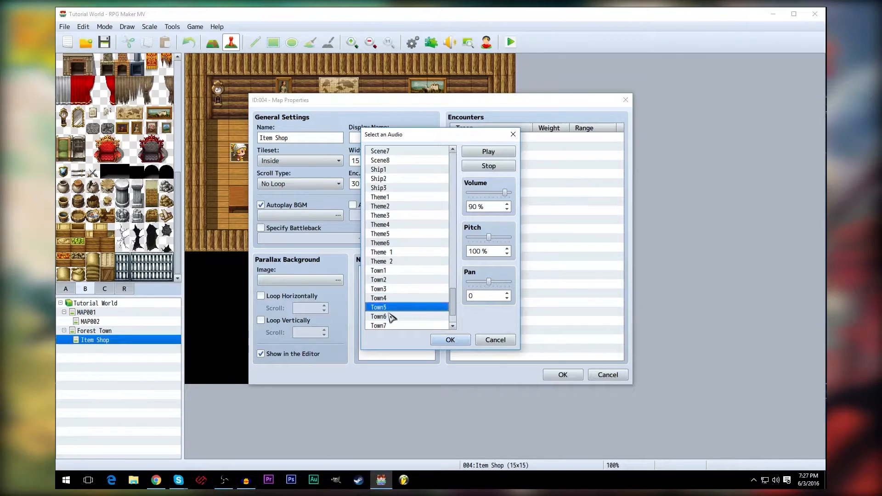
pyautogui.scroll(-1, 452, 321)
pyautogui.click(381, 280)
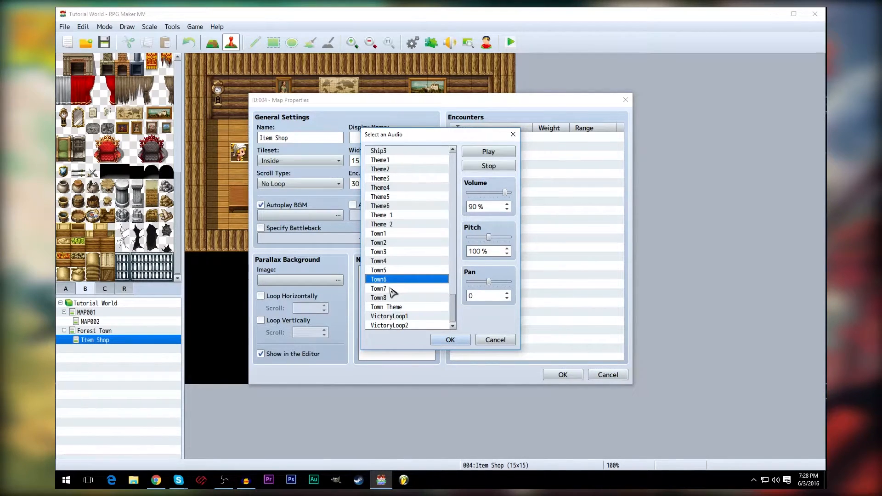
pyautogui.click(392, 288)
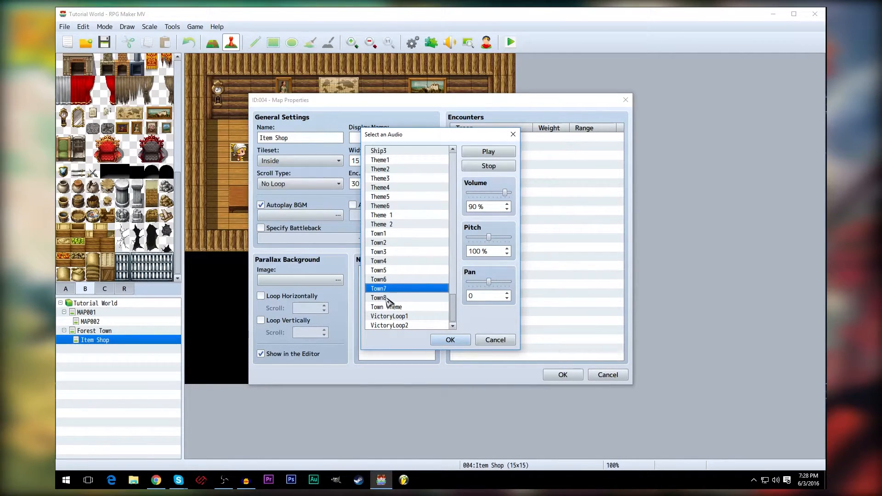
# - Preview the Town8 track, set it as the Item Shop map's autoplay background music and apply the map properties
pyautogui.click(388, 299)
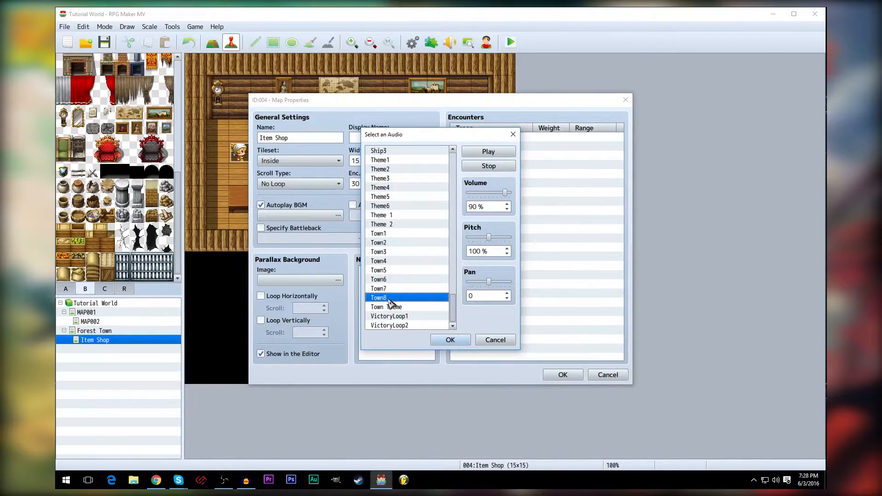
pyautogui.click(488, 153)
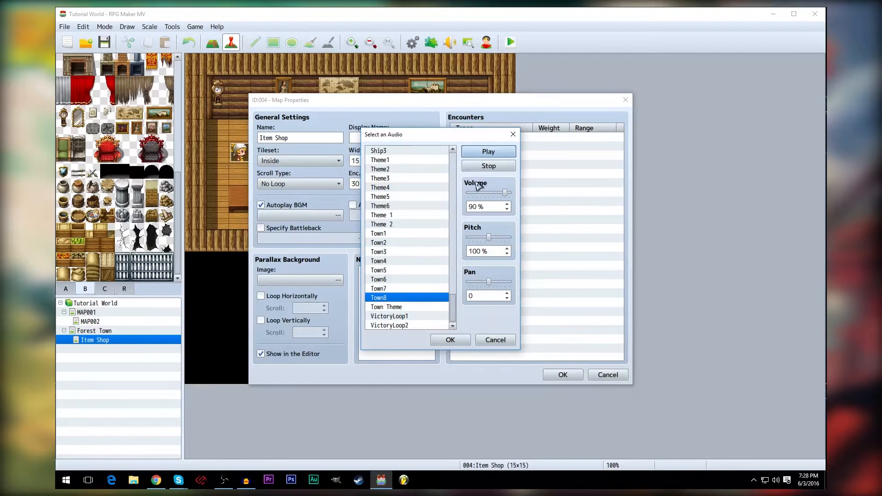
pyautogui.click(451, 340)
pyautogui.click(562, 375)
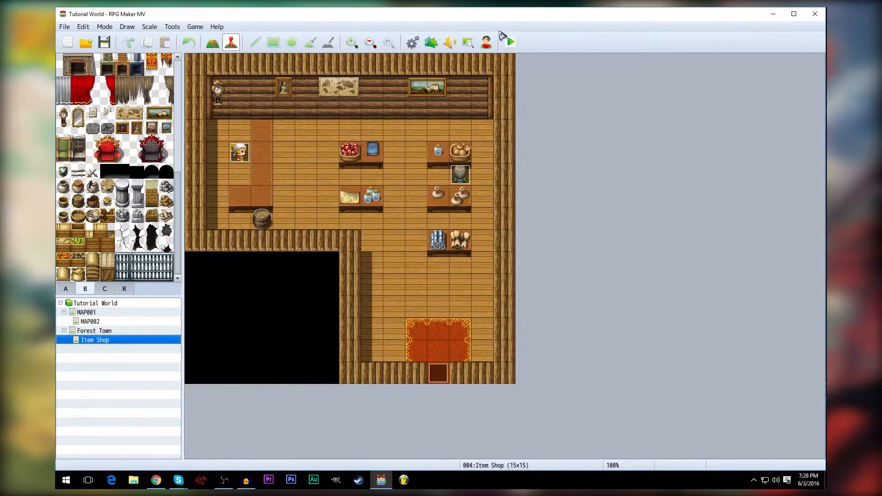
# - Launch a playtest of the project and start a new game from the title screen
pyautogui.click(510, 42)
pyautogui.click(402, 265)
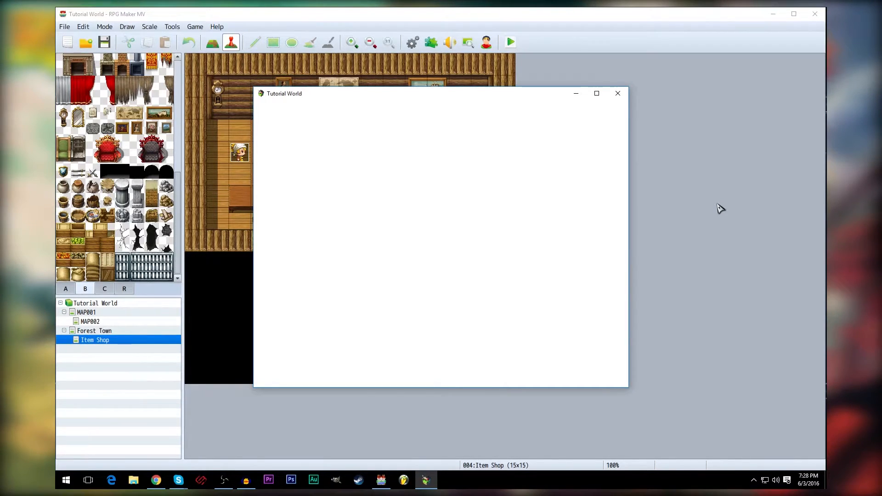
pyautogui.press('Down')
pyautogui.press('Up')
pyautogui.press('Return')
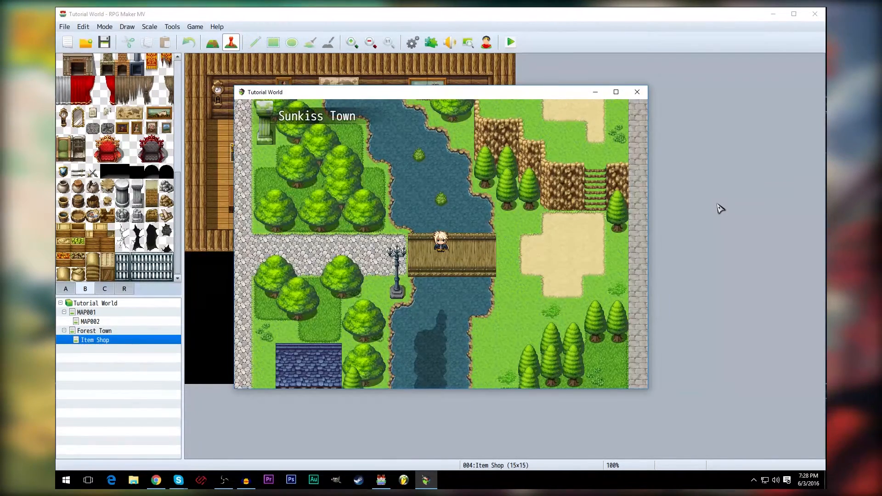
# - Walk the character from the bridge through Sunkiss Town and enter the item shop building south of the crossroads
pyautogui.press('Left')
pyautogui.press('Up')
pyautogui.press('Left')
pyautogui.press('Down')
pyautogui.press('Down')
pyautogui.press('Left')
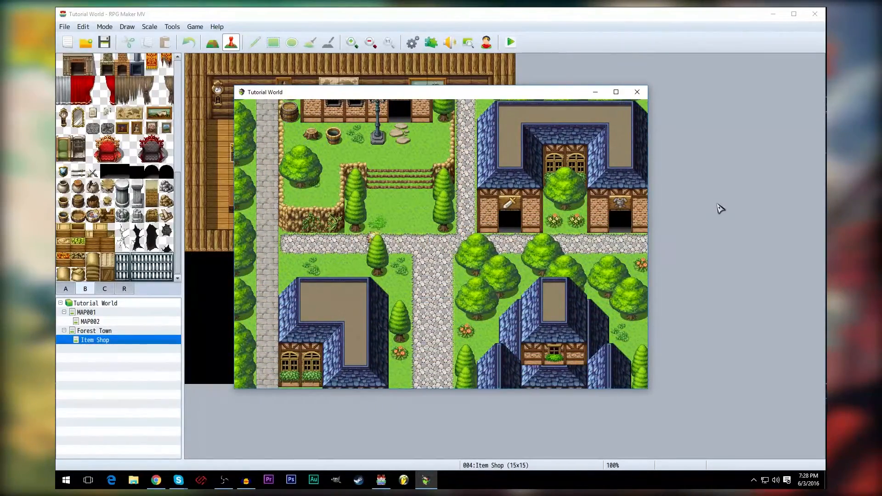
pyautogui.press('Right')
pyautogui.press('Down')
pyautogui.press('Left')
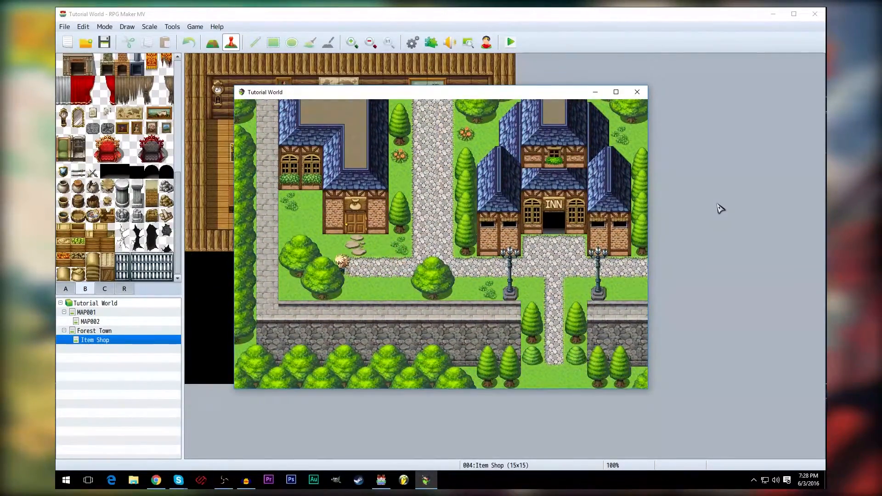
pyautogui.press('Up')
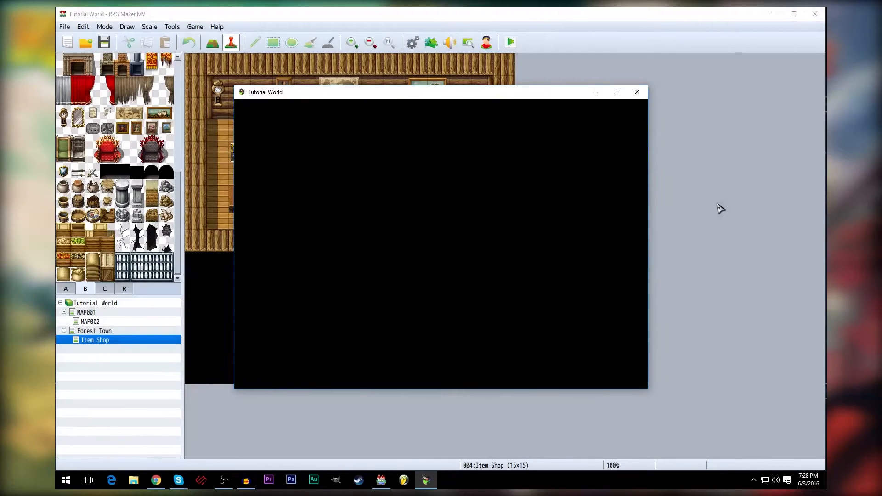
# - Walk up to the customer standing between the shelves in the item shop and go through his dialogue
pyautogui.press('Up')
pyautogui.press('Left')
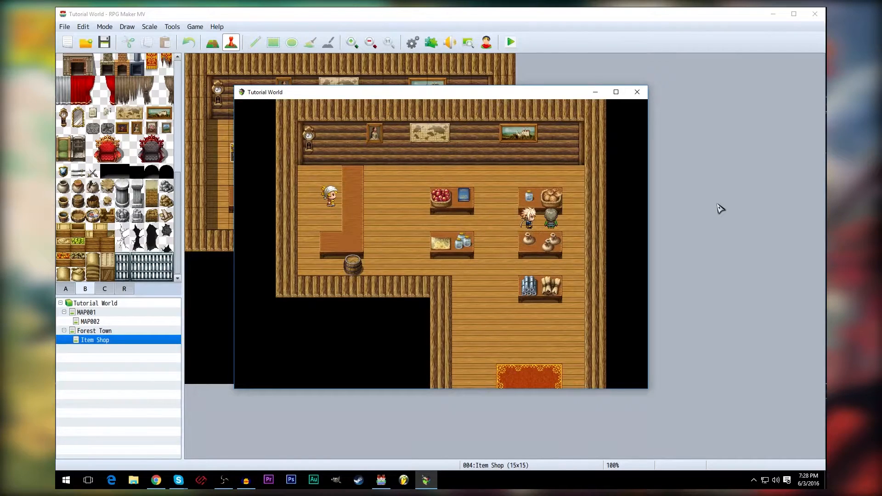
pyautogui.press('Escape')
pyautogui.press('Escape')
pyautogui.press('Return')
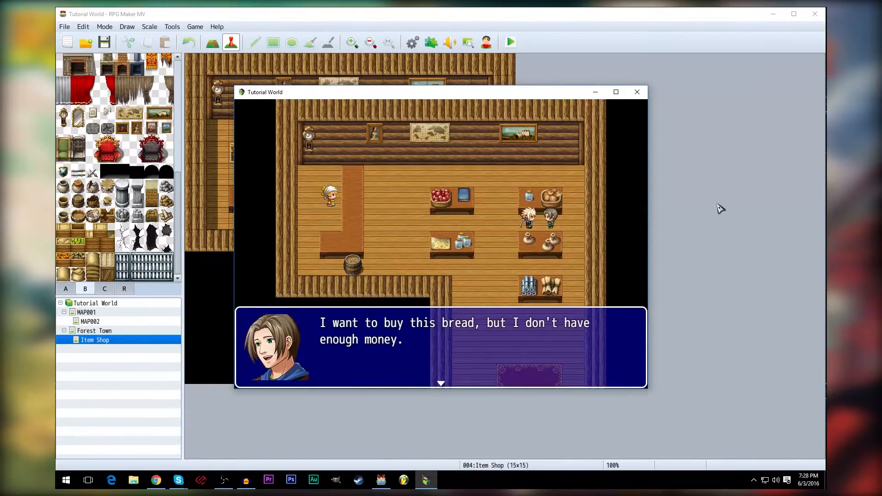
pyautogui.press('Return')
# - Walk to the counter and talk to the shopkeeper to open the shop screen
pyautogui.press('Left')
pyautogui.press('Up')
pyautogui.press('Left')
pyautogui.press('Return')
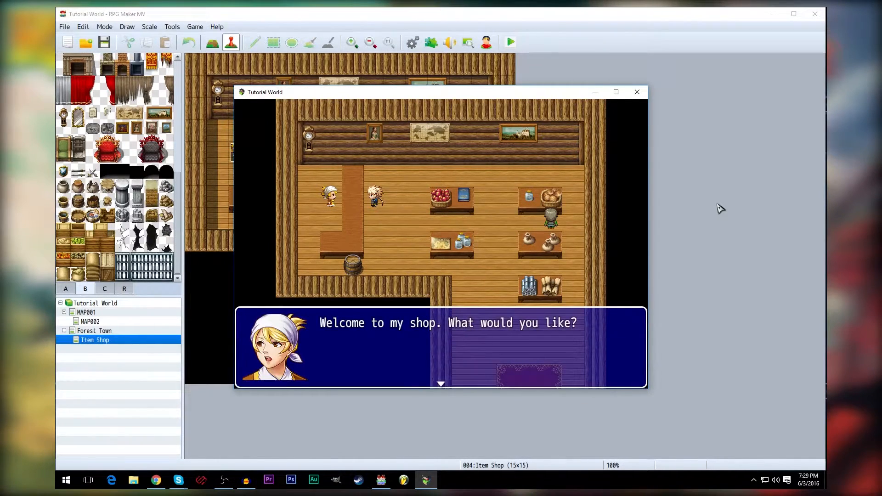
pyautogui.press('Return')
# - Browse the items offered under the shop's Buy option
pyautogui.press('Return')
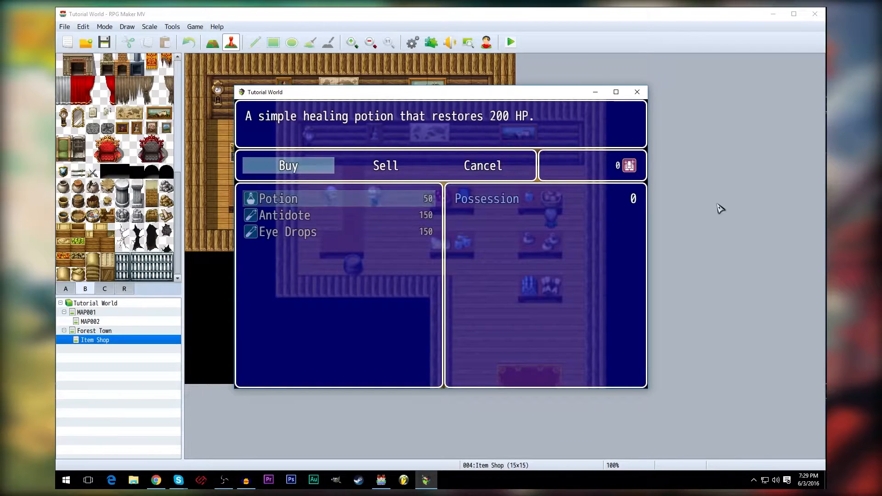
pyautogui.press('Down')
pyautogui.press('Up')
pyautogui.press('Up')
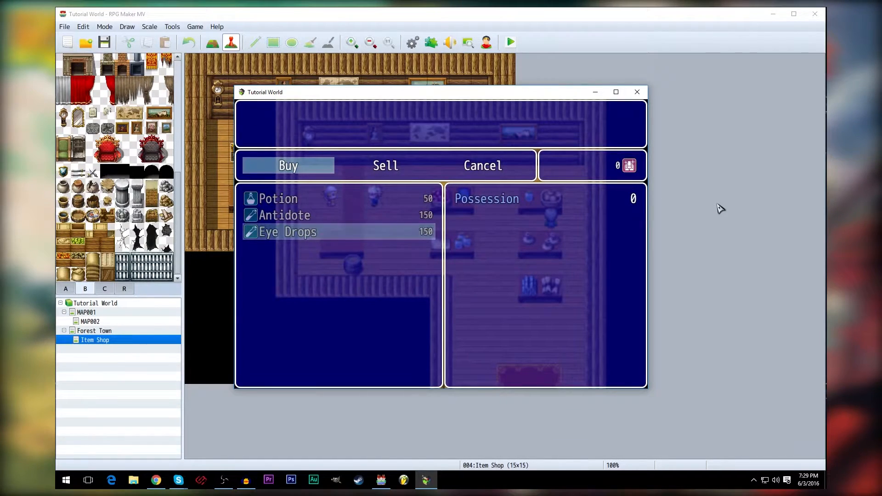
# - Check the categories under the shop's Sell option and leave the shop screen
pyautogui.press('Escape')
pyautogui.press('Right')
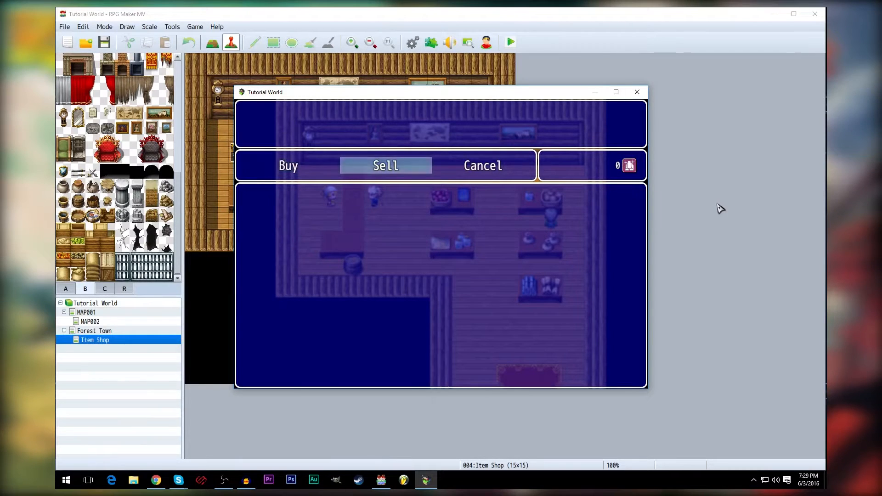
pyautogui.press('Return')
pyautogui.press('Right')
pyautogui.press('Right')
pyautogui.press('Right')
pyautogui.press('Right')
pyautogui.press('Right')
pyautogui.press('Left')
pyautogui.press('Left')
pyautogui.press('Left')
pyautogui.press('Left')
pyautogui.press('Escape')
pyautogui.press('Escape')
pyautogui.press('Return')
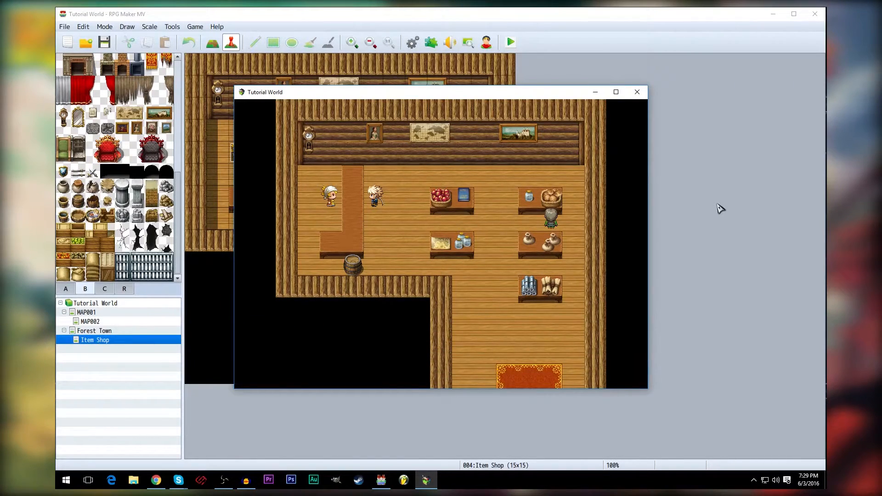
# - End the playtest and open the Forest Town map in the editor
pyautogui.click(637, 92)
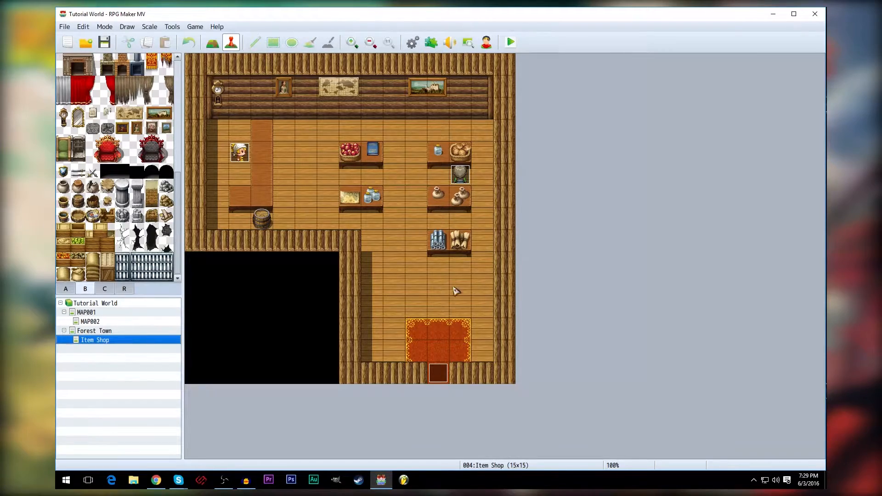
pyautogui.click(102, 331)
pyautogui.click(102, 341)
pyautogui.click(102, 331)
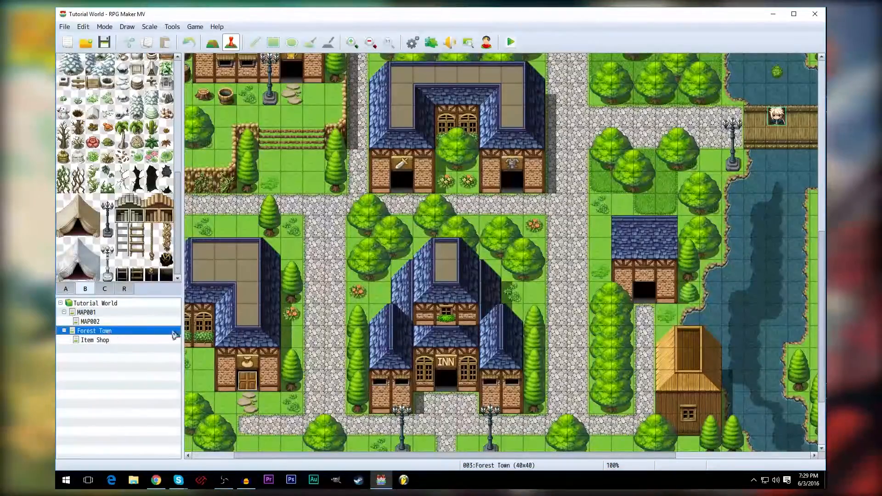
# - Edit the item shop door event so its first page requires item #0075, and apply the condition
pyautogui.scroll(-1, 310, 255)
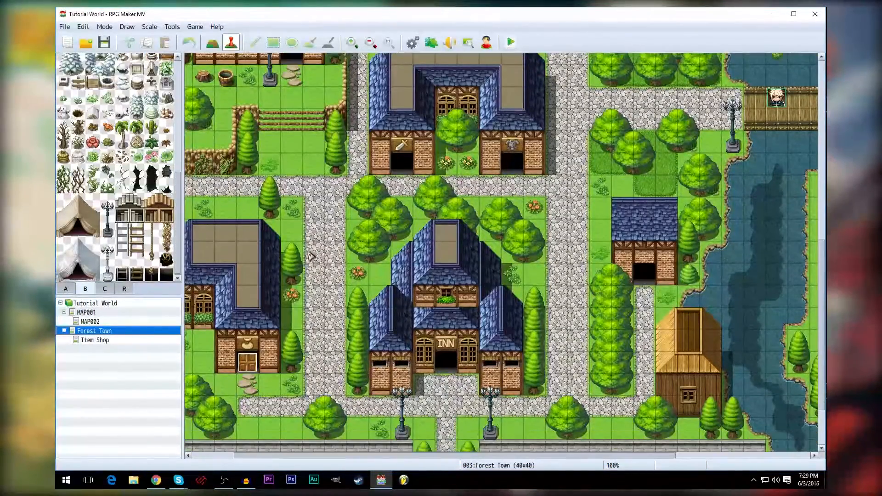
pyautogui.rightClick(248, 363)
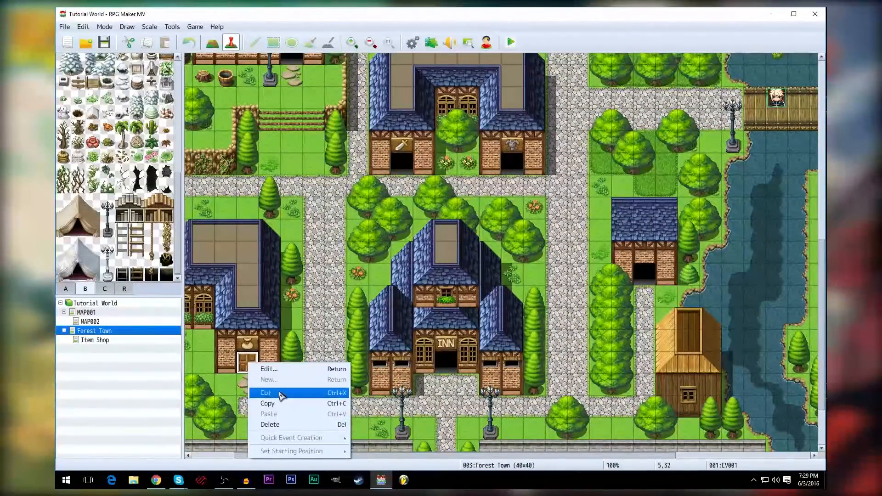
pyautogui.click(280, 373)
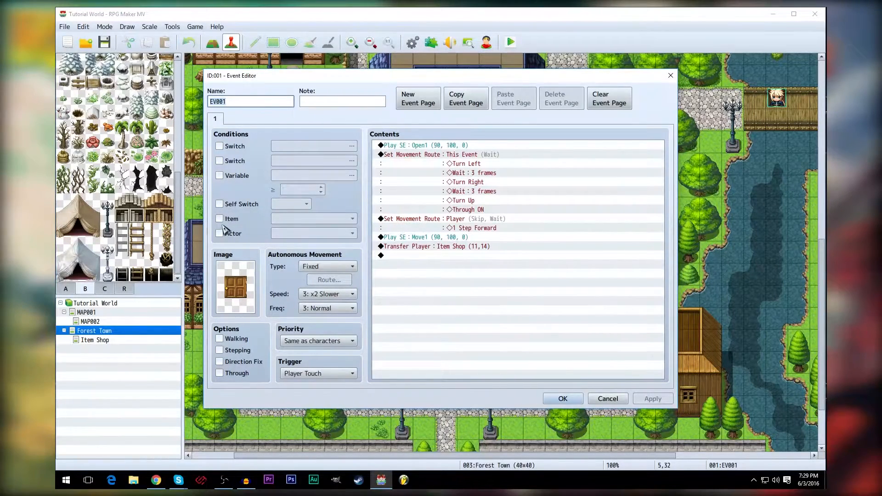
pyautogui.click(219, 219)
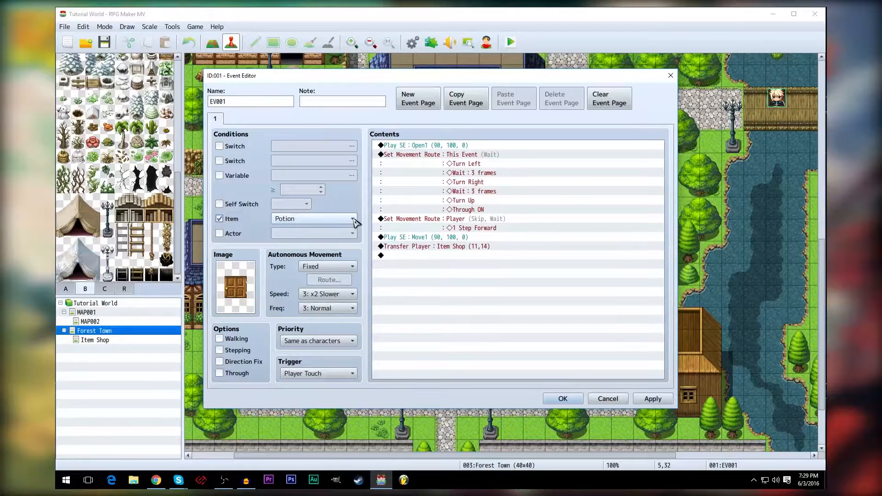
pyautogui.click(353, 219)
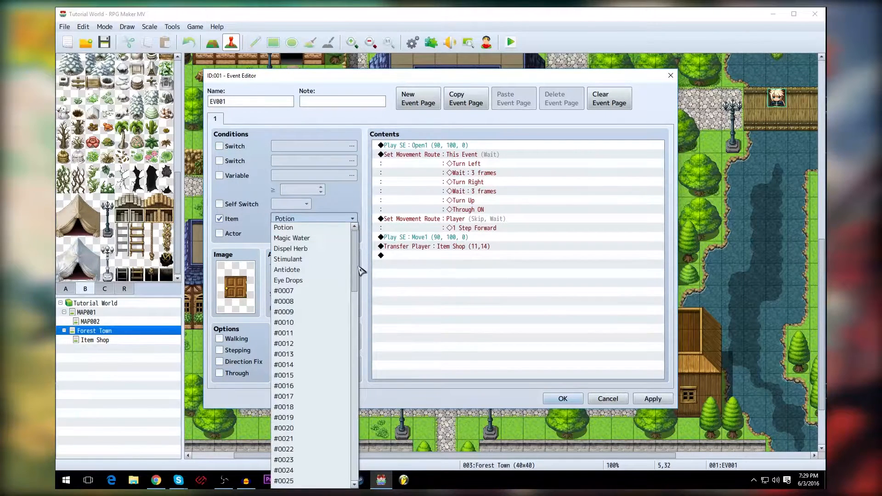
pyautogui.moveTo(354, 285); pyautogui.dragTo(344, 459)
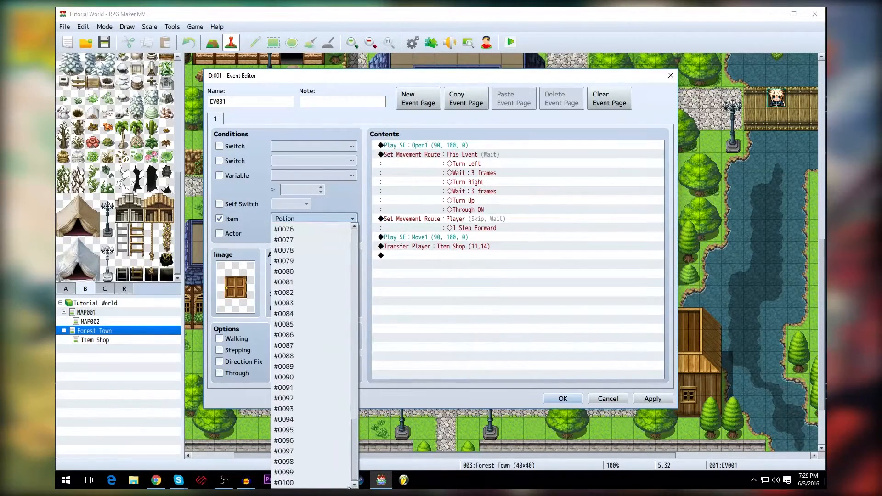
pyautogui.scroll(3, 335, 364)
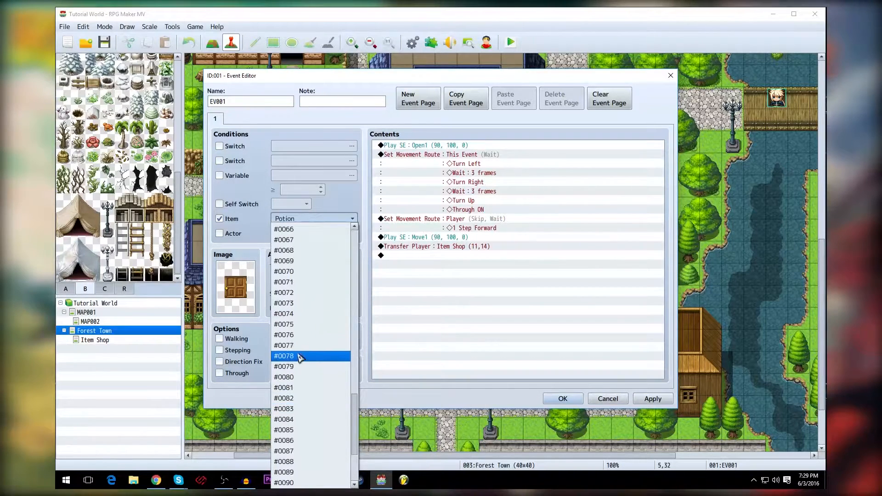
pyautogui.click(293, 325)
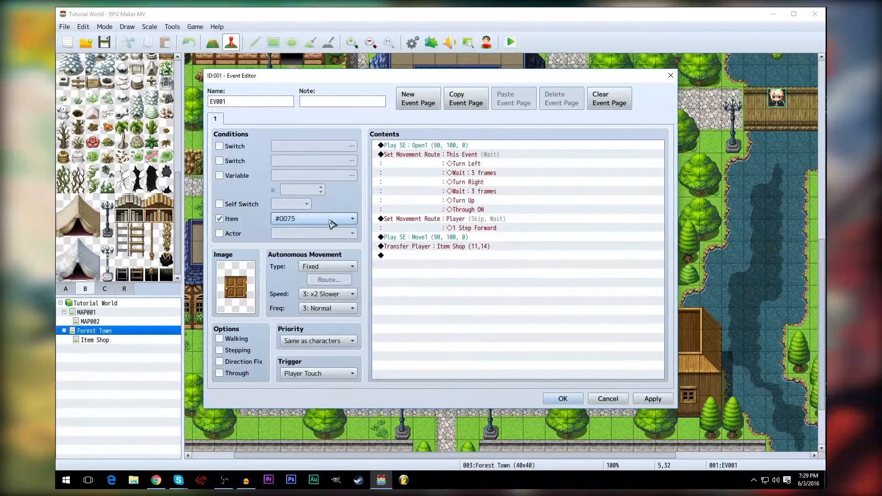
pyautogui.click(643, 400)
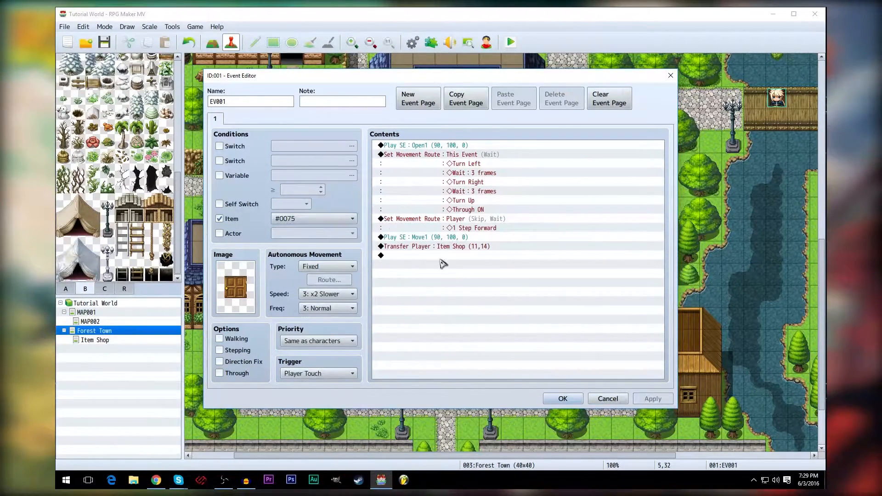
# - Add a second event page to the door and give it the closed wooden double-door image from !Door1
pyautogui.click(430, 106)
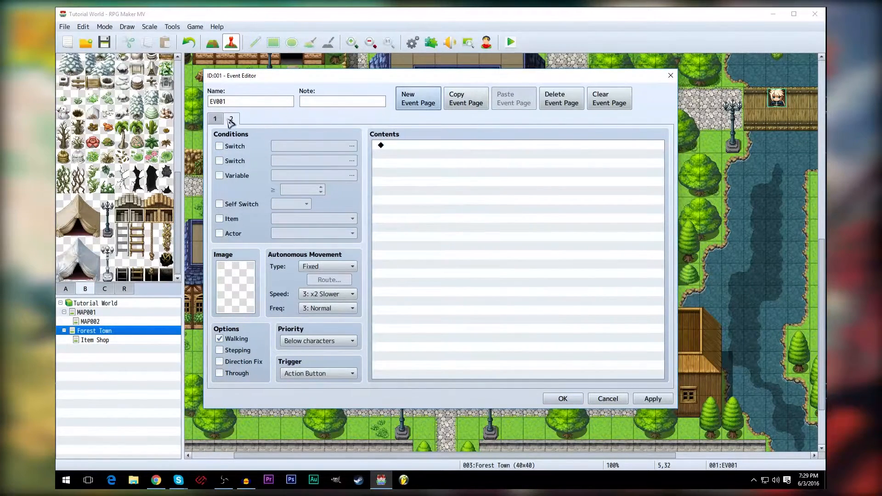
pyautogui.doubleClick(241, 301)
pyautogui.moveTo(368, 211); pyautogui.dragTo(366, 289)
pyautogui.click(308, 251)
pyautogui.click(306, 242)
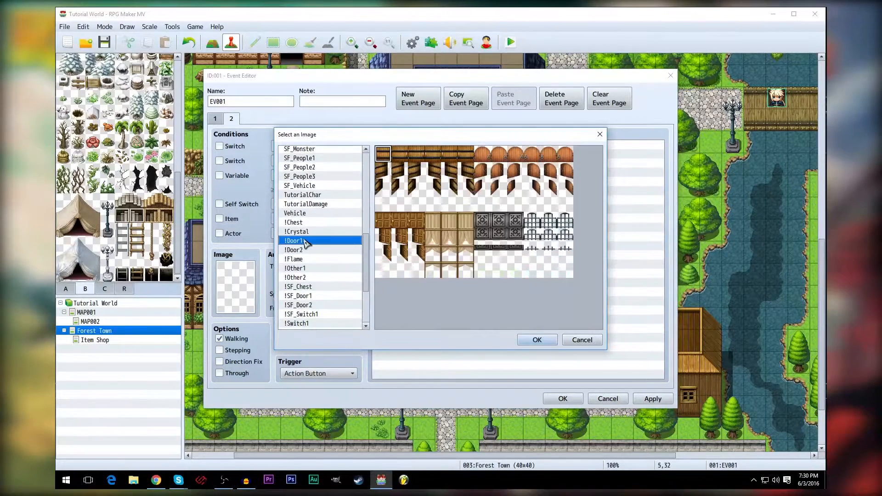
pyautogui.doubleClick(400, 226)
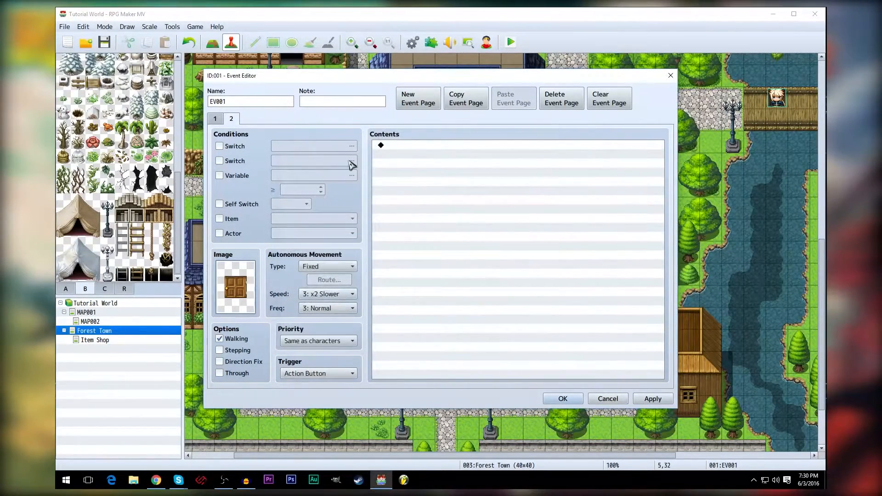
# - Add the message "It's locked." to the second page's contents, with a Dim background and Middle window position
pyautogui.doubleClick(400, 147)
pyautogui.click(449, 148)
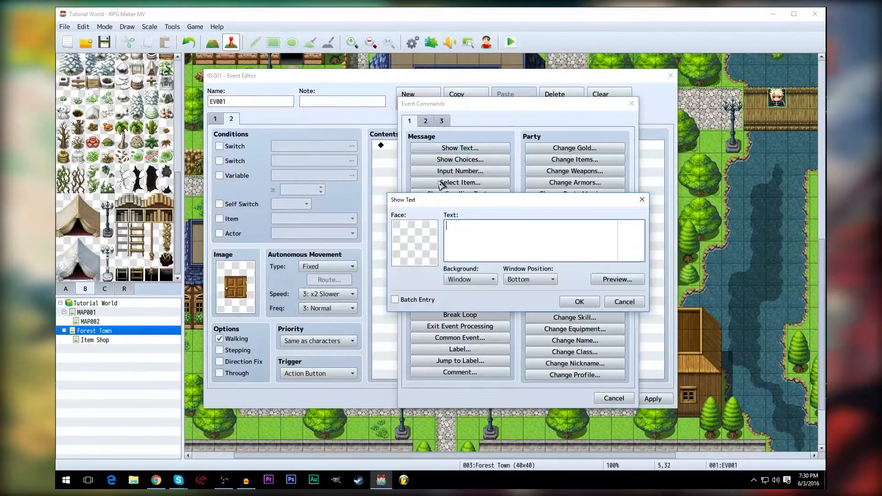
pyautogui.click(522, 281)
pyautogui.click(526, 281)
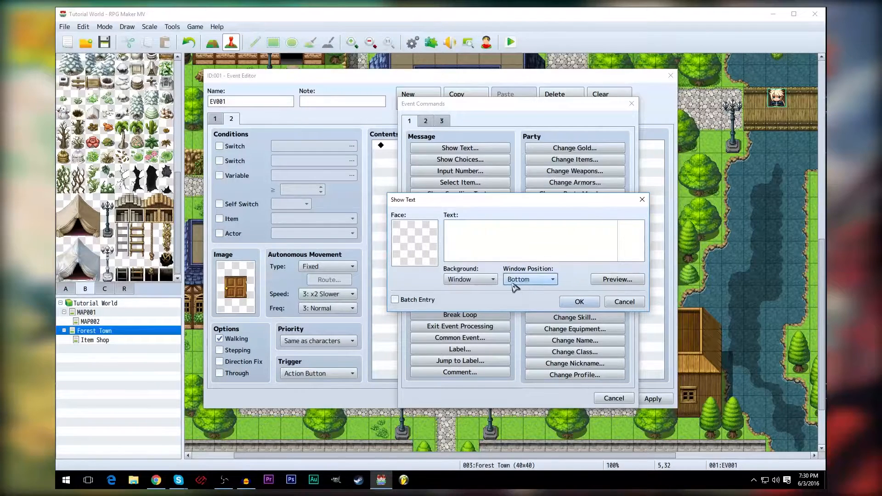
pyautogui.click(492, 280)
pyautogui.click(493, 281)
pyautogui.click(492, 280)
pyautogui.click(525, 280)
pyautogui.click(523, 302)
pyautogui.click(485, 280)
pyautogui.click(481, 305)
pyautogui.click(475, 242)
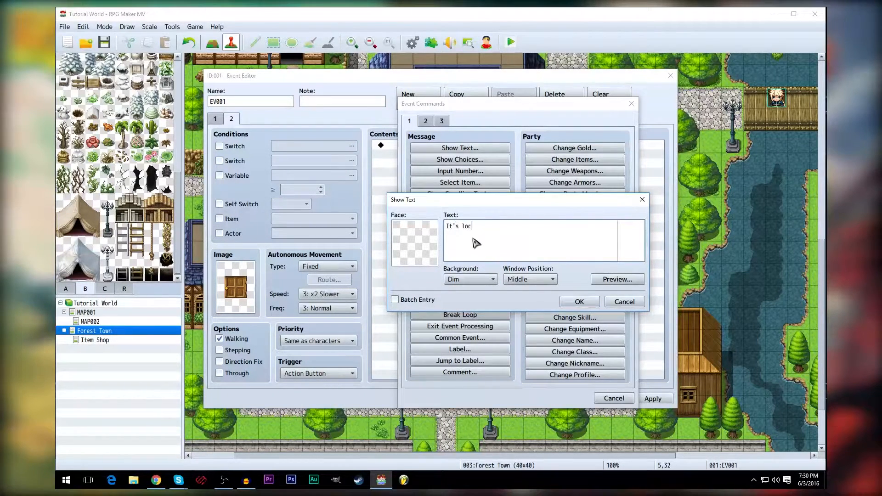
pyautogui.click(579, 302)
# - Start a Play SE command after the message and look through the Chest sound effects for a locked-door sound
pyautogui.rightClick(419, 148)
pyautogui.click(436, 152)
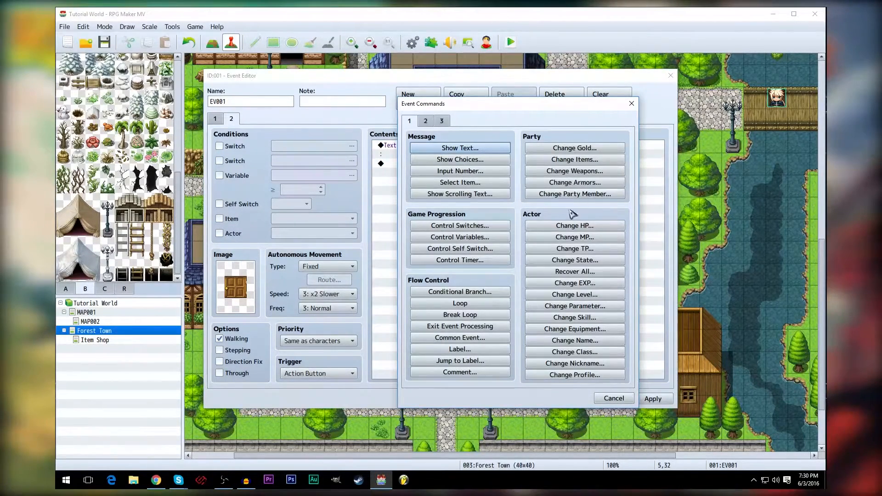
pyautogui.click(425, 121)
pyautogui.click(441, 121)
pyautogui.click(425, 120)
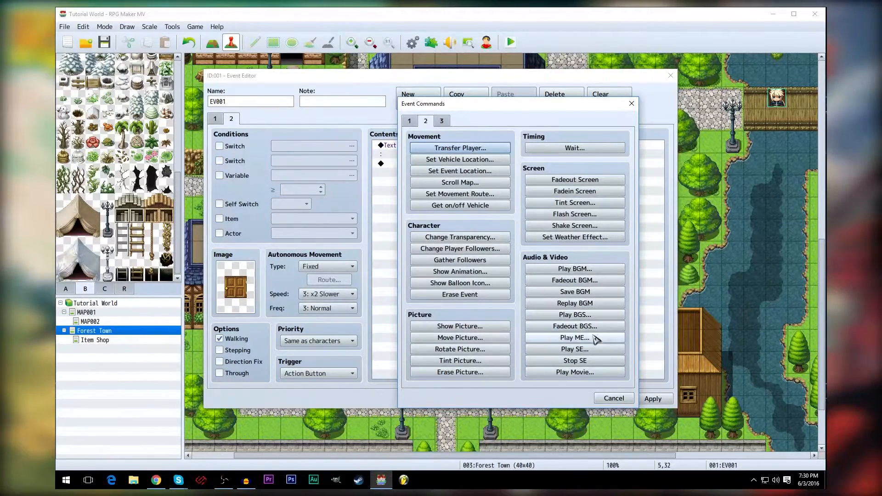
pyautogui.click(572, 349)
pyautogui.moveTo(527, 172); pyautogui.dragTo(528, 197)
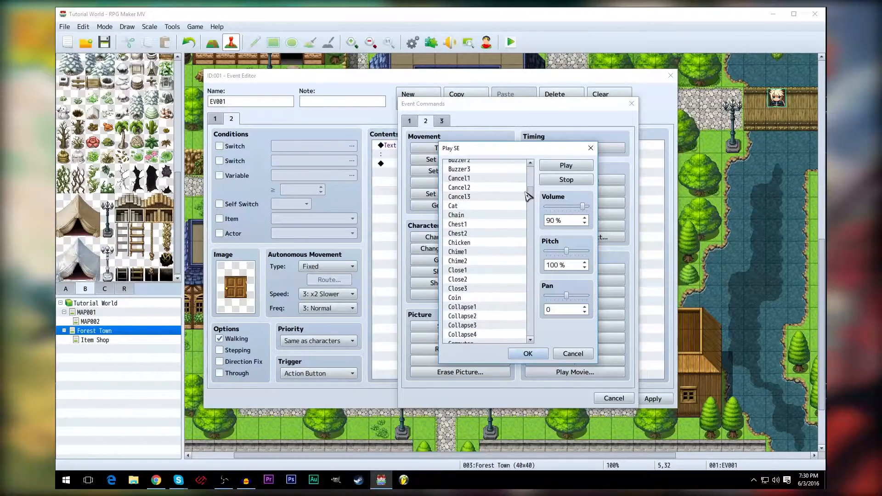
pyautogui.click(480, 225)
pyautogui.click(469, 234)
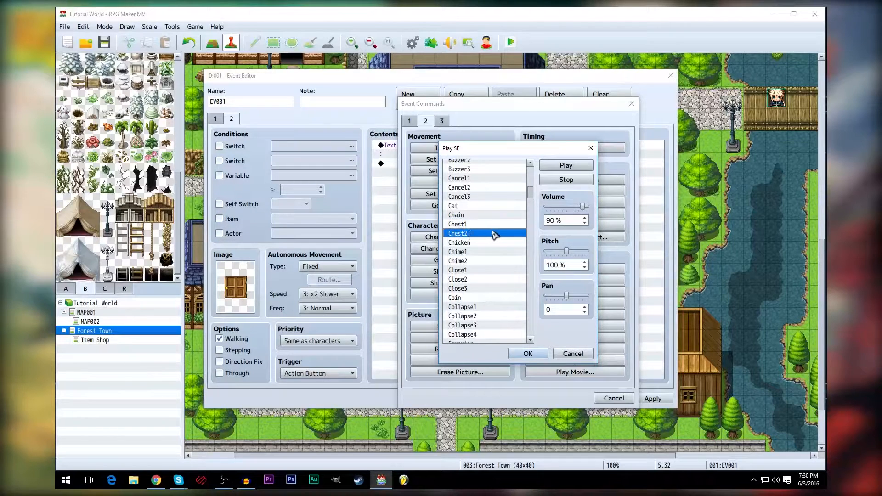
pyautogui.scroll(-4, 485, 275)
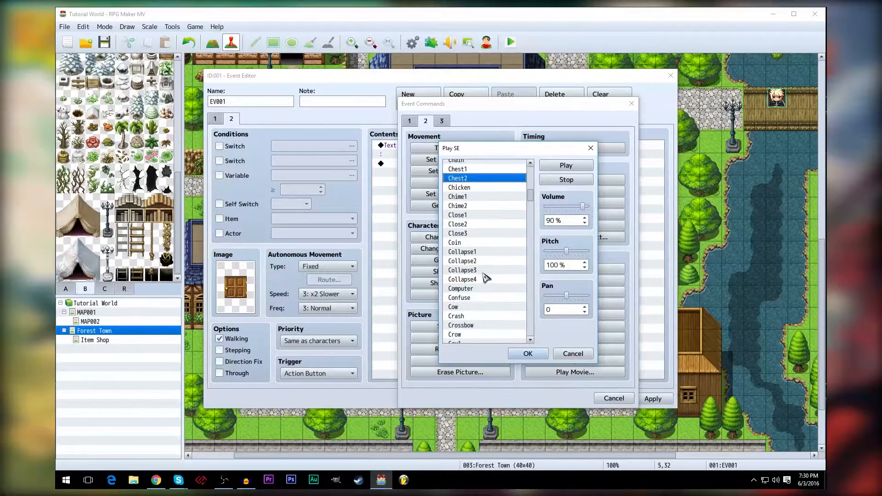
pyautogui.scroll(-5, 485, 278)
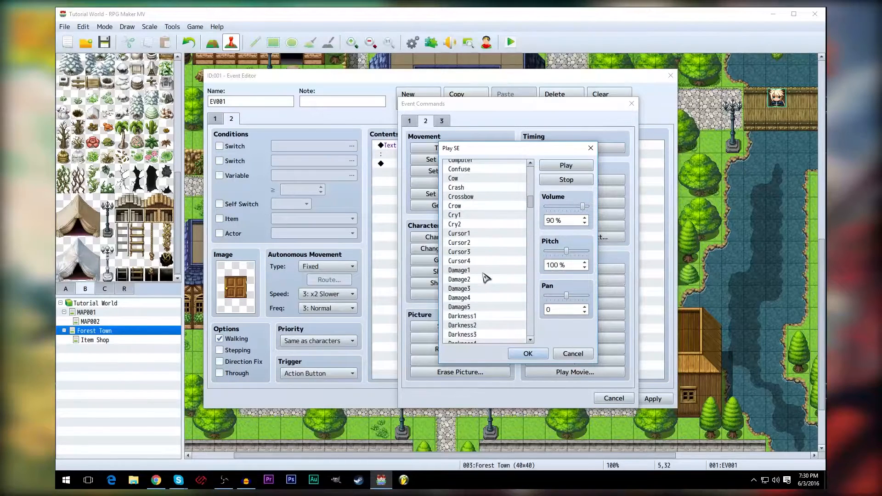
pyautogui.scroll(-6, 483, 277)
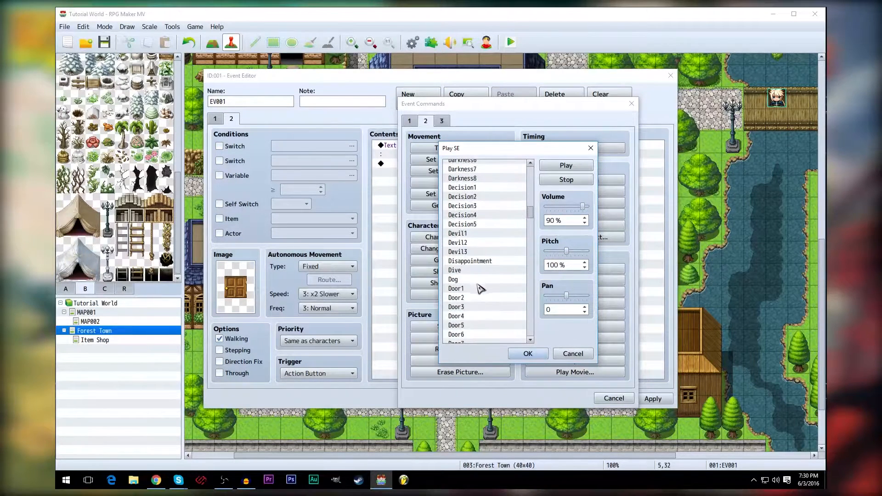
# - Check the Door1 to Door8 sound effects for a suitable locked-door sound
pyautogui.click(466, 289)
pyautogui.click(468, 298)
pyautogui.click(468, 307)
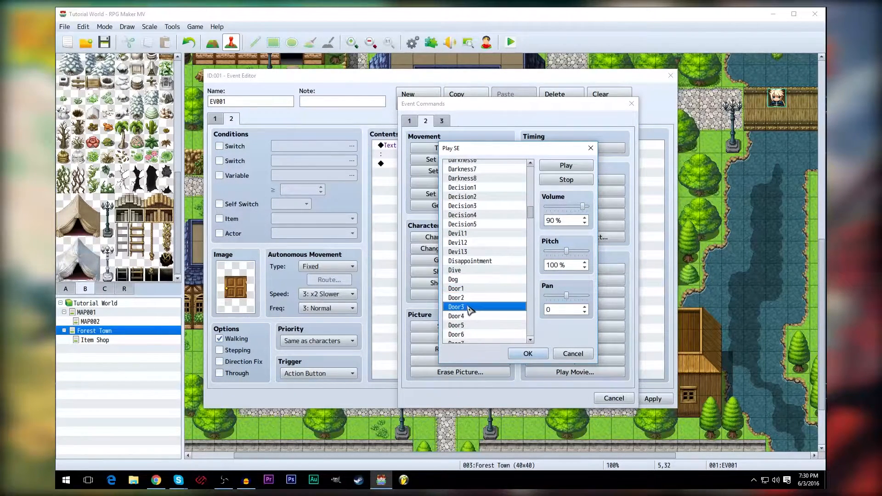
pyautogui.click(468, 316)
pyautogui.click(468, 326)
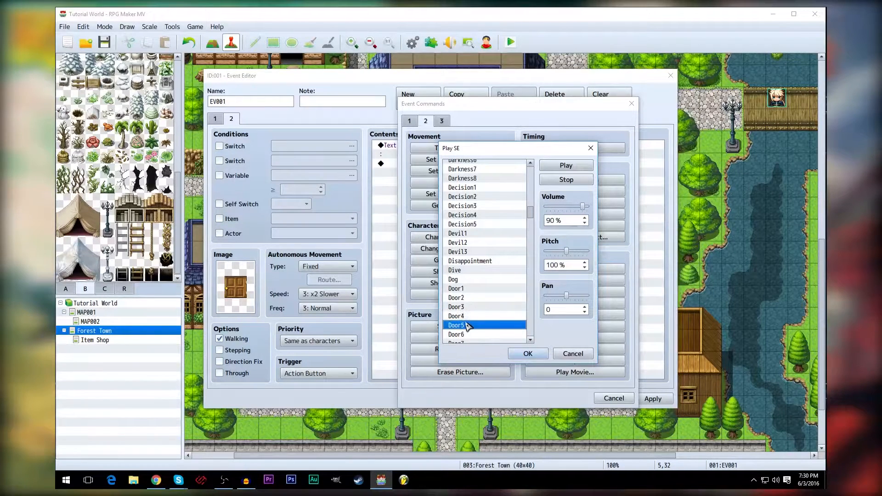
pyautogui.click(466, 336)
pyautogui.scroll(-2, 491, 312)
pyautogui.click(462, 326)
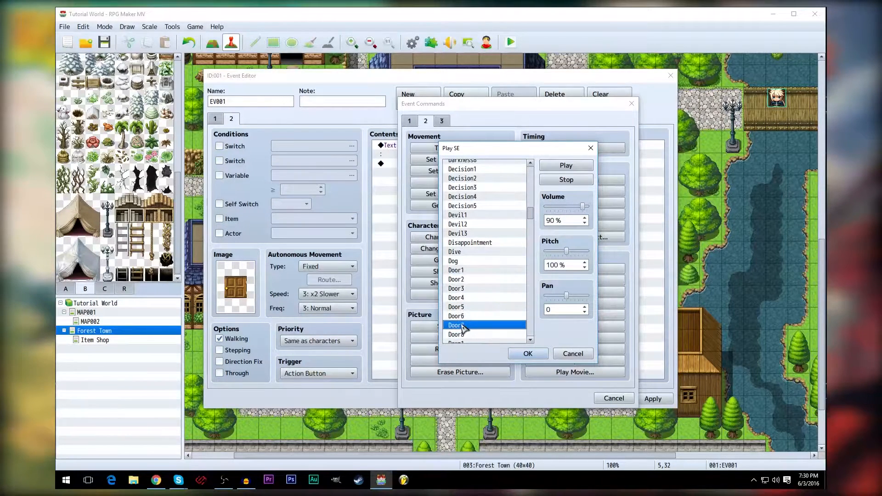
pyautogui.scroll(-2, 484, 319)
pyautogui.click(469, 317)
pyautogui.scroll(-5, 487, 320)
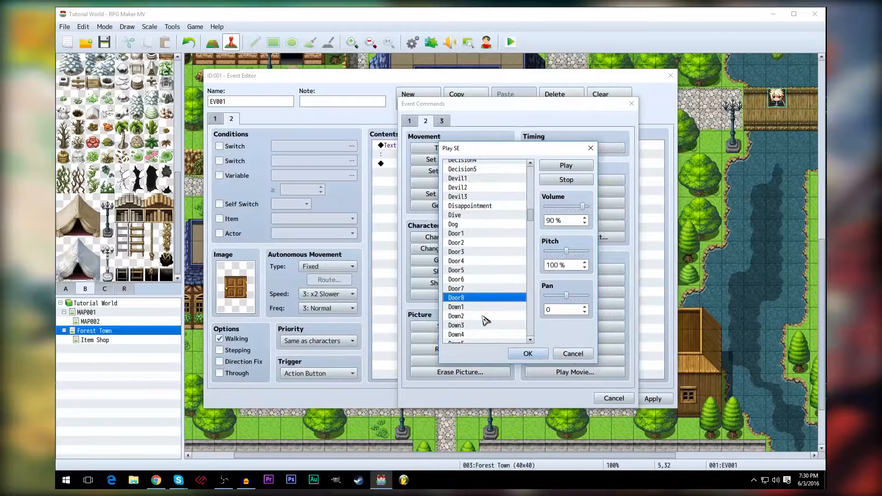
pyautogui.scroll(-2, 499, 317)
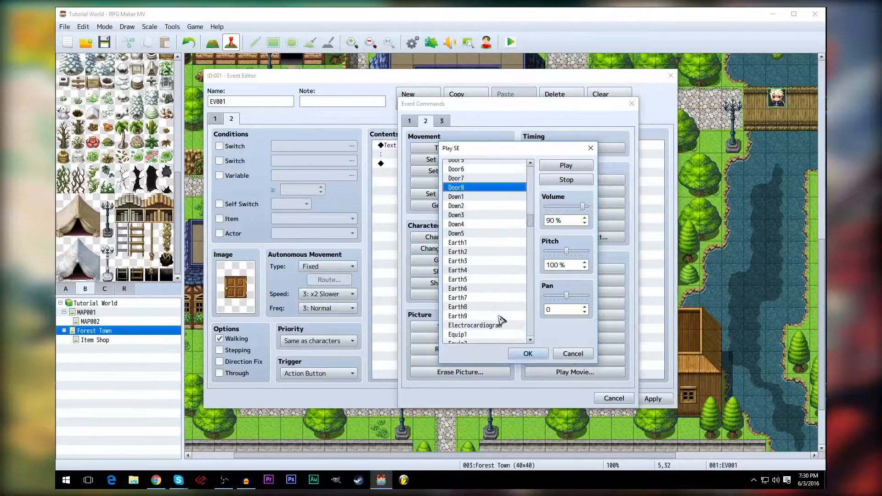
# - Check the Equip1 to Equip3 and Knock sound effects and look through the rest of the sound list
pyautogui.click(463, 280)
pyautogui.click(463, 288)
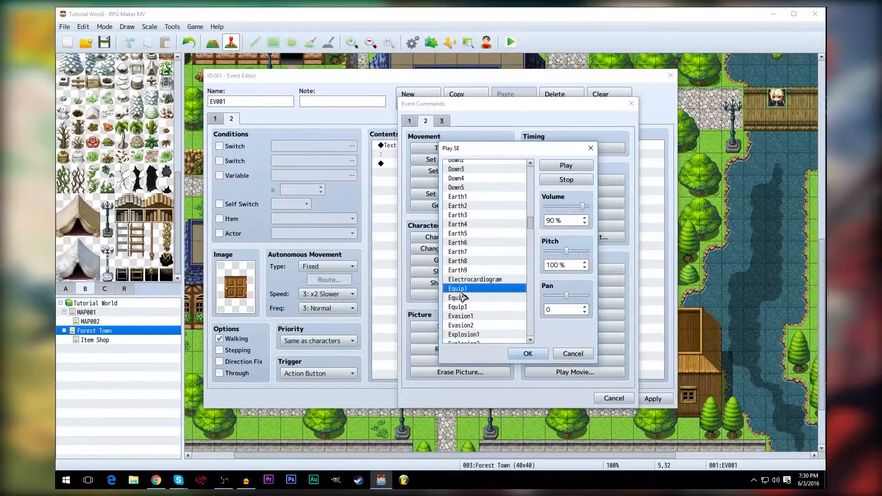
pyautogui.click(464, 299)
pyautogui.click(465, 307)
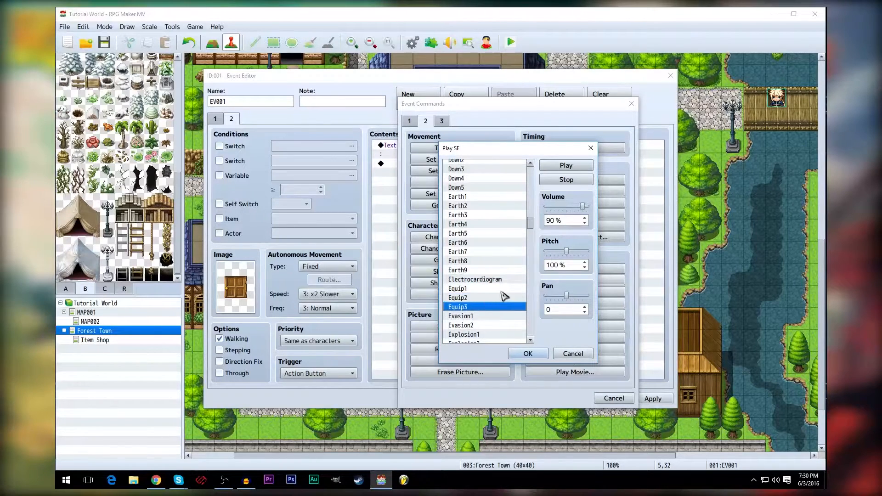
pyautogui.scroll(-5, 504, 296)
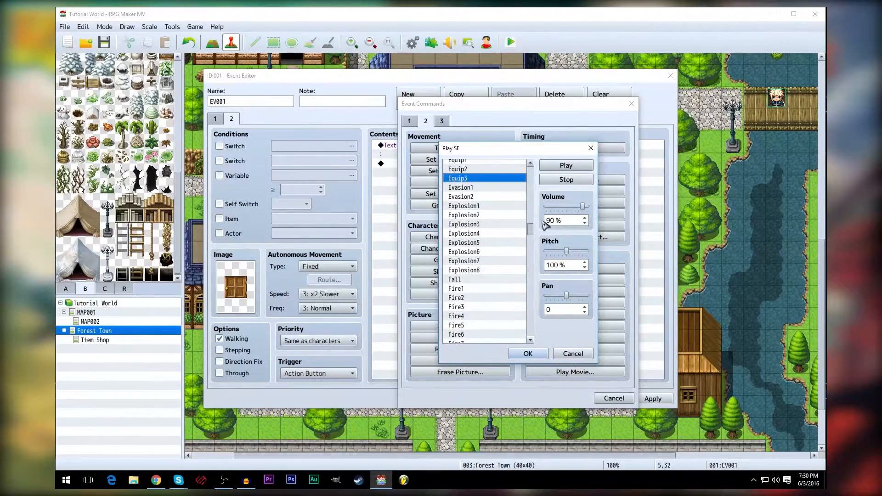
pyautogui.moveTo(531, 235); pyautogui.dragTo(525, 263)
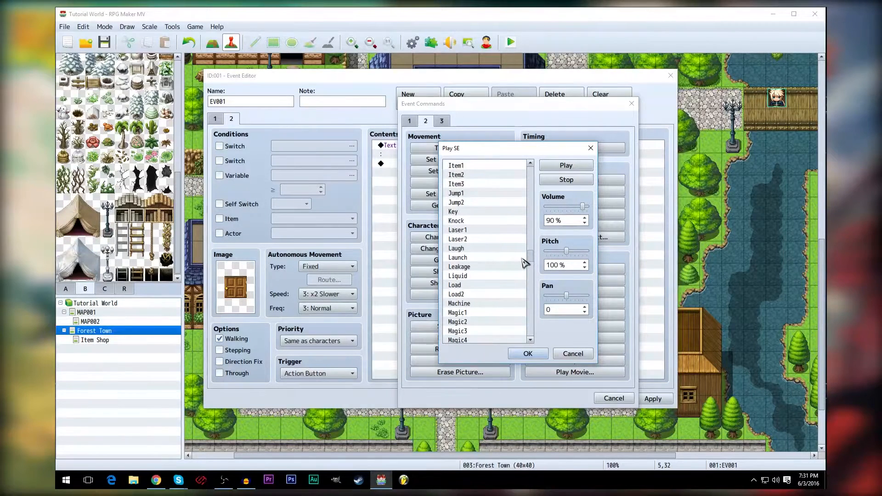
pyautogui.click(462, 221)
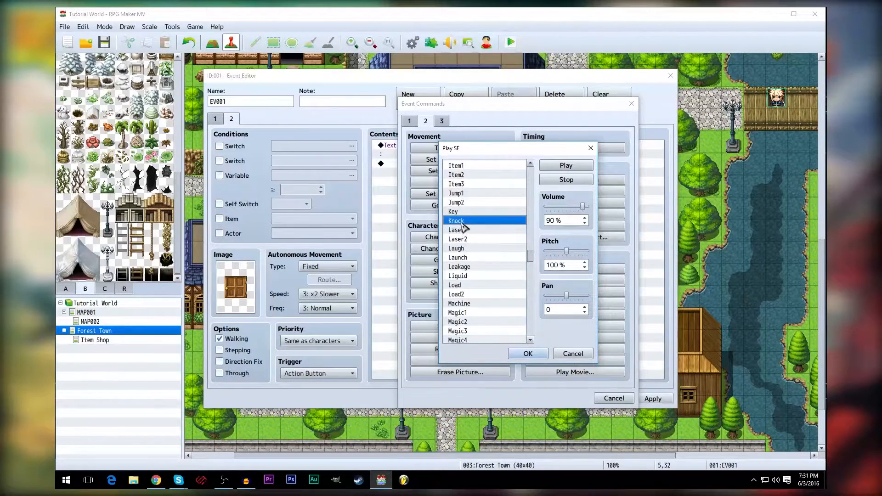
pyautogui.moveTo(528, 258); pyautogui.dragTo(531, 340)
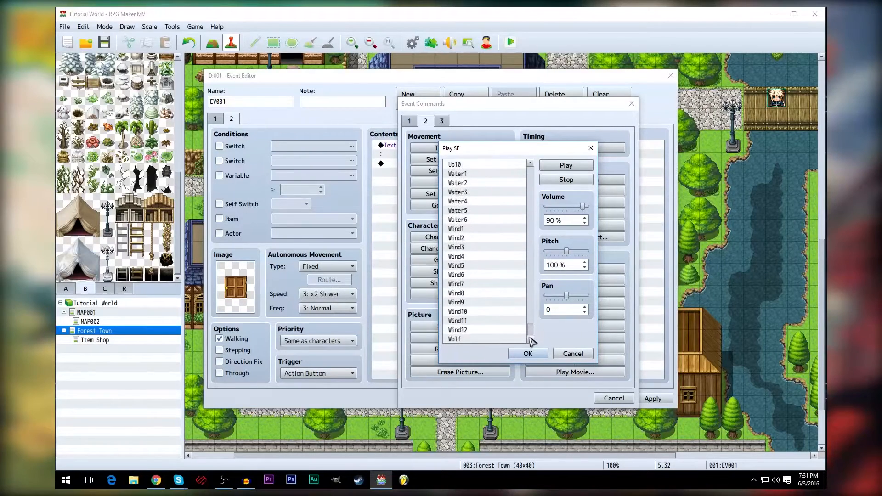
# - Leave the command selection without adding a sound effect and apply the door event's changes
pyautogui.click(590, 148)
pyautogui.click(634, 104)
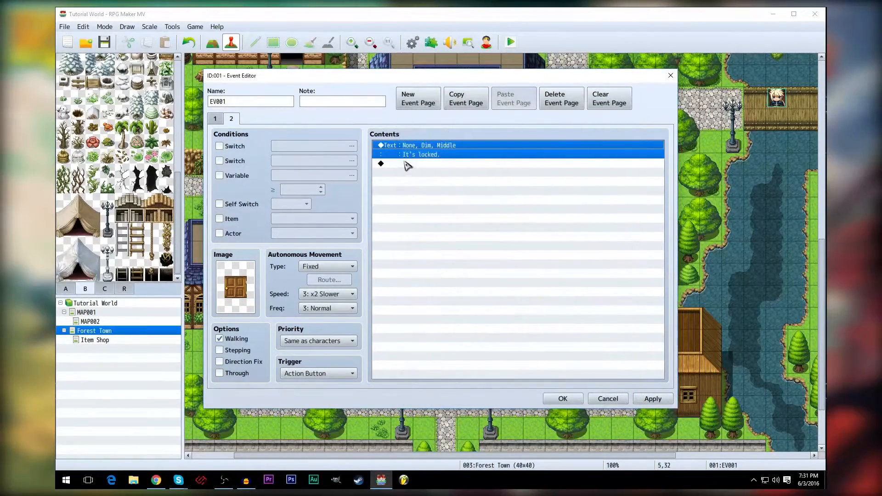
pyautogui.click(650, 399)
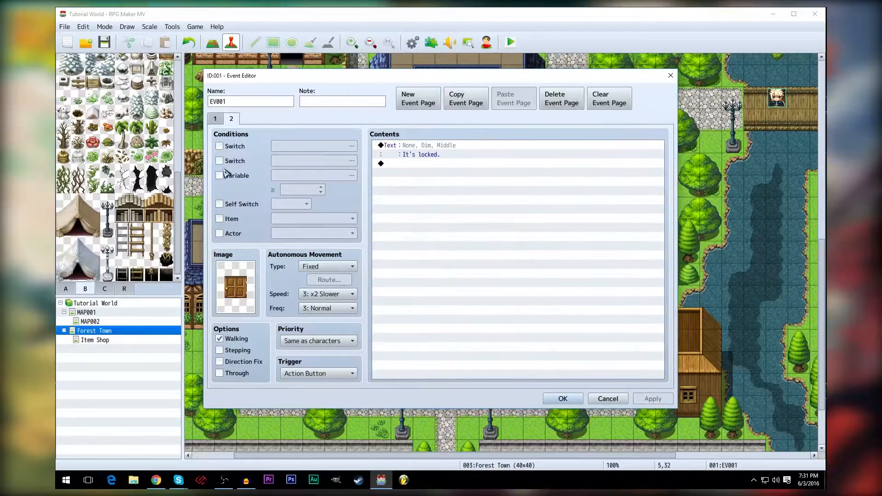
# - Review page 1 of the door event, close the event, and select item entry 0075 in the database
pyautogui.click(215, 119)
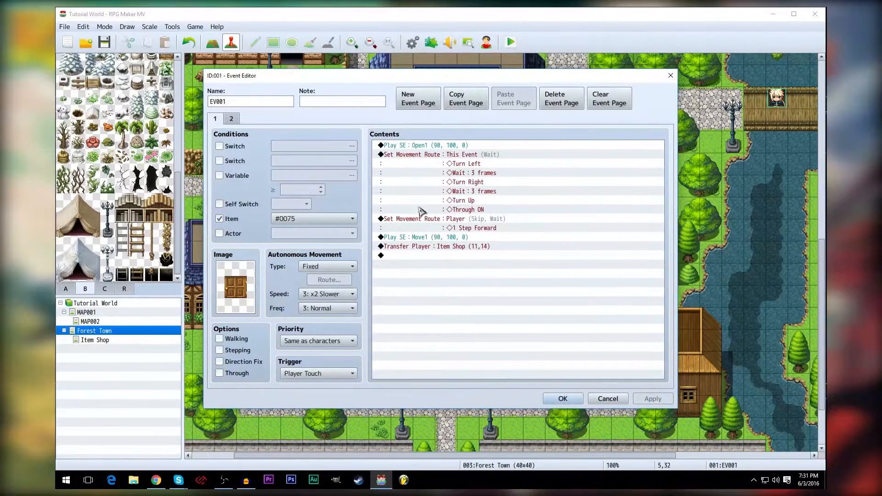
pyautogui.click(558, 399)
pyautogui.click(414, 45)
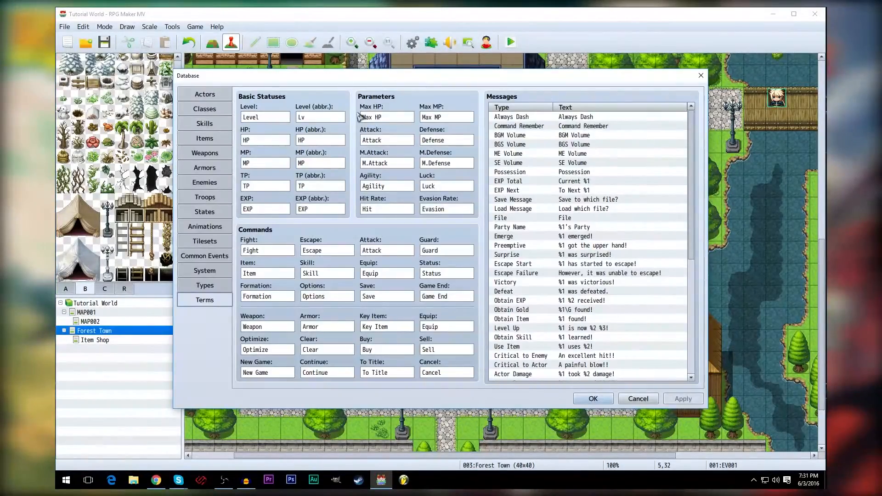
pyautogui.click(207, 138)
pyautogui.scroll(-9, 317, 255)
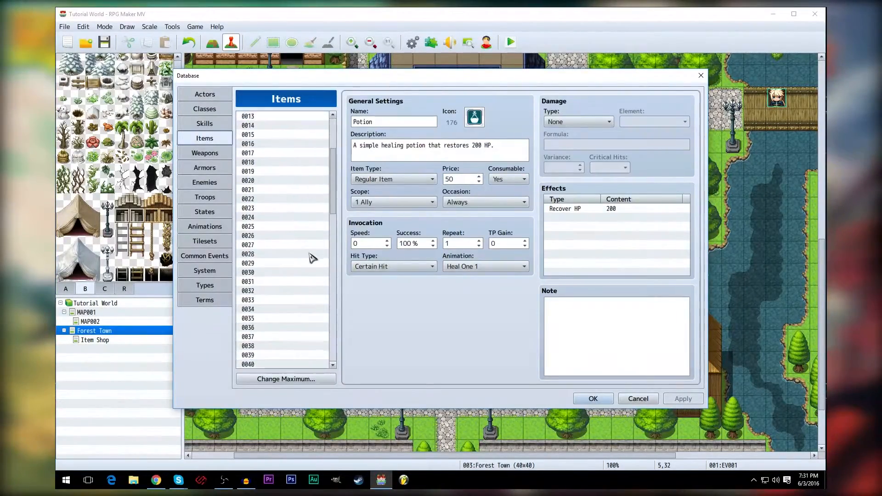
pyautogui.scroll(-10, 327, 228)
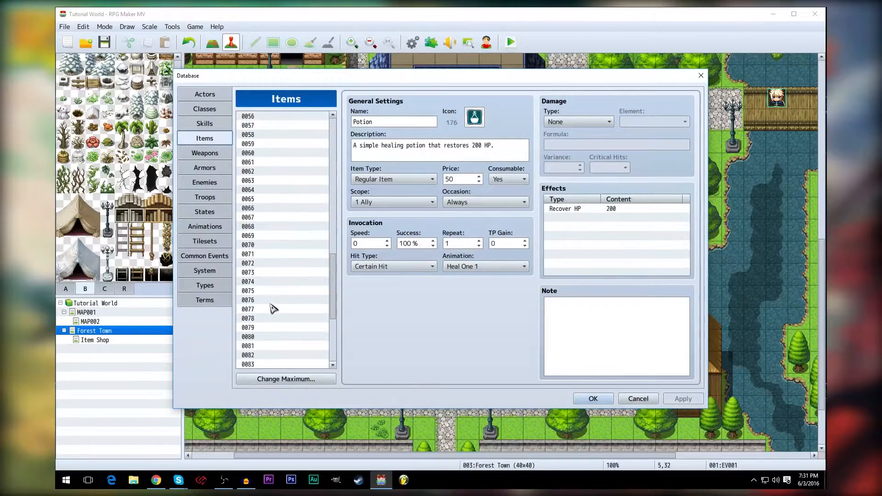
pyautogui.click(256, 291)
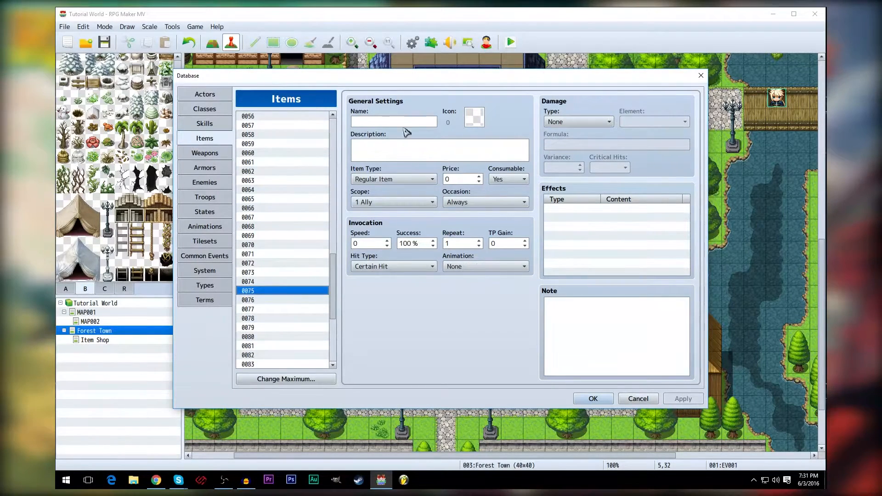
# - Assign the key icon, number 195, to item 0075
pyautogui.doubleClick(473, 120)
pyautogui.scroll(-5, 479, 168)
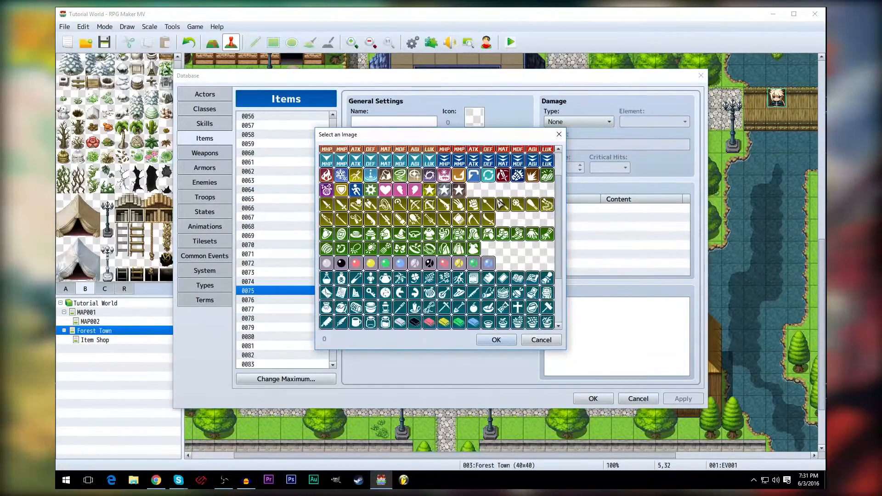
pyautogui.moveTo(558, 234); pyautogui.dragTo(558, 267)
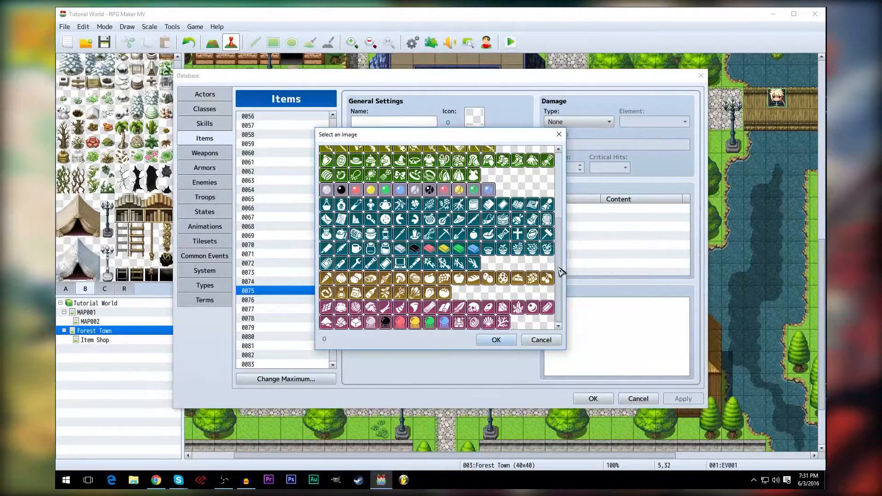
pyautogui.click(370, 220)
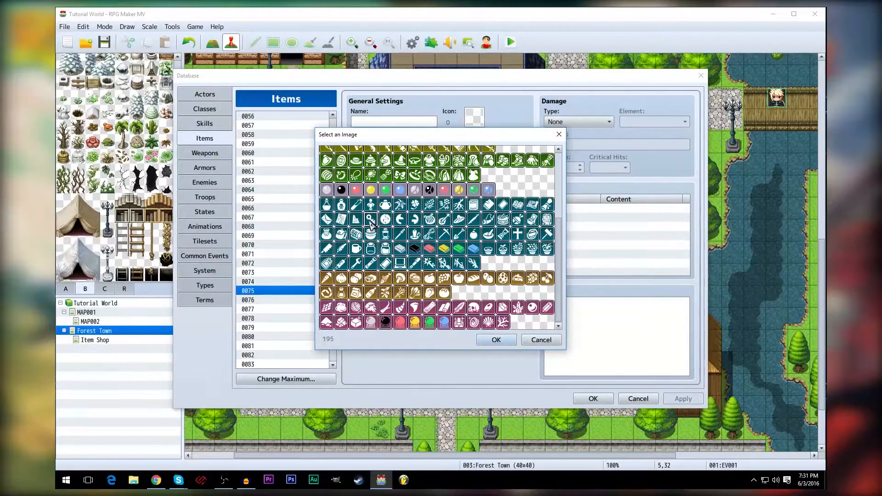
pyautogui.scroll(3, 376, 230)
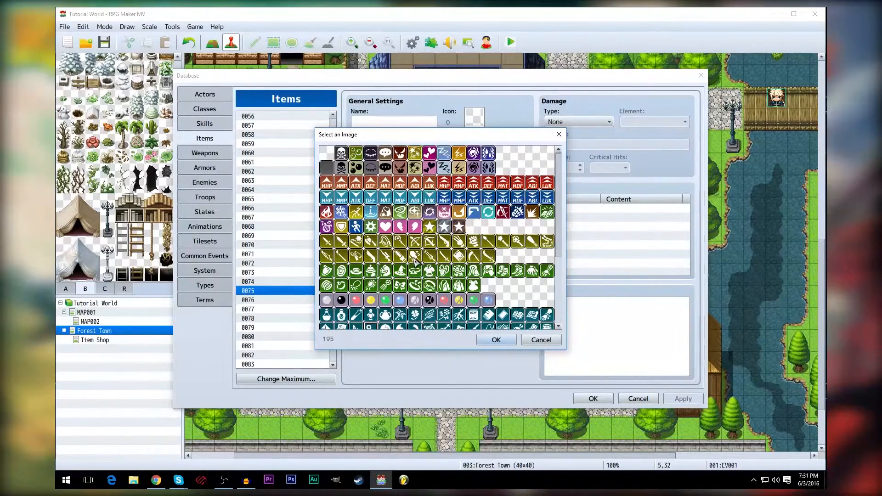
pyautogui.scroll(-2, 415, 260)
pyautogui.doubleClick(370, 273)
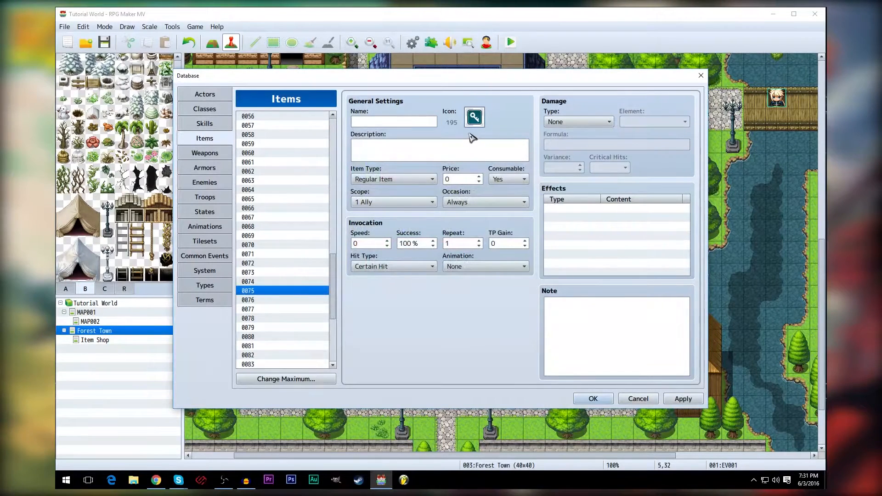
# - Name the item "Shop Key" and describe it as "Strange. This looks like the key to the item shop."
pyautogui.click(407, 123)
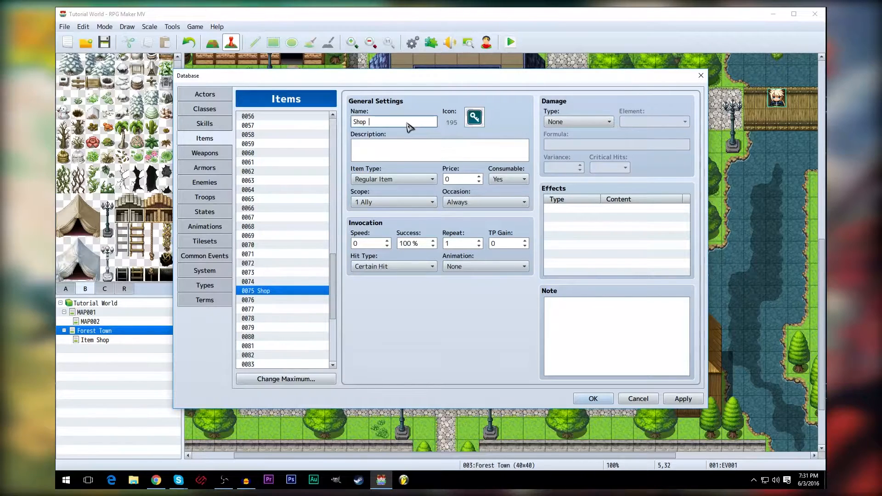
pyautogui.click(415, 147)
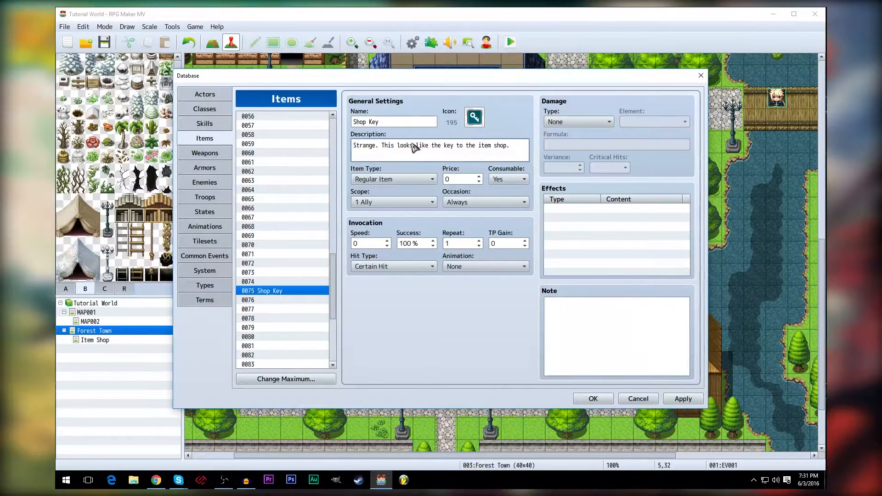
# - Set the Shop Key's occasion to Never, consumable to No and item type to Key Item, and save the database changes
pyautogui.click(498, 202)
pyautogui.click(487, 247)
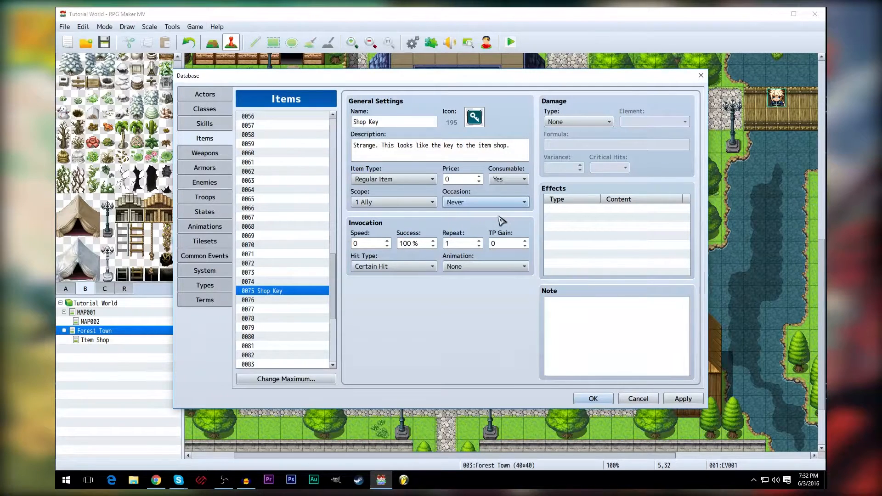
pyautogui.click(515, 179)
pyautogui.click(512, 201)
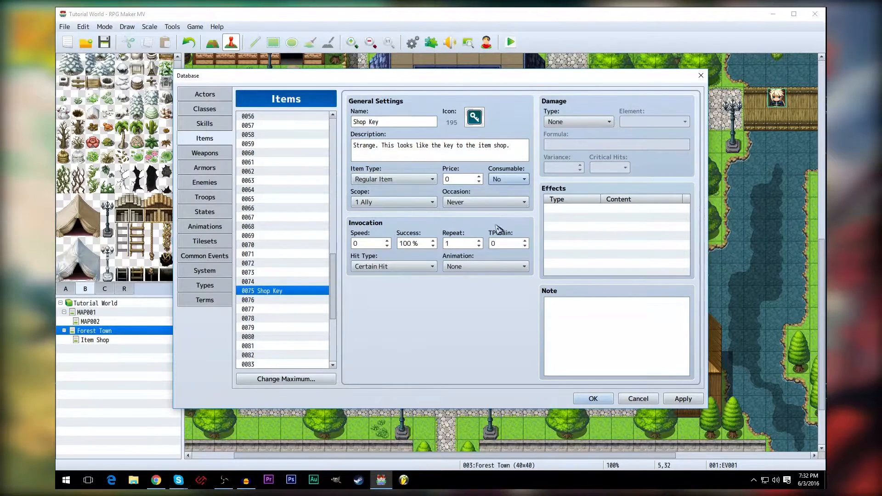
pyautogui.click(392, 180)
pyautogui.click(391, 200)
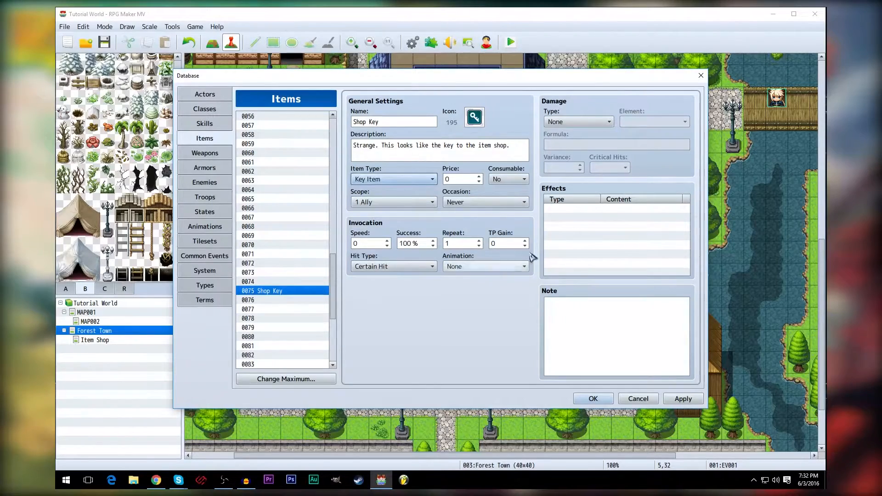
pyautogui.click(682, 399)
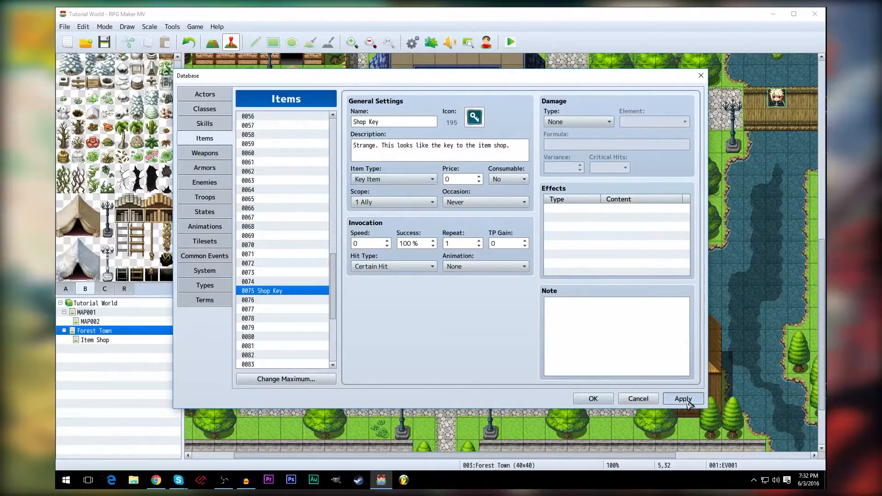
pyautogui.click(593, 399)
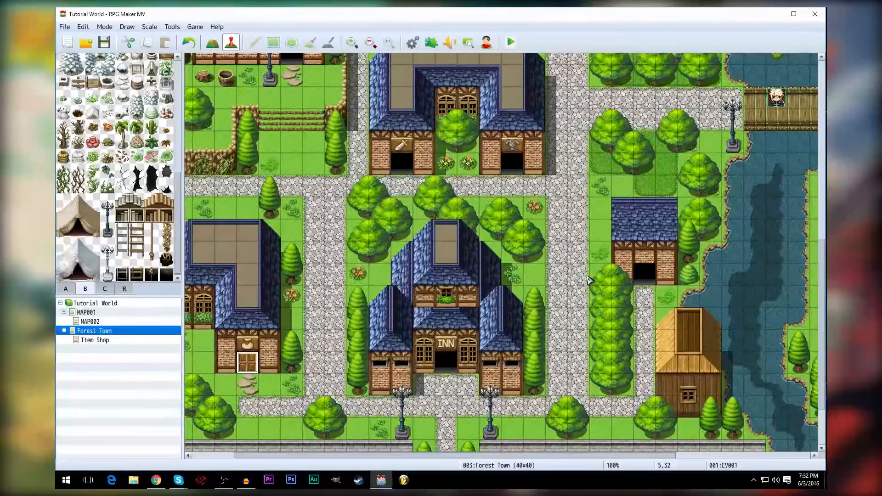
# - Start a quick treasure event on the grass tile at 28,7 east of the river, beside the cliff fence in Forest Town
pyautogui.scroll(3, 590, 280)
pyautogui.scroll(2, 589, 280)
pyautogui.scroll(7, 590, 280)
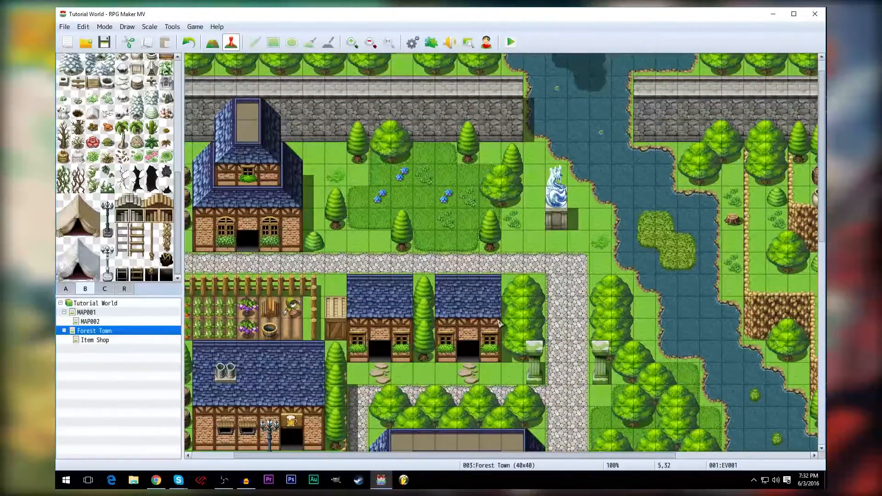
pyautogui.keyDown('shift'); pyautogui.hscroll(-3, 494, 314); pyautogui.keyUp('shift')
pyautogui.keyDown('shift'); pyautogui.hscroll(11, 707, 371); pyautogui.keyUp('shift')
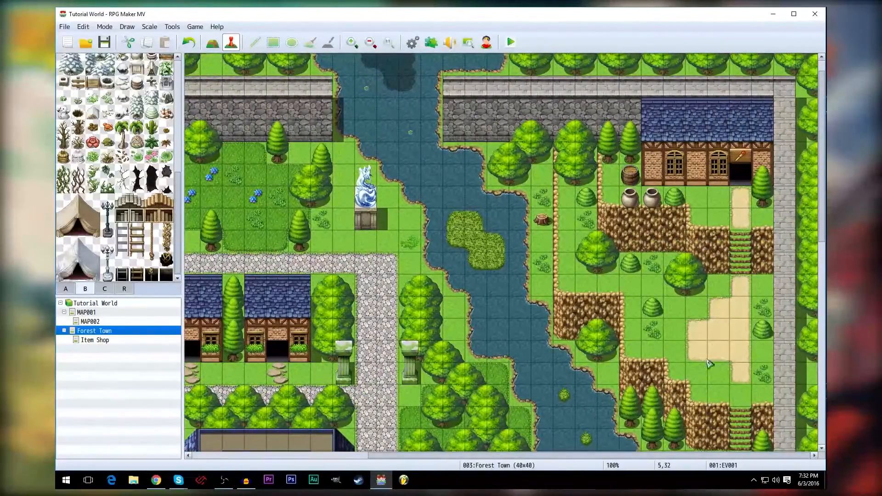
pyautogui.click(565, 199)
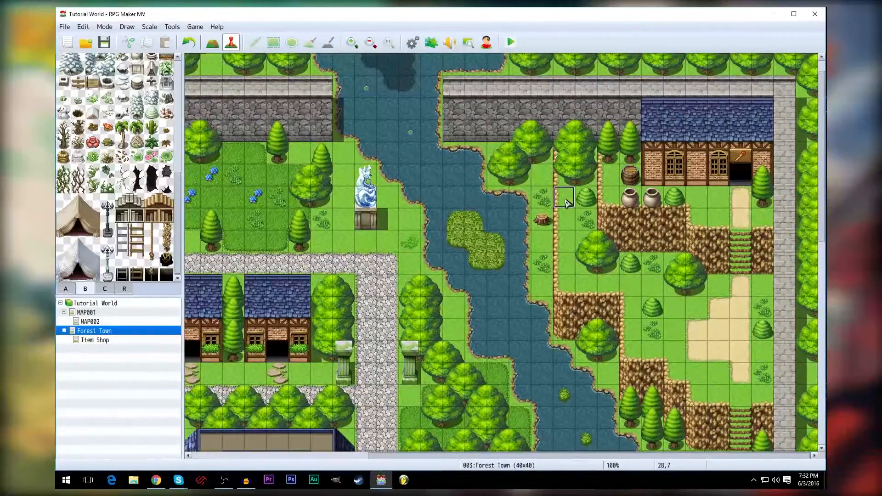
pyautogui.doubleClick(566, 201)
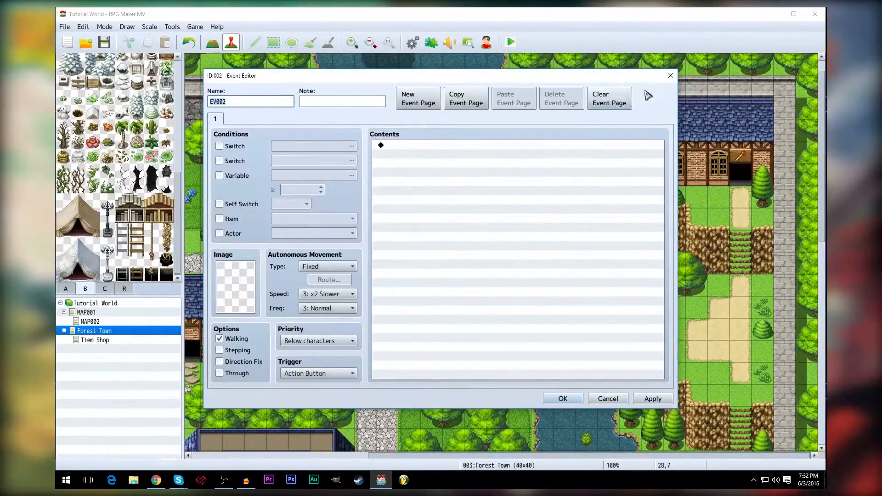
pyautogui.click(670, 76)
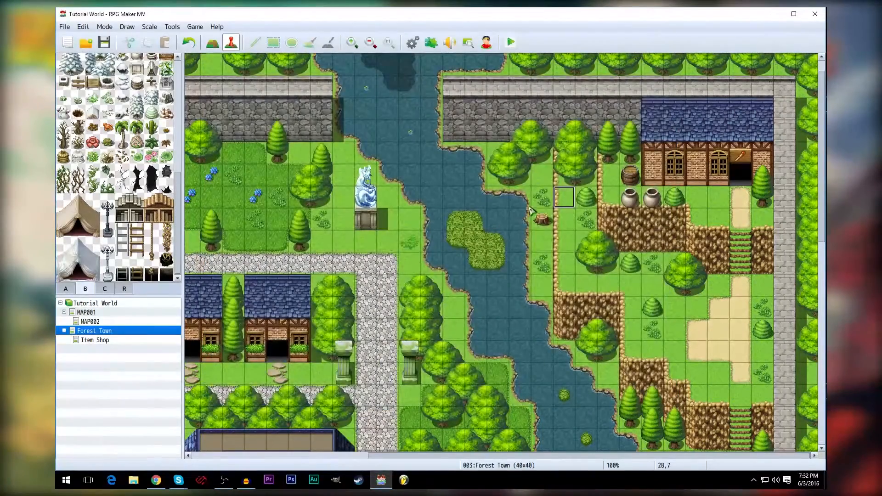
pyautogui.rightClick(572, 198)
pyautogui.moveTo(611, 274)
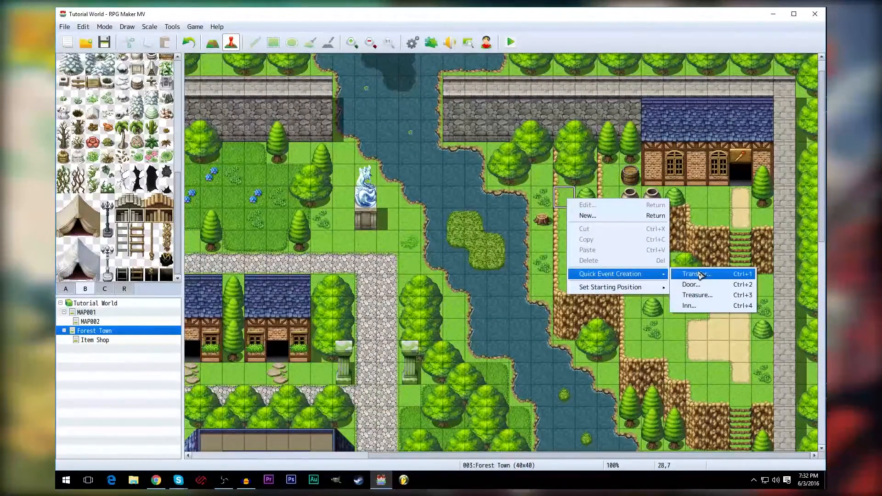
pyautogui.click(707, 295)
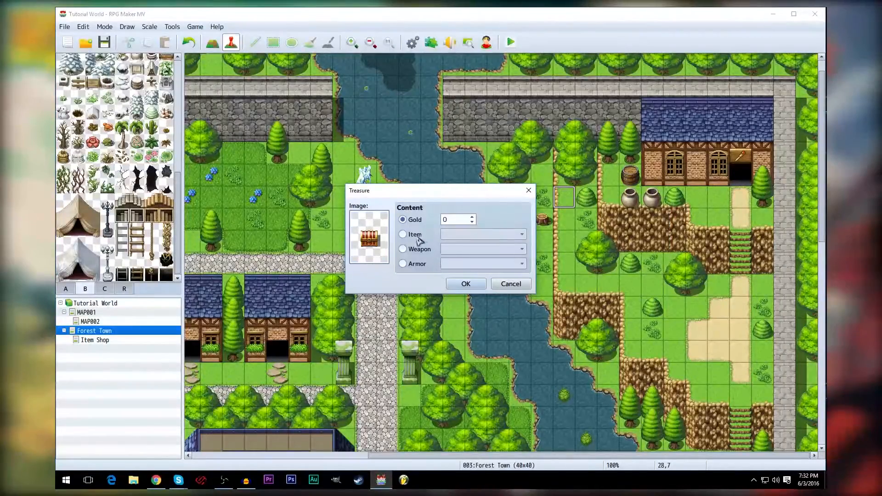
# - Create the treasure event with the plain brown chest image from !Chest and the item Shop Key as its content
pyautogui.doubleClick(381, 246)
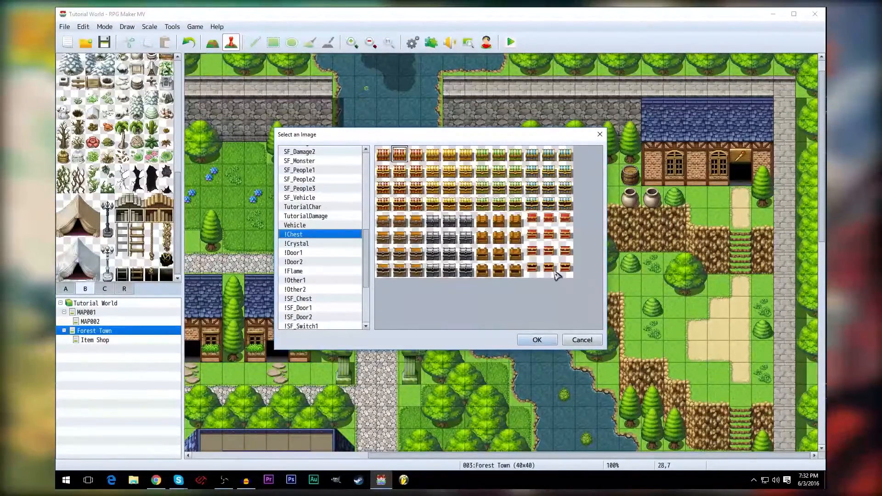
pyautogui.doubleClick(500, 221)
pyautogui.click(402, 234)
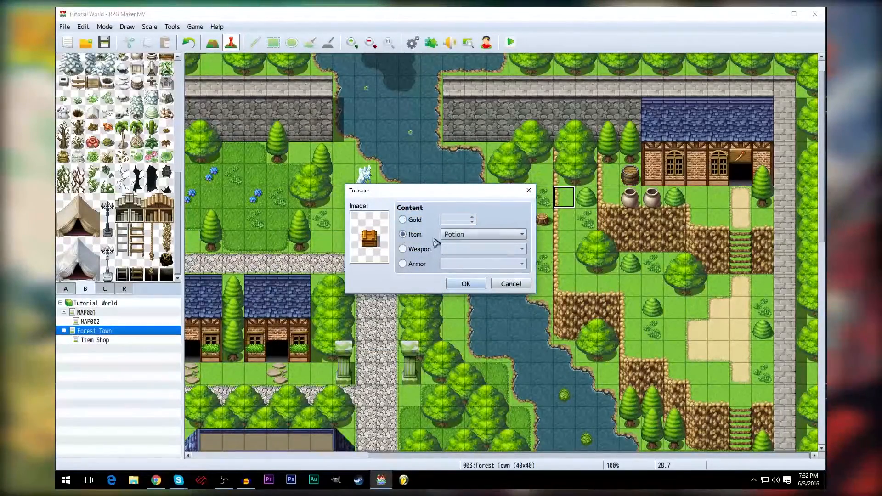
pyautogui.click(489, 235)
pyautogui.scroll(-7, 492, 281)
pyautogui.scroll(-12, 505, 294)
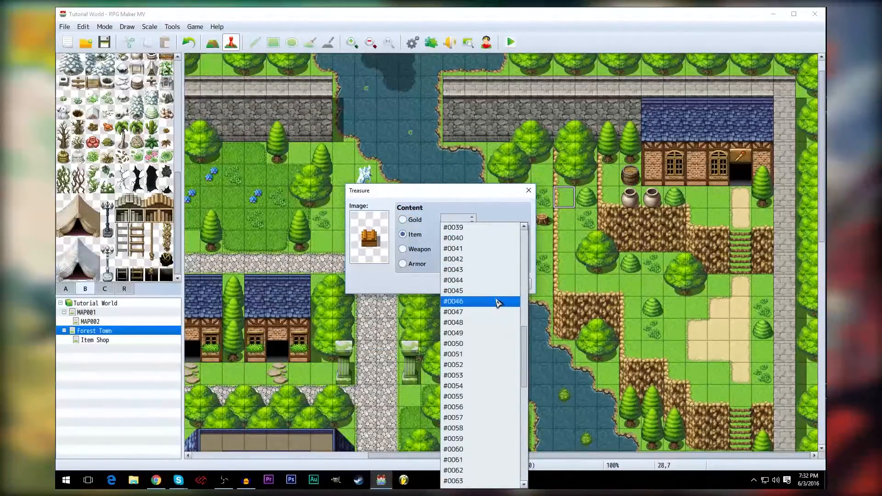
pyautogui.click(473, 388)
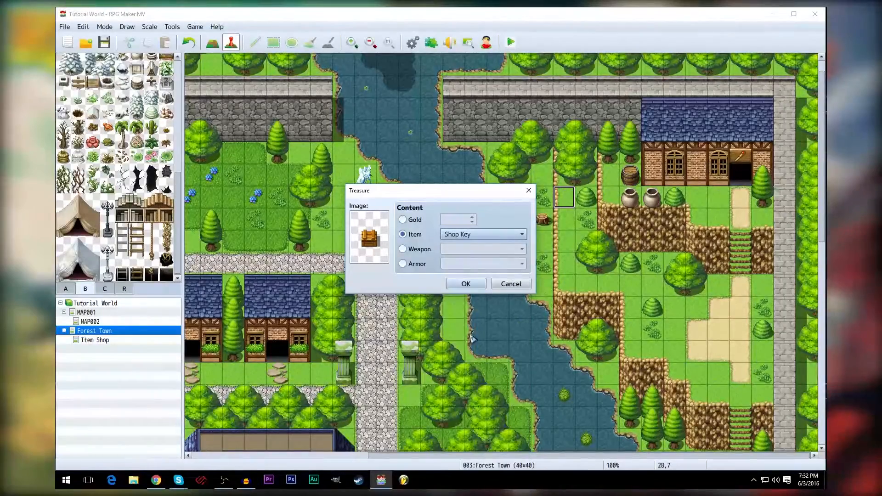
pyautogui.click(464, 285)
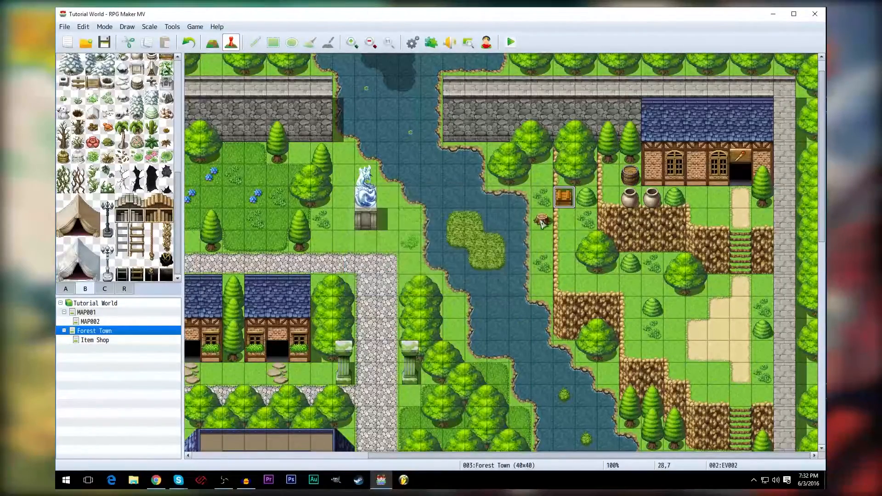
# - Inspect the new chest event's commands, and try a playtest without saving the game changes
pyautogui.doubleClick(565, 197)
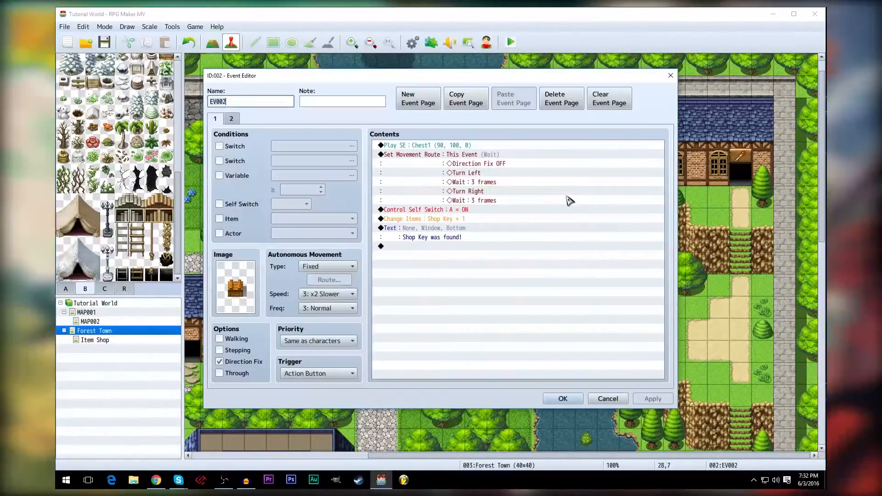
pyautogui.click(670, 75)
pyautogui.click(510, 43)
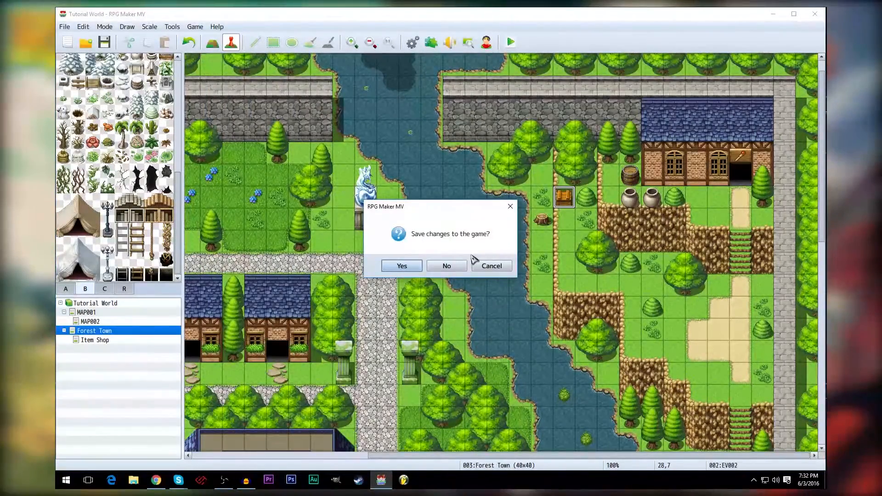
pyautogui.click(447, 265)
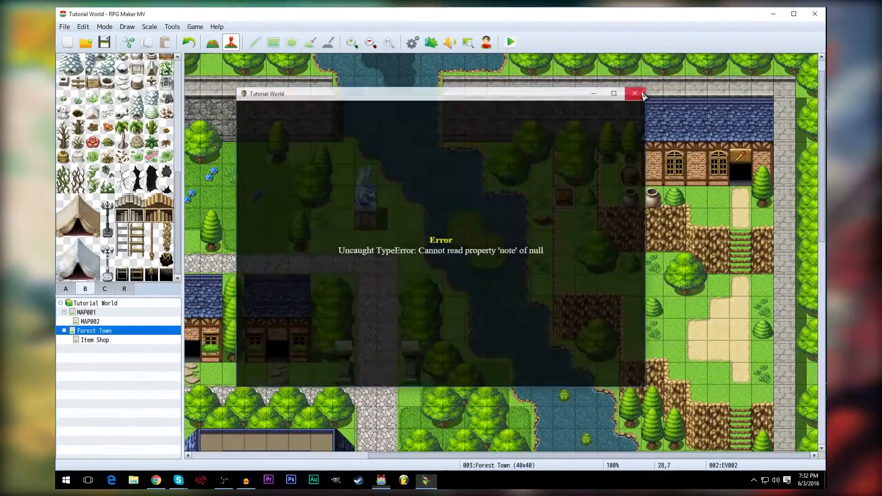
pyautogui.click(629, 92)
# - Open the item shop's door event in Forest Town to check its item condition
pyautogui.scroll(-8, 371, 261)
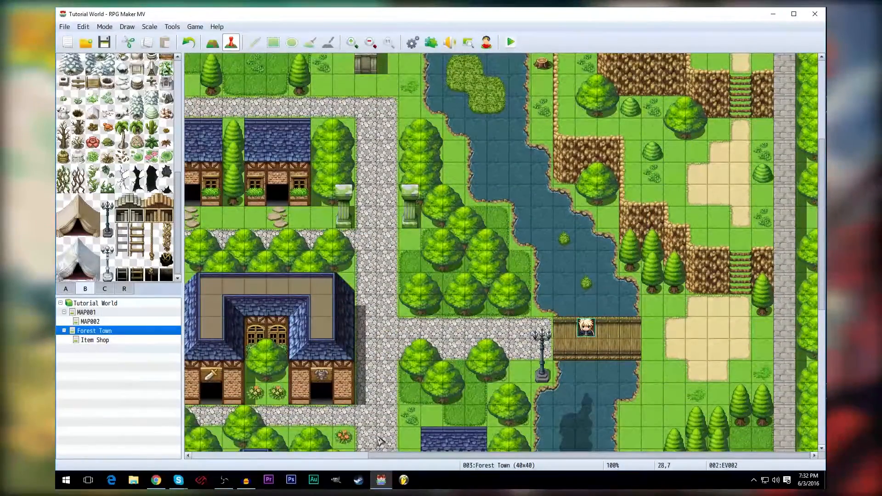
pyautogui.moveTo(378, 455); pyautogui.dragTo(160, 416)
pyautogui.scroll(-12, 303, 322)
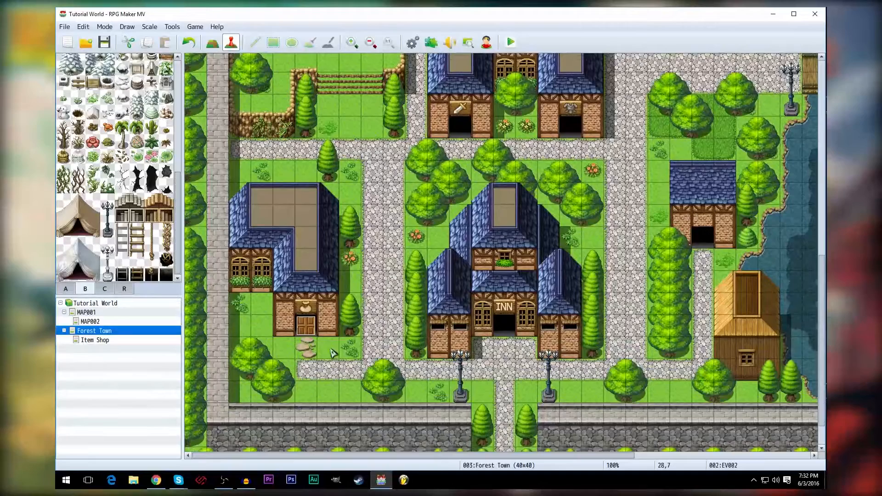
pyautogui.click(306, 326)
pyautogui.doubleClick(306, 327)
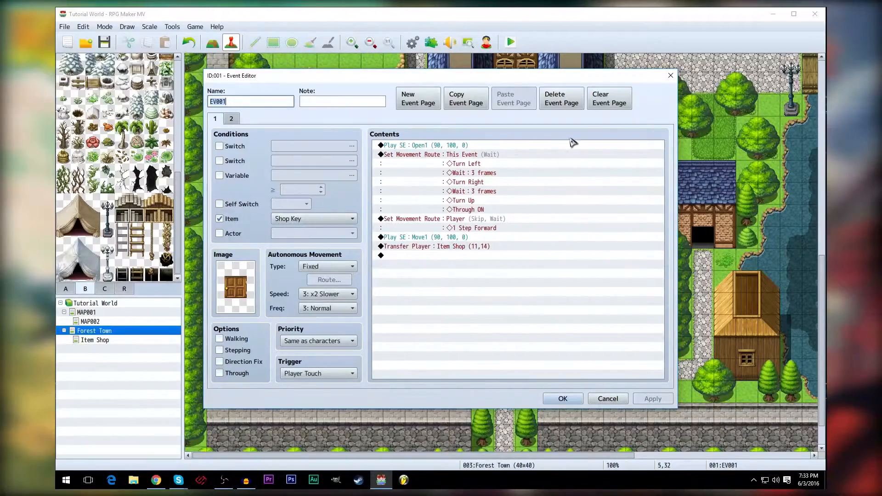
# - Try adding a switch condition to the chest event's first page in Forest Town, and close the event without applying it
pyautogui.click(670, 75)
pyautogui.scroll(10, 517, 371)
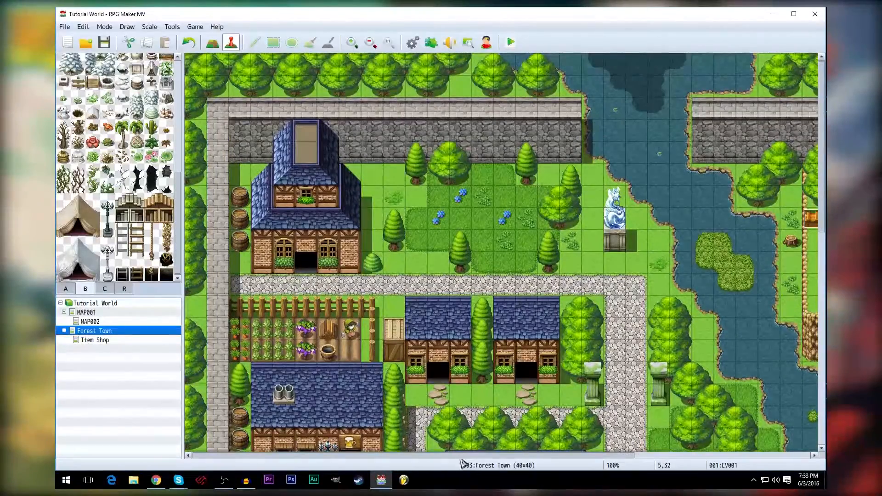
pyautogui.moveTo(461, 455); pyautogui.dragTo(621, 455)
pyautogui.doubleClick(590, 219)
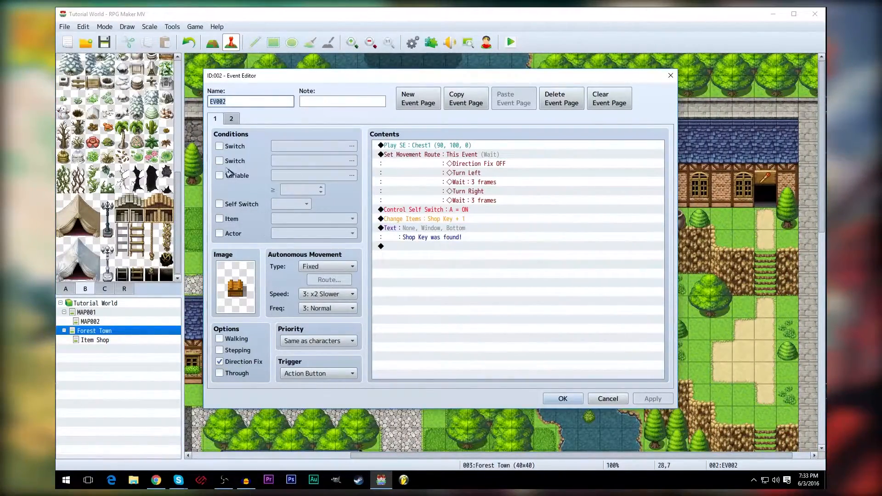
pyautogui.click(221, 146)
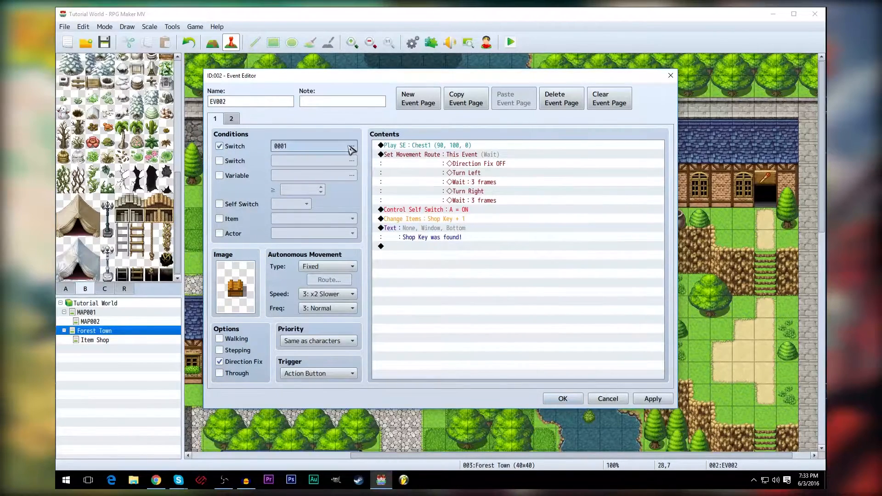
pyautogui.click(352, 146)
pyautogui.click(532, 119)
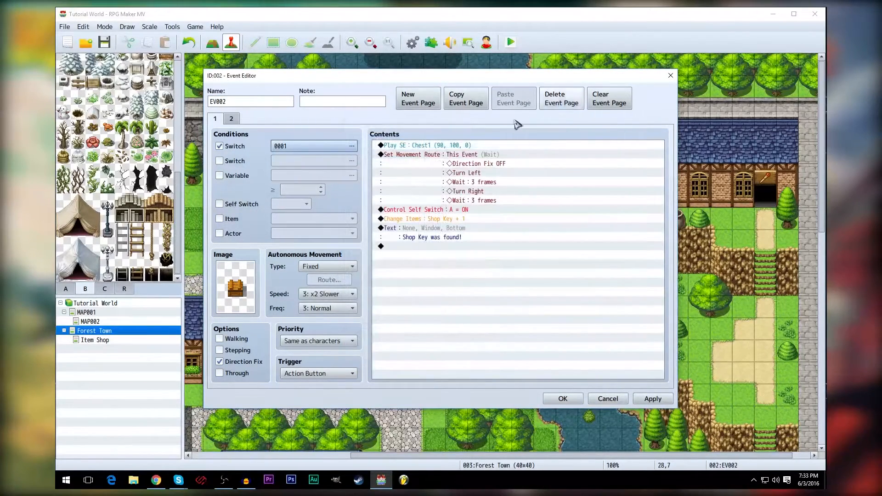
pyautogui.click(671, 76)
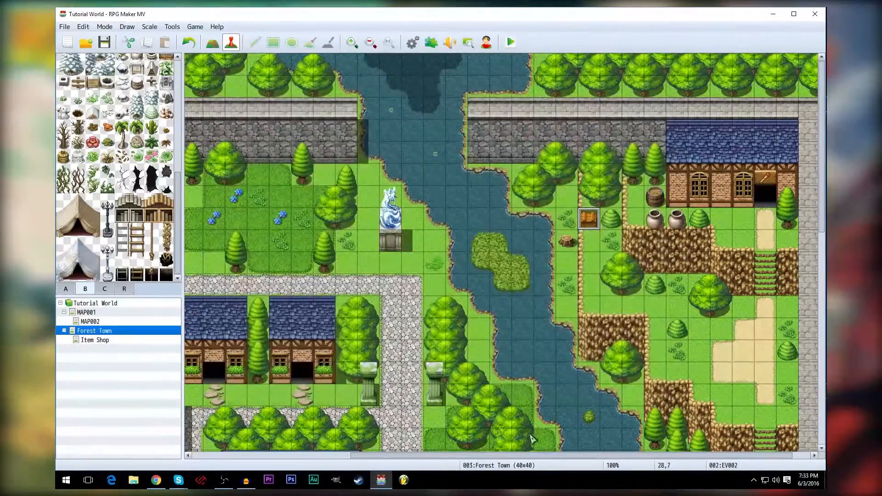
# - Add a Control Switches command to the end of the item shop door's first page, turning ON switch 0015, named Open Shop
pyautogui.moveTo(518, 455); pyautogui.dragTo(267, 444)
pyautogui.scroll(-6, 475, 296)
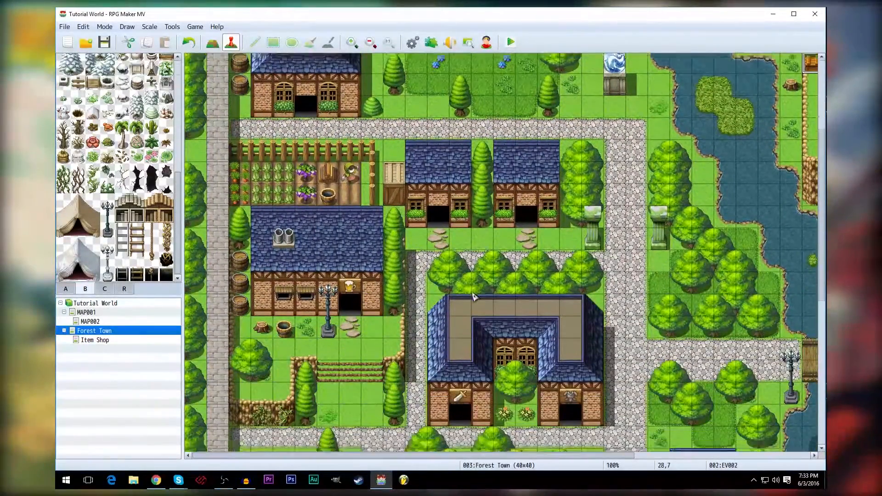
pyautogui.scroll(-3, 474, 297)
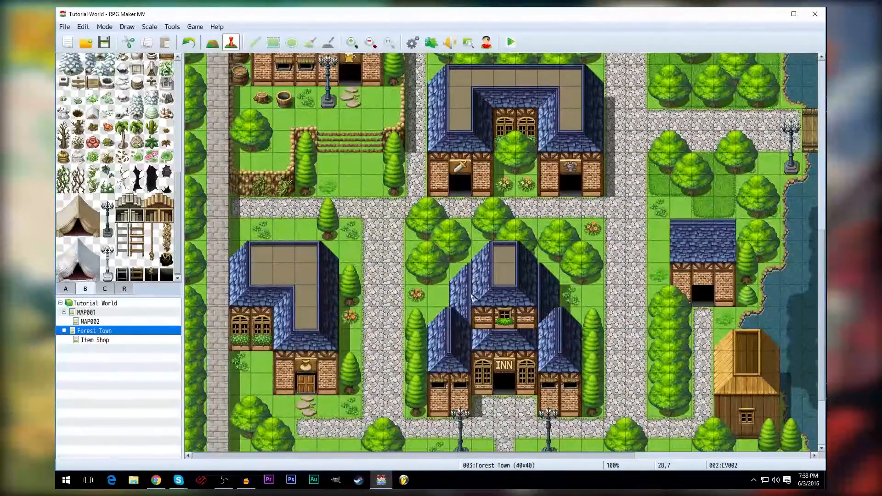
pyautogui.doubleClick(310, 389)
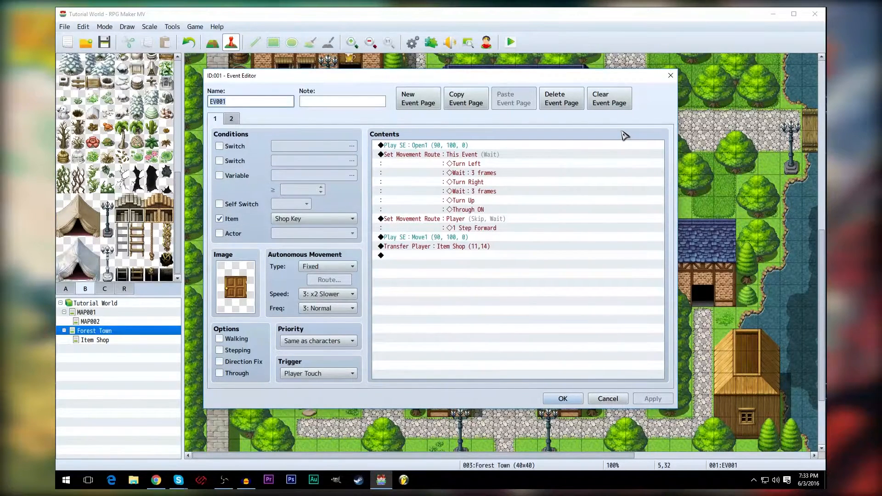
pyautogui.doubleClick(400, 255)
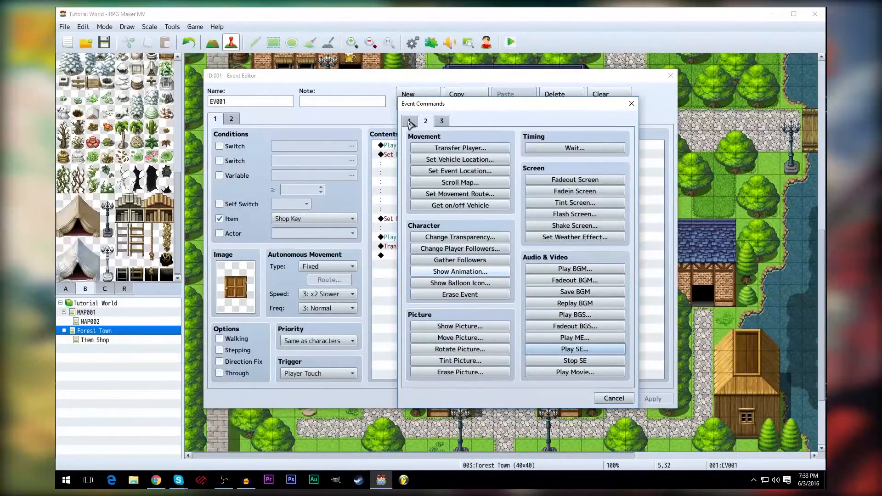
pyautogui.click(410, 121)
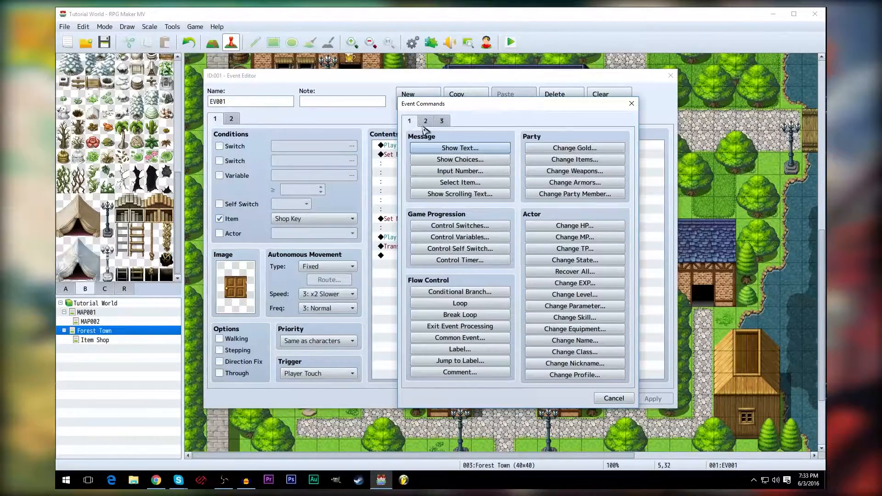
pyautogui.click(463, 225)
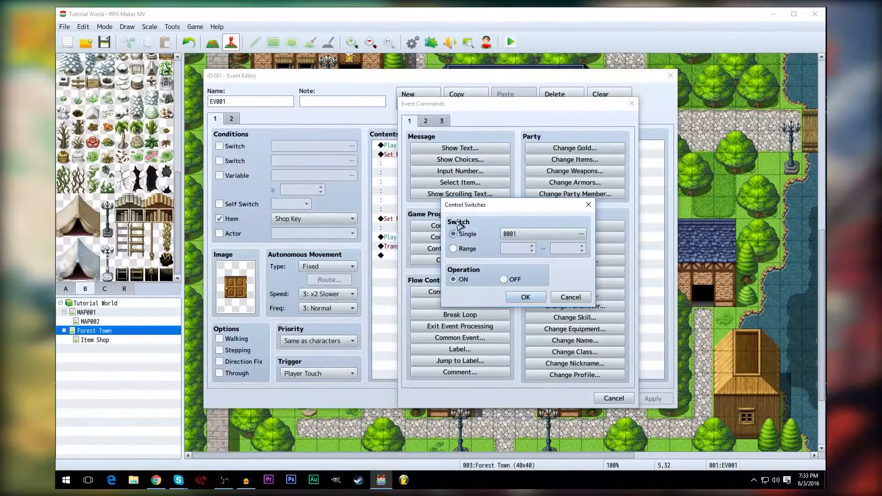
pyautogui.click(562, 236)
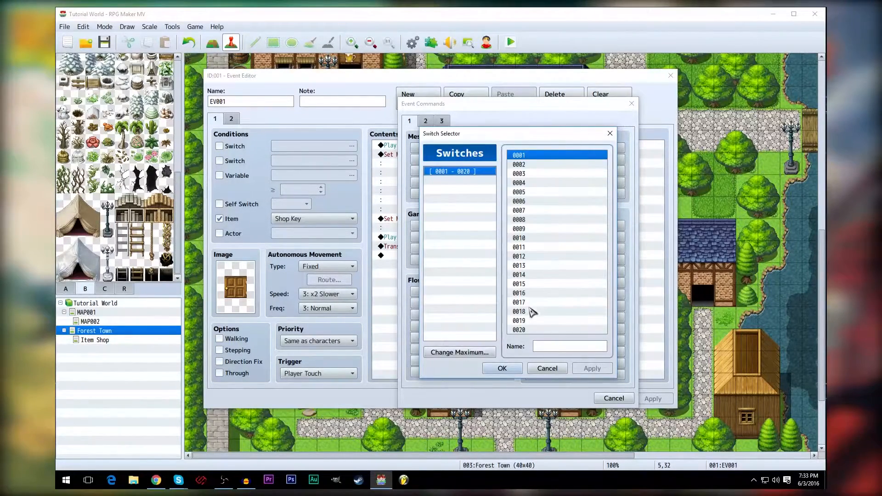
pyautogui.click(531, 284)
pyautogui.click(568, 349)
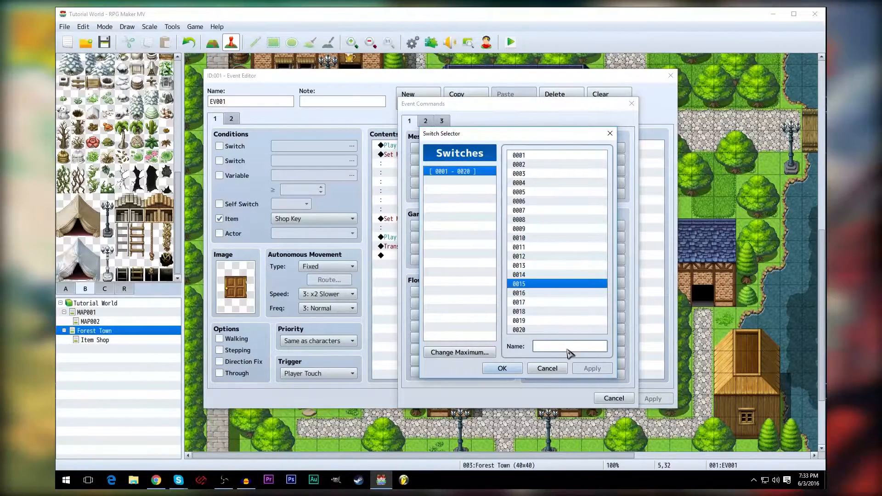
pyautogui.write('0')
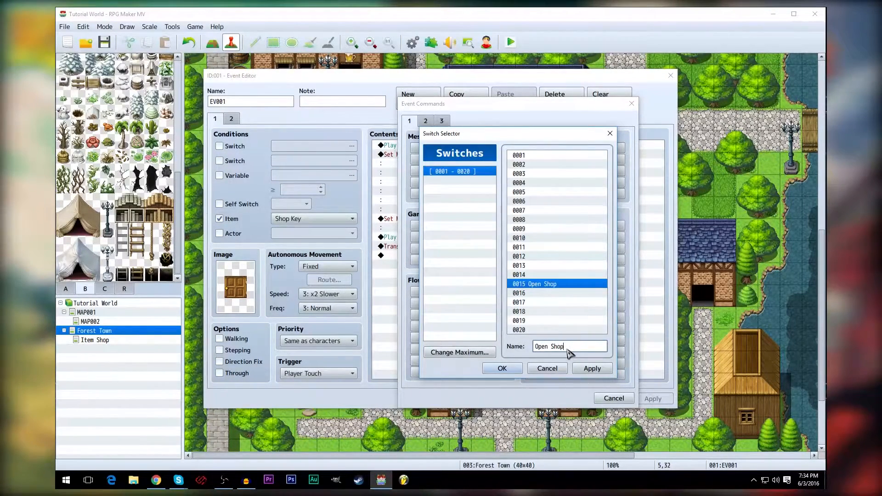
pyautogui.click(591, 368)
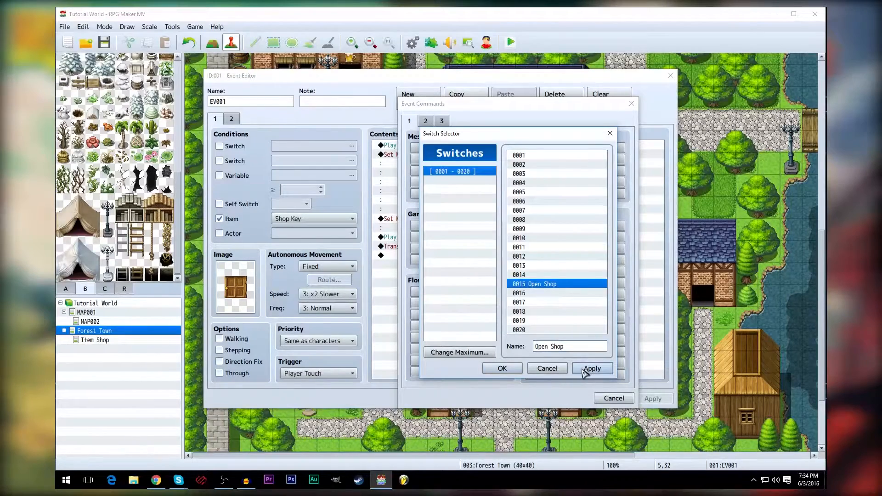
pyautogui.click(502, 368)
pyautogui.click(526, 300)
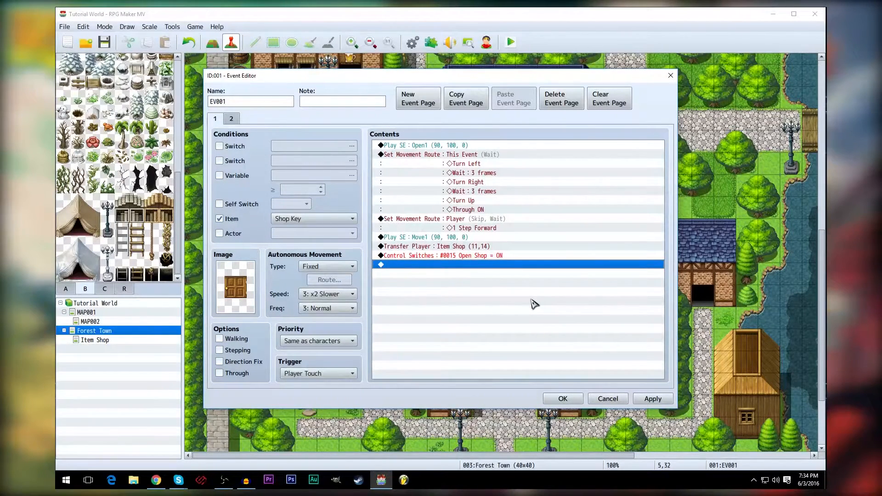
pyautogui.click(653, 398)
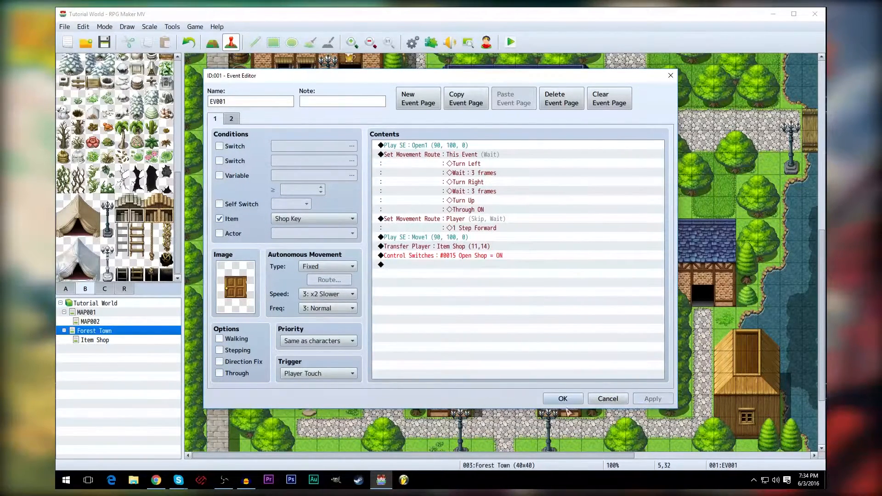
pyautogui.click(562, 399)
# - Try switch 0015 Open Shop as the condition for the shop door event's second page, and clear it again
pyautogui.doubleClick(239, 154)
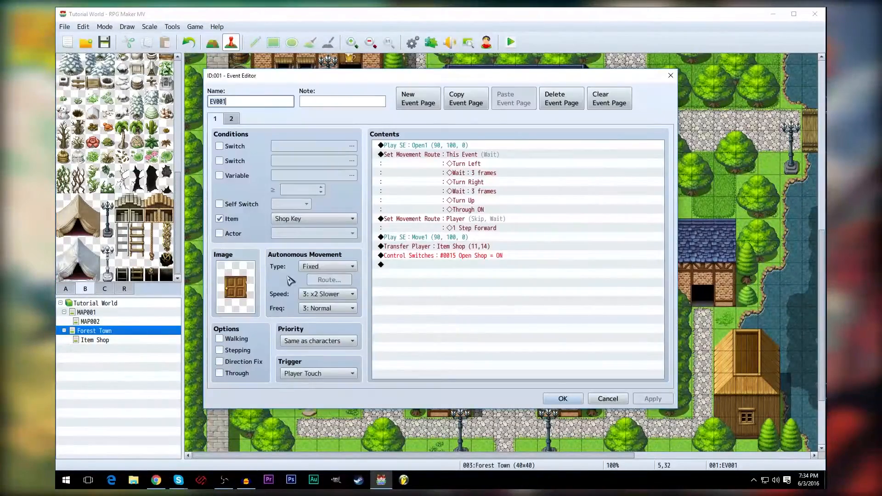
pyautogui.click(238, 122)
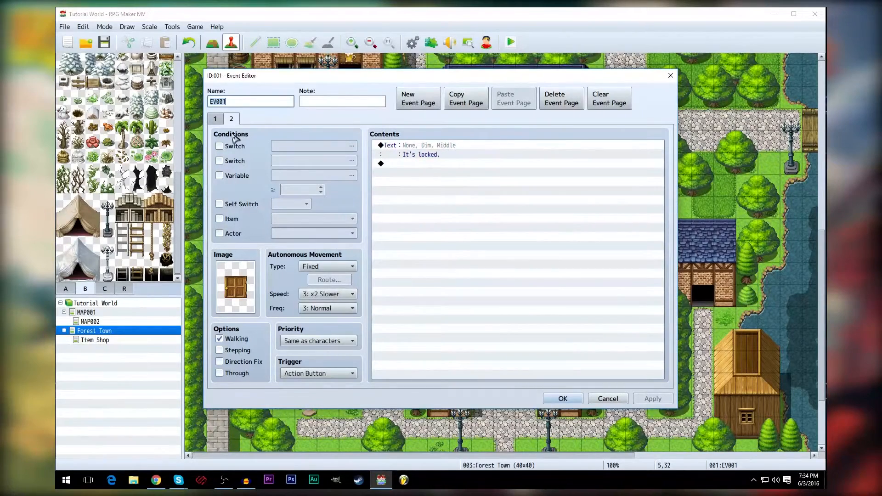
pyautogui.click(219, 146)
pyautogui.click(296, 147)
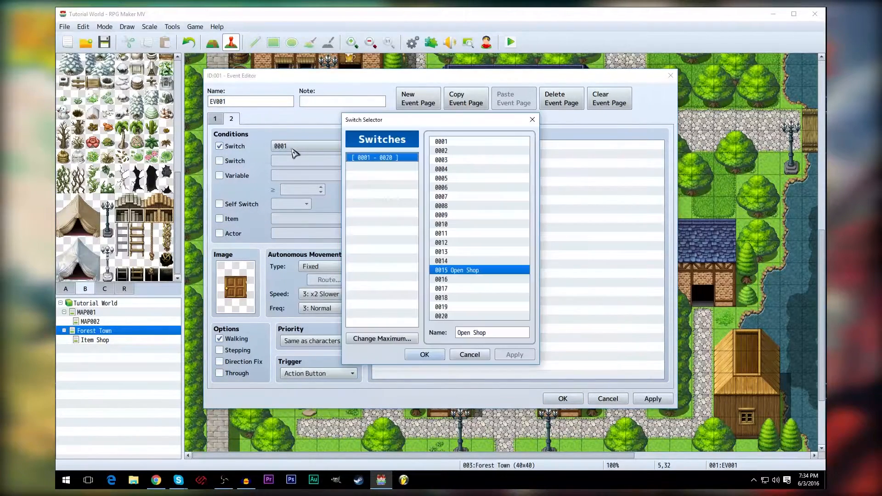
pyautogui.doubleClick(467, 271)
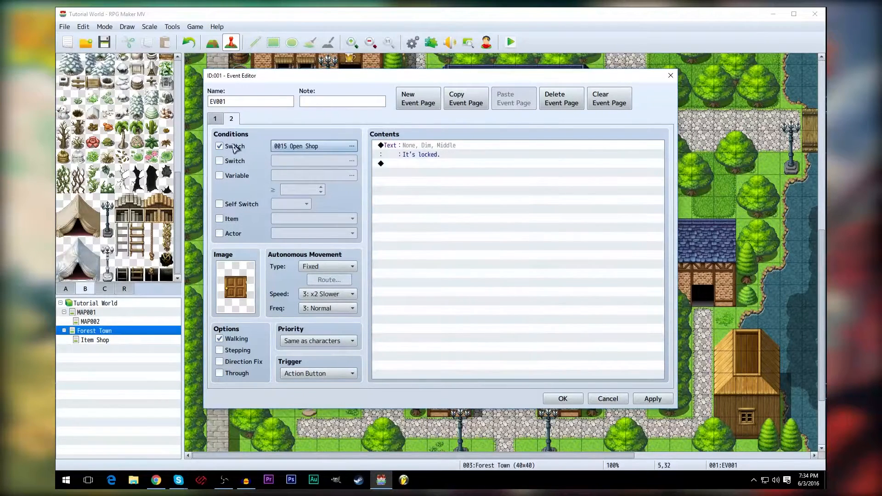
pyautogui.doubleClick(317, 147)
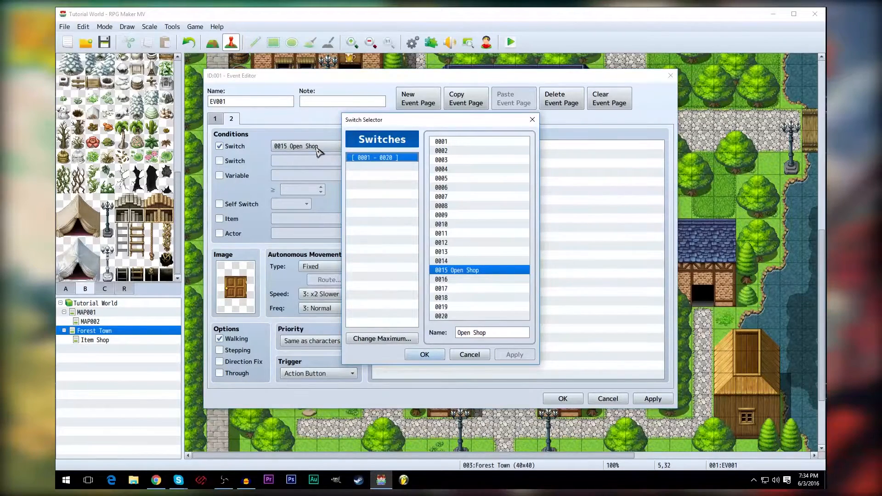
pyautogui.click(533, 120)
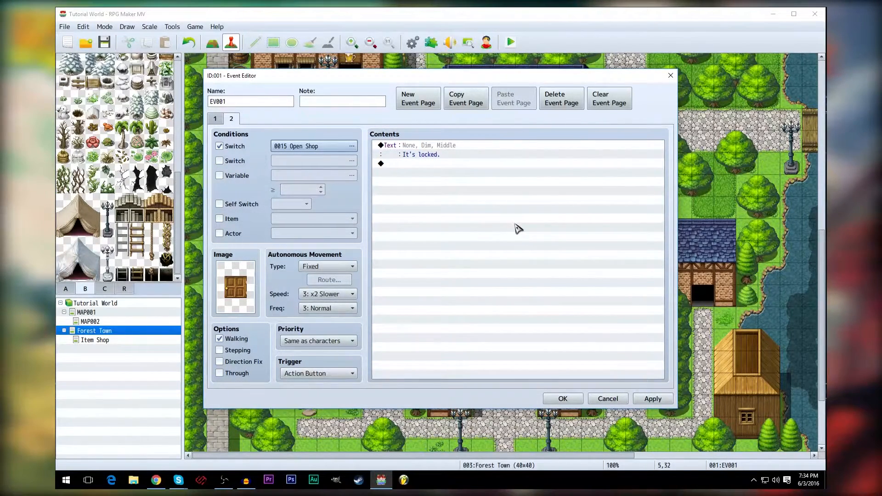
pyautogui.click(219, 146)
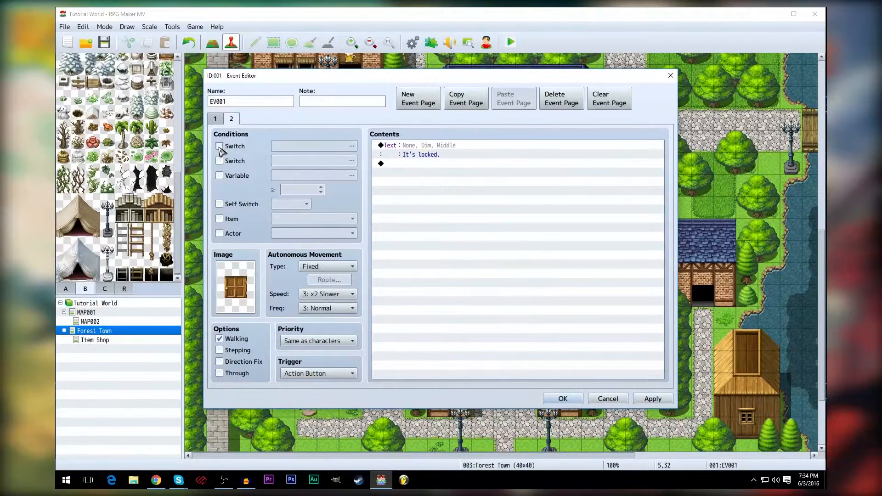
# - Delete the Control Switches command from the shop door event's first page and accept the event
pyautogui.click(215, 119)
pyautogui.click(449, 257)
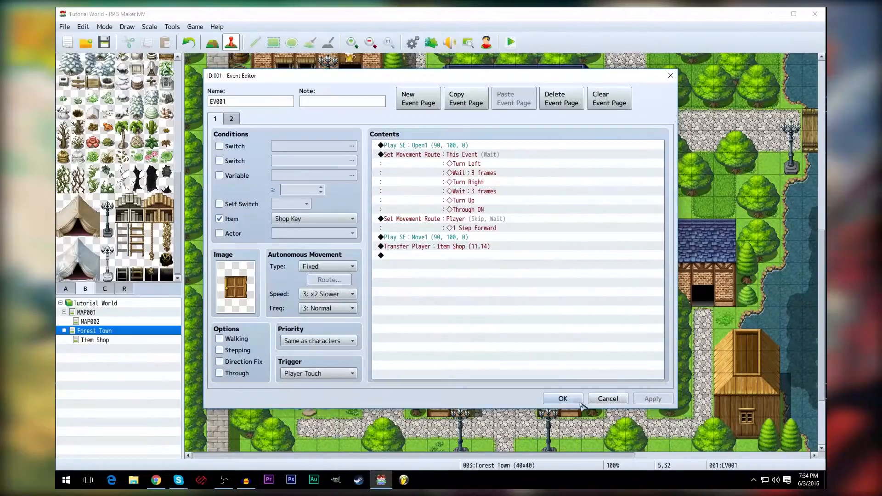
pyautogui.click(563, 398)
# - Playtest a new game and walk from the bridge to the item shop to test its door without the key
pyautogui.click(510, 42)
pyautogui.click(413, 270)
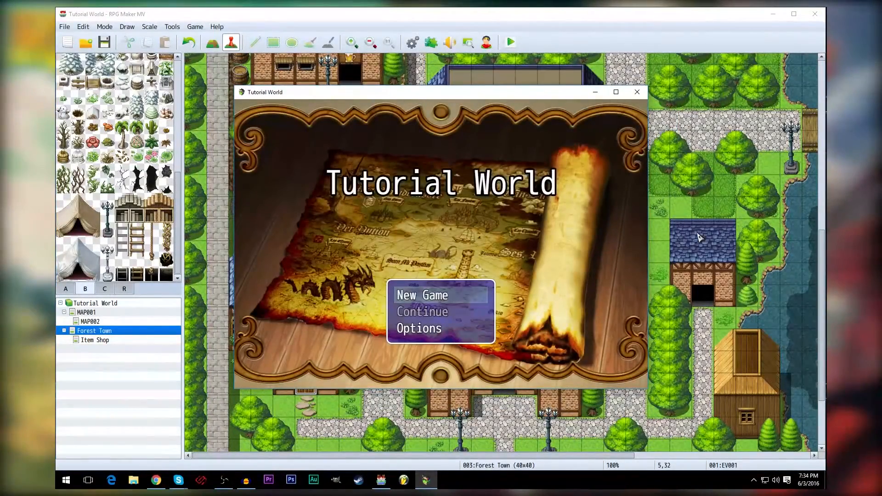
pyautogui.press('Return')
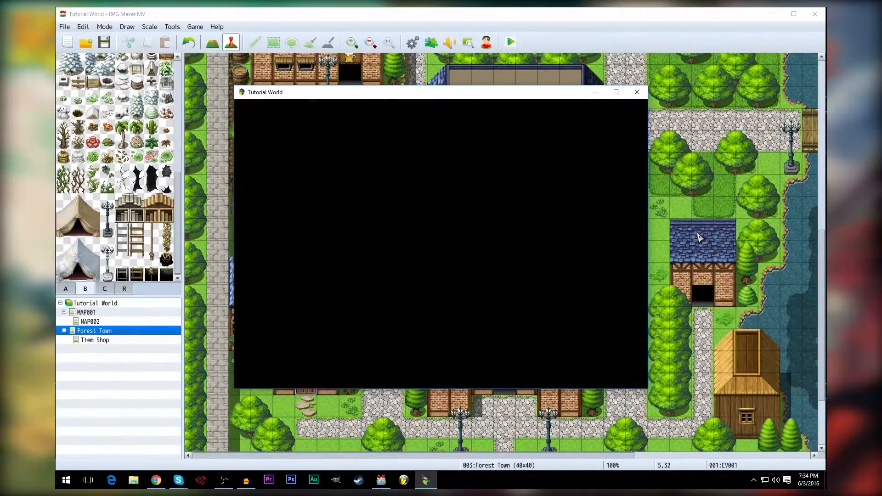
pyautogui.press('Left')
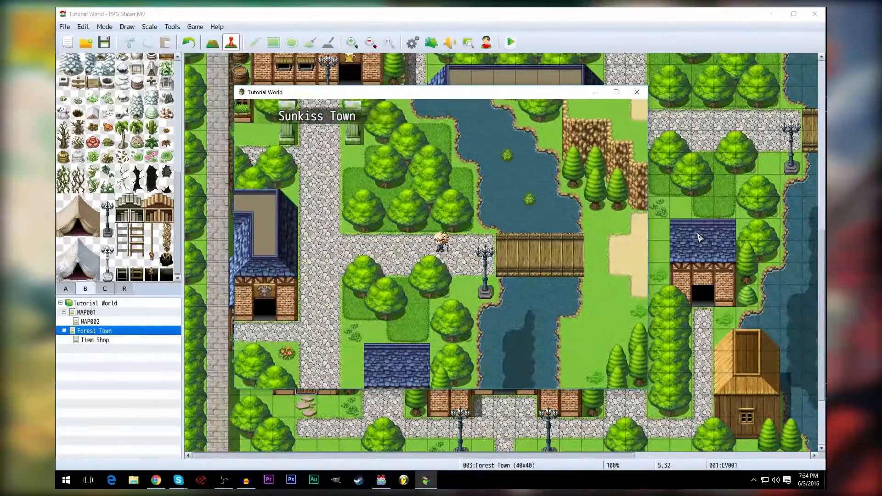
pyautogui.press('Down')
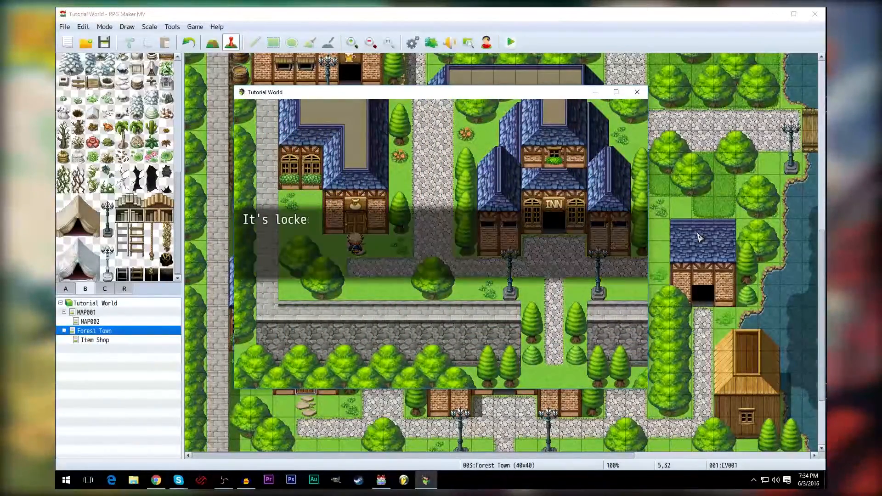
pyautogui.press('Return')
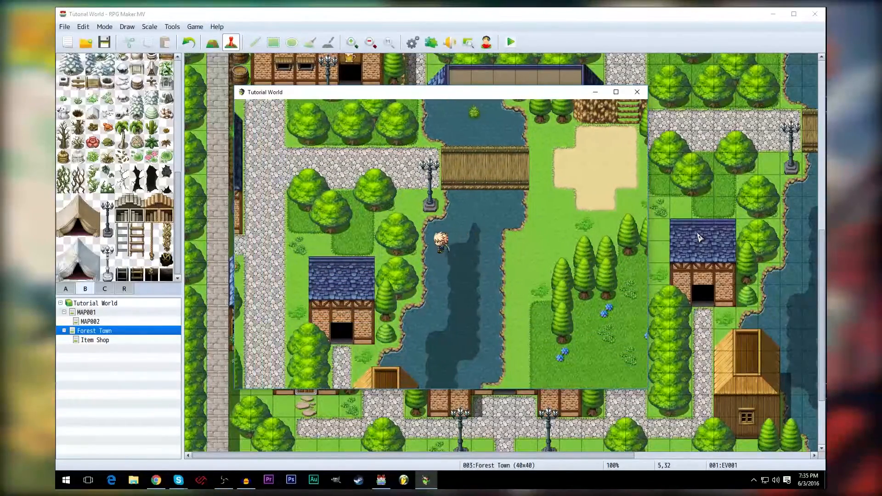
# - Return to the item shop door in the playtest, check the Item category of the inventory, and end the playtest
pyautogui.press('Down')
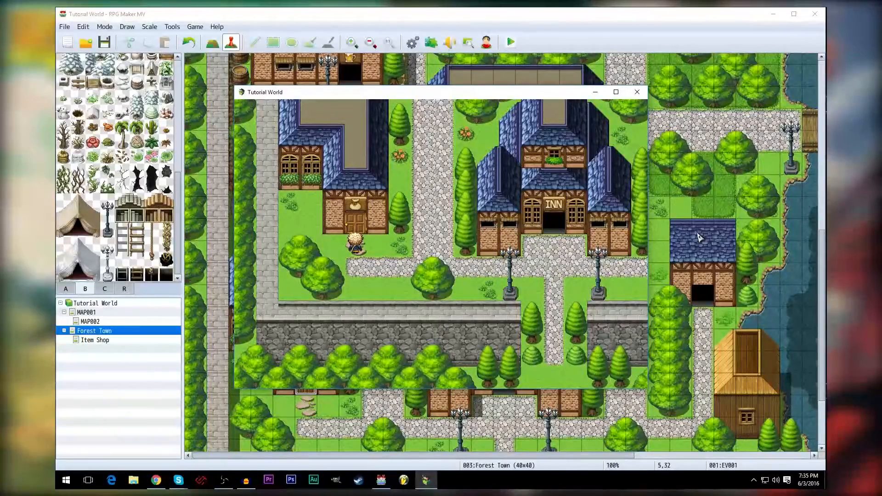
pyautogui.press('Escape')
pyautogui.press('Return')
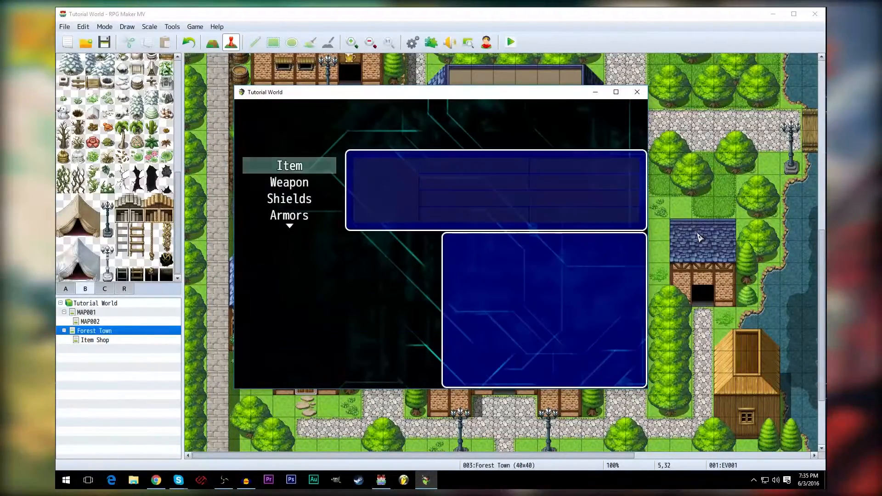
pyautogui.press('Return')
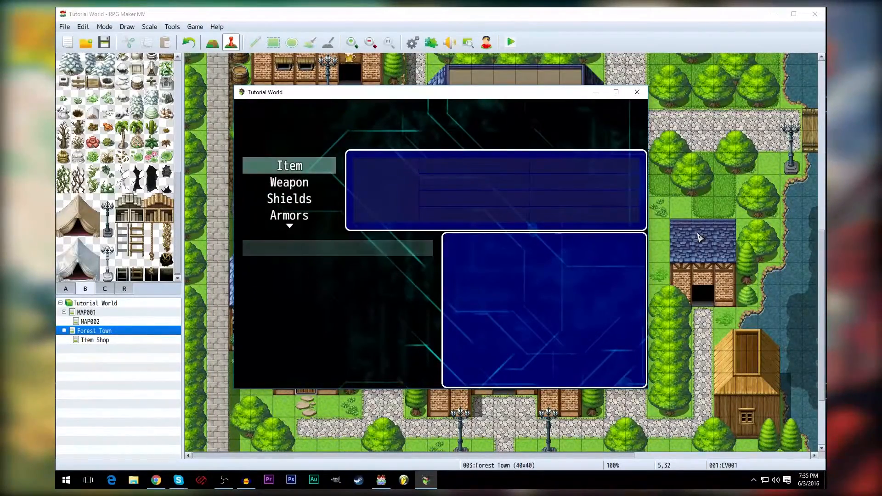
pyautogui.press('Escape')
pyautogui.press('Escape')
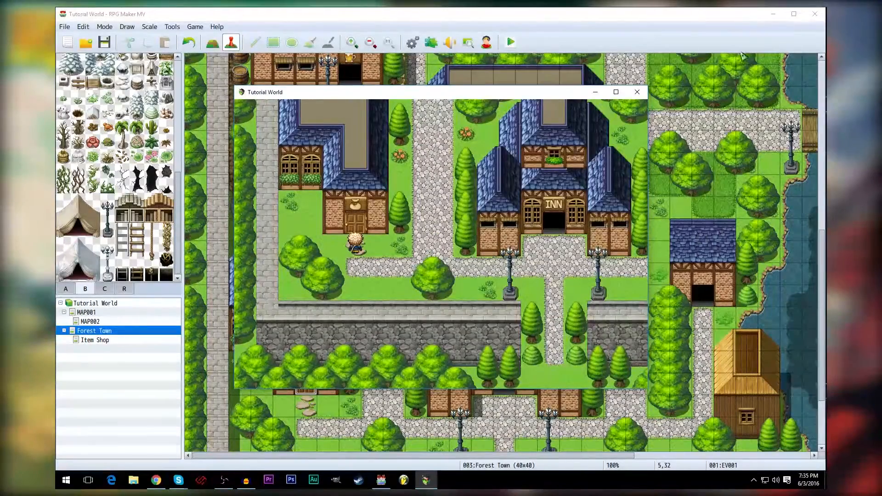
pyautogui.click(637, 92)
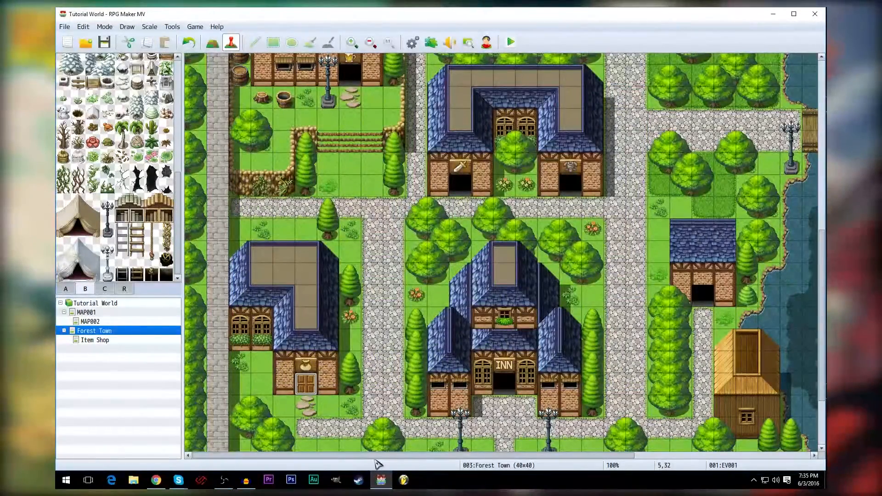
# - Open the chest event EV002 across the river, review its commands, and accept it as it is
pyautogui.scroll(10, 625, 347)
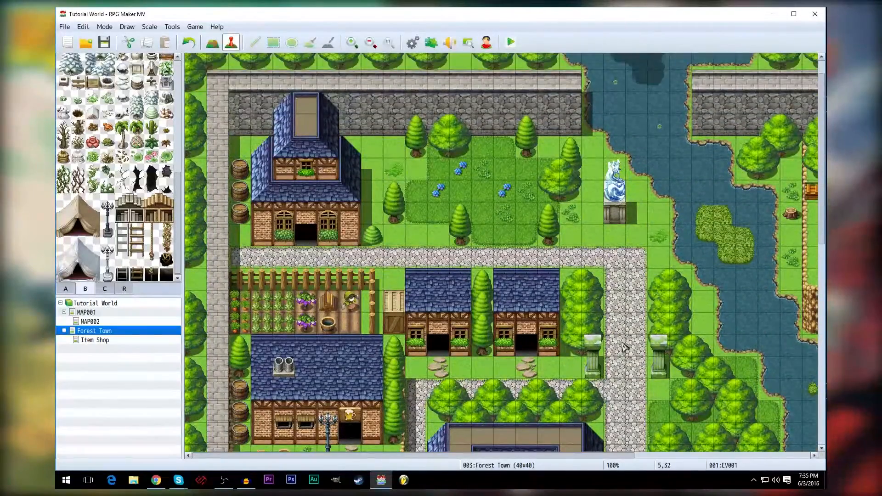
pyautogui.doubleClick(811, 189)
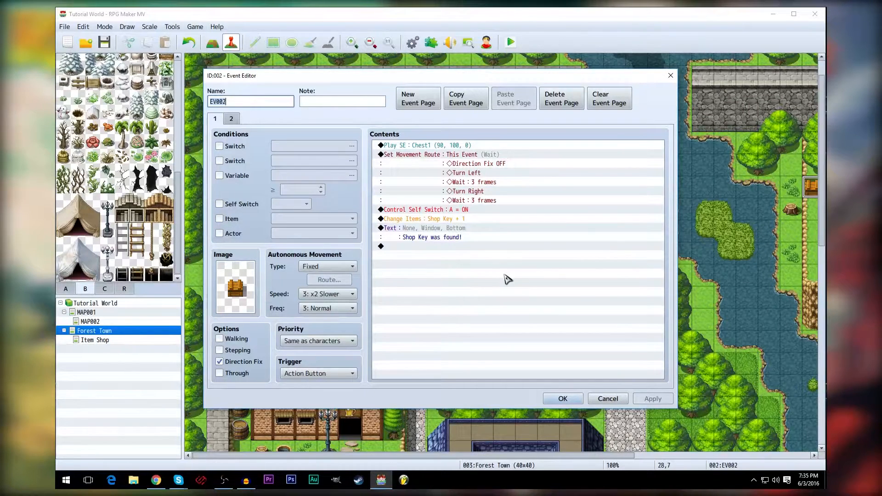
pyautogui.click(561, 399)
# - Reorder the item shop door event's pages by pasting a copy of the Shop Key page after the "It's locked." page and deleting the original
pyautogui.scroll(-5, 392, 402)
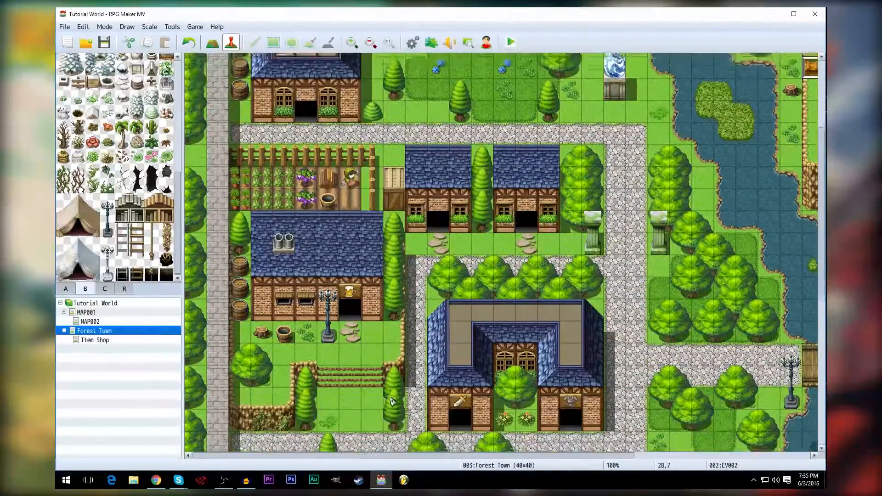
pyautogui.scroll(-12, 393, 402)
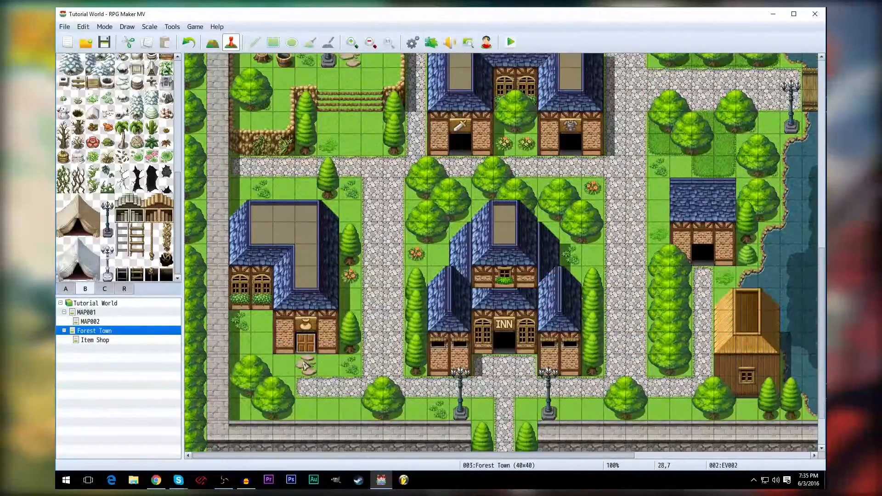
pyautogui.doubleClick(304, 345)
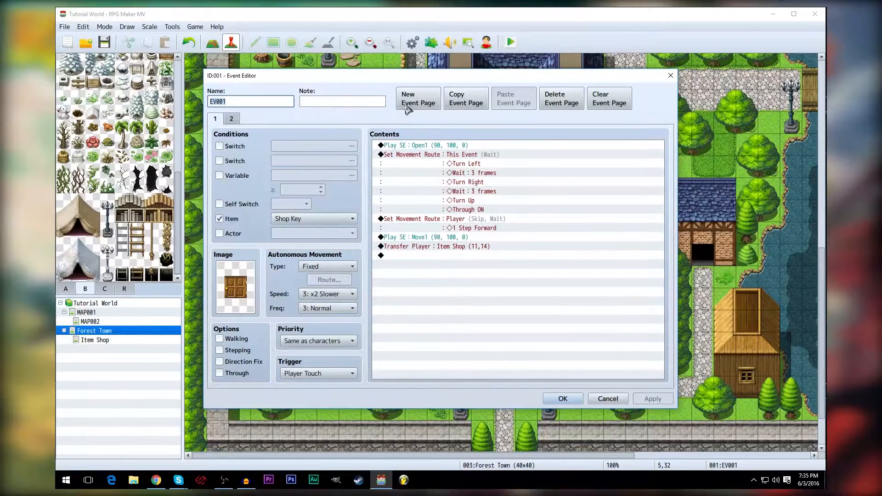
pyautogui.click(461, 104)
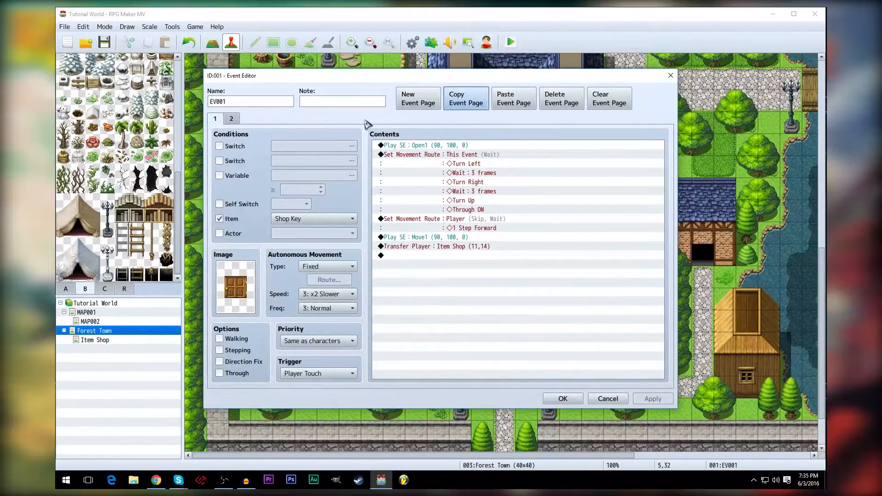
pyautogui.click(231, 119)
pyautogui.click(513, 109)
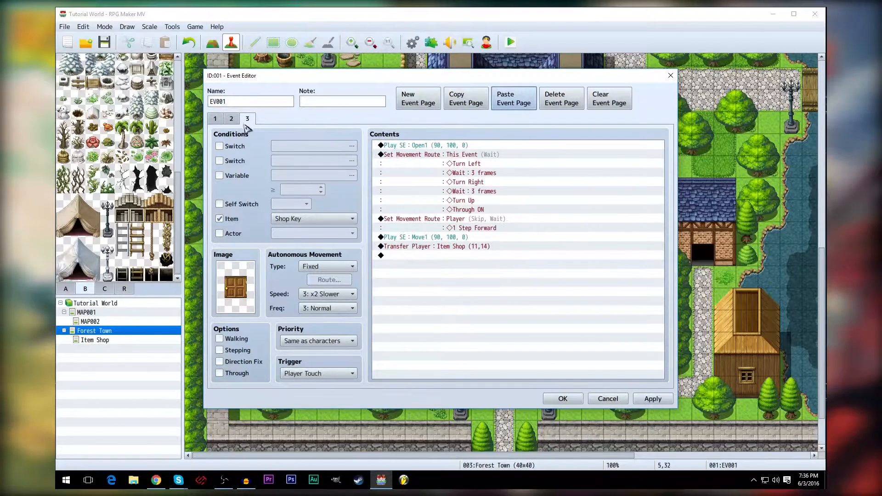
pyautogui.click(218, 121)
pyautogui.click(563, 106)
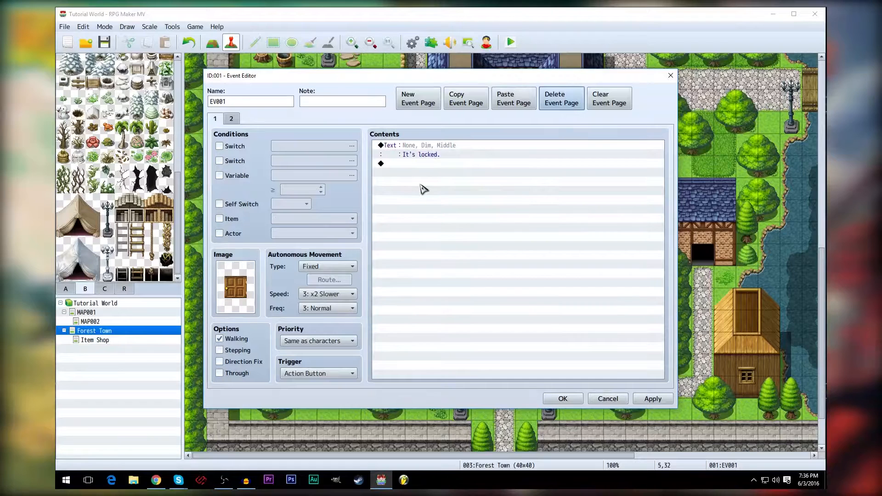
# - Review both pages of the shop door event, apply the new page order, and accept the event
pyautogui.click(232, 120)
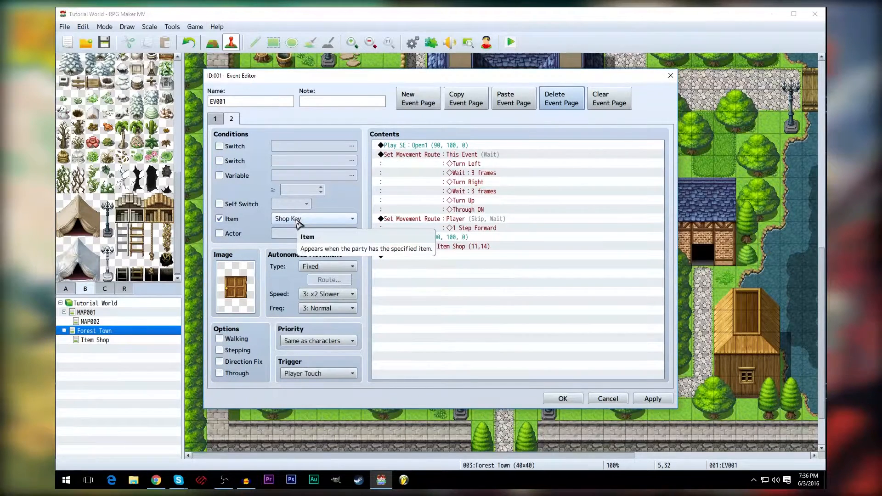
pyautogui.click(218, 124)
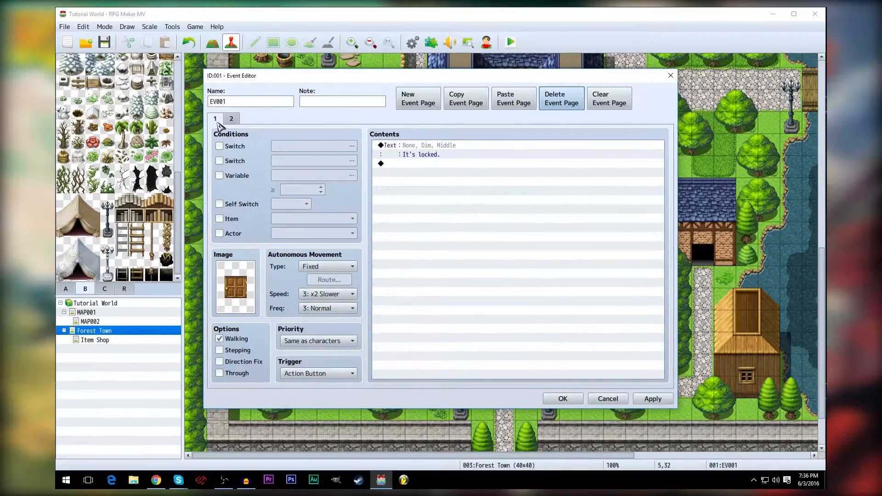
pyautogui.click(653, 401)
pyautogui.click(553, 399)
# - Playtest a new game, walk to the chest across the river, and open it to take the Shop Key
pyautogui.click(511, 43)
pyautogui.click(419, 266)
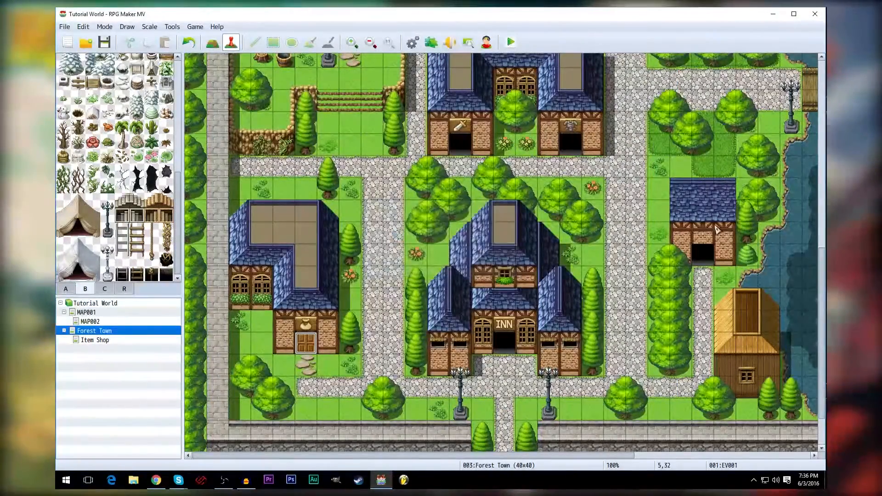
pyautogui.press('Return')
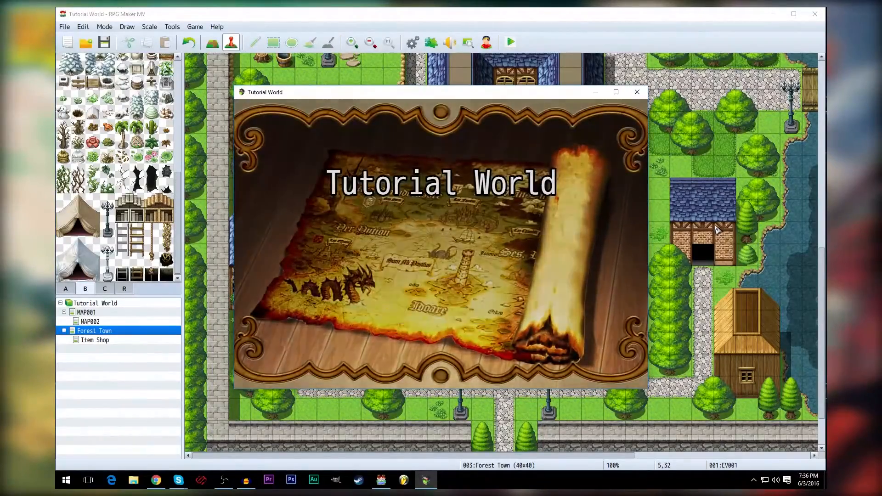
pyautogui.hotkey('ctrl', 'shift', 'Up')
pyautogui.press('Left')
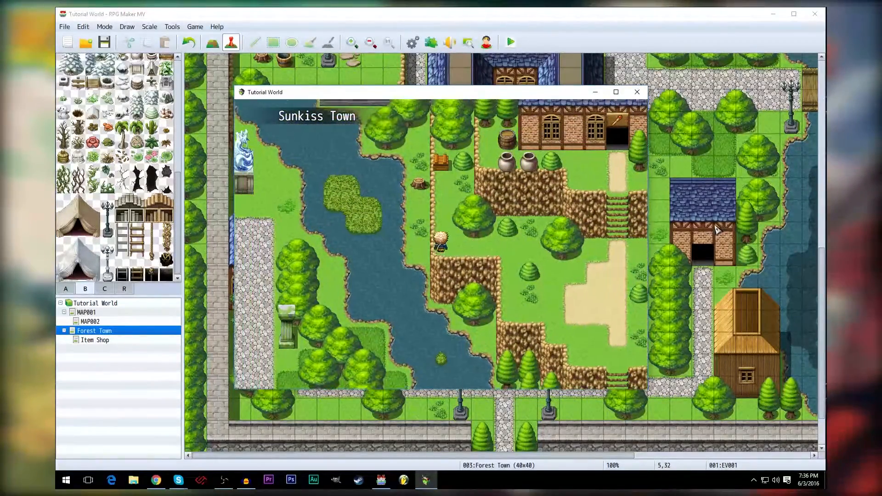
pyautogui.press('Return')
pyautogui.press('Return')
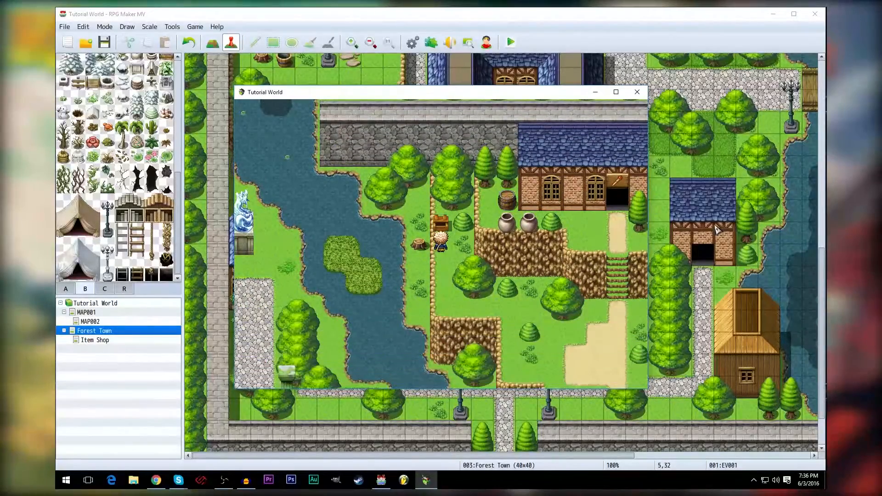
# - Look through the item categories of the playtest's inventory and return to the map
pyautogui.press('Escape')
pyautogui.press('Return')
pyautogui.press('Down')
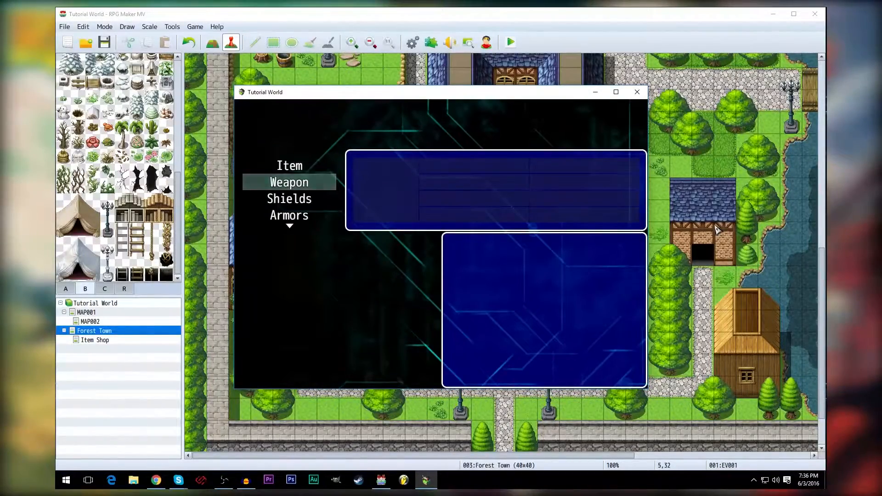
pyautogui.press('Down')
pyautogui.press('Down')
pyautogui.press('Down')
pyautogui.press('Escape')
pyautogui.press('Escape')
# - Walk from the chest to the item shop, enter through its door with the Shop Key, and end the playtest
pyautogui.hotkey('ctrl', 'Left')
pyautogui.hotkey('ctrl', 'Down')
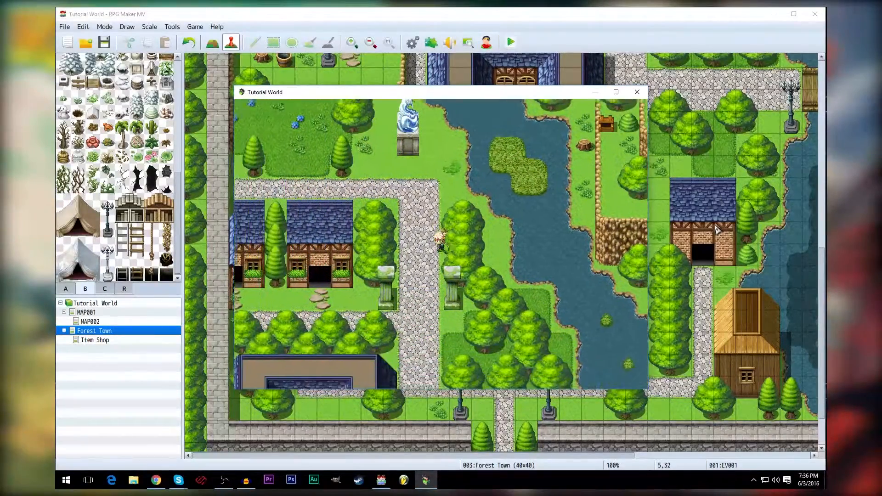
pyautogui.press('Down')
pyautogui.press('Left')
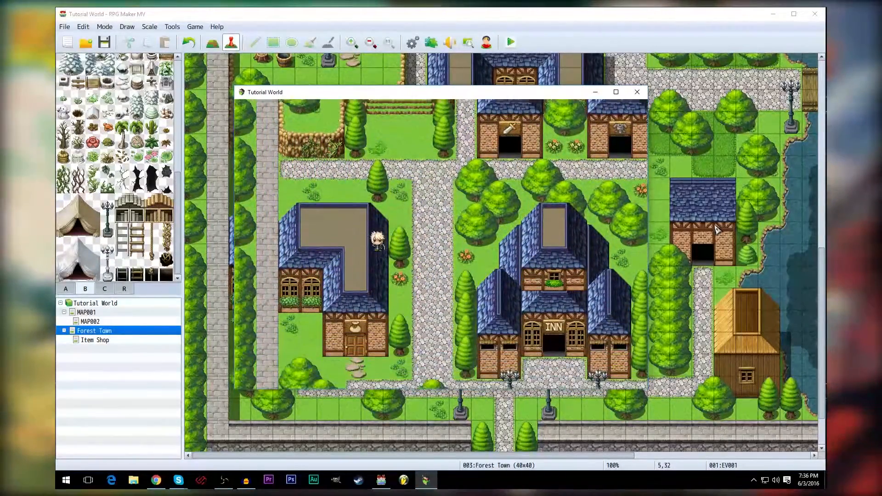
pyautogui.press('Escape')
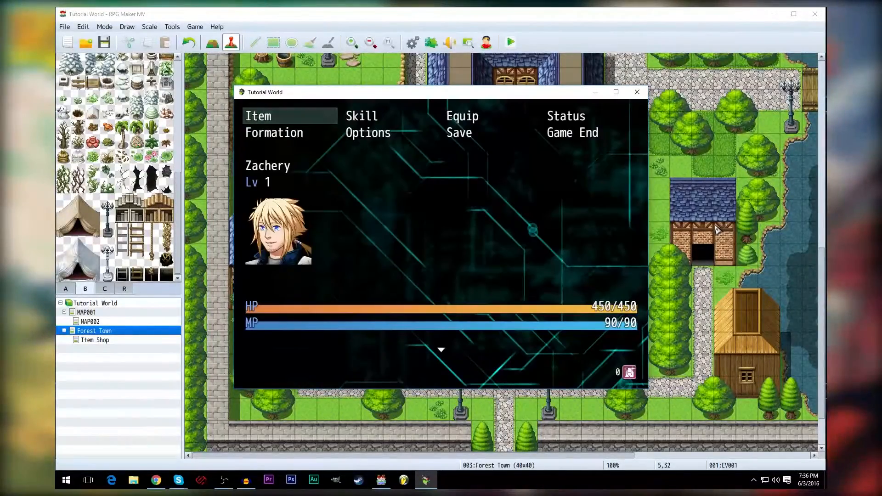
pyautogui.press('Escape')
pyautogui.press('Up')
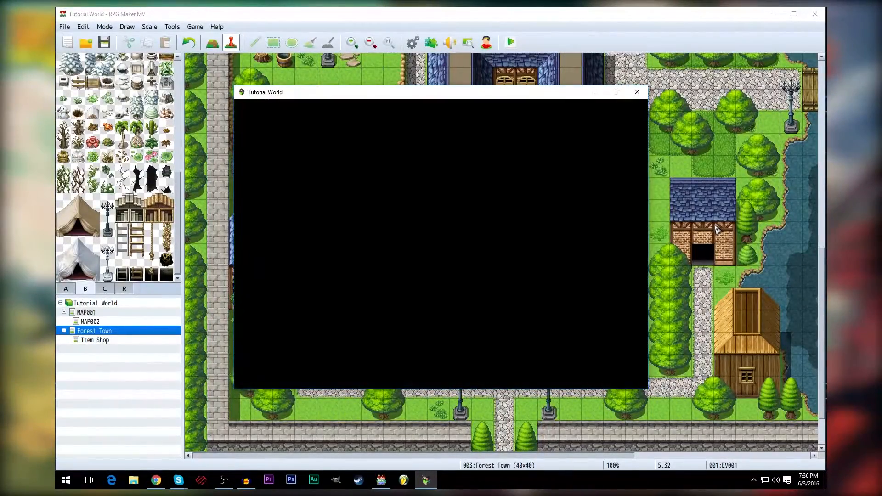
pyautogui.press('Up')
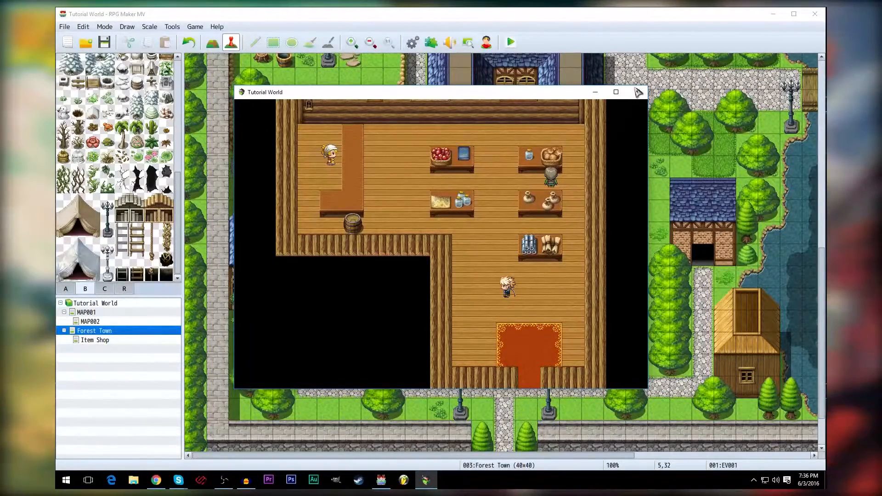
pyautogui.click(638, 93)
# - Playtest another new game, walk straight to the item shop door without the key, try to open it, and end the playtest
pyautogui.click(511, 42)
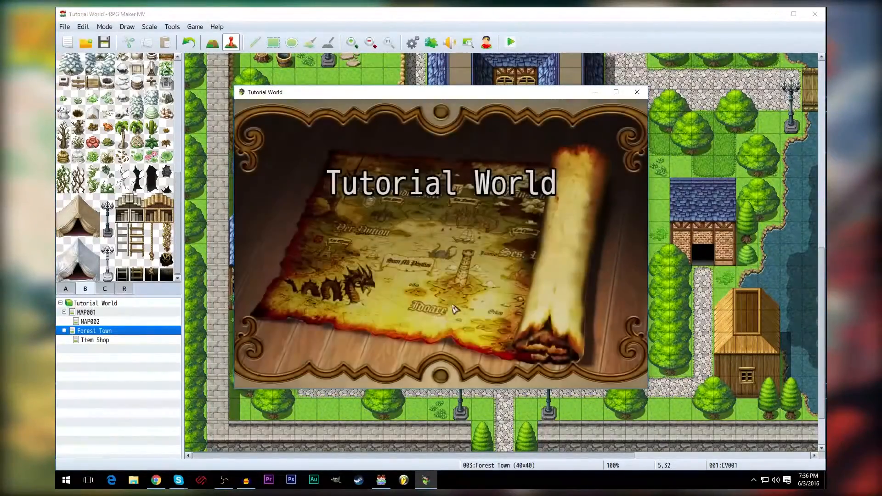
pyautogui.press('Return')
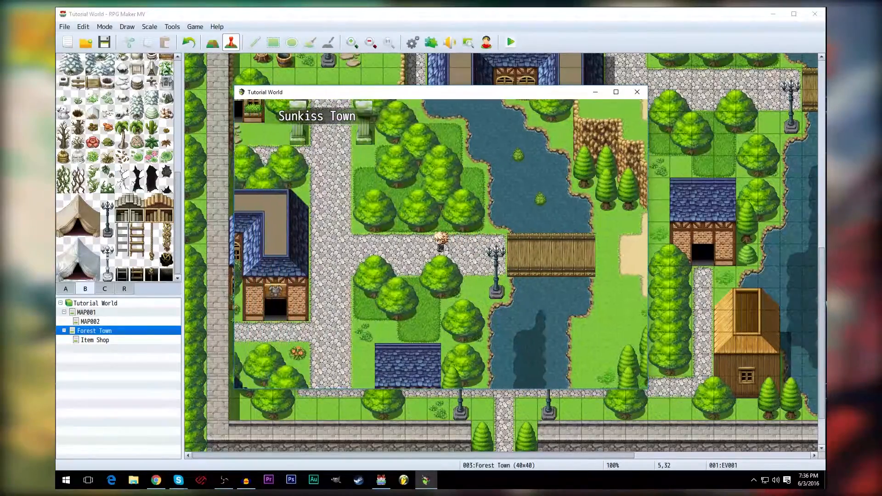
pyautogui.press('Left')
pyautogui.press('Down')
pyautogui.press('Left')
pyautogui.press('Up')
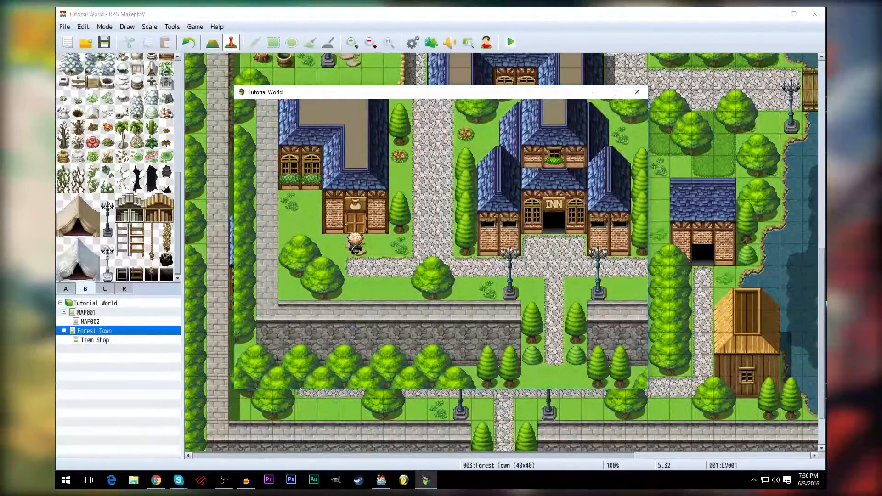
pyautogui.press('Return')
pyautogui.press('Return')
pyautogui.click(637, 92)
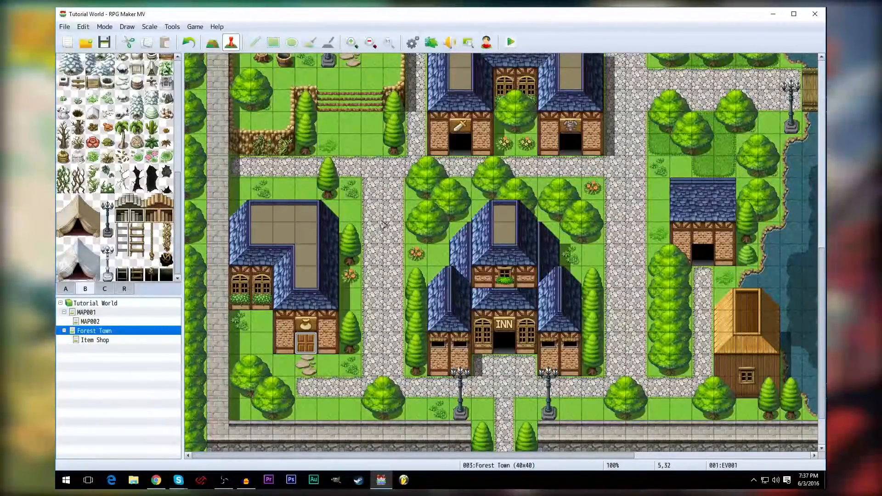
# - Create a new event at 3,24 on the path north of the item shop, using the first People4 character as its image
pyautogui.doubleClick(269, 169)
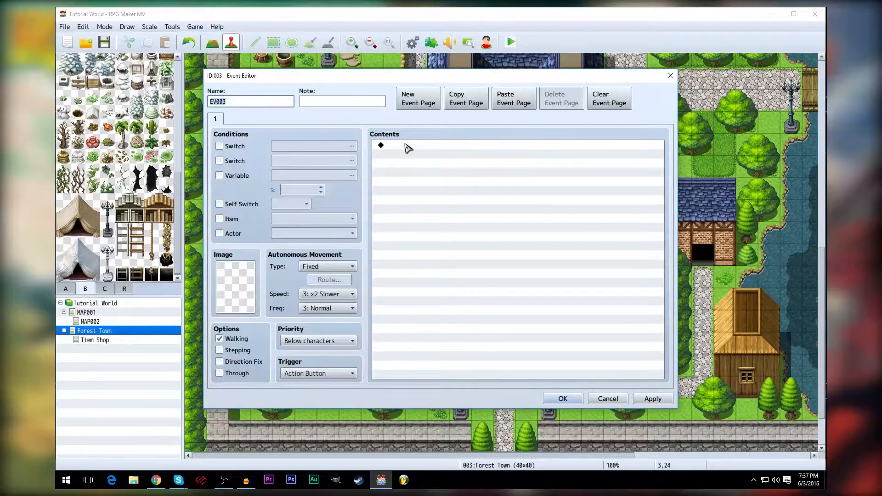
pyautogui.doubleClick(241, 271)
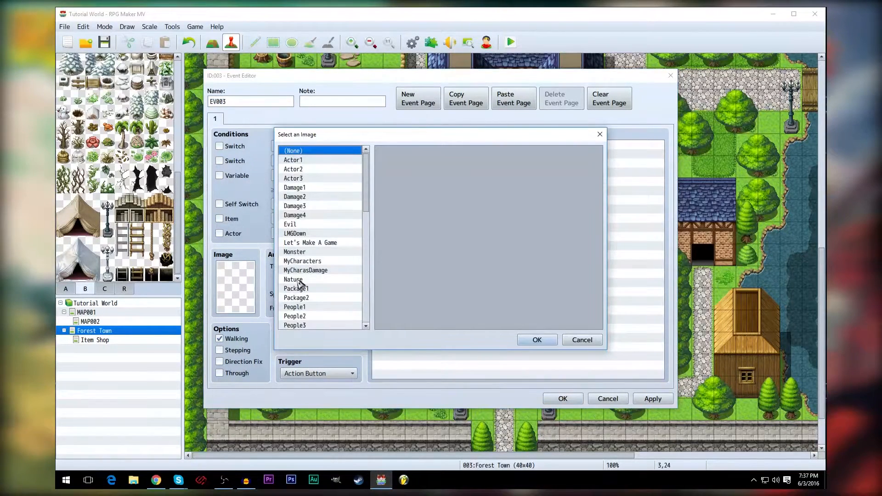
pyautogui.click(303, 289)
pyautogui.scroll(-2, 328, 276)
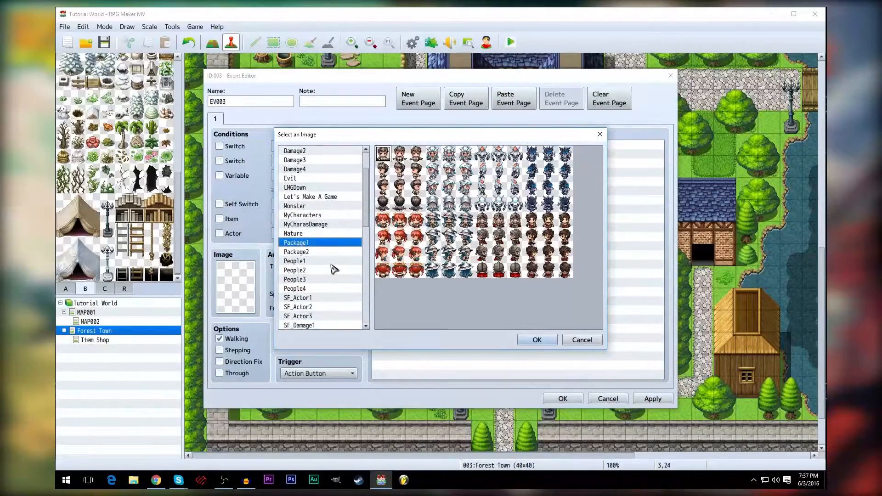
pyautogui.click(297, 289)
pyautogui.click(399, 157)
pyautogui.doubleClick(400, 156)
# - Add a Show Text command to the new event with the first People4 face and the text "Blah blah blah!"
pyautogui.doubleClick(413, 145)
pyautogui.click(438, 148)
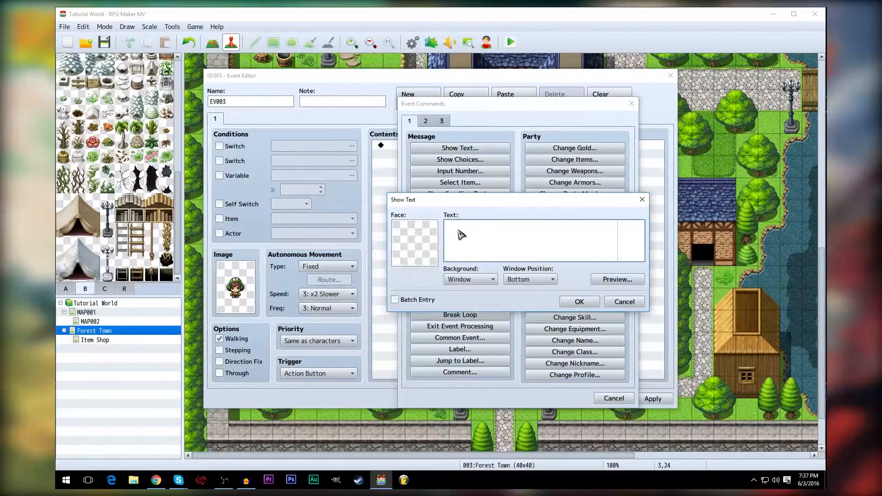
pyautogui.doubleClick(414, 234)
pyautogui.scroll(-1, 393, 267)
pyautogui.click(388, 303)
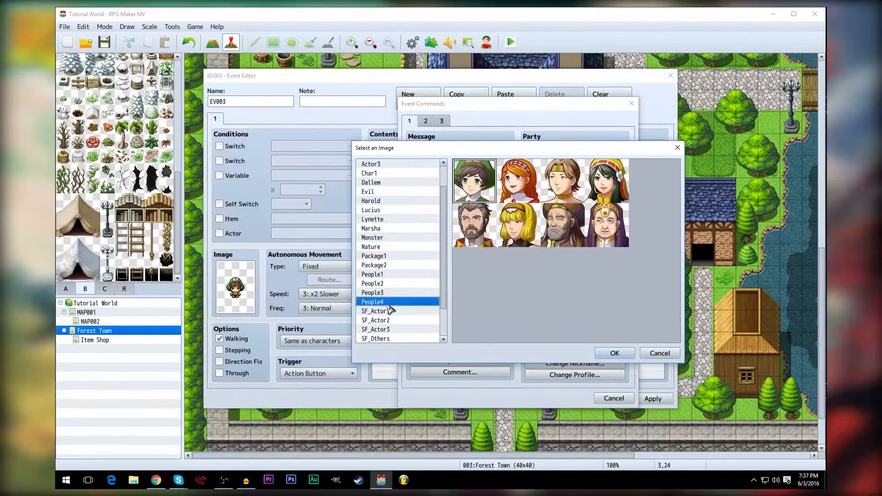
pyautogui.doubleClick(476, 191)
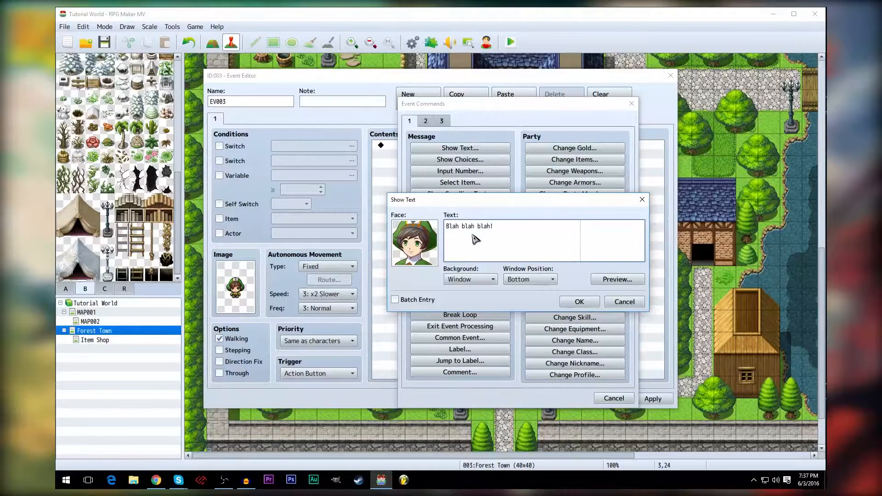
pyautogui.click(577, 301)
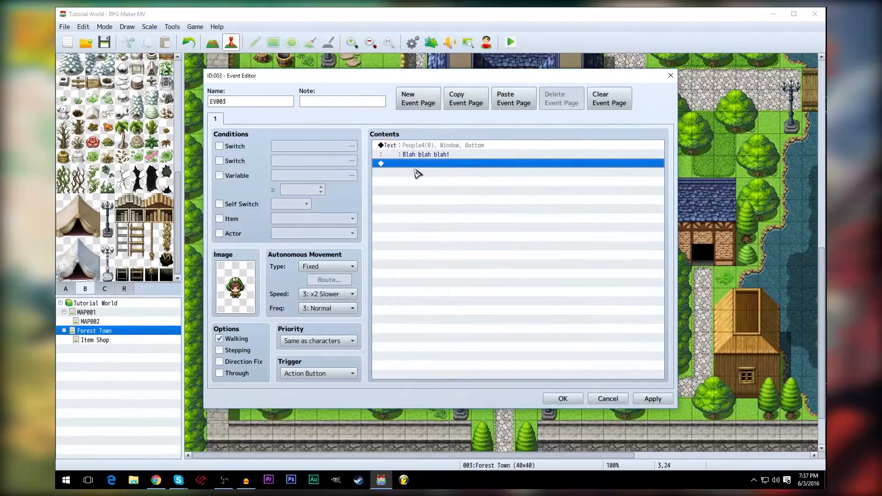
# - Duplicate the "Blah blah blah!" event page as a second page of the same event
pyautogui.click(219, 146)
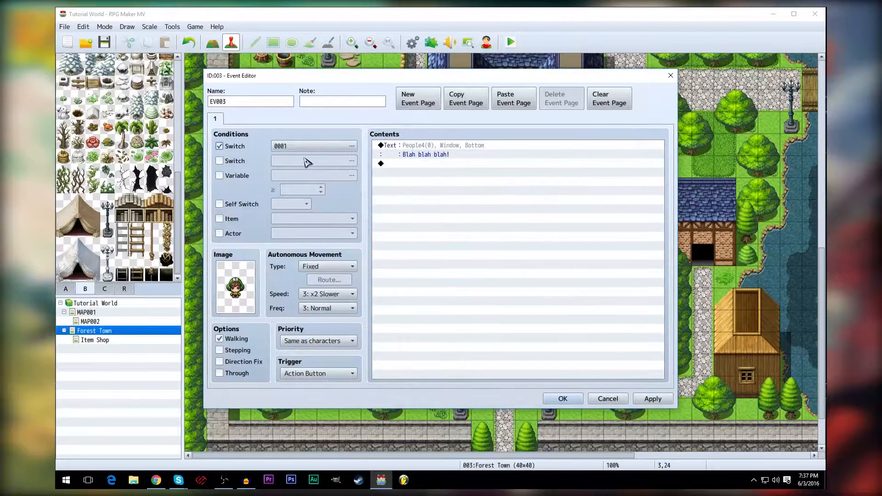
pyautogui.click(227, 149)
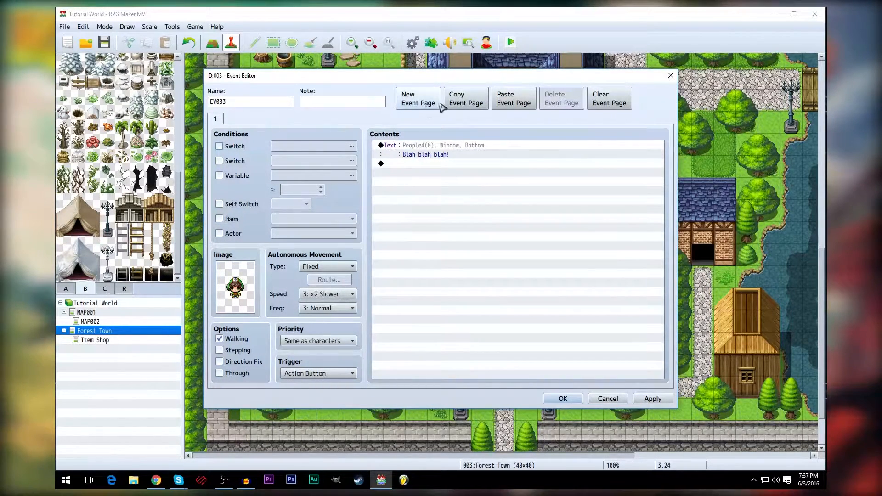
pyautogui.click(482, 105)
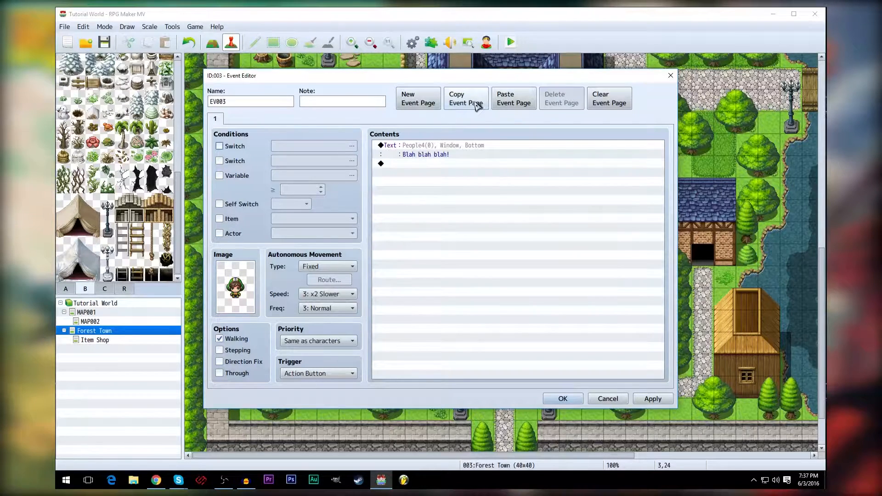
pyautogui.click(508, 103)
# - Make the second page depend on switch 0015, renaming that switch "Whiny Kid"
pyautogui.click(220, 146)
pyautogui.click(291, 146)
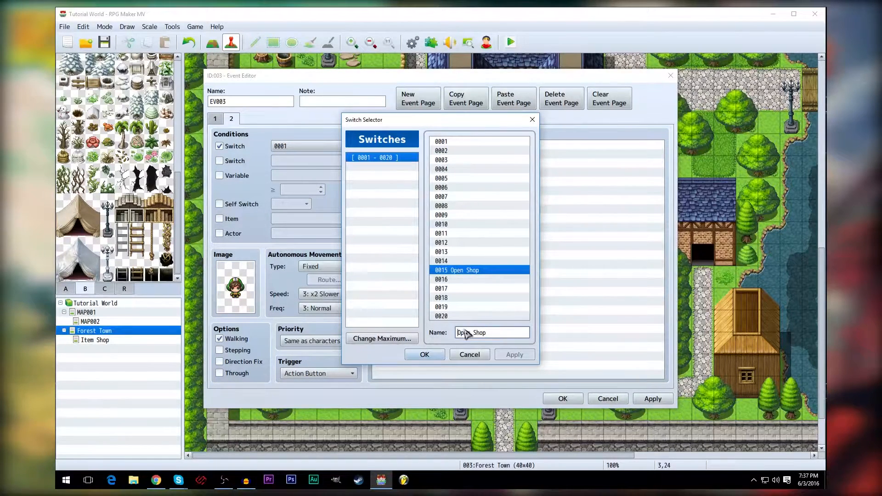
pyautogui.moveTo(492, 332); pyautogui.dragTo(443, 332)
pyautogui.write('Whiny Kid')
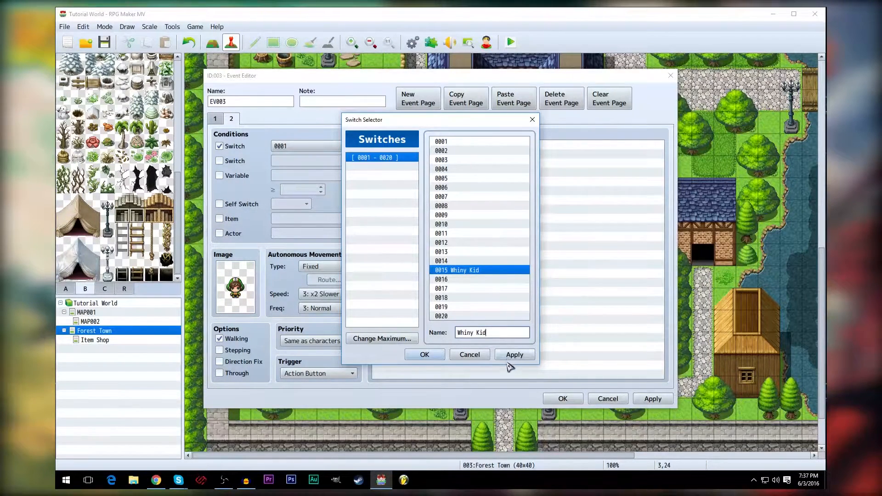
pyautogui.click(426, 354)
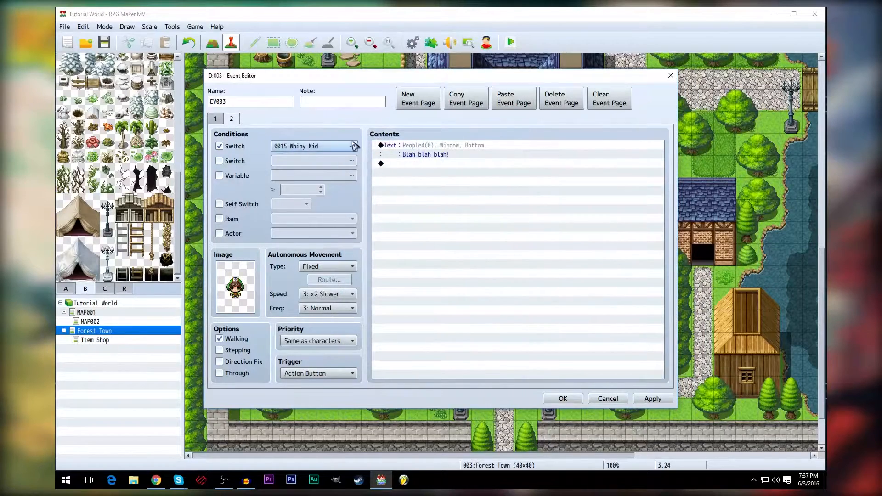
# - Change the second page's message to "I'm sorry for being a pain." and save the event
pyautogui.click(420, 152)
pyautogui.doubleClick(472, 162)
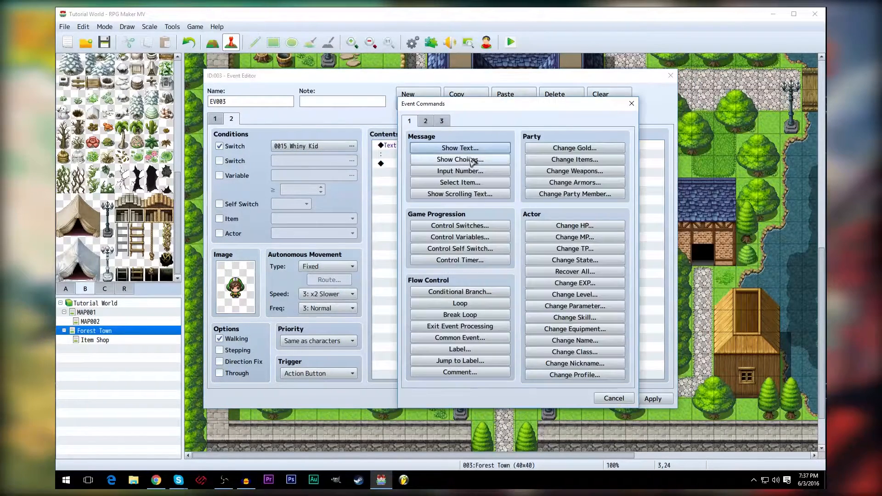
pyautogui.click(460, 147)
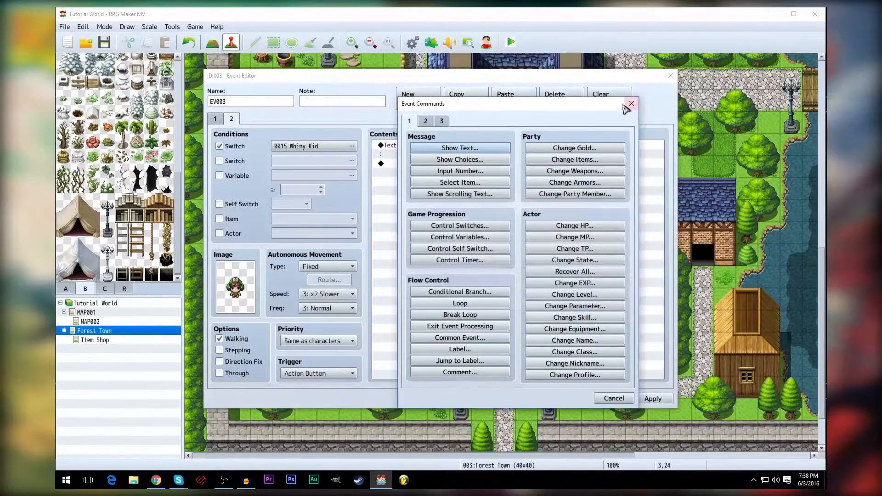
pyautogui.doubleClick(440, 155)
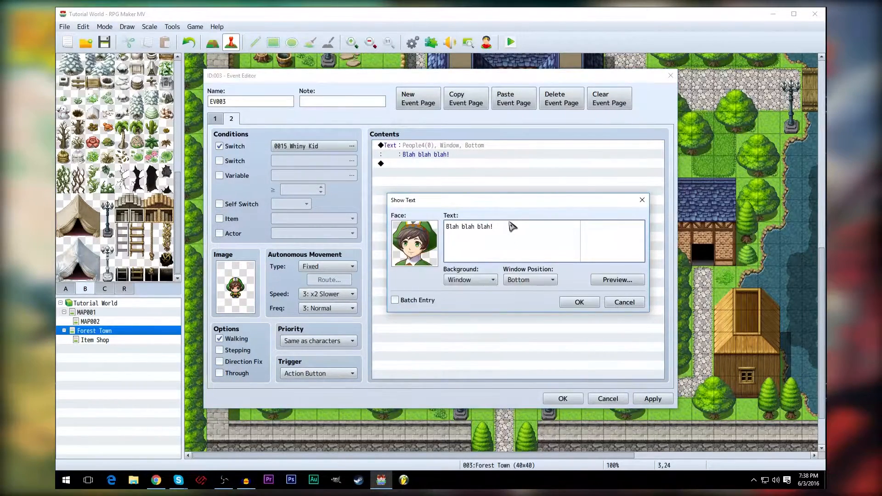
pyautogui.moveTo(508, 225); pyautogui.dragTo(415, 223)
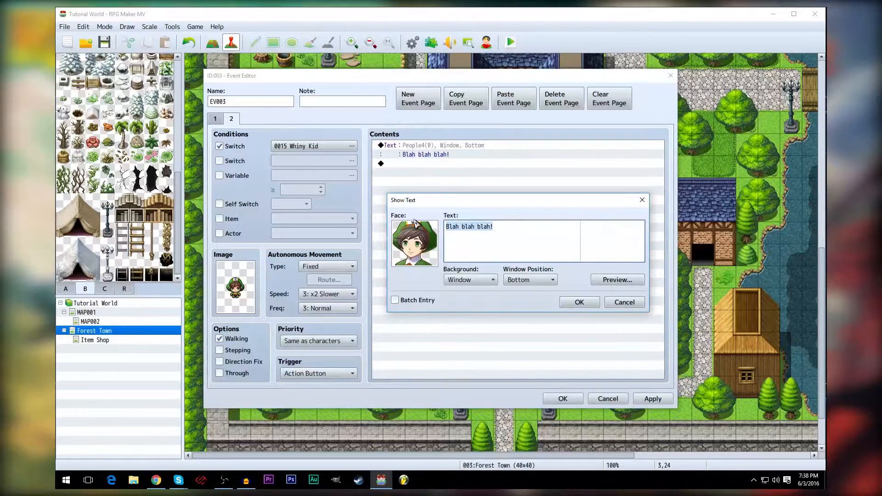
pyautogui.write('W')
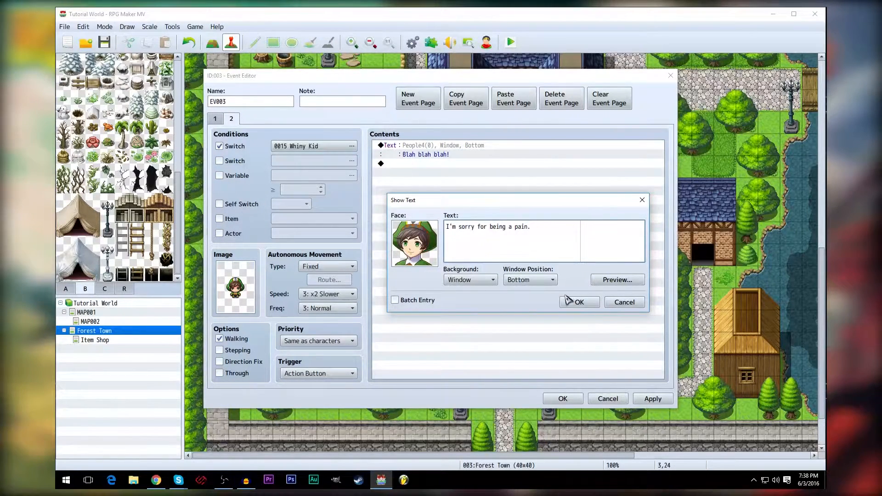
pyautogui.click(577, 303)
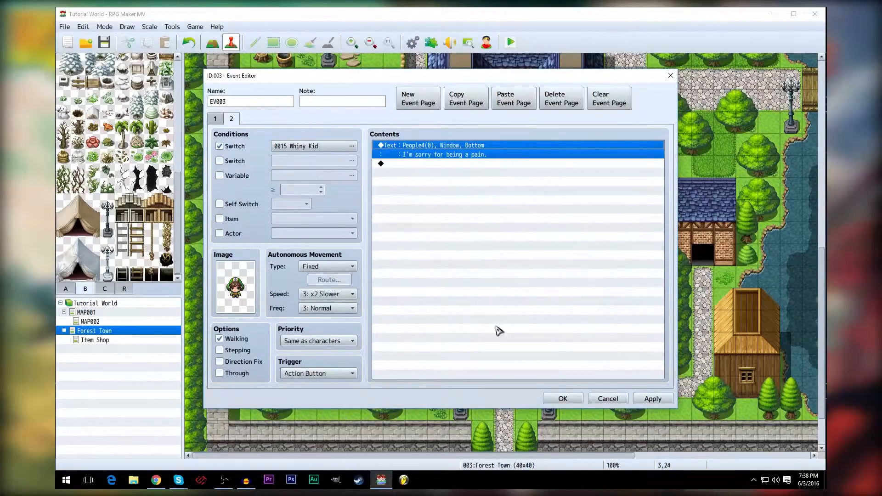
pyautogui.click(654, 398)
pyautogui.click(562, 399)
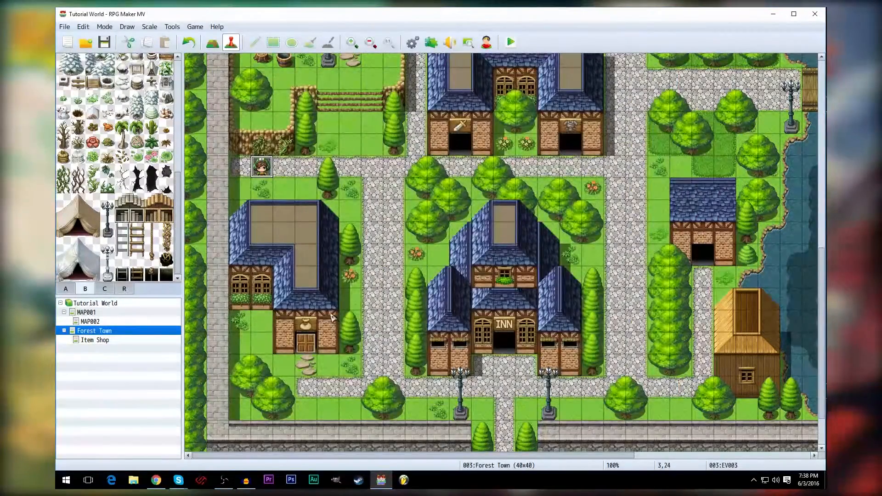
pyautogui.doubleClick(263, 168)
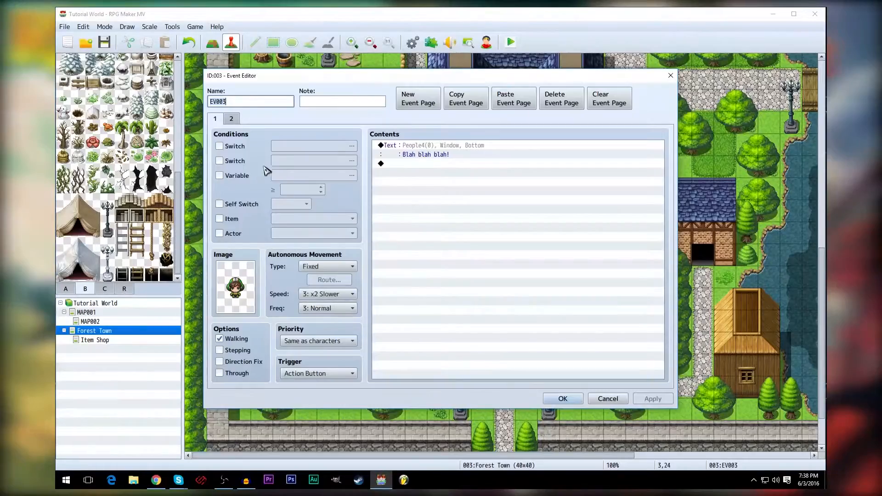
pyautogui.click(670, 75)
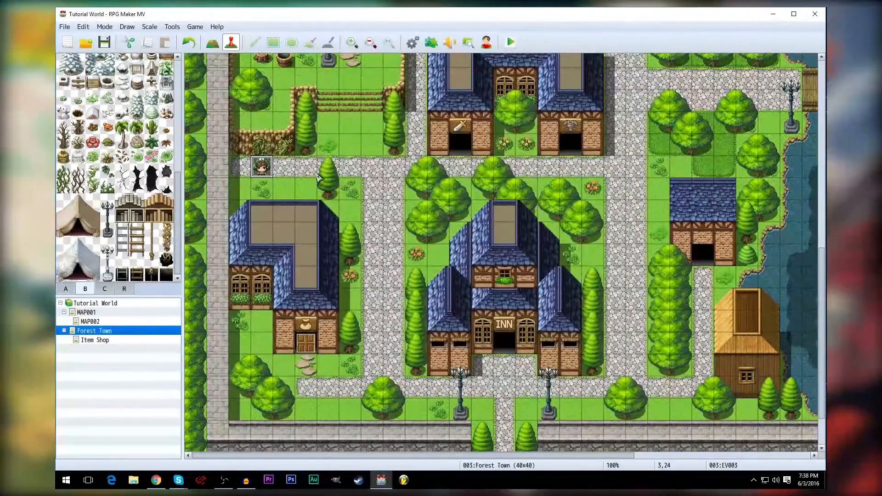
pyautogui.scroll(3, 366, 161)
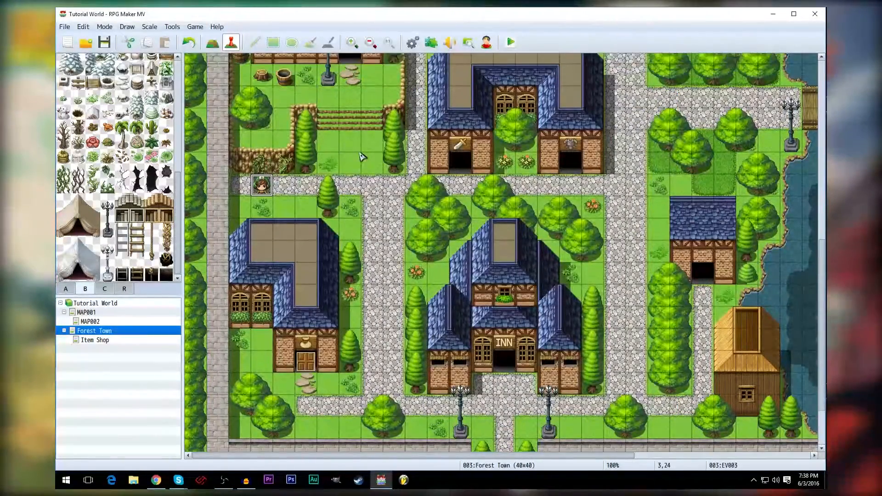
pyautogui.scroll(-1, 366, 163)
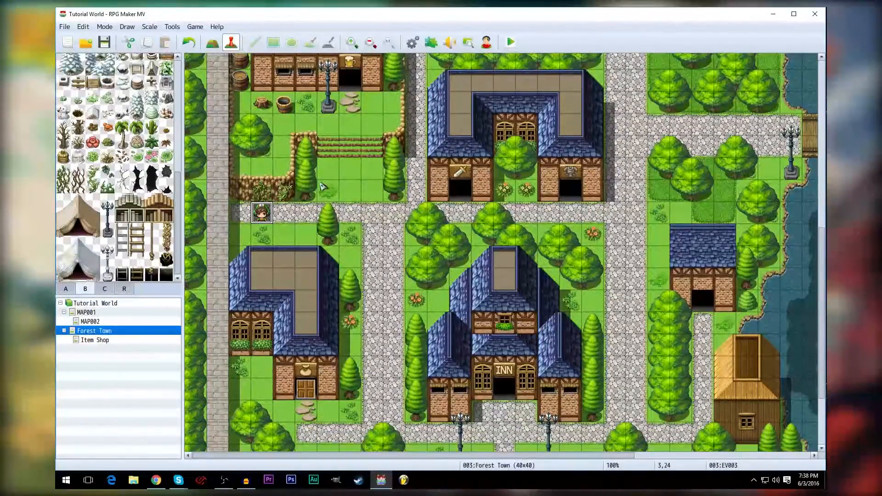
# - Create a new event at 2,24 beside the boy, using the blonde girl from the lower row of People4 as its image
pyautogui.doubleClick(240, 212)
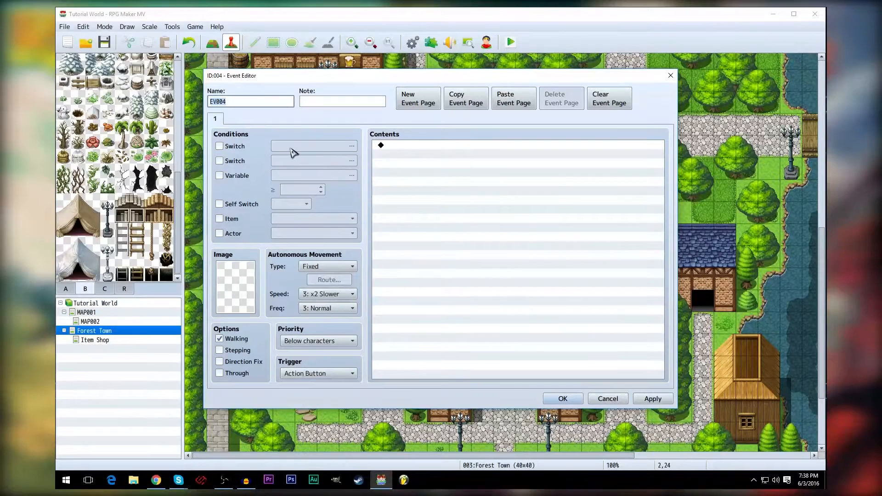
pyautogui.doubleClick(253, 281)
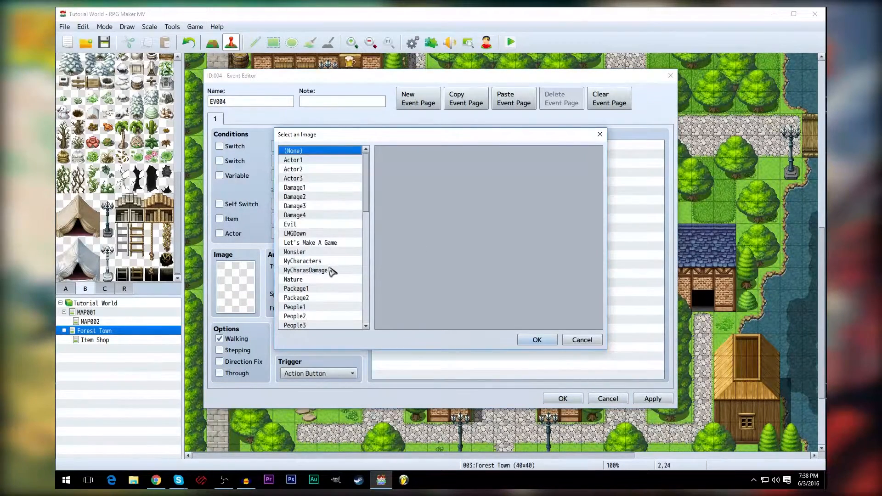
pyautogui.moveTo(368, 201)
pyautogui.mouseDown()
pyautogui.moveTo(366, 242)
pyautogui.moveTo(372, 216)
pyautogui.mouseUp()
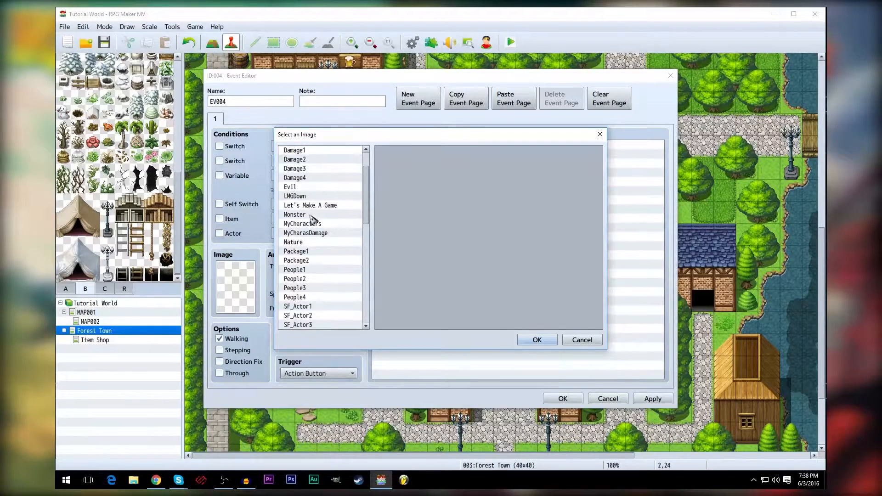
pyautogui.click(308, 298)
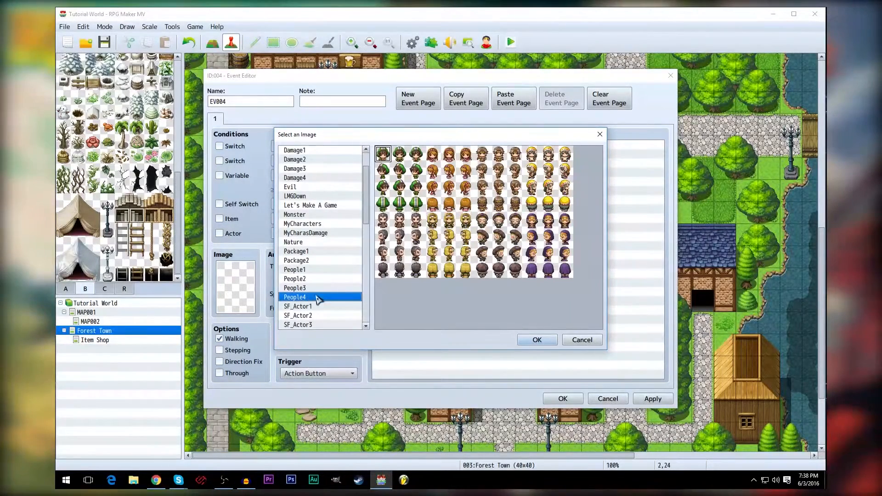
pyautogui.doubleClick(450, 230)
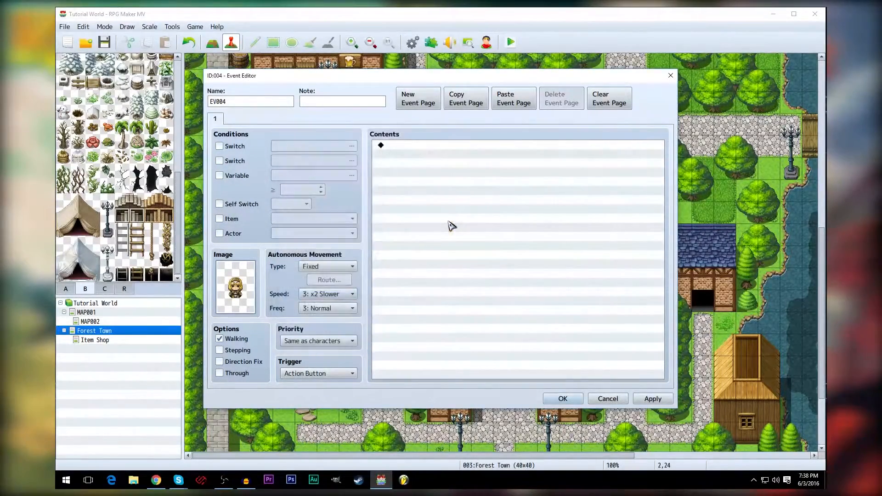
# - Add a Show Text command to the girl's event with her matching People4 face and the text "Shape up, young man!"
pyautogui.doubleClick(398, 154)
pyautogui.click(460, 148)
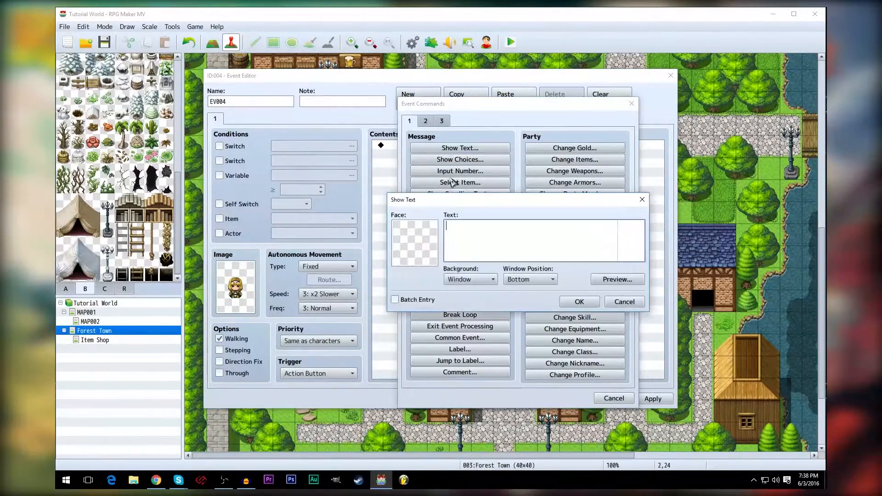
pyautogui.doubleClick(415, 252)
pyautogui.click(384, 330)
pyautogui.doubleClick(511, 221)
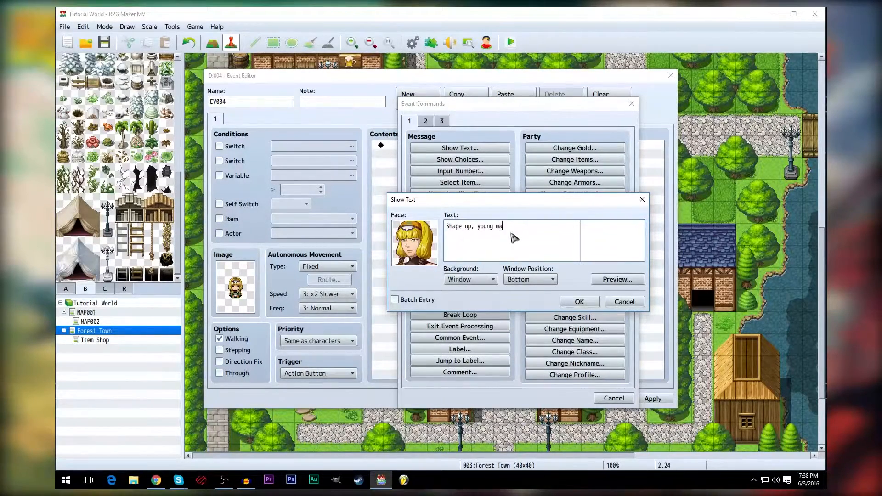
pyautogui.click(579, 302)
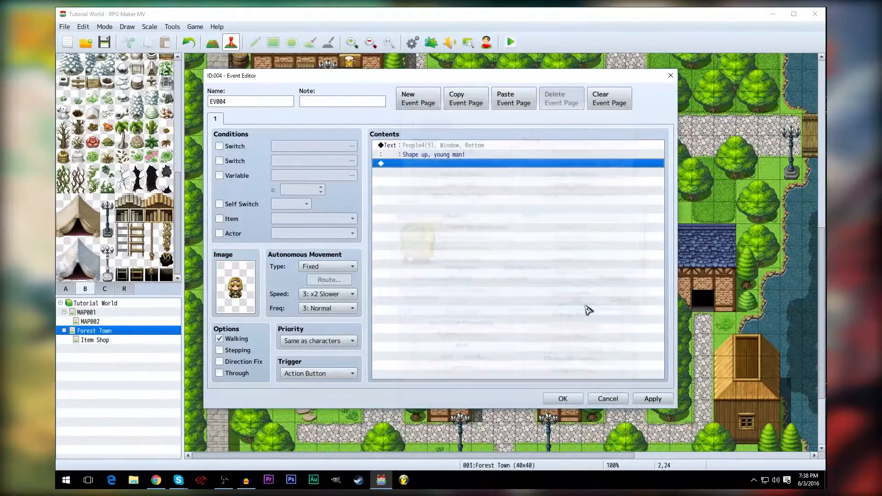
pyautogui.click(650, 399)
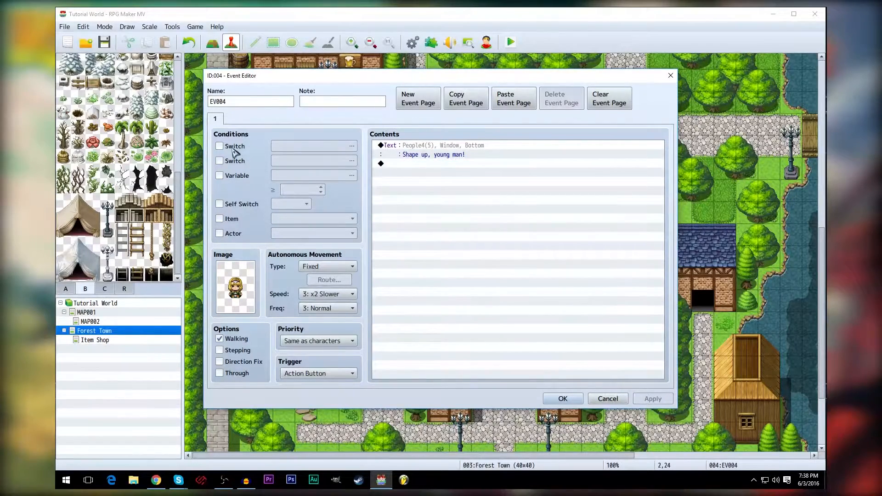
# - Add a Control Switches command after the girl's message that turns switch 0015 Whiny Kid ON, and apply it
pyautogui.doubleClick(412, 164)
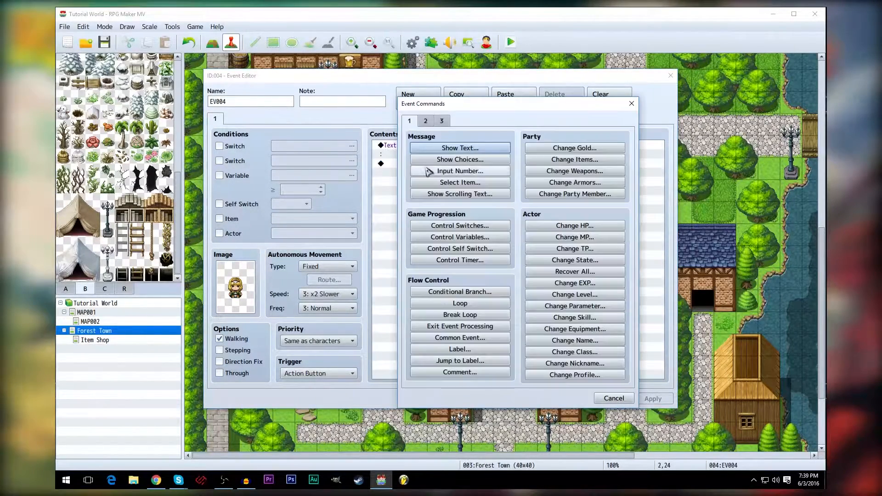
pyautogui.click(471, 226)
pyautogui.click(524, 233)
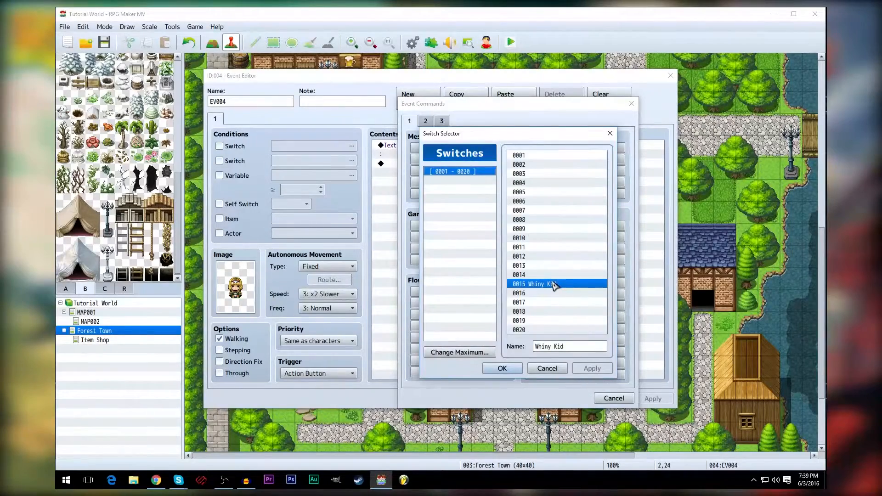
pyautogui.doubleClick(554, 284)
pyautogui.click(528, 298)
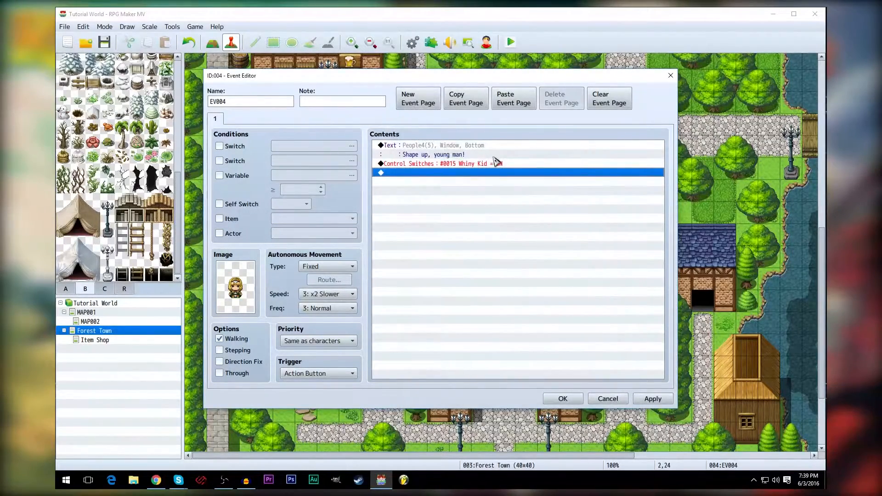
pyautogui.click(652, 399)
# - Duplicate the girl's event page as a second page and delete the Control Switches command from the copy
pyautogui.click(462, 102)
pyautogui.click(512, 102)
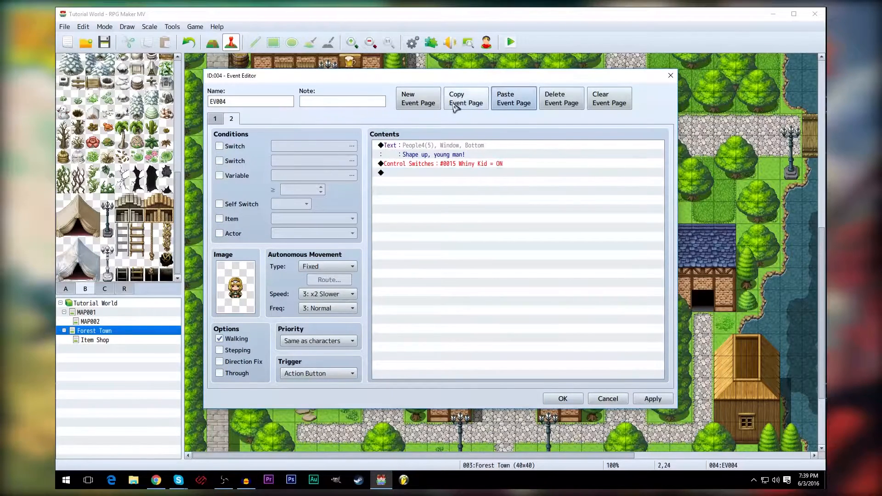
pyautogui.click(428, 163)
pyautogui.press('Delete')
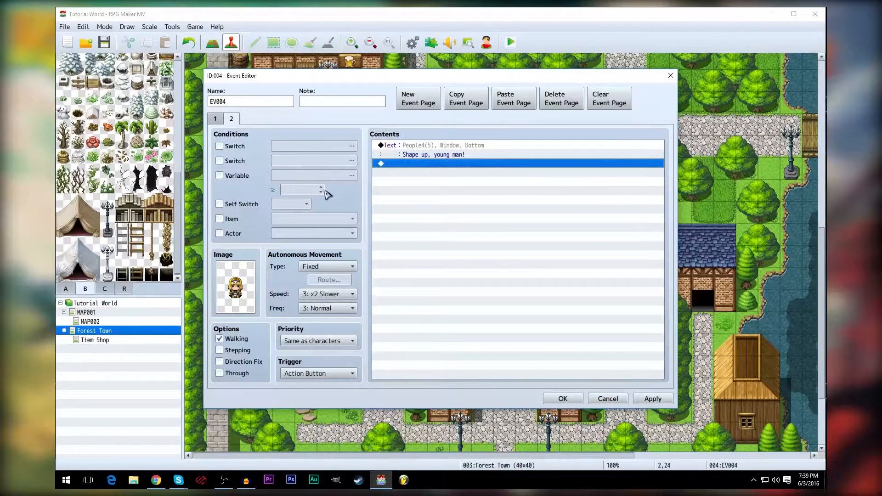
# - Add a switch condition to the girl's second page using switch 0015 Whiny Kid
pyautogui.click(235, 147)
pyautogui.click(325, 146)
pyautogui.doubleClick(466, 270)
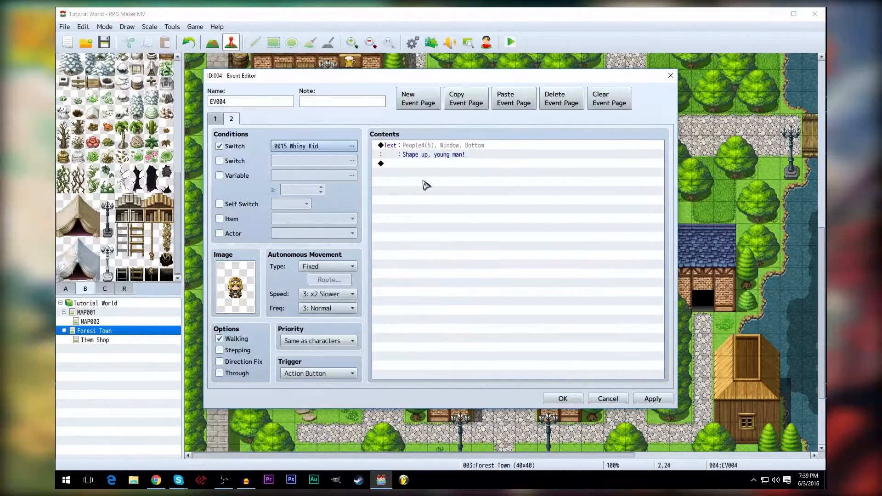
# - Change the second page's condition to switch 0016 and name that switch "Sorry"
pyautogui.click(315, 147)
pyautogui.click(465, 279)
pyautogui.click(472, 334)
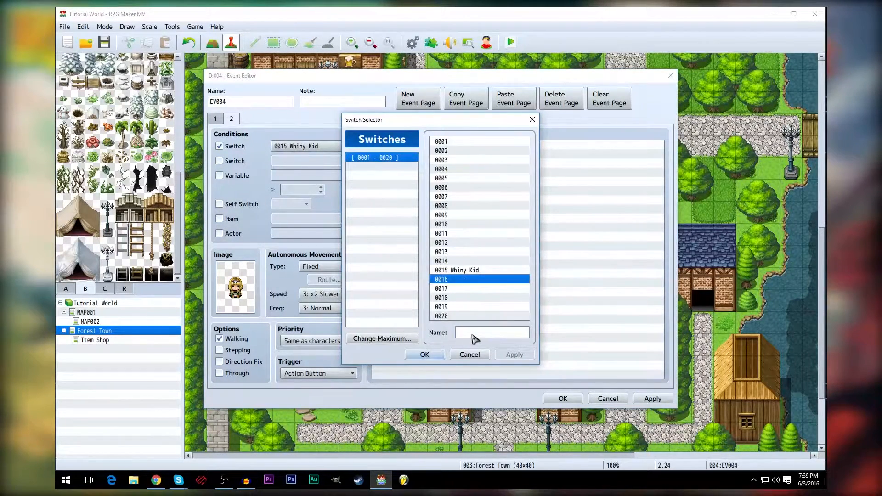
pyautogui.write('Sorry')
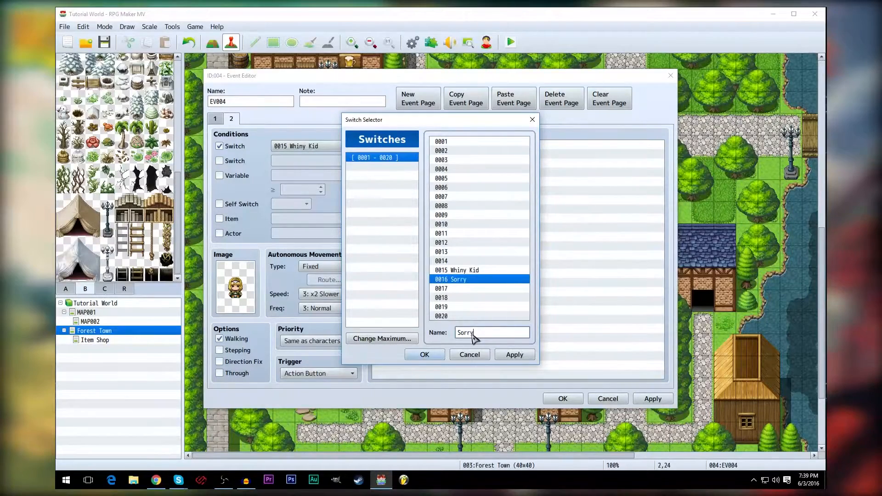
pyautogui.click(514, 357)
pyautogui.click(421, 356)
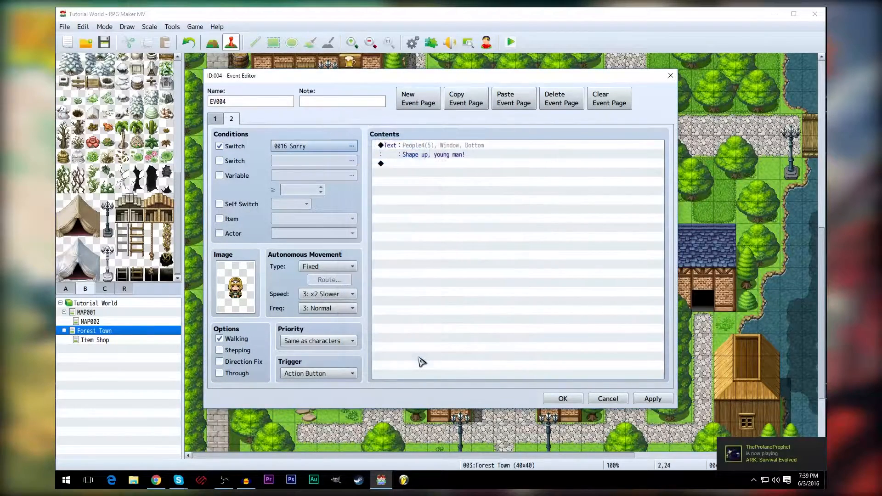
# - Change the message on the girl's second event page to "Good boy." and save the event
pyautogui.click(423, 158)
pyautogui.rightClick(423, 152)
pyautogui.click(450, 168)
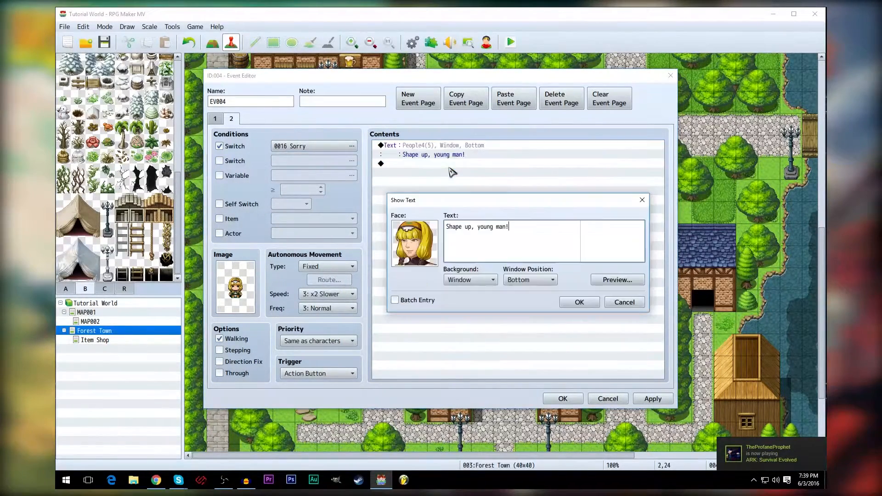
pyautogui.moveTo(513, 228); pyautogui.dragTo(419, 229)
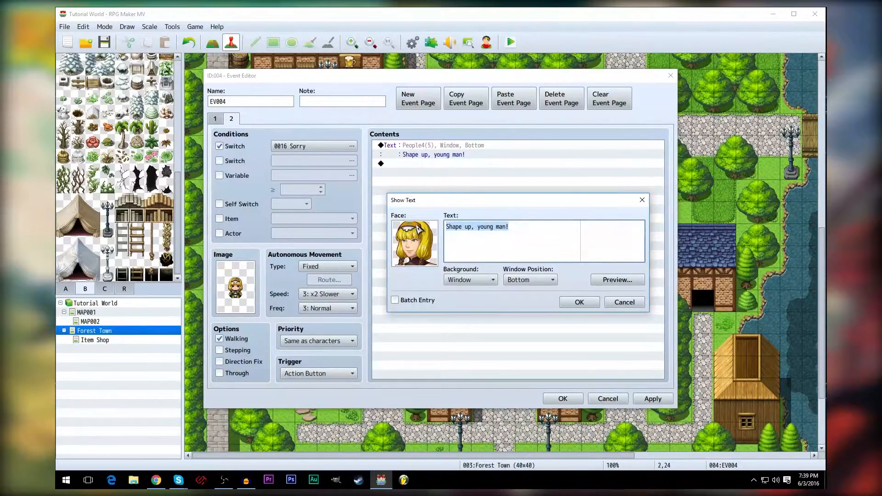
pyautogui.write('Good boy.')
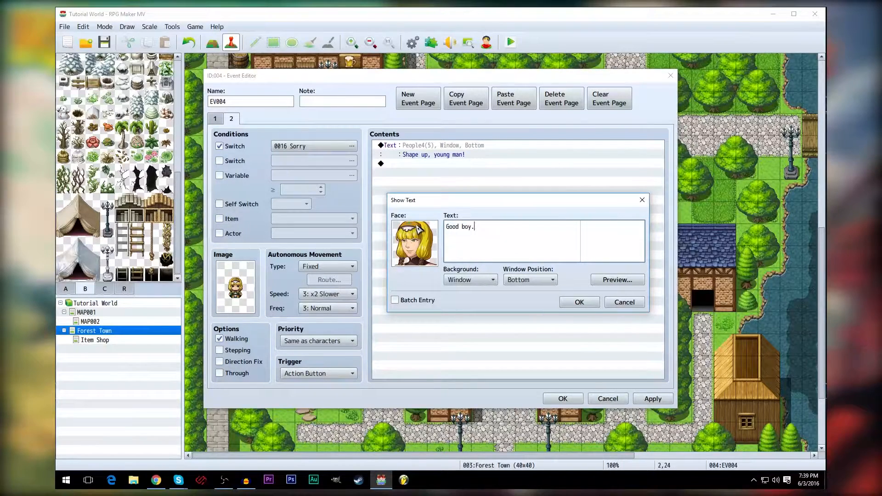
pyautogui.click(574, 301)
pyautogui.click(651, 398)
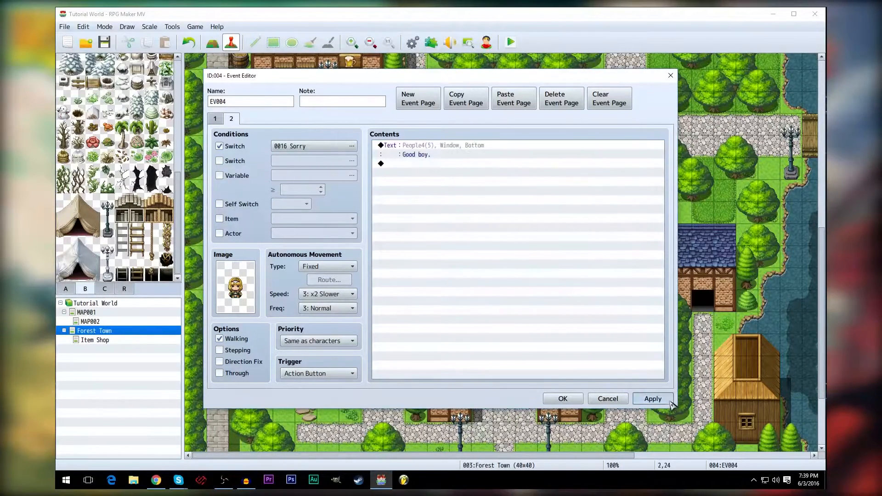
pyautogui.click(563, 399)
# - Add a Control Switches command turning switch 0016 Sorry ON after the message on the boy's second event page, and save the event
pyautogui.click(263, 212)
pyautogui.doubleClick(262, 213)
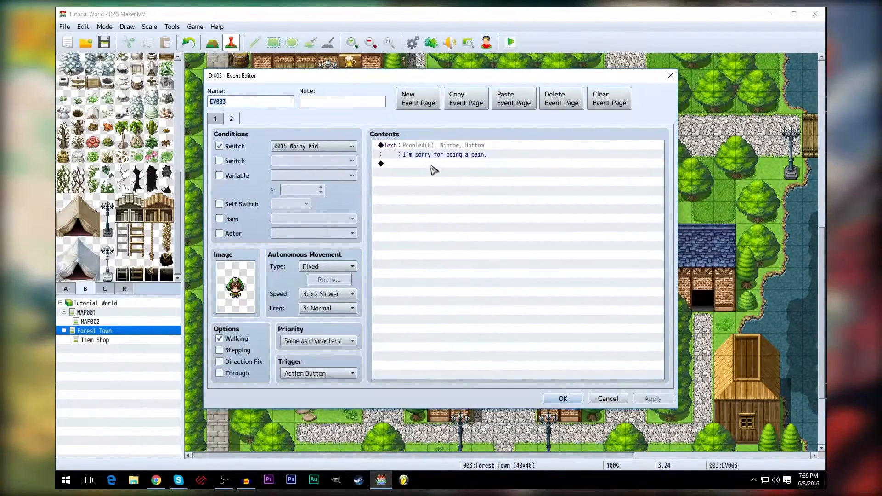
pyautogui.doubleClick(433, 164)
pyautogui.click(460, 226)
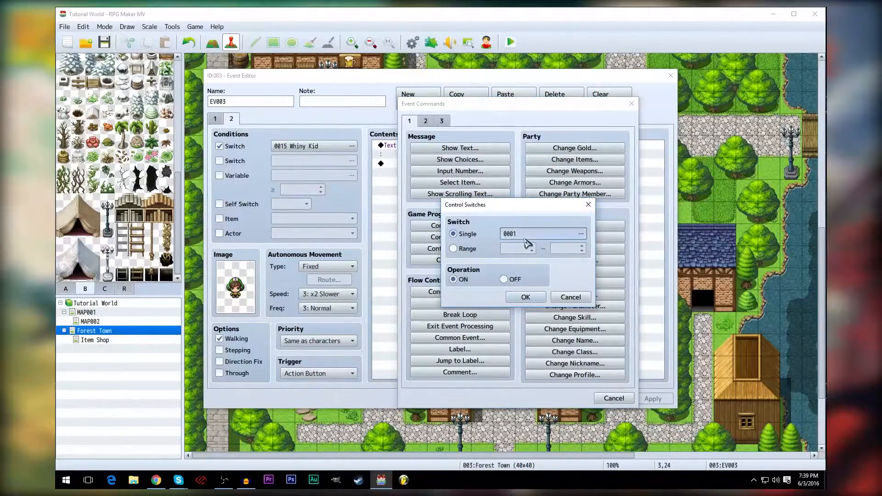
pyautogui.click(581, 234)
pyautogui.doubleClick(543, 293)
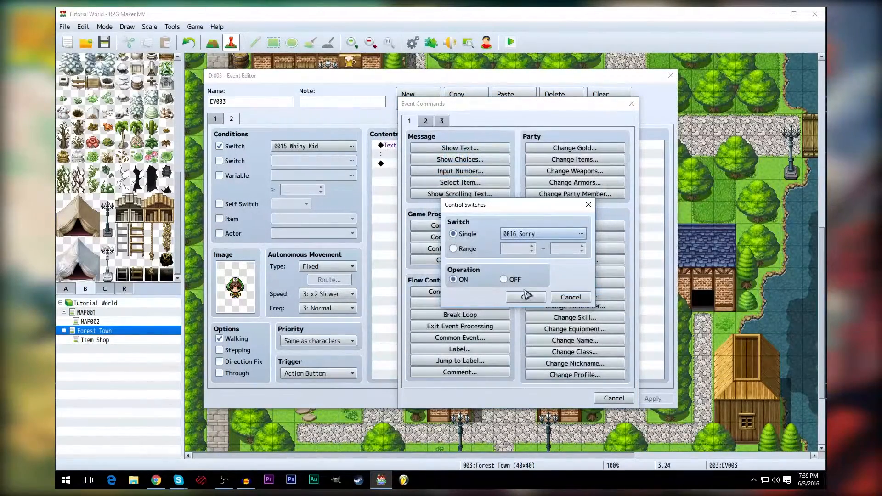
pyautogui.click(526, 298)
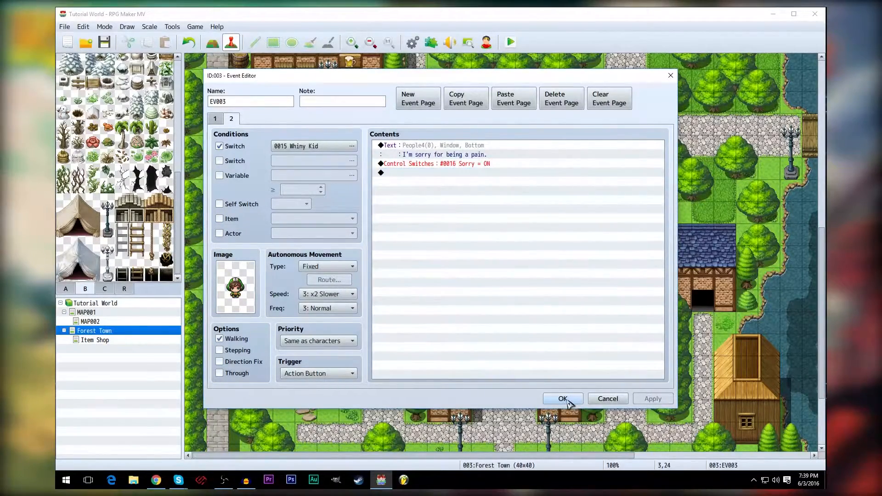
pyautogui.click(564, 398)
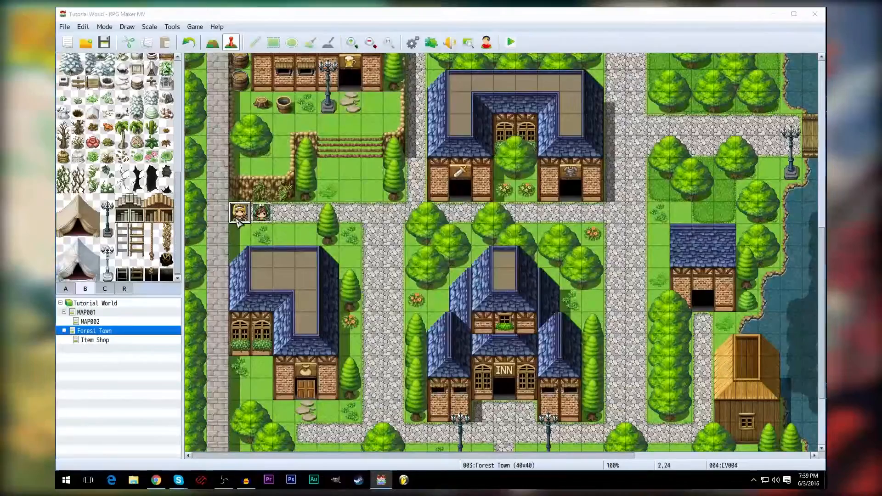
# - Review the second page of the girl's event and close it without changes
pyautogui.doubleClick(239, 212)
pyautogui.click(231, 118)
pyautogui.click(413, 151)
pyautogui.doubleClick(422, 163)
pyautogui.click(630, 104)
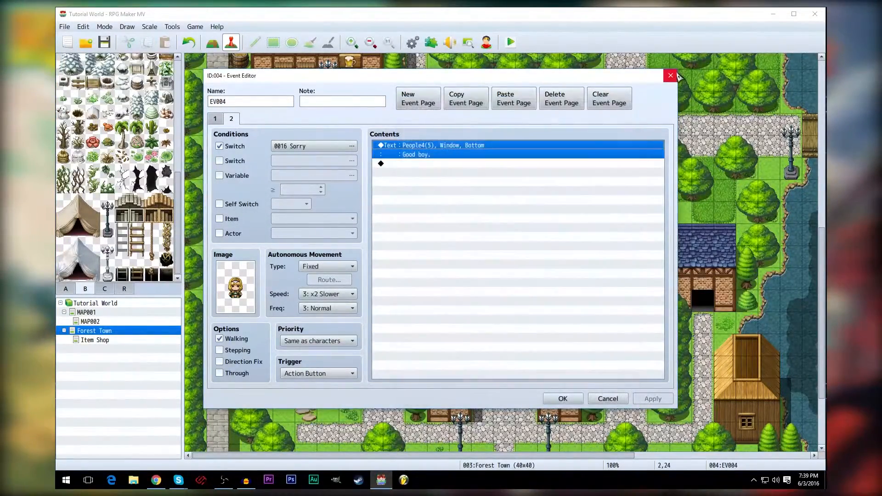
pyautogui.click(670, 76)
# - Launch a playtest of the project and start a new game
pyautogui.click(510, 42)
pyautogui.click(402, 266)
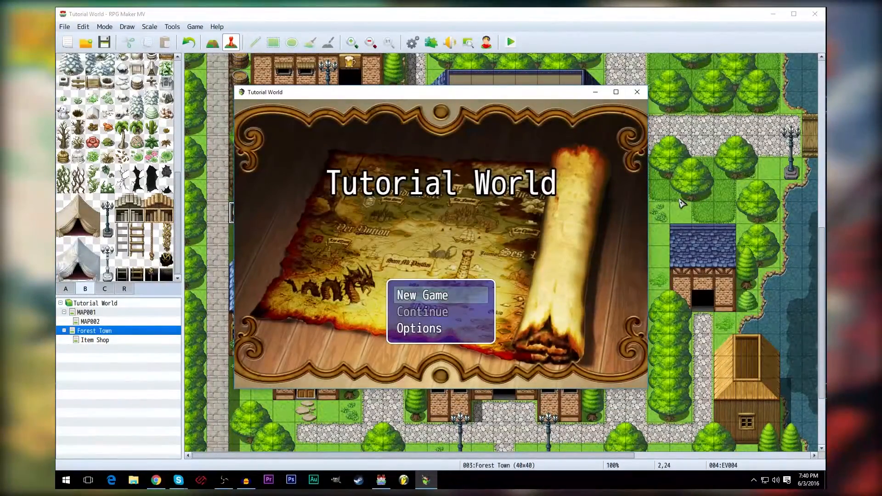
pyautogui.press('Return')
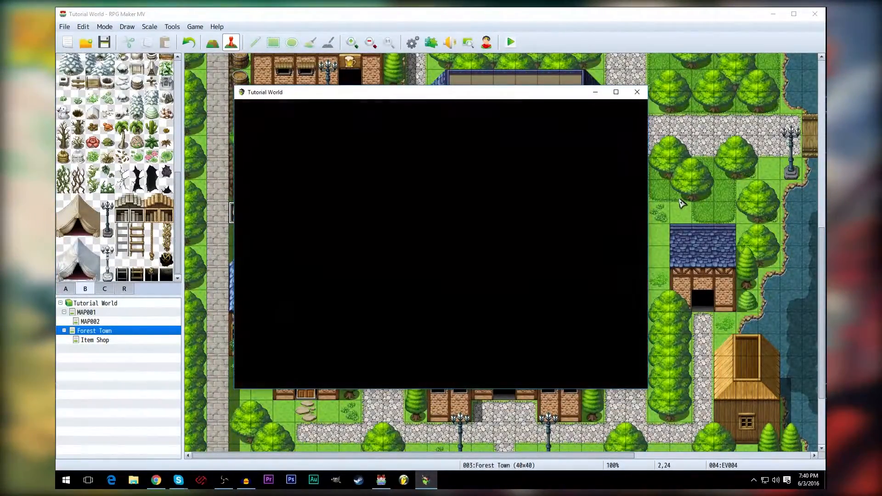
# - Walk the player west through the town to the boy and talk to him to test his first message
pyautogui.press('Left')
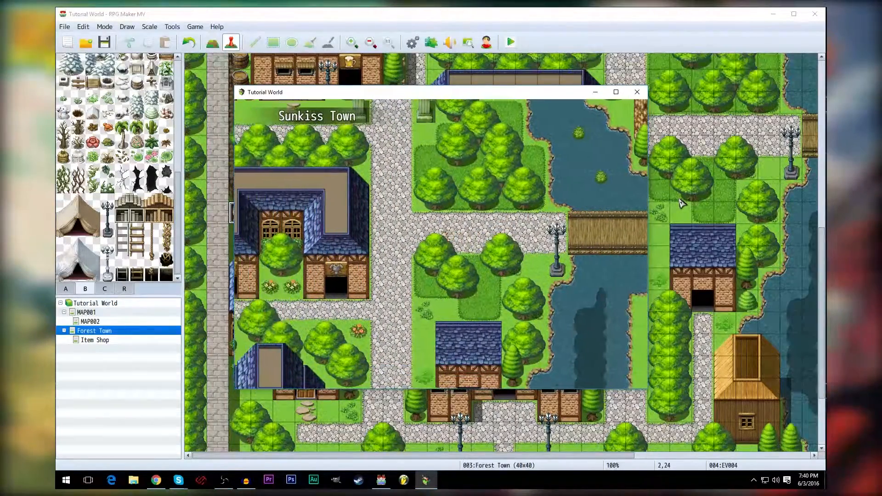
pyautogui.press('Down')
pyautogui.press('Left')
pyautogui.press('Up')
pyautogui.press('Left')
pyautogui.press('Return')
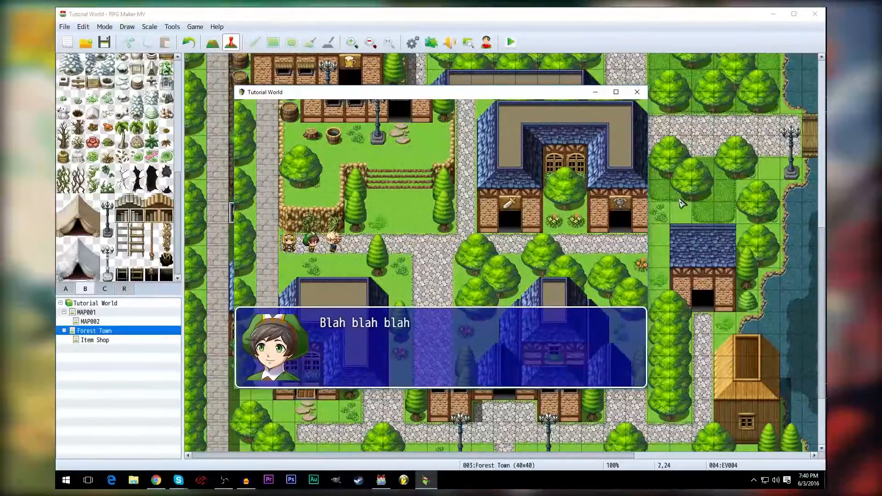
# - Finish the boy's dialogue and talk to the girl beside him to trigger the Whiny Kid switch
pyautogui.press('Return')
pyautogui.press('Return')
pyautogui.press('Return')
pyautogui.press('Return')
pyautogui.press('Return')
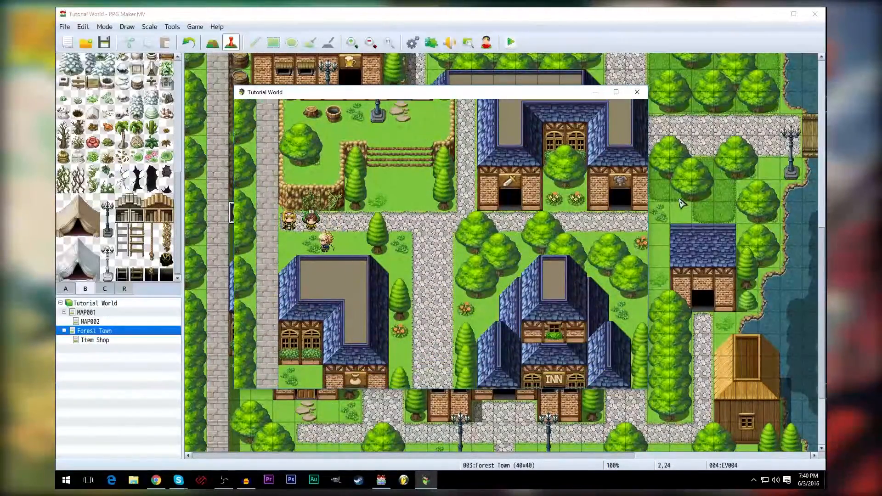
pyautogui.press('Return')
pyautogui.press('Return')
pyautogui.press('Return')
# - Return to the boy and talk to him again to test his second page's message
pyautogui.press('Right')
pyautogui.press('Up')
pyautogui.press('Return')
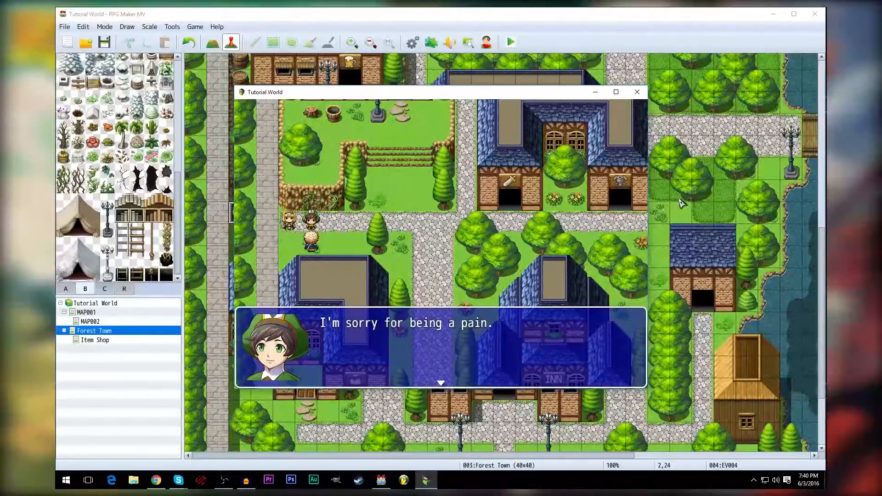
pyautogui.press('Return')
pyautogui.press('Return')
pyautogui.press('Return')
# - Talk to the girl again to test her second page's message, and end the playtest
pyautogui.press('Left')
pyautogui.press('Up')
pyautogui.press('Return')
pyautogui.press('Return')
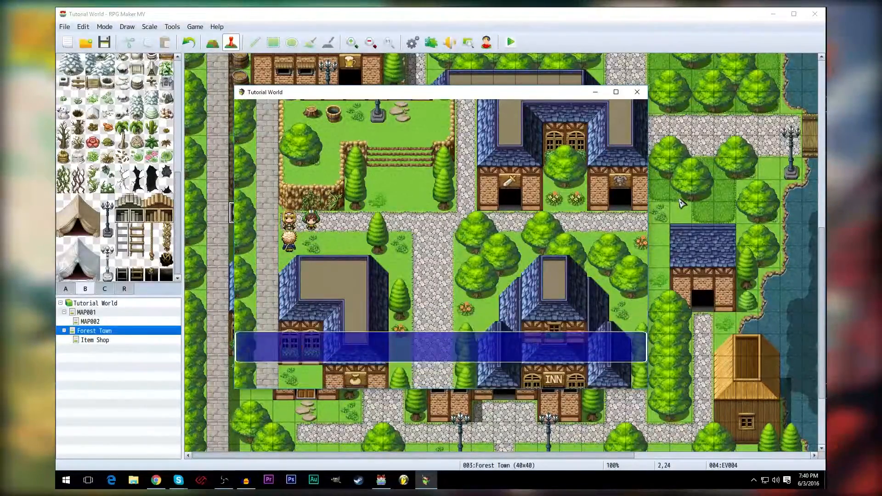
pyautogui.press('Return')
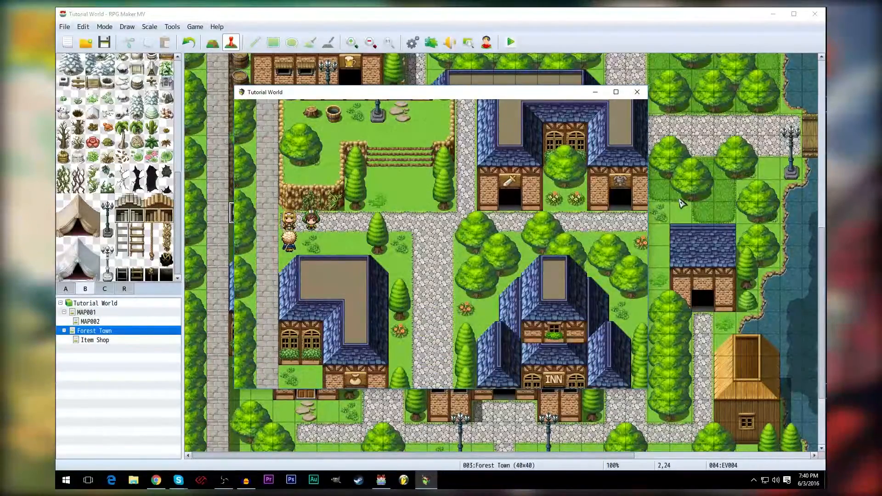
pyautogui.click(637, 92)
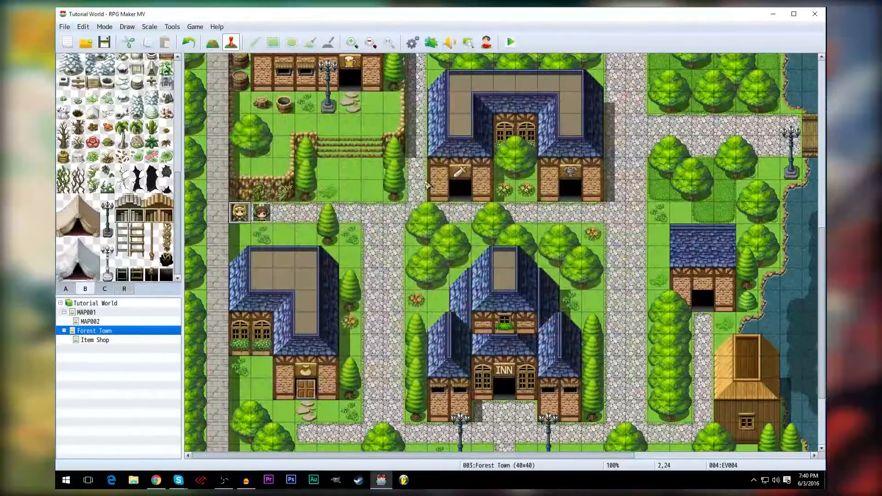
# - Review the boy's event and both pages of the item shop door's event, closing each without changes
pyautogui.doubleClick(259, 221)
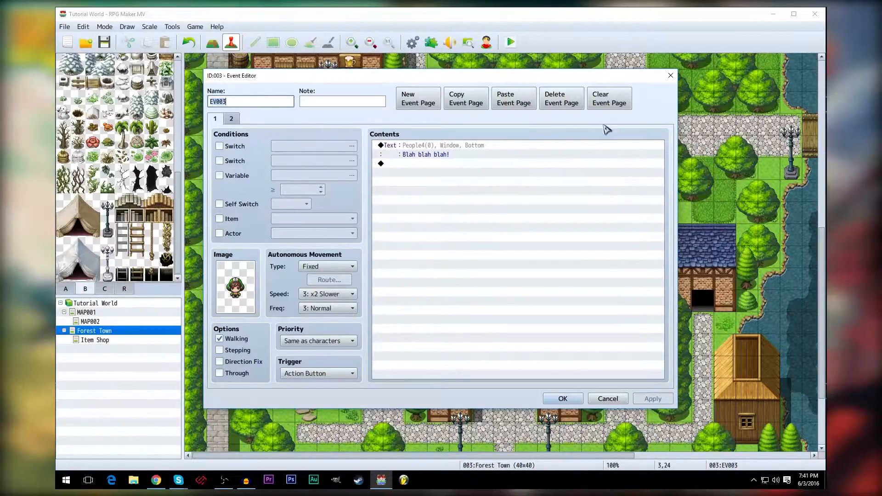
pyautogui.click(671, 75)
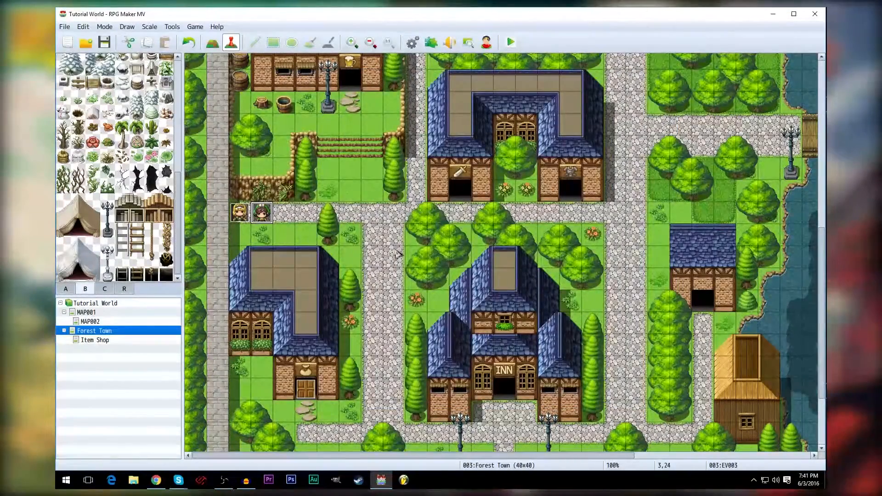
pyautogui.scroll(-2, 427, 253)
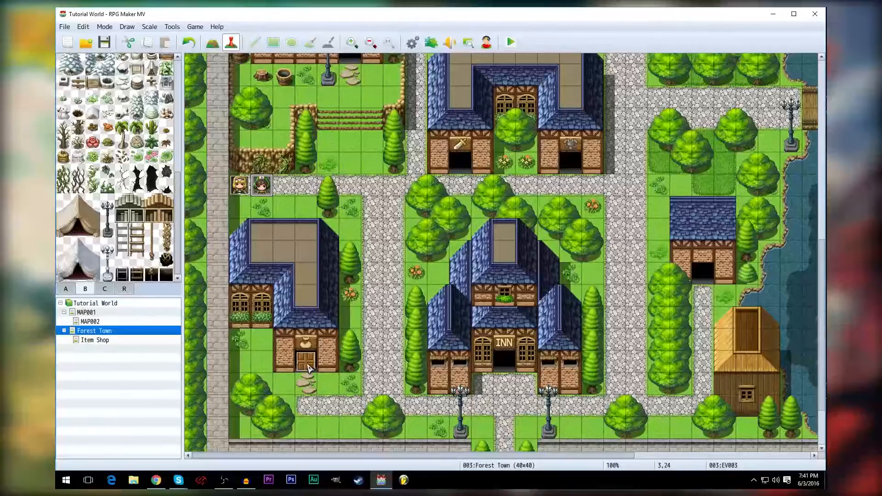
pyautogui.doubleClick(308, 366)
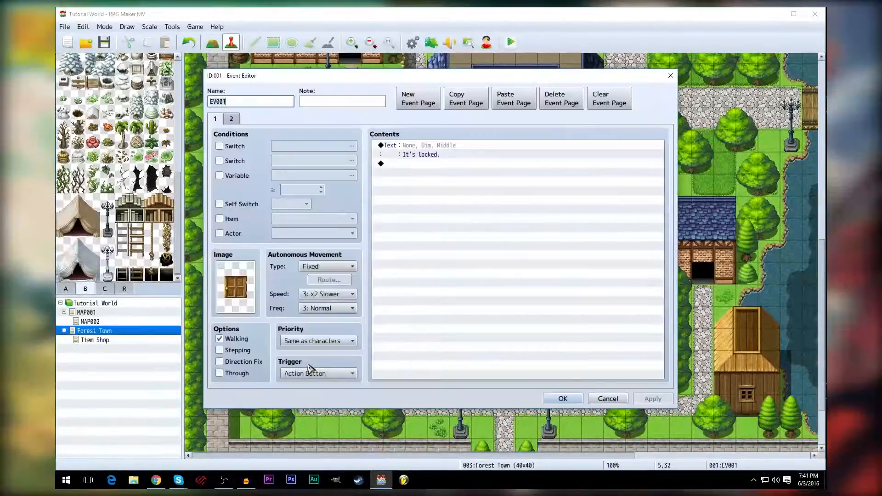
pyautogui.click(231, 118)
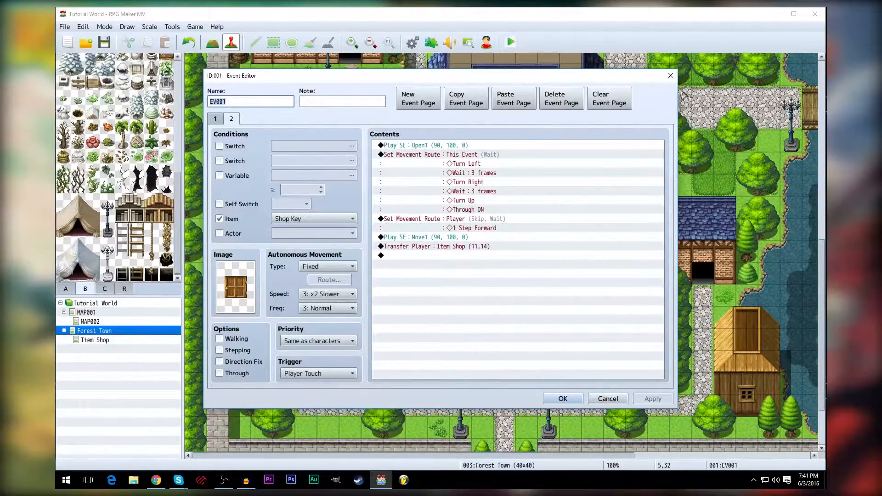
pyautogui.click(671, 77)
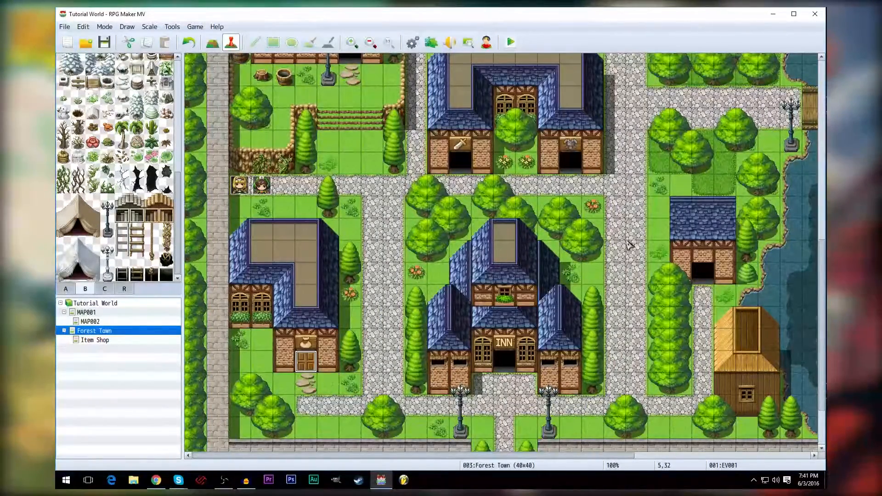
pyautogui.scroll(-1, 629, 246)
pyautogui.scroll(-3, 630, 246)
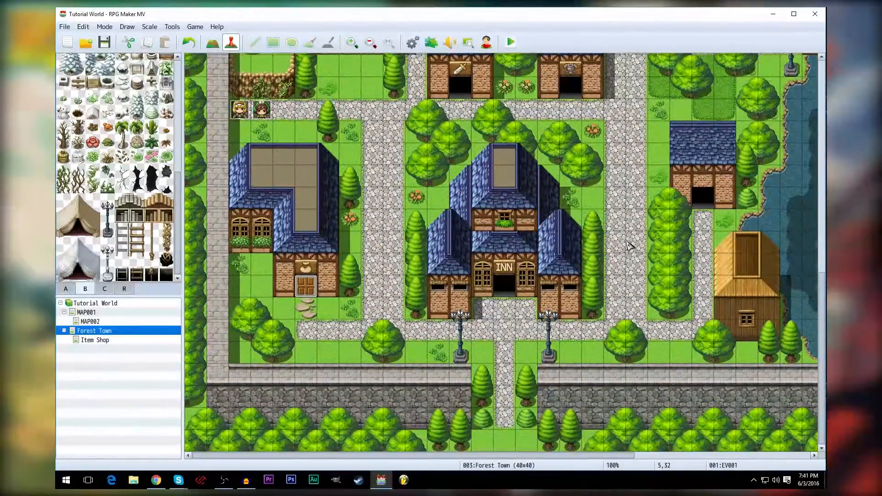
pyautogui.scroll(3, 629, 245)
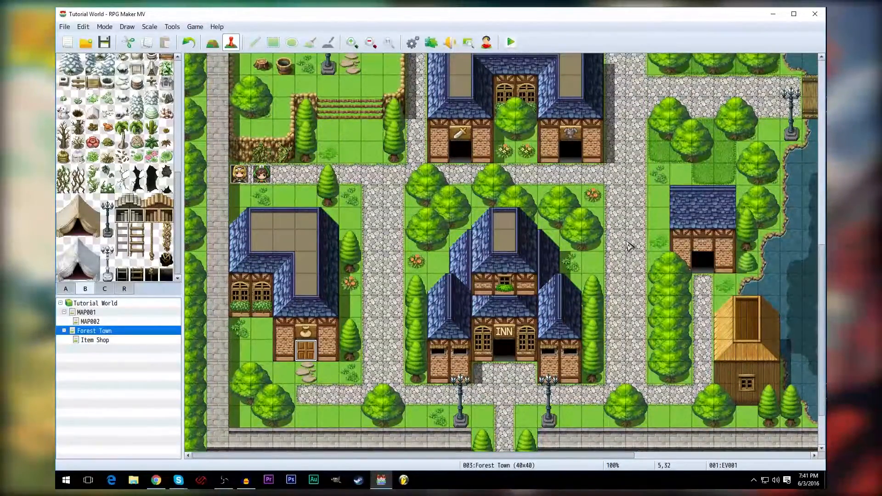
pyautogui.scroll(7, 629, 245)
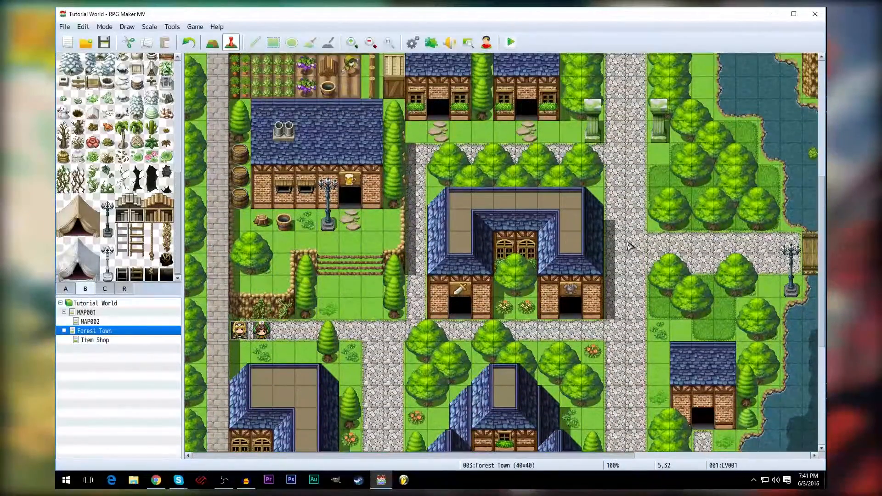
pyautogui.scroll(5, 630, 246)
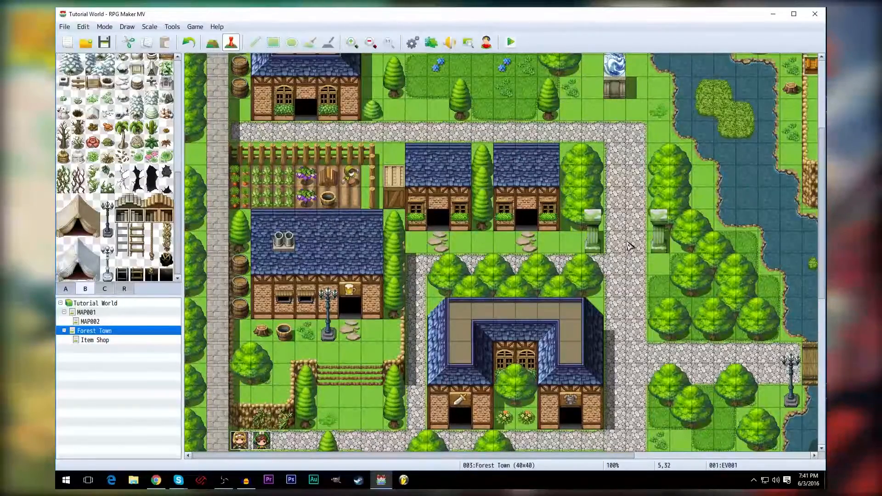
pyautogui.scroll(-4, 629, 245)
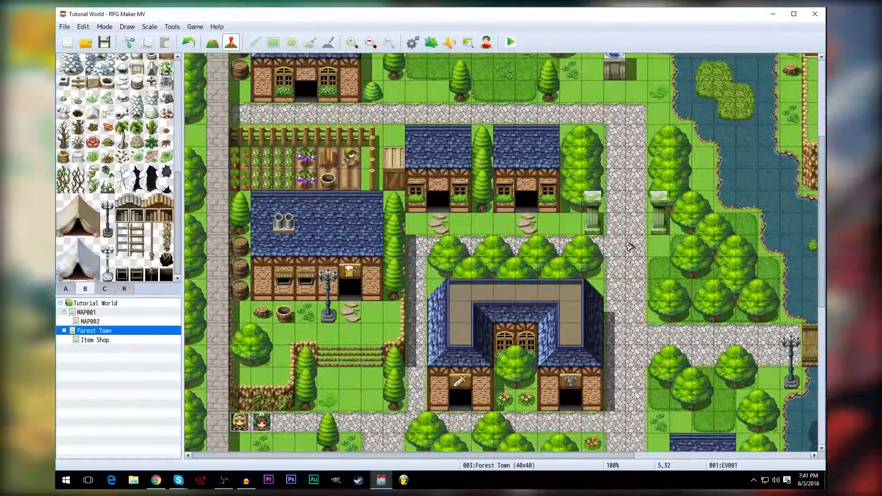